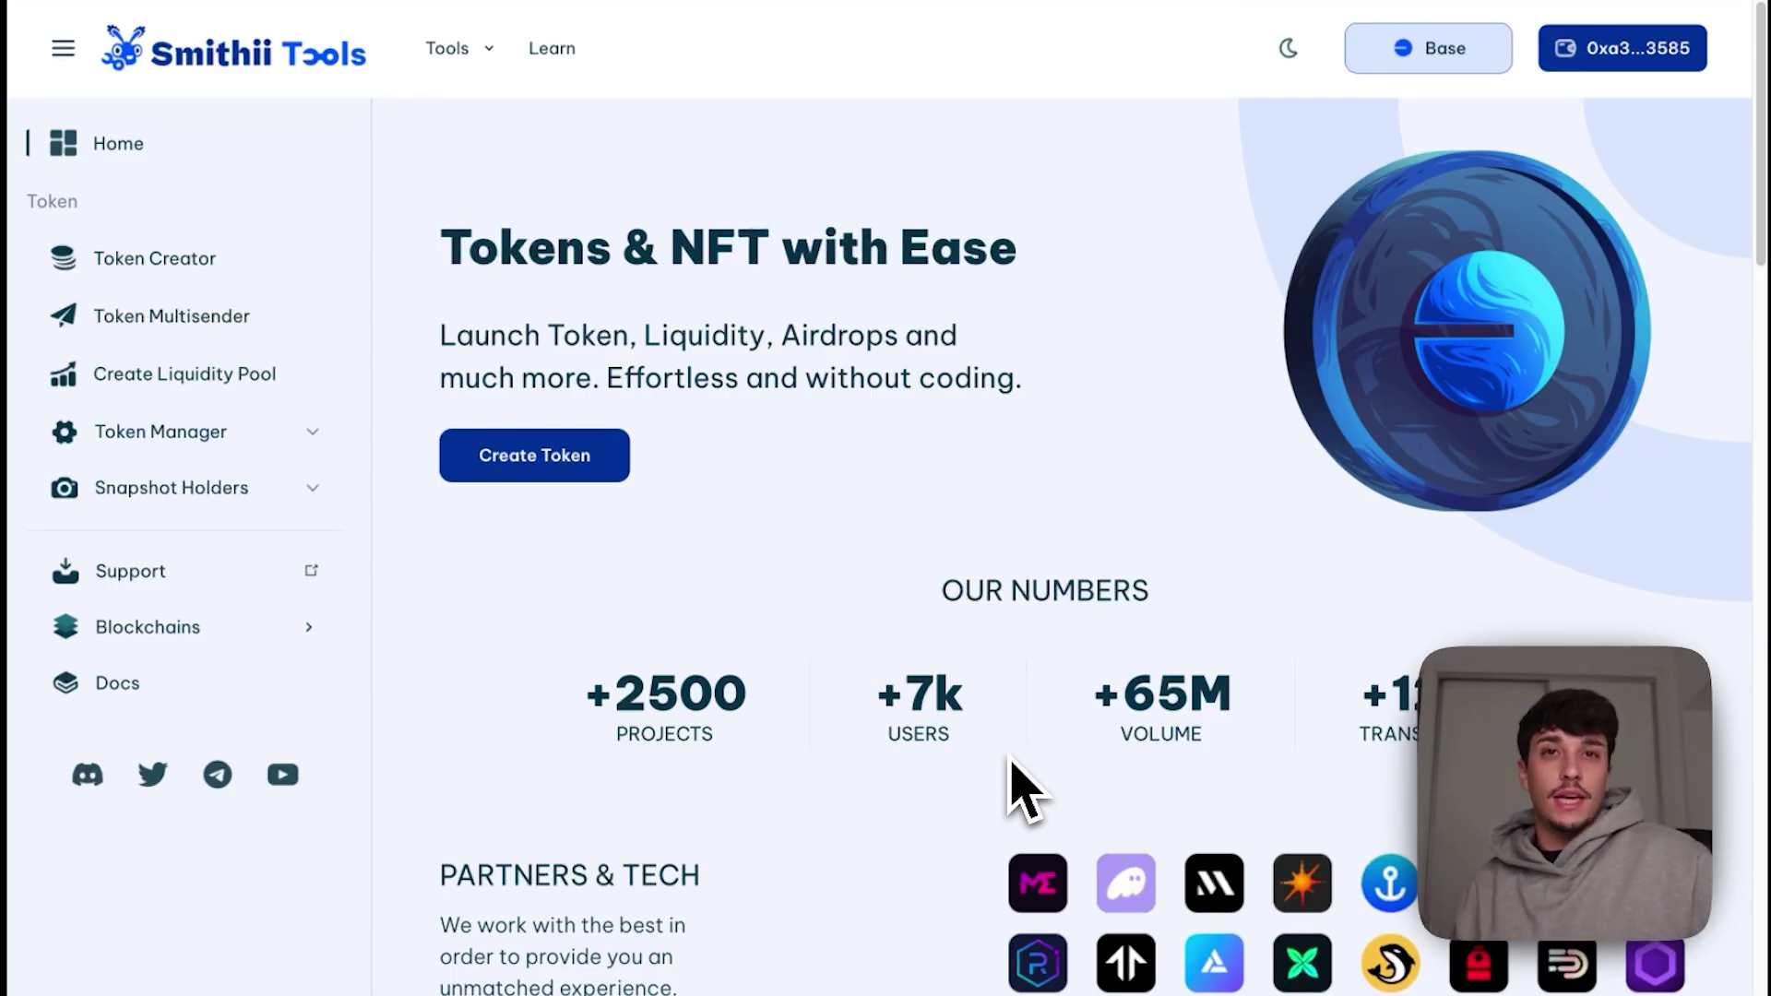
Step: Open the Base token creator and confirm the Base network and connected wallet
{"action": "left_click", "coordinate": [524, 471]}
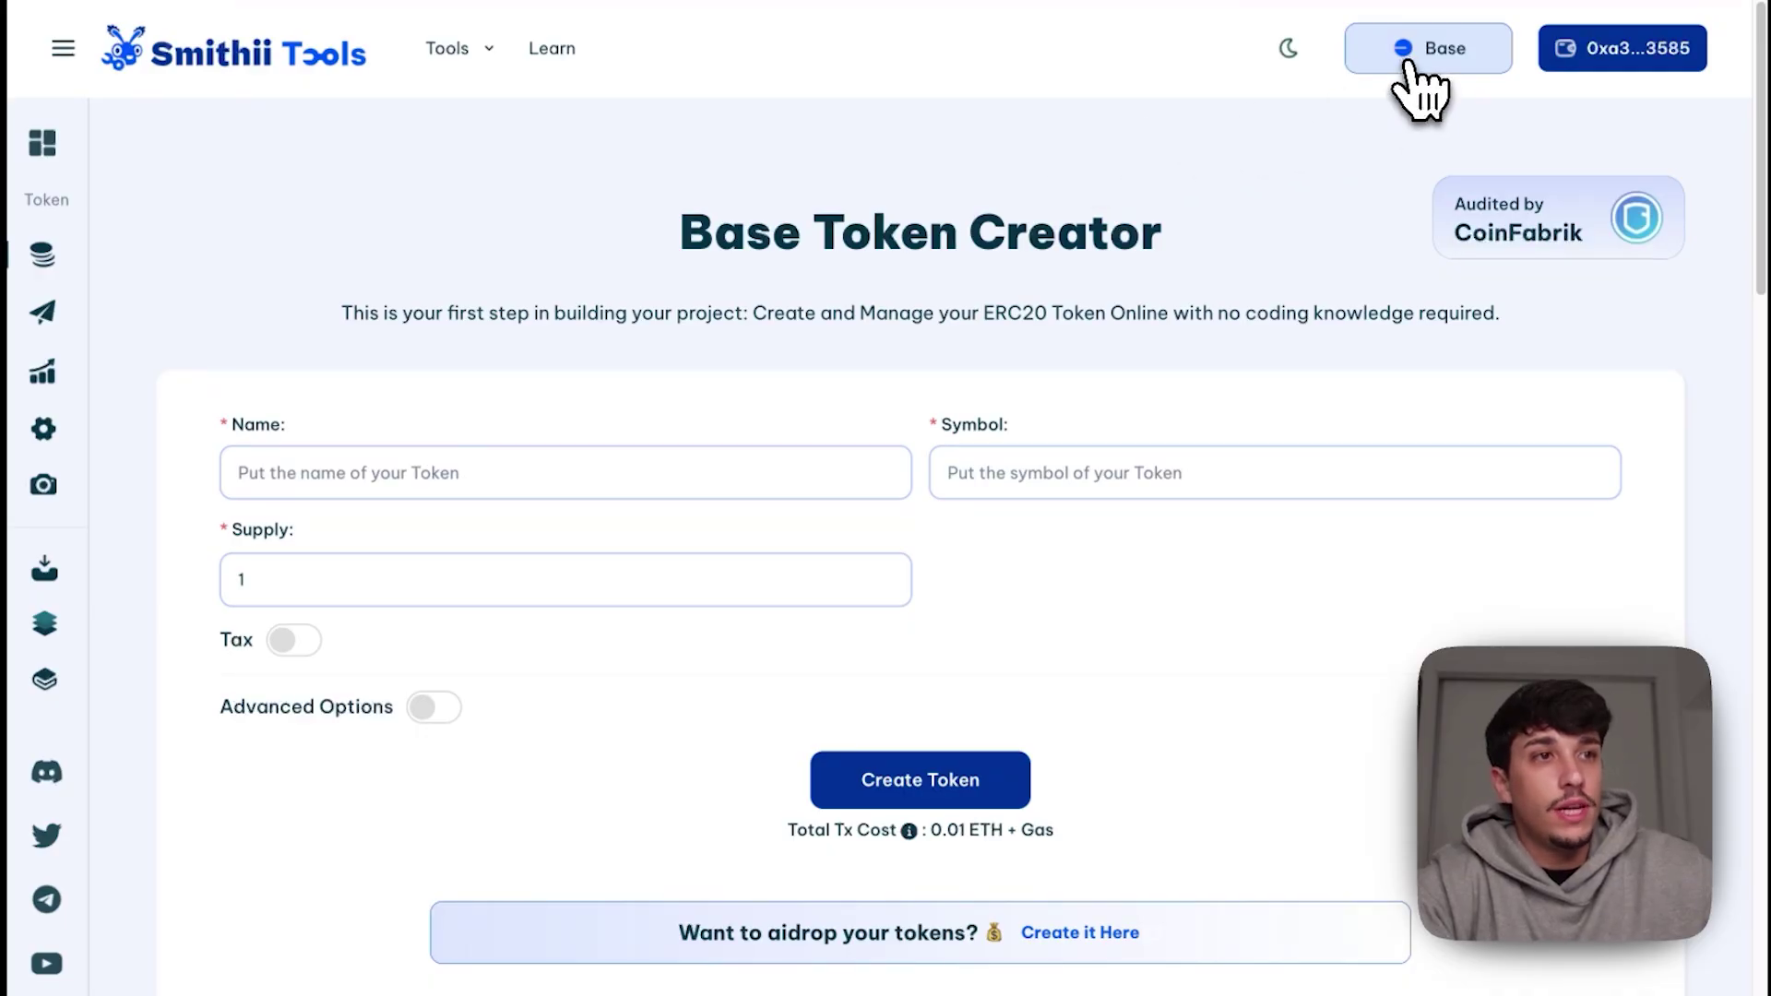
{"action": "left_click", "coordinate": [1407, 65]}
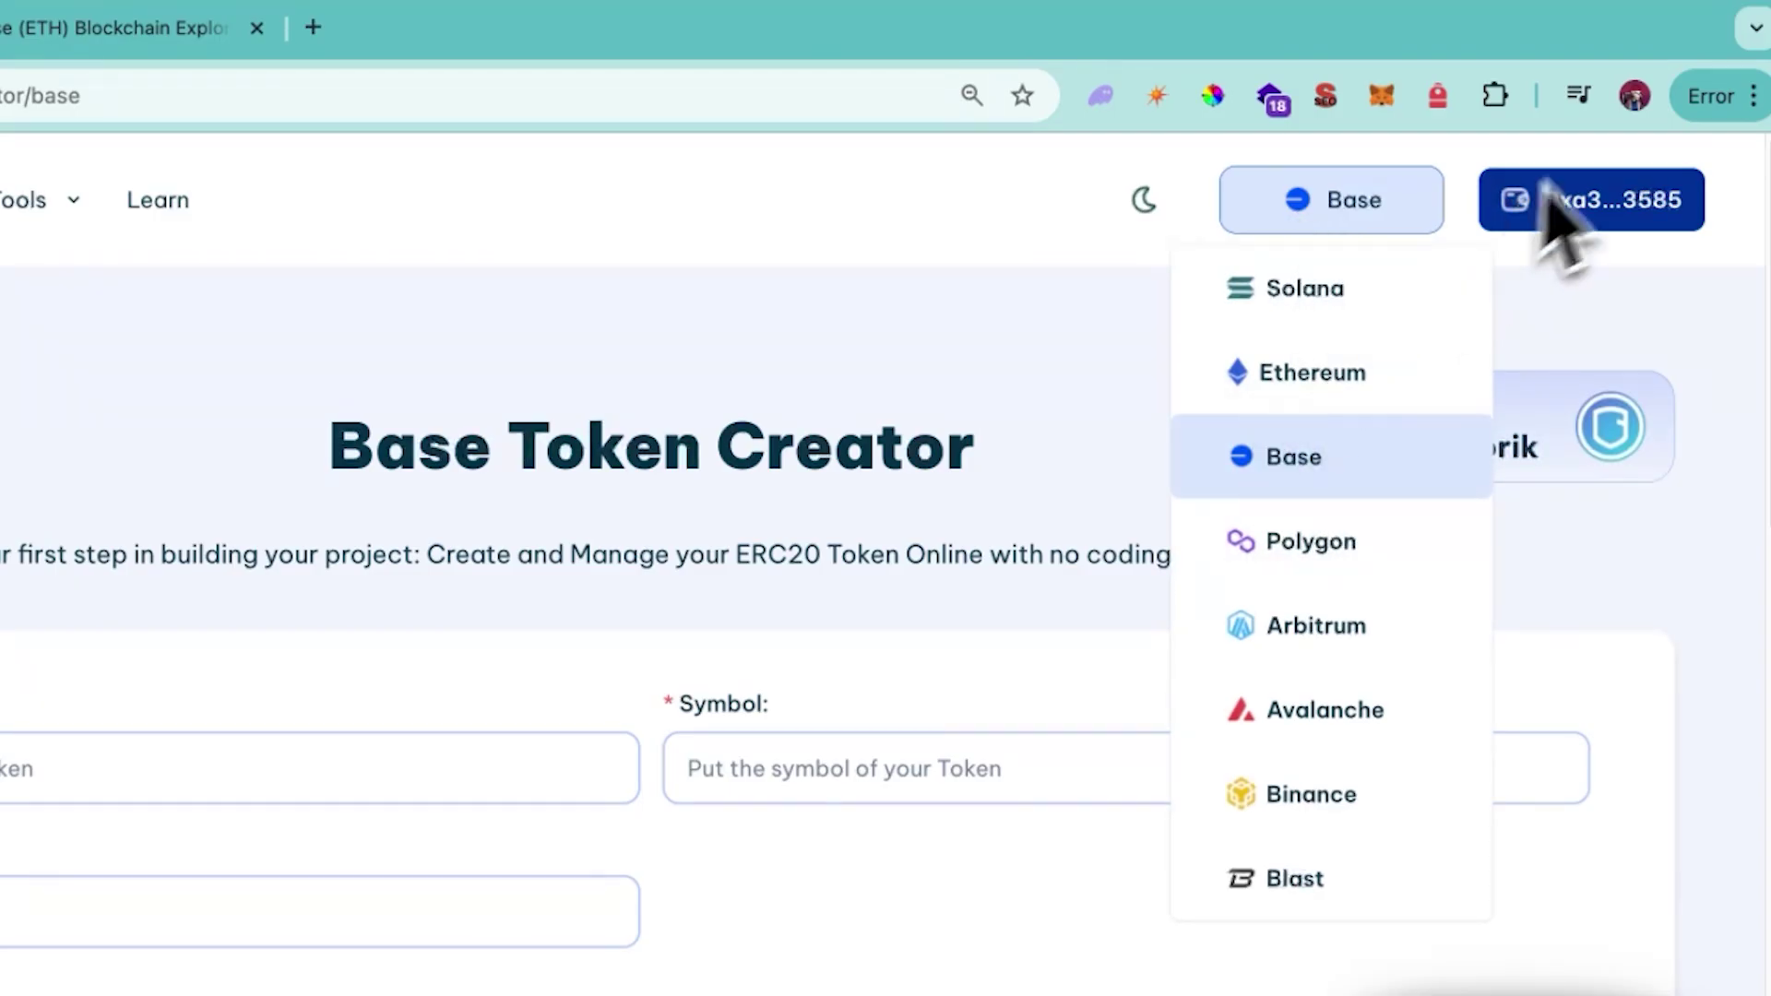
{"action": "left_click", "coordinate": [1612, 214]}
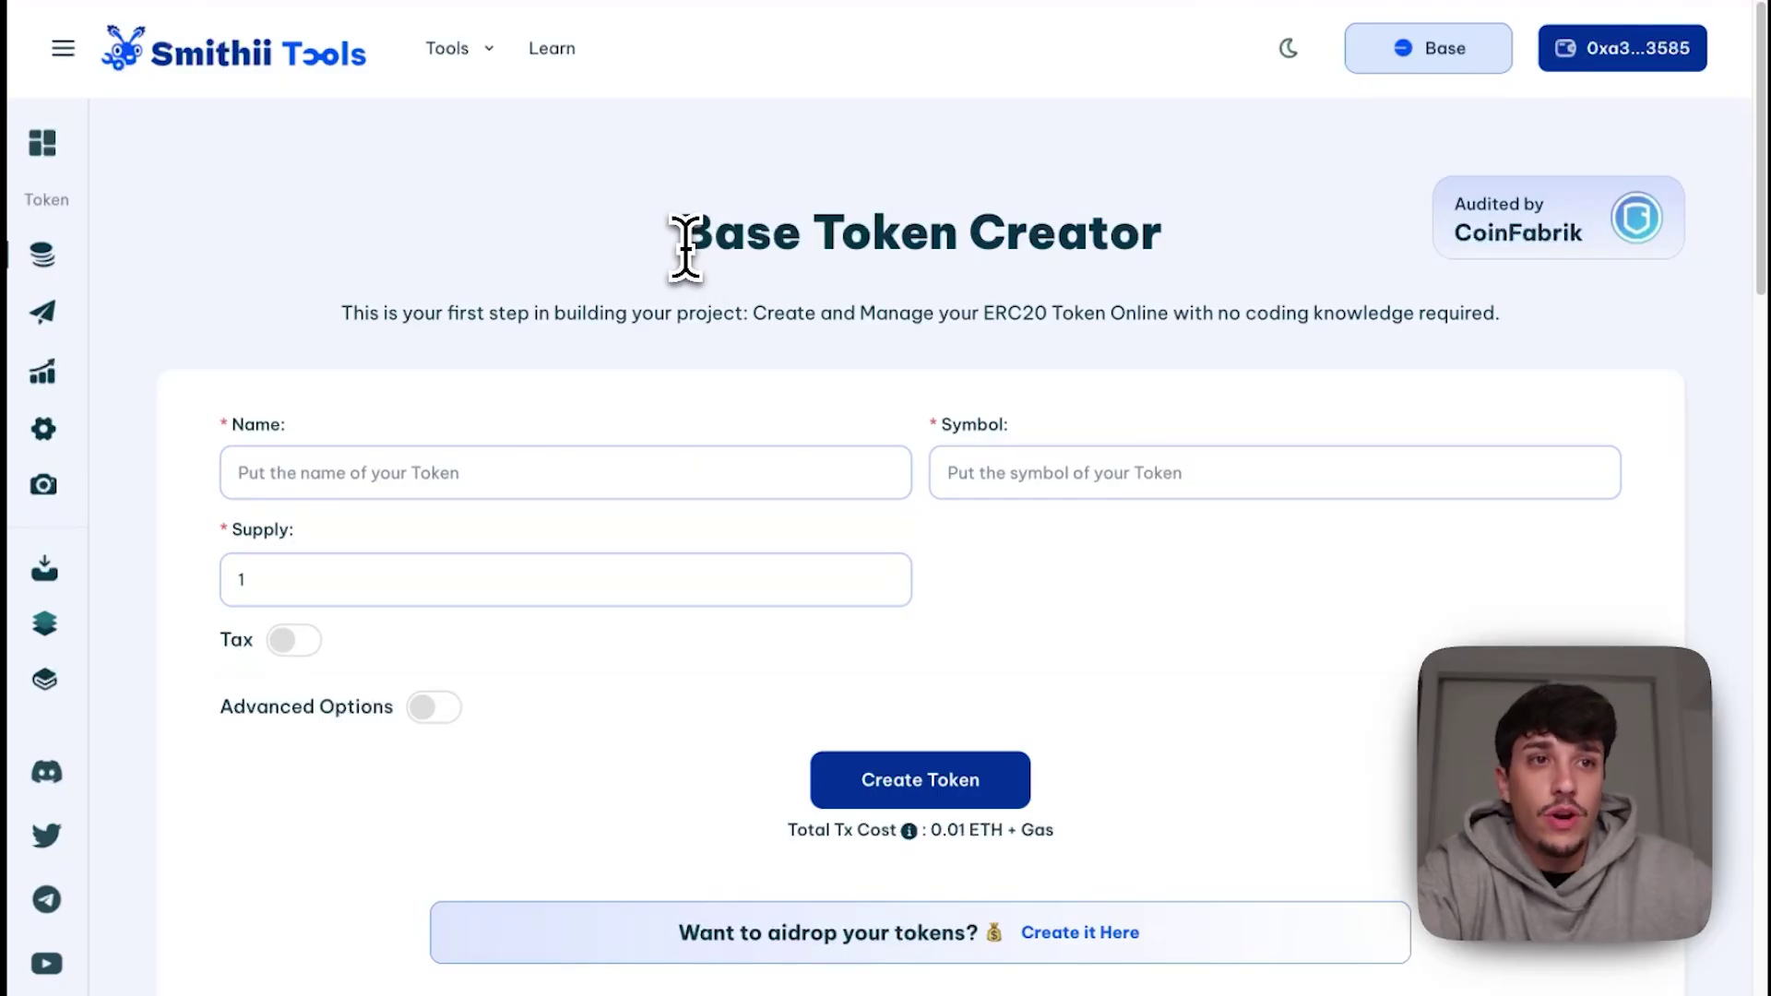
Step: Review the empty form: Name, Symbol, Supply of 1 and Advanced Options off
{"action": "left_click_drag", "start_coordinate": [686, 244], "coordinate": [1183, 221]}
{"action": "scroll", "coordinate": [901, 316], "scroll_direction": "down", "scroll_amount": 1}
{"action": "double_click", "coordinate": [230, 374]}
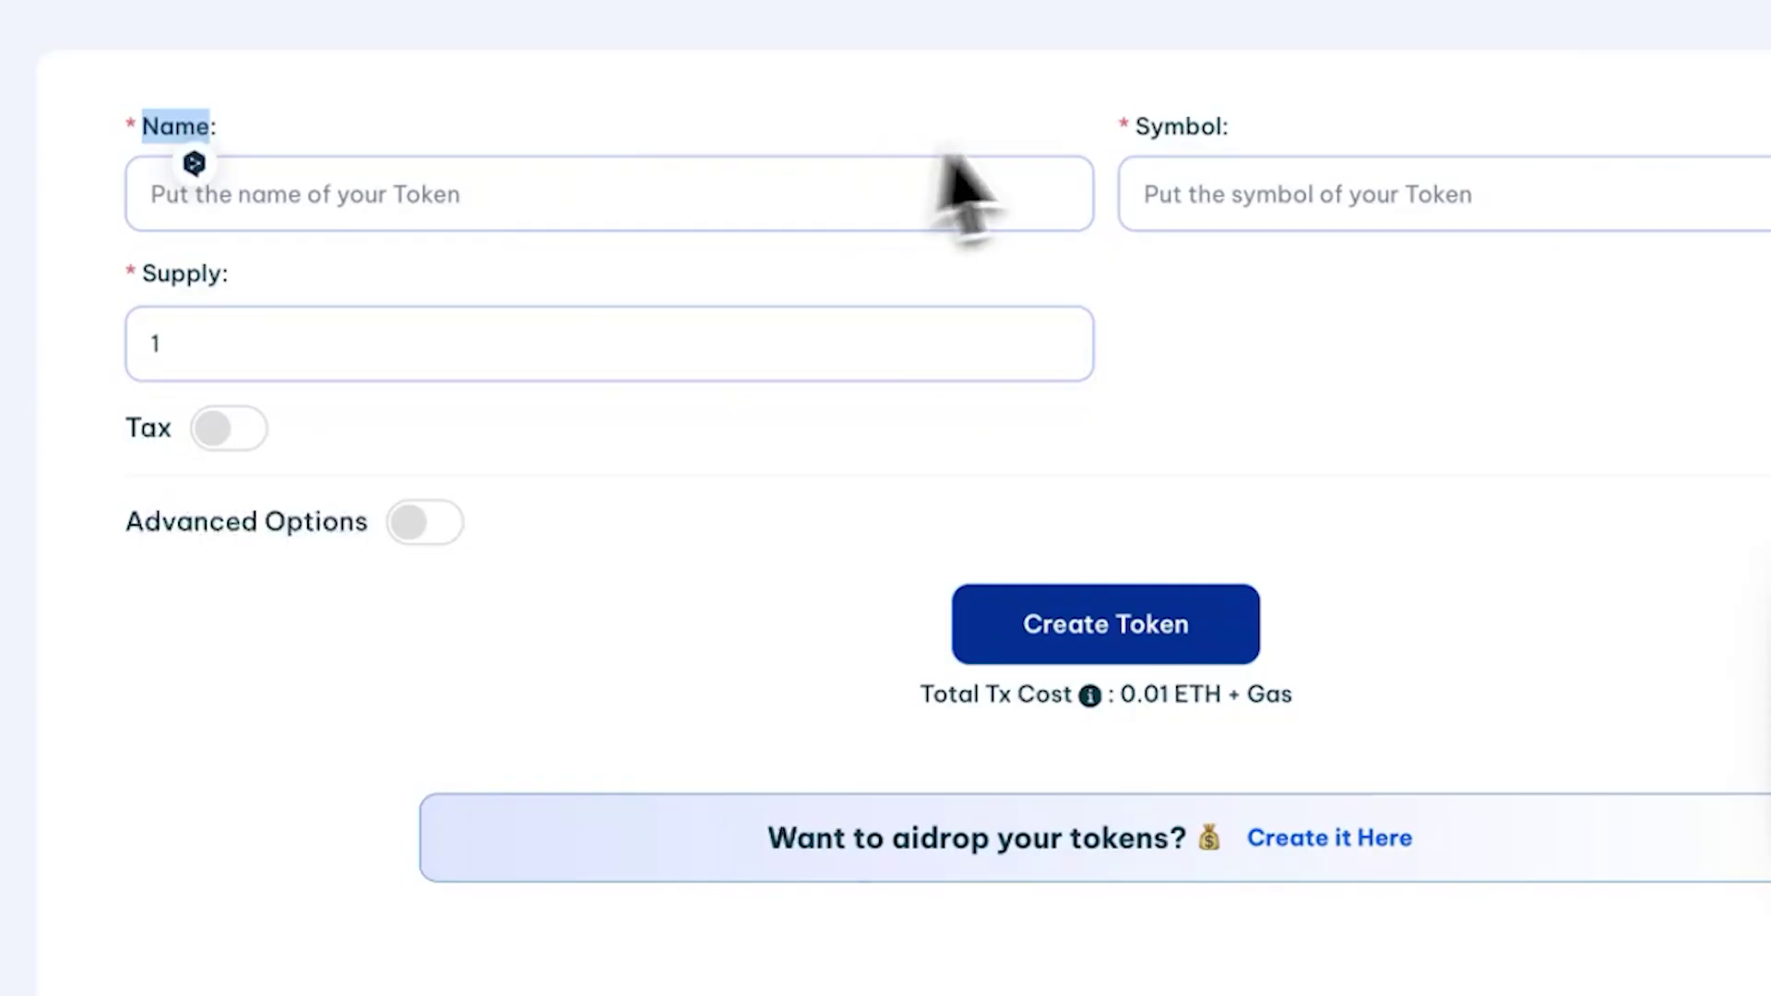
{"action": "double_click", "coordinate": [980, 375]}
{"action": "double_click", "coordinate": [159, 276]}
{"action": "left_click", "coordinate": [161, 448]}
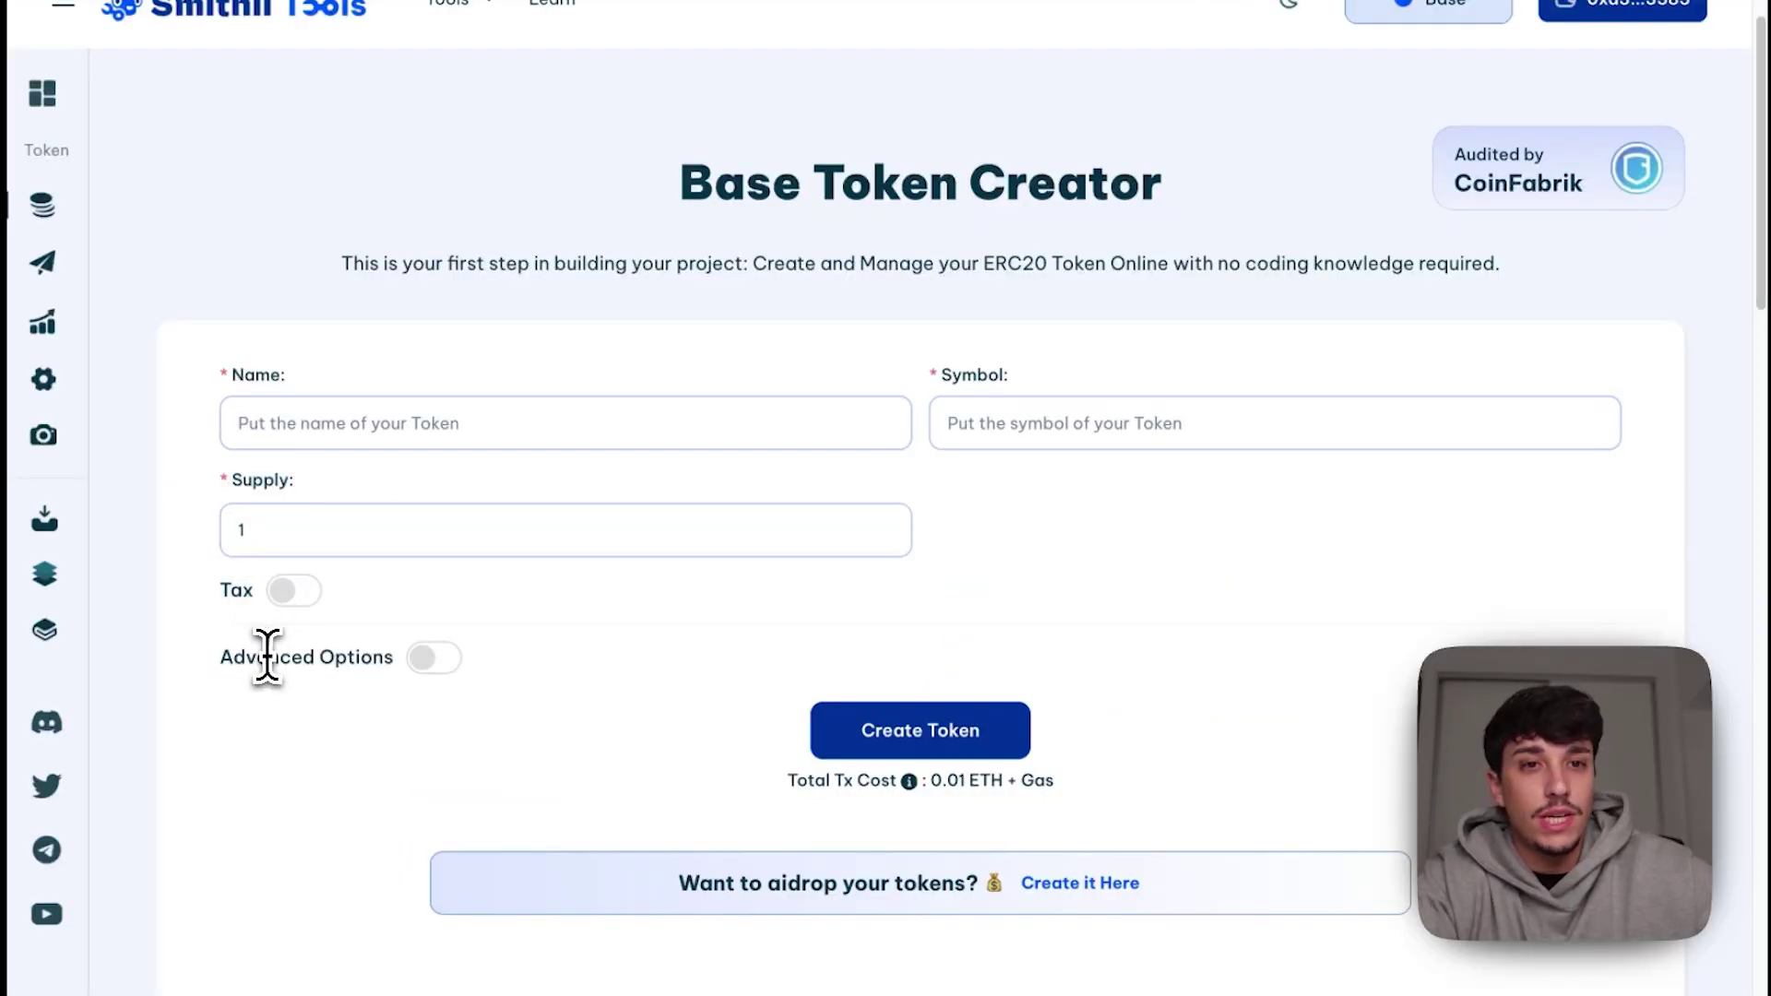
{"action": "left_click_drag", "start_coordinate": [267, 657], "coordinate": [395, 671]}
{"action": "left_click", "coordinate": [590, 632]}
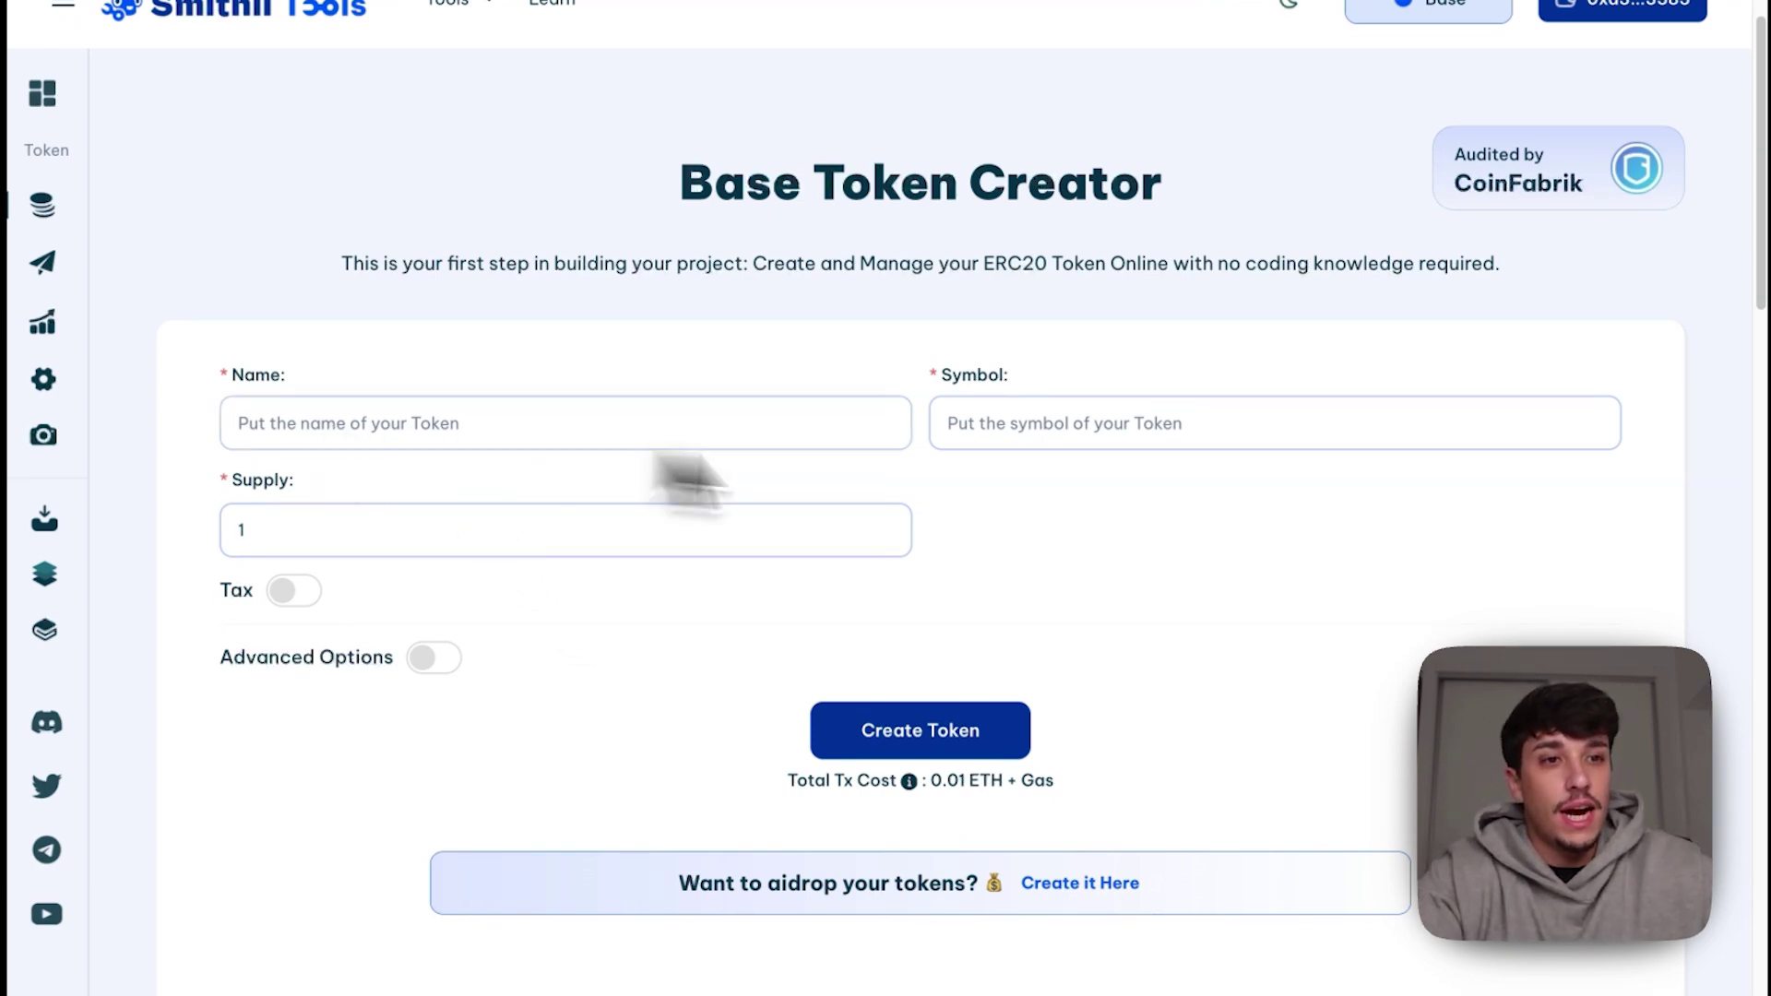
Step: Switch on Advanced Options to reveal Airdrop Mode, Anti Bot and Anti Whale, all off
{"action": "scroll", "coordinate": [738, 553], "scroll_direction": "down", "scroll_amount": 2}
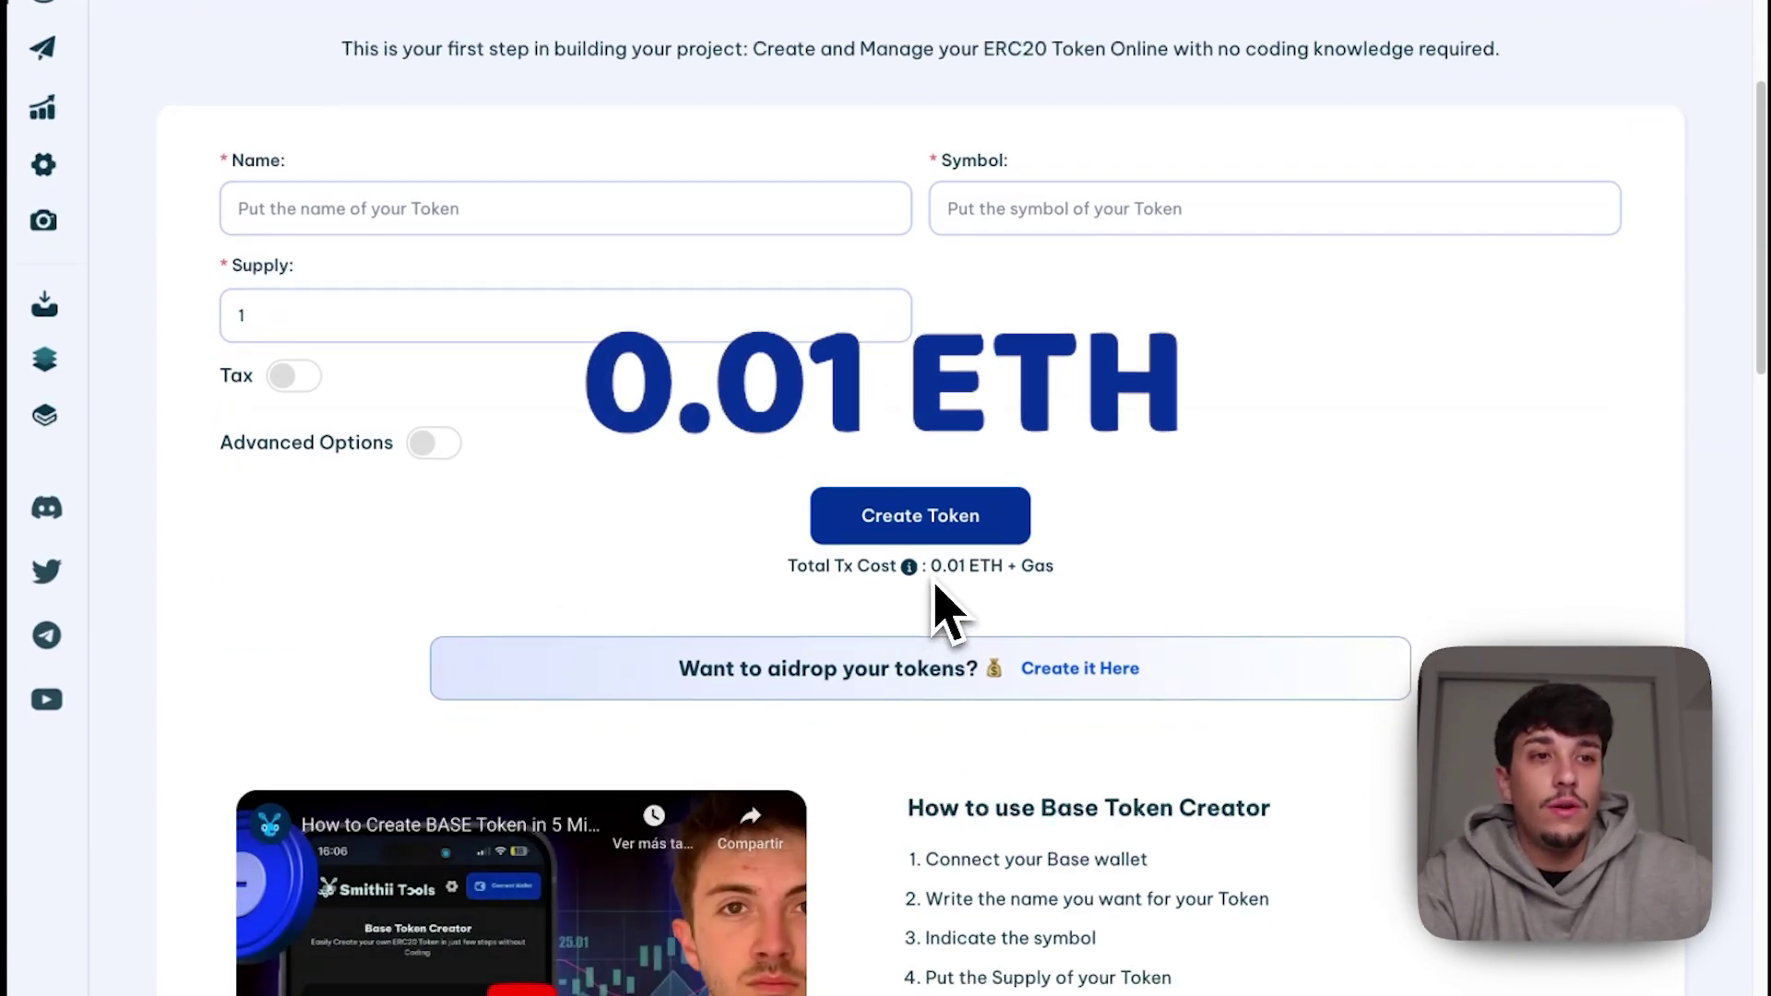
{"action": "left_click", "coordinate": [432, 444]}
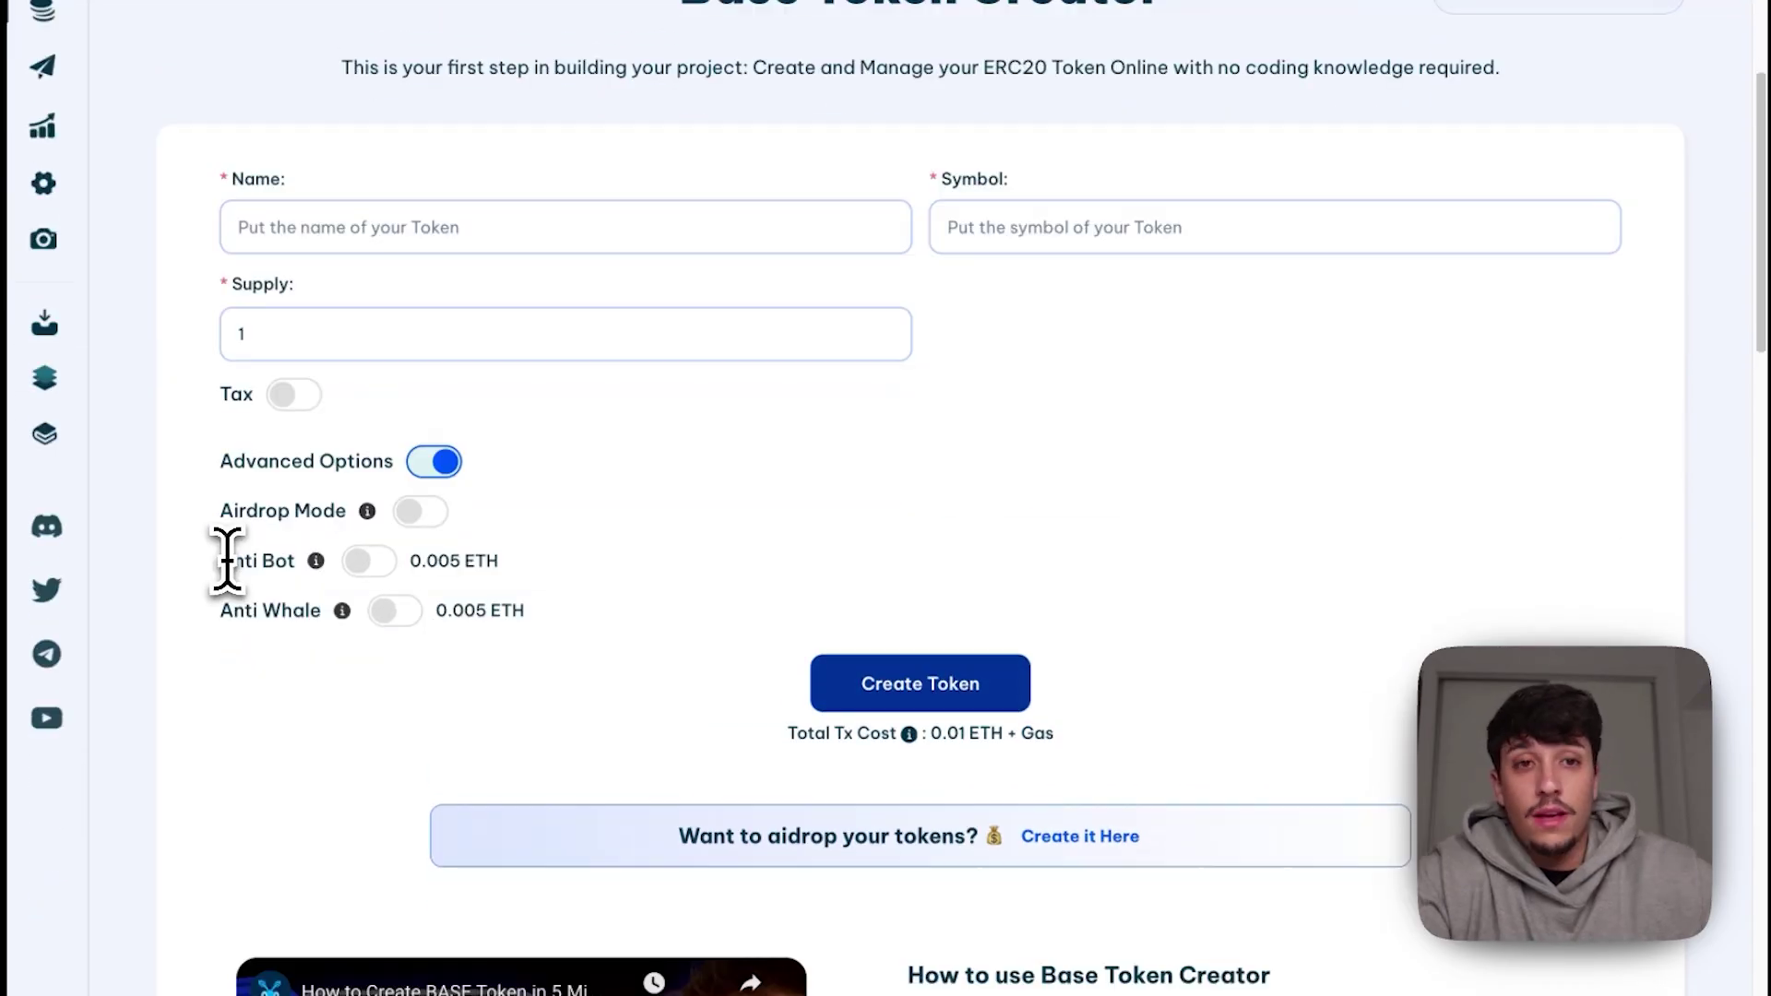
{"action": "double_click", "coordinate": [235, 558]}
{"action": "left_click_drag", "start_coordinate": [160, 386], "coordinate": [225, 424]}
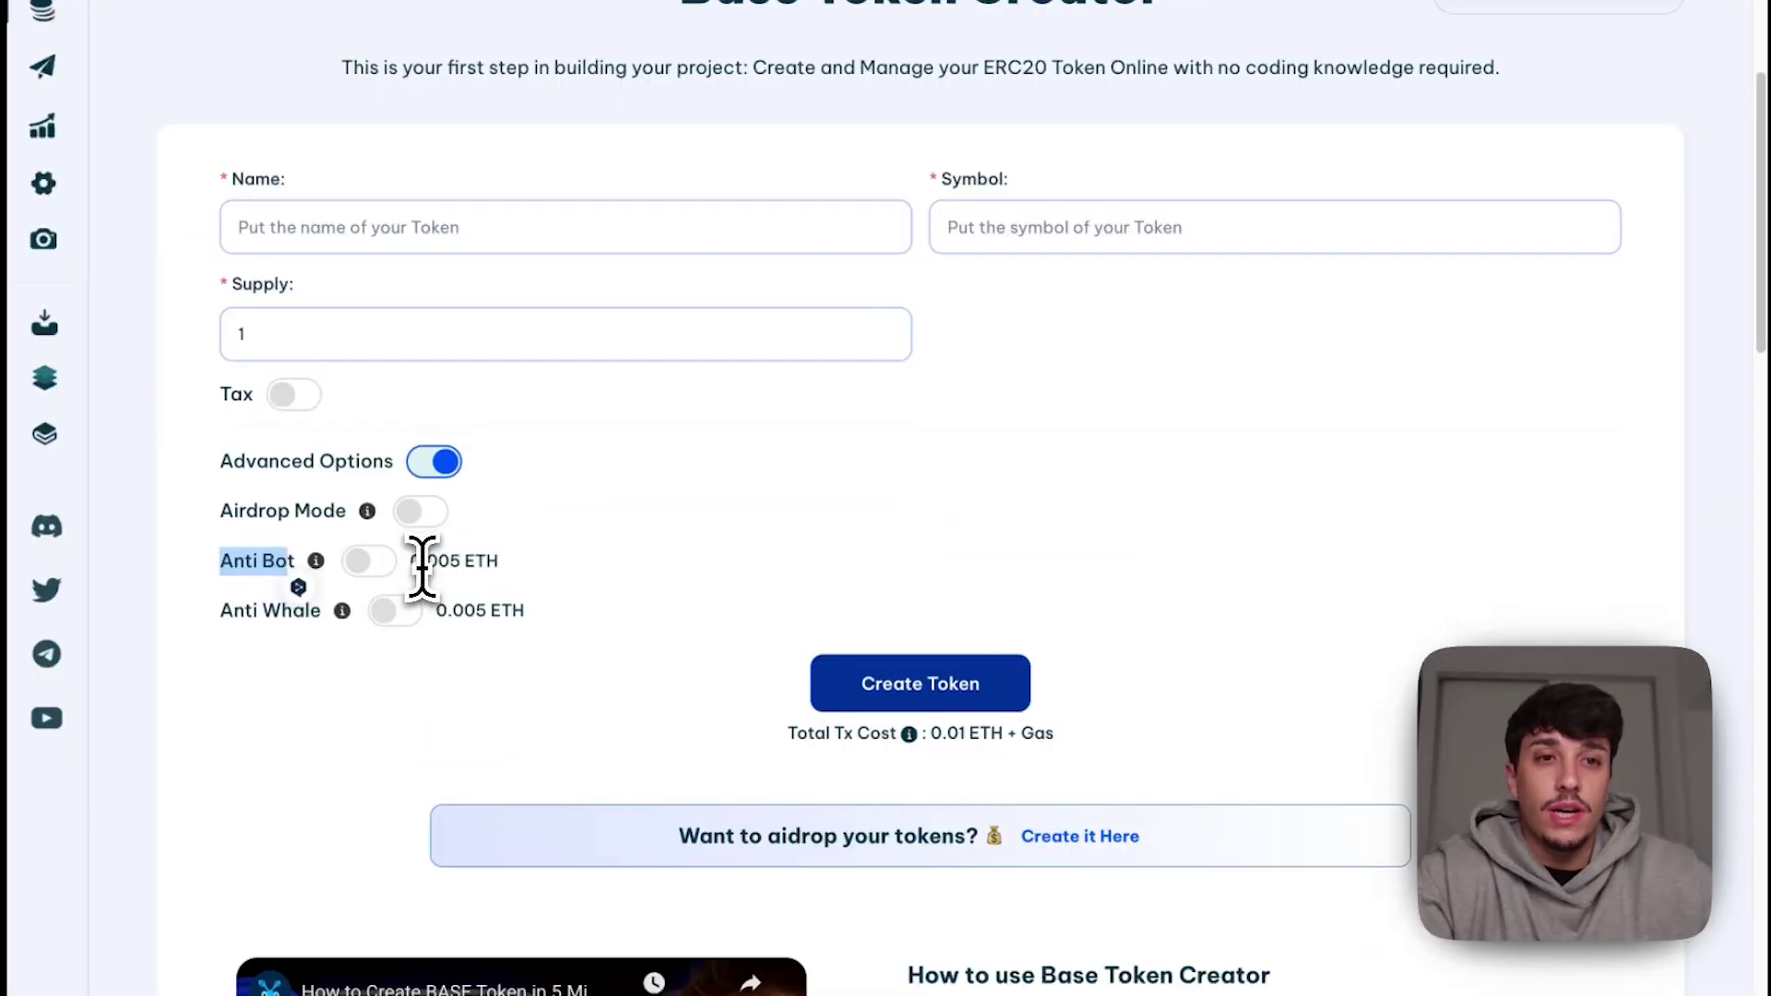
{"action": "left_click", "coordinate": [425, 389]}
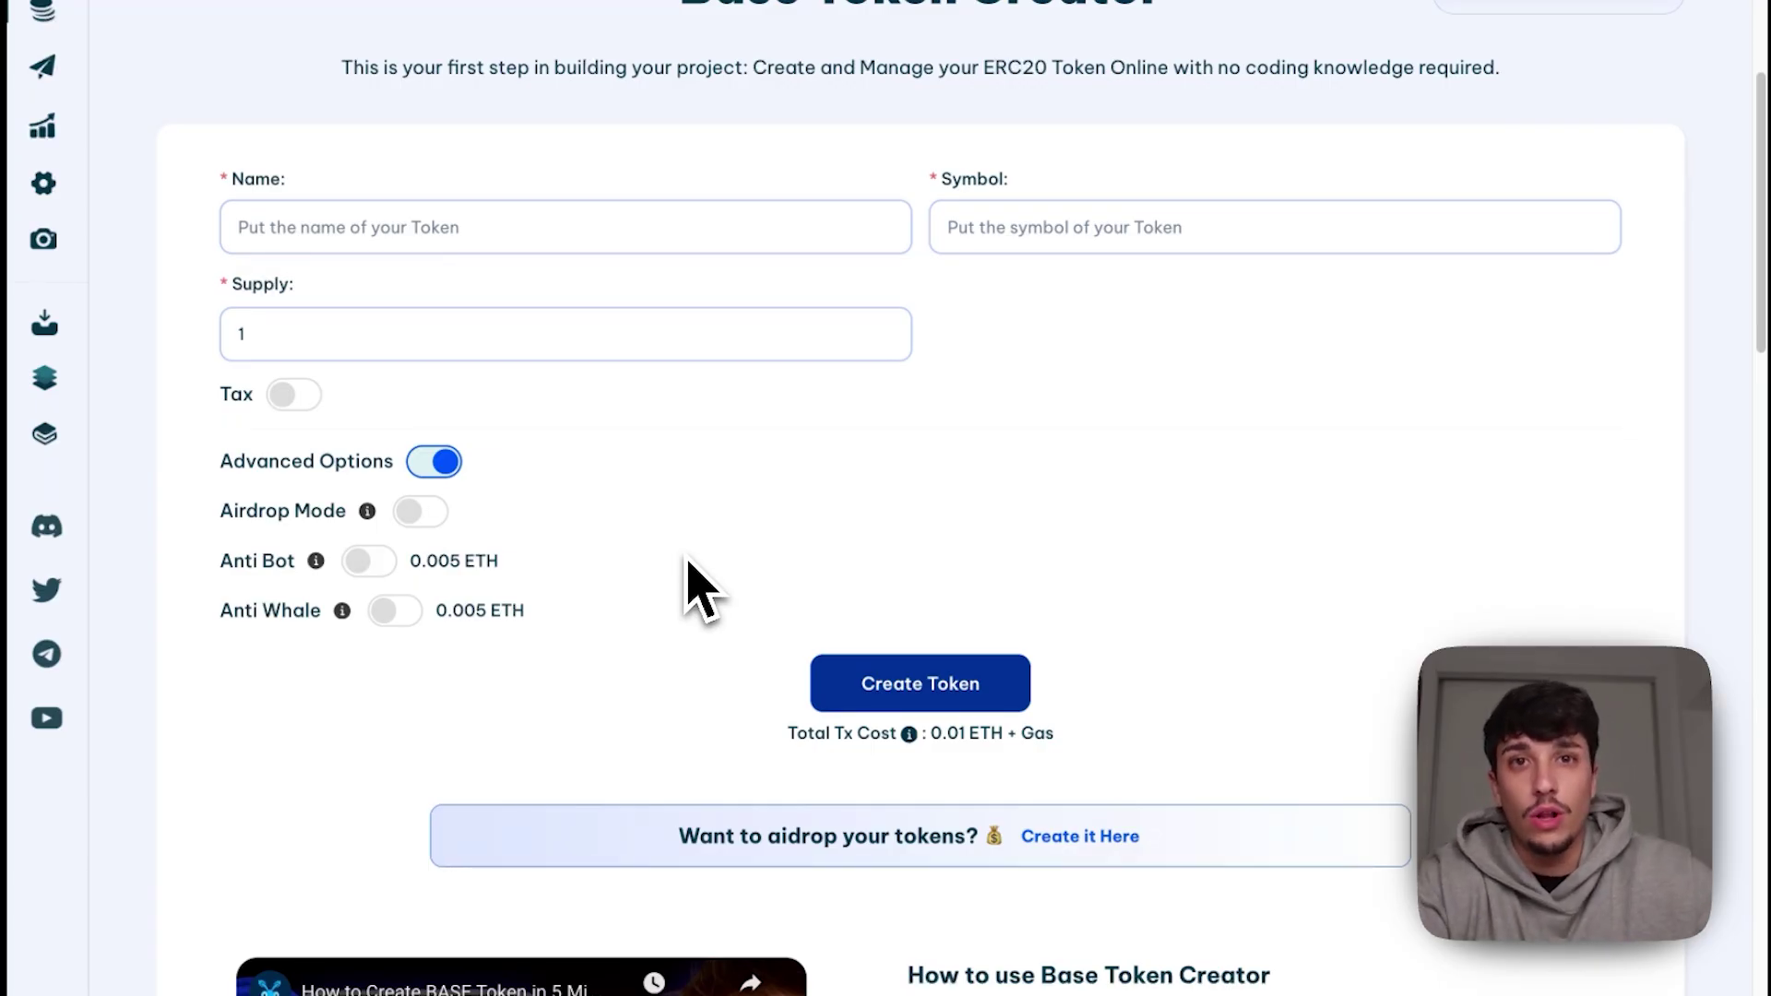
{"action": "scroll", "coordinate": [627, 448], "scroll_direction": "up", "scroll_amount": 3}
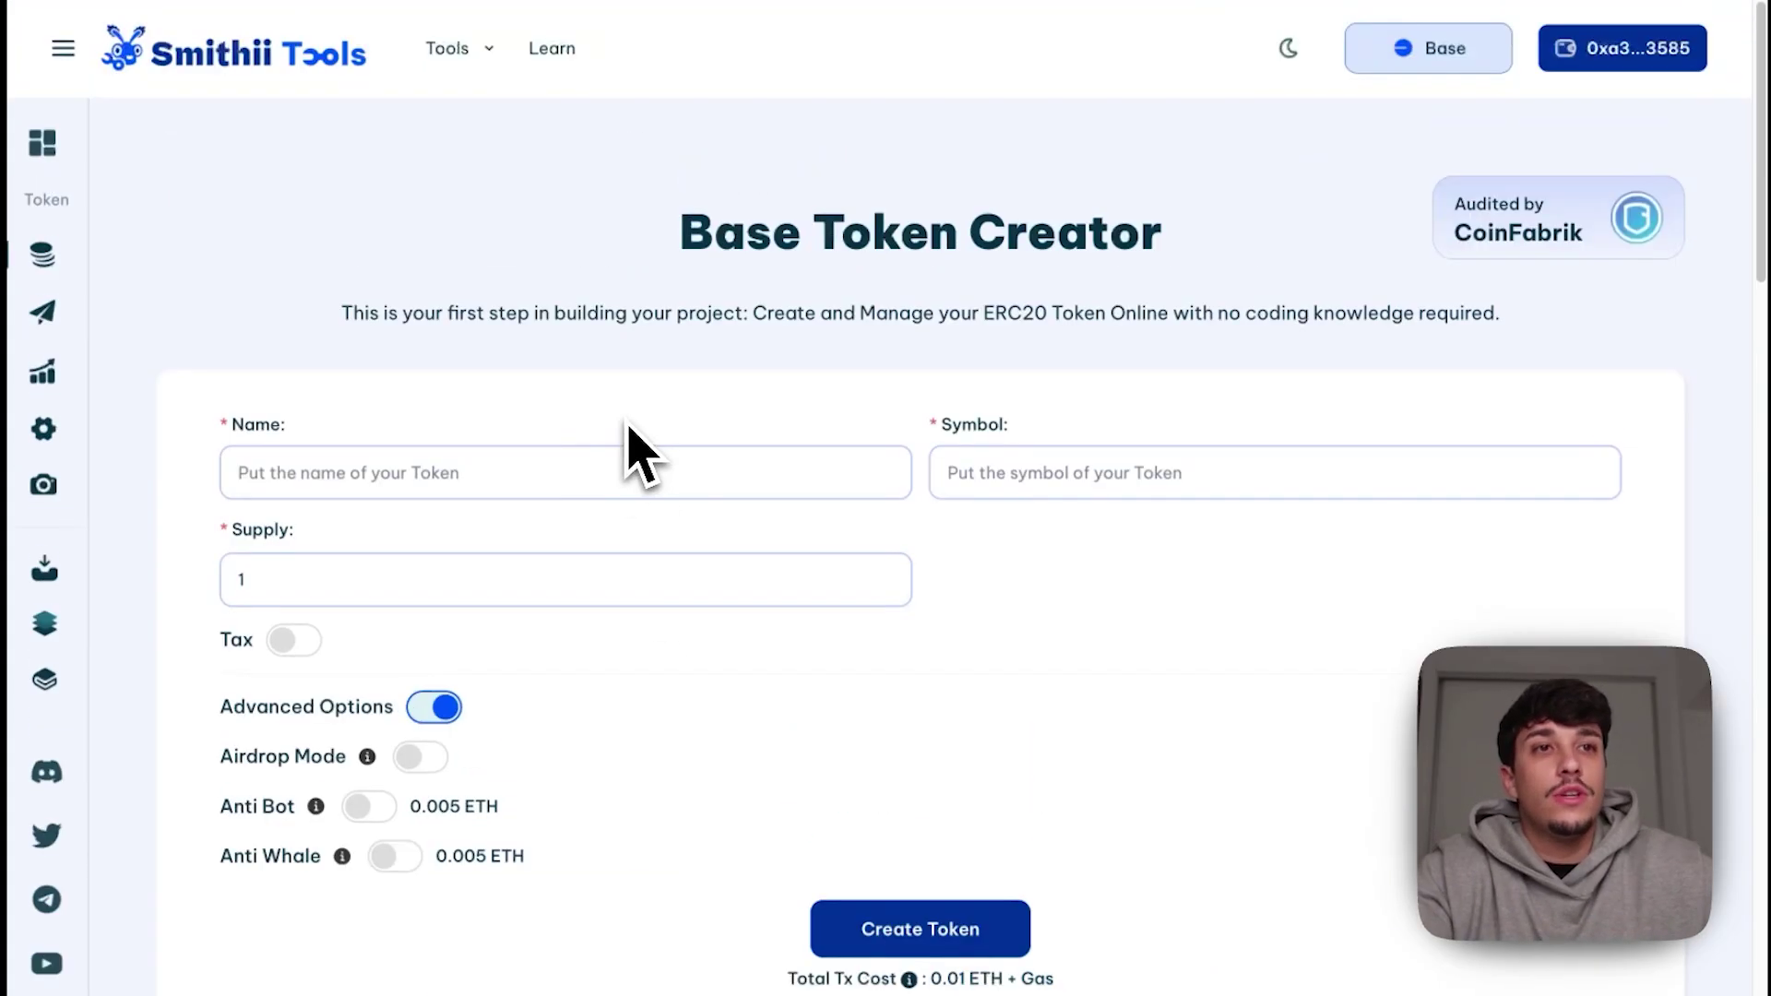
{"action": "left_click", "coordinate": [413, 461]}
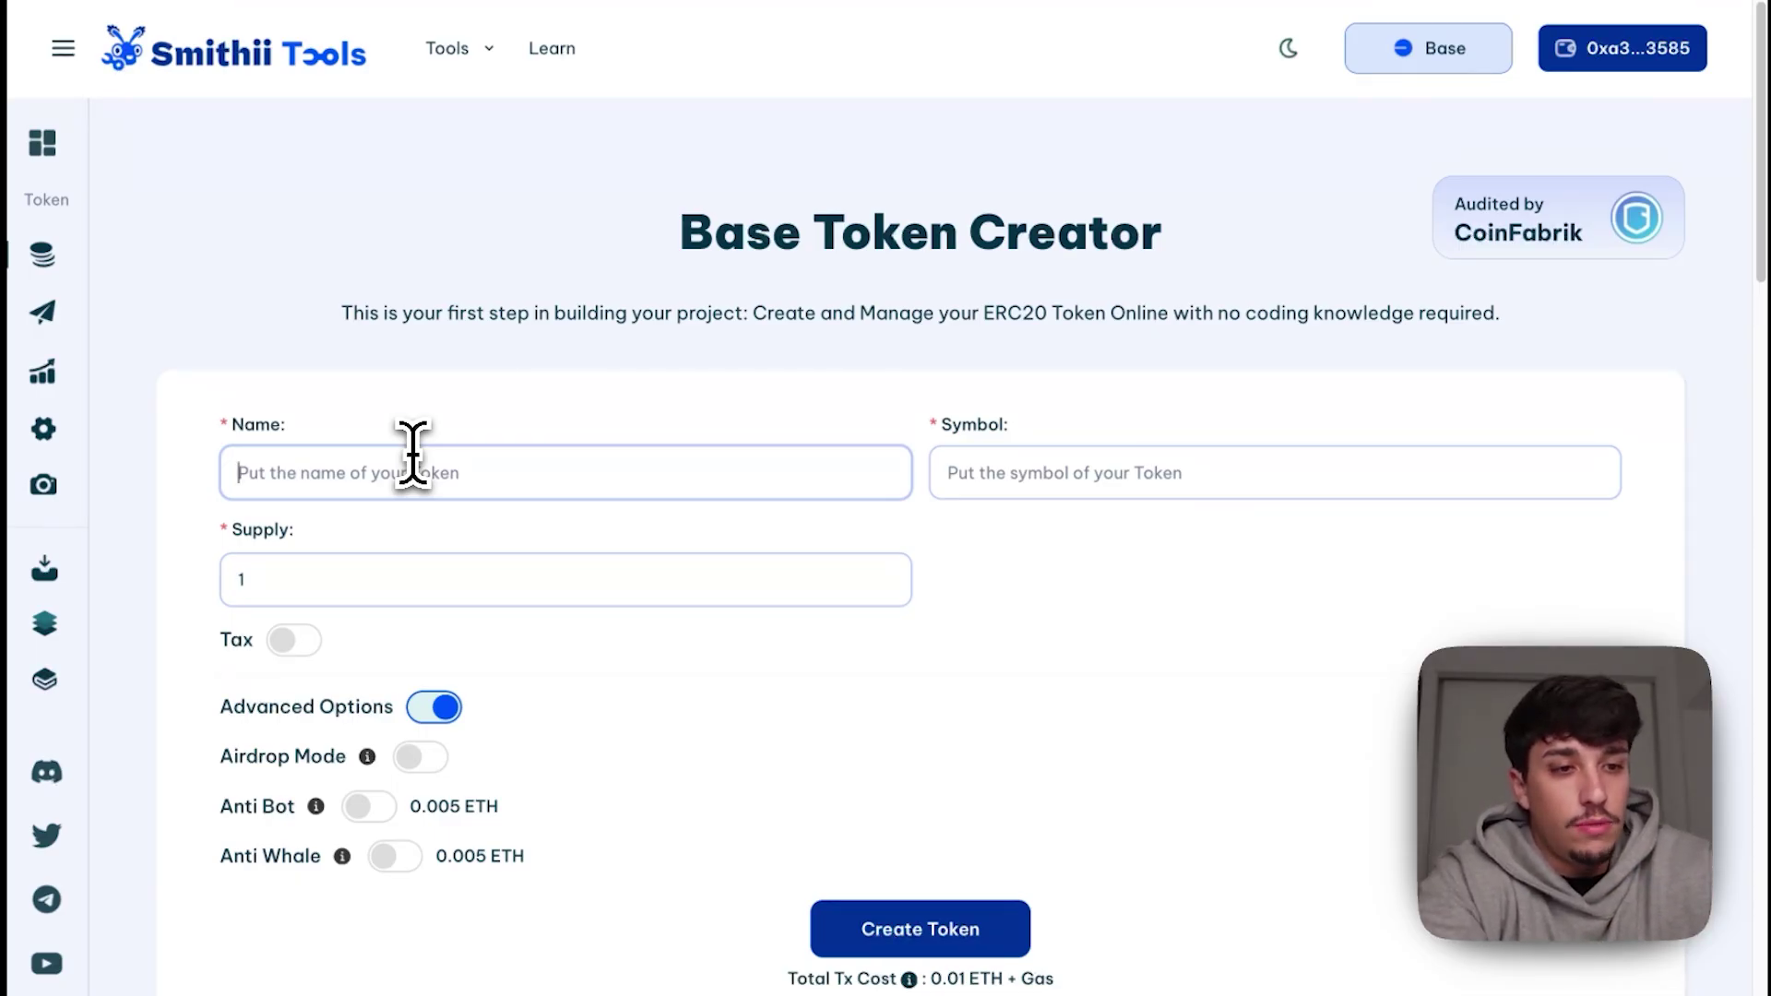
Step: Enter the token name 'shrimp wif hat' and symbol 'swh'
{"action": "type", "text": "s"}
{"action": "type", "text": "rhi"}
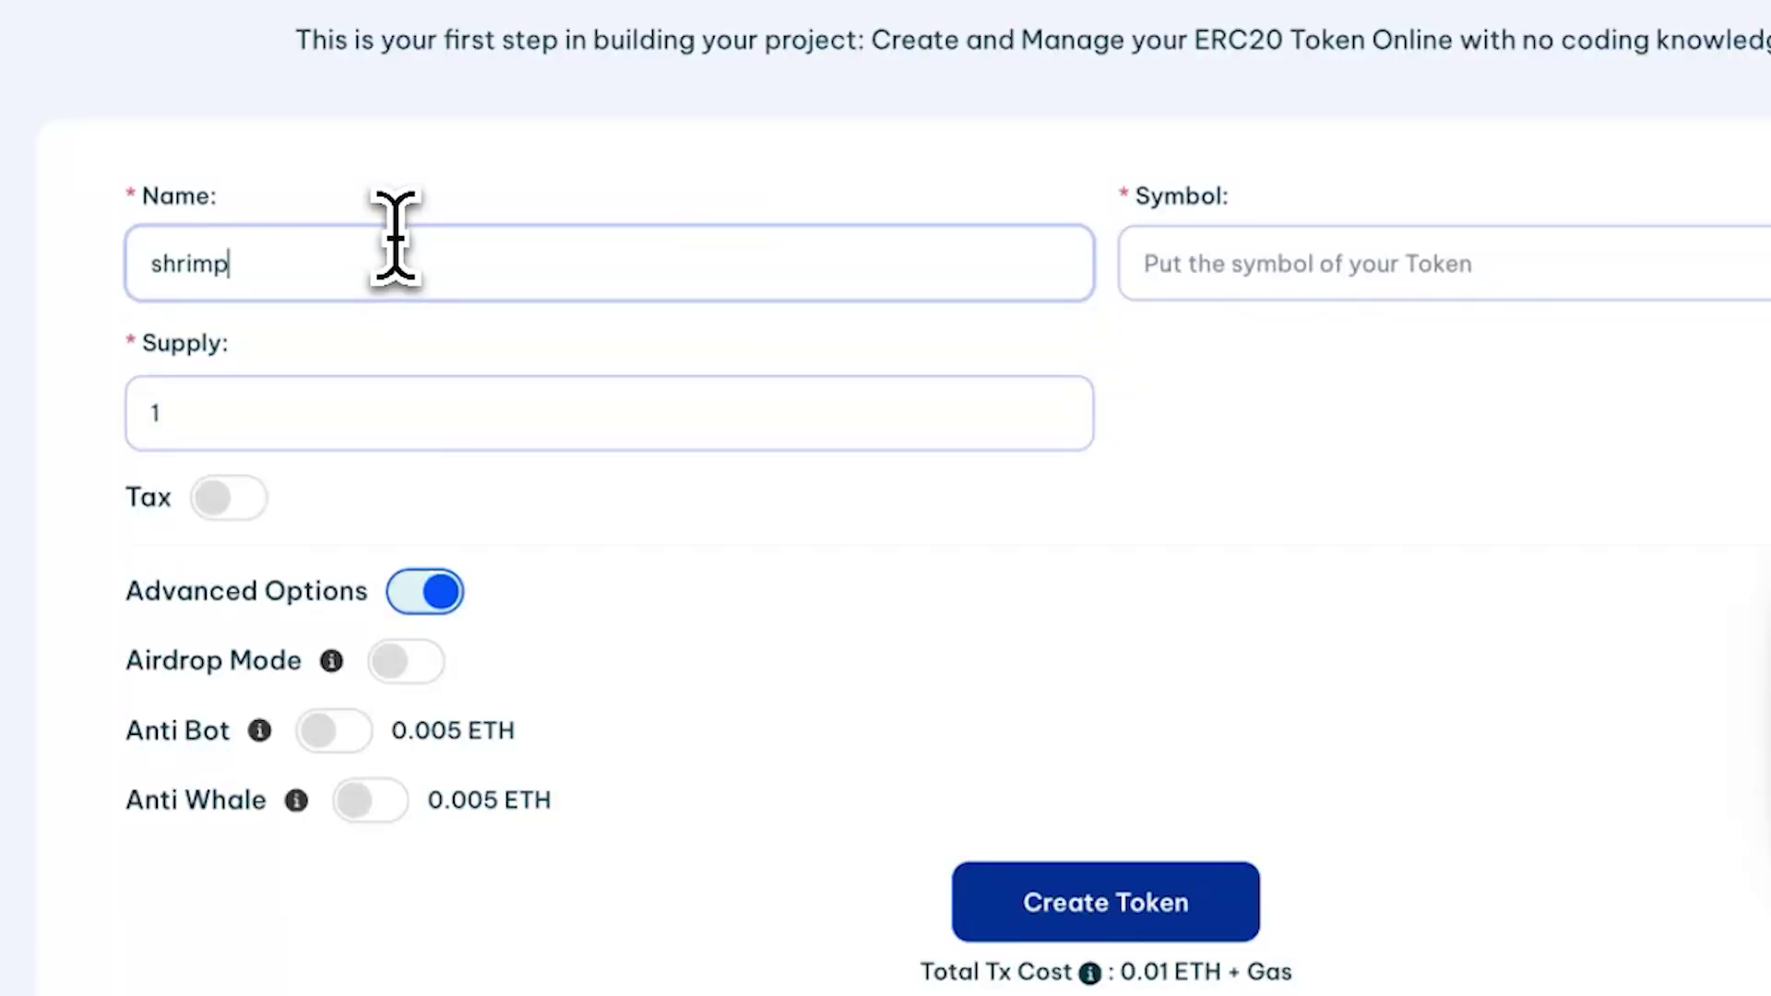
{"action": "type", "text": "mp wif hat"}
{"action": "left_click", "coordinate": [1207, 299]}
{"action": "type", "text": "swh"}
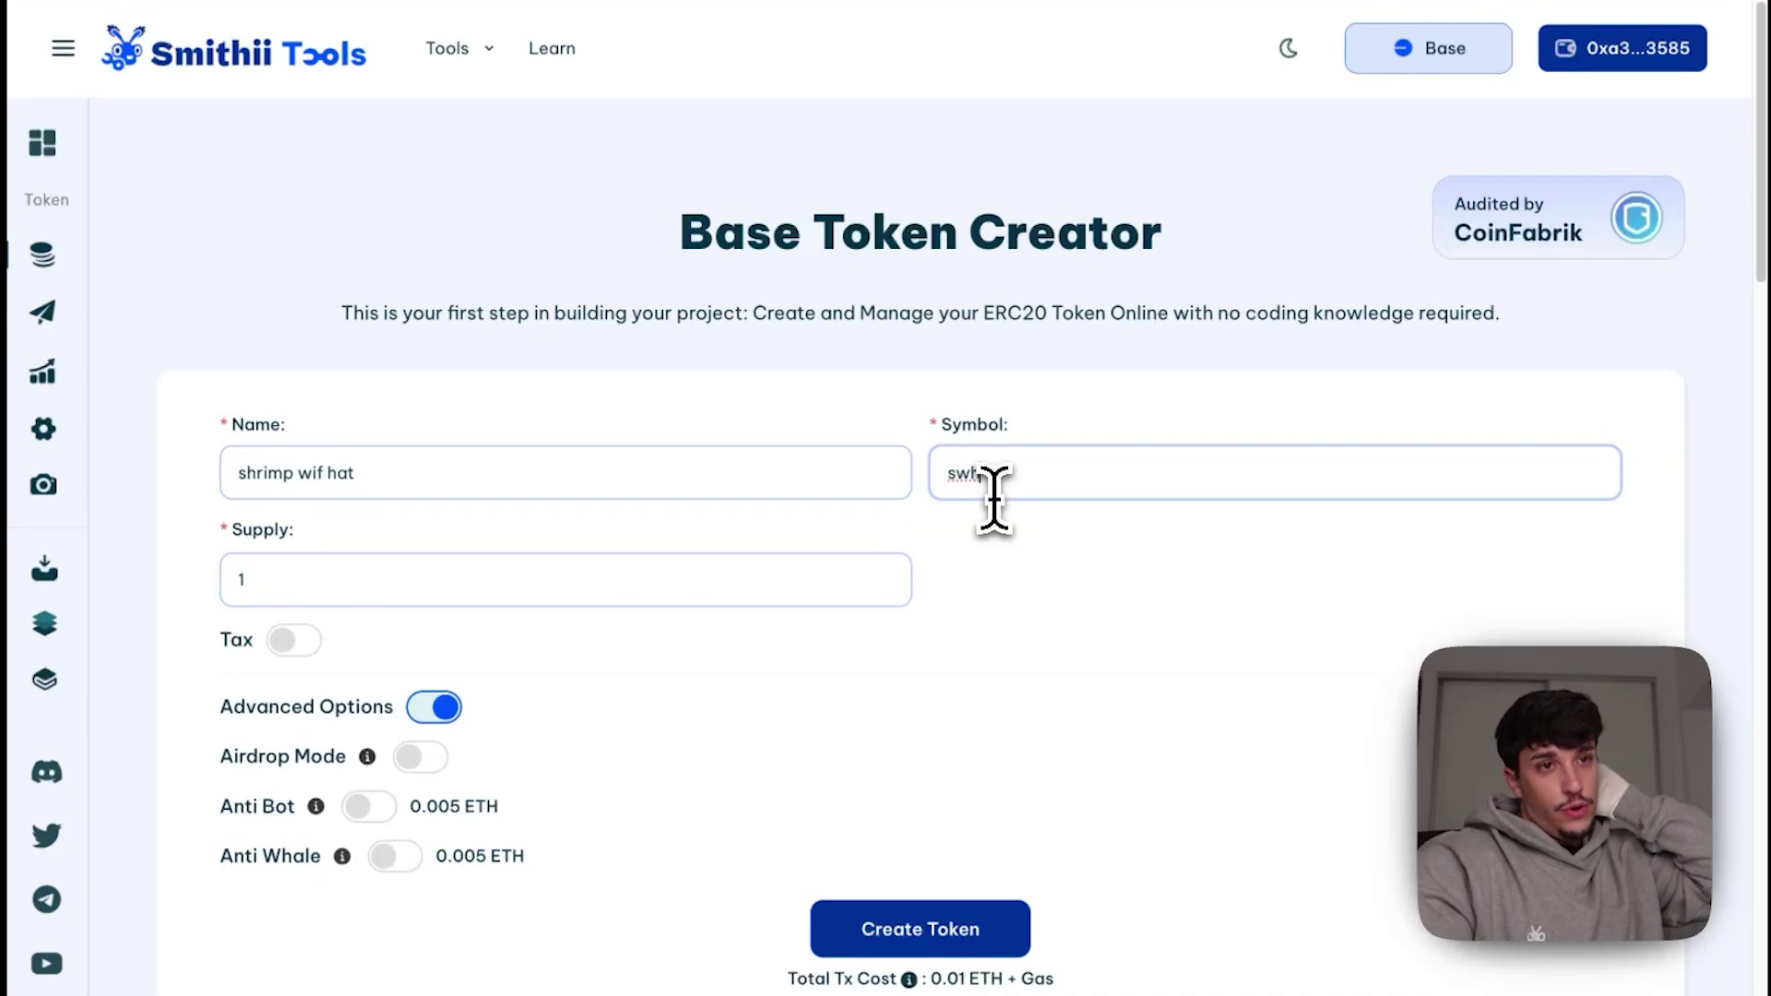
{"action": "left_click", "coordinate": [265, 577]}
{"action": "key", "text": "BackSpace"}
{"action": "double_click", "coordinate": [241, 532]}
{"action": "type", "text": "1"}
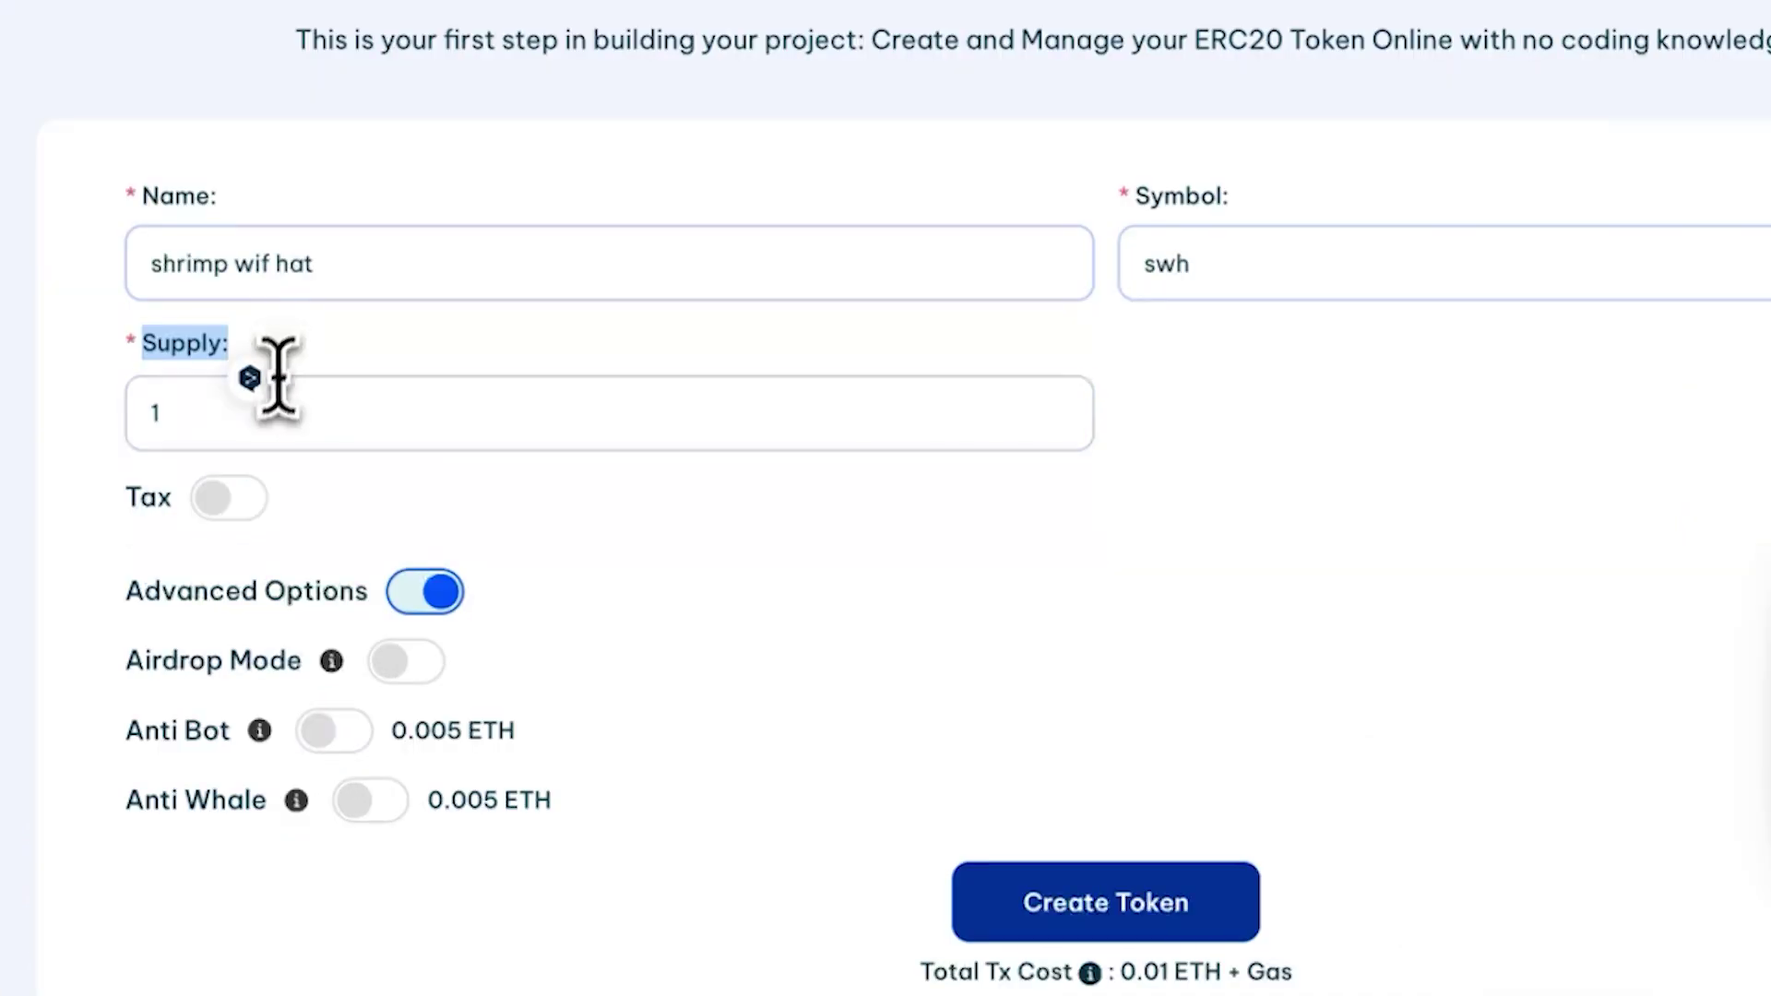
{"action": "left_click", "coordinate": [613, 577]}
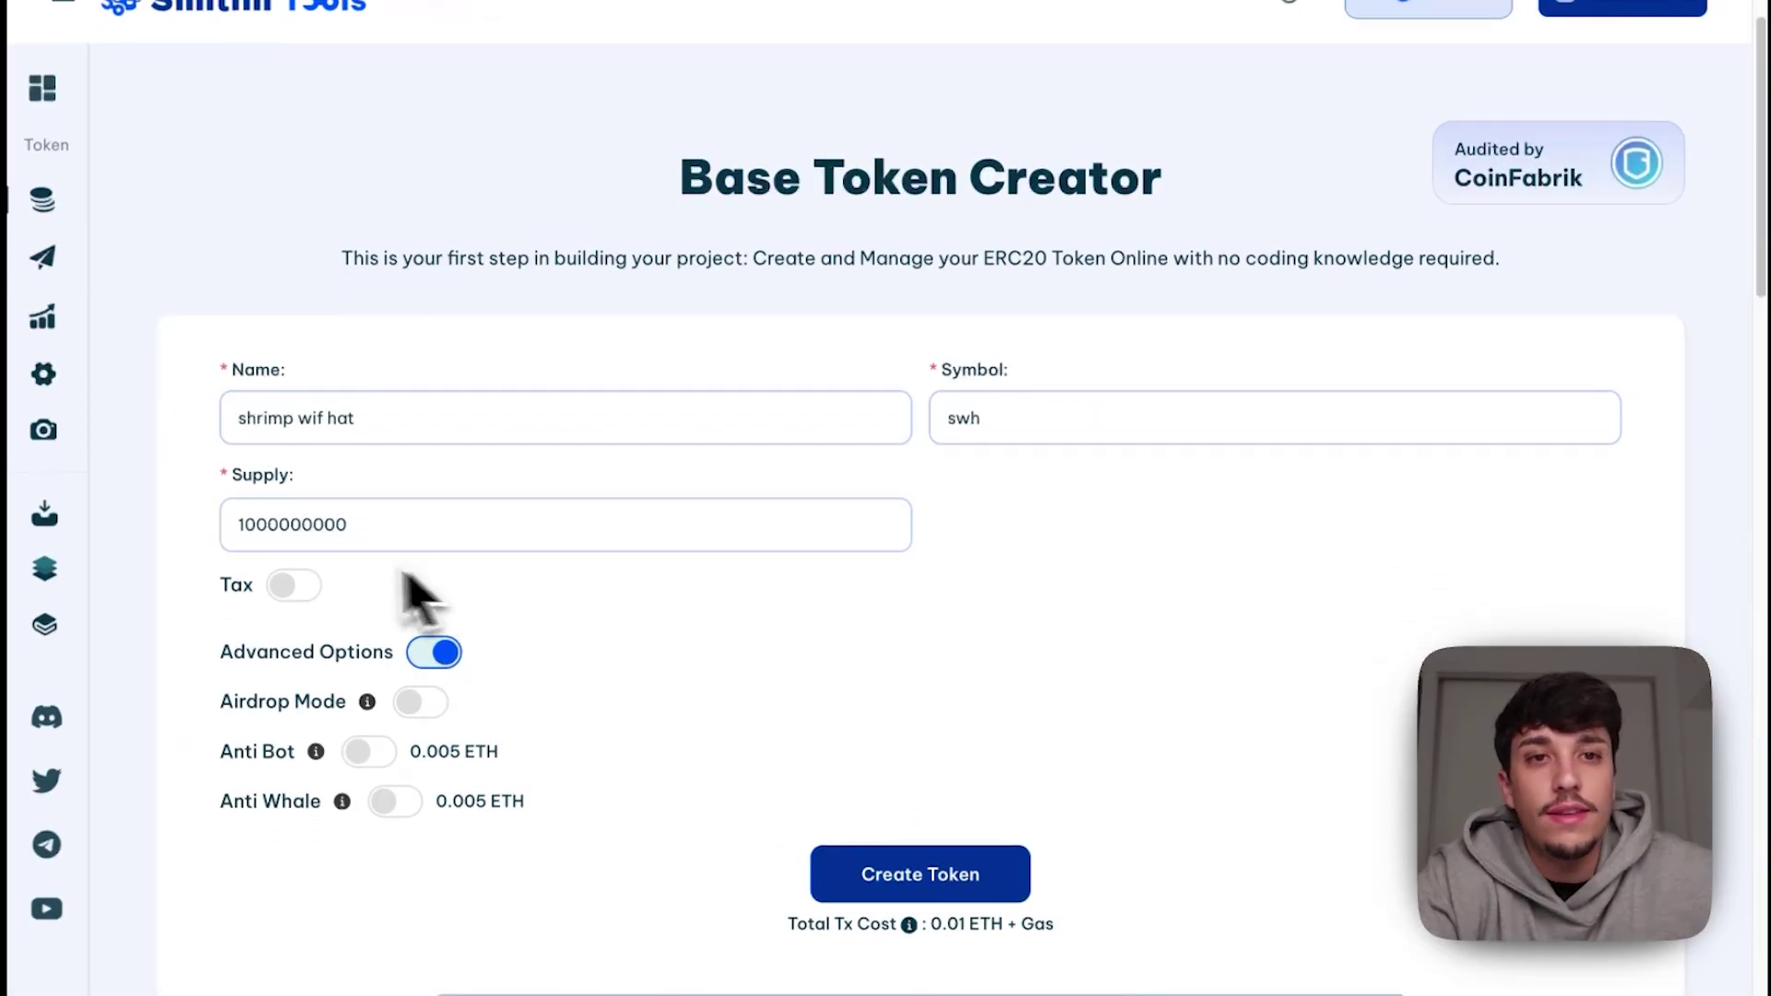
{"action": "left_click", "coordinate": [288, 585]}
{"action": "left_click_drag", "start_coordinate": [230, 585], "coordinate": [251, 586]}
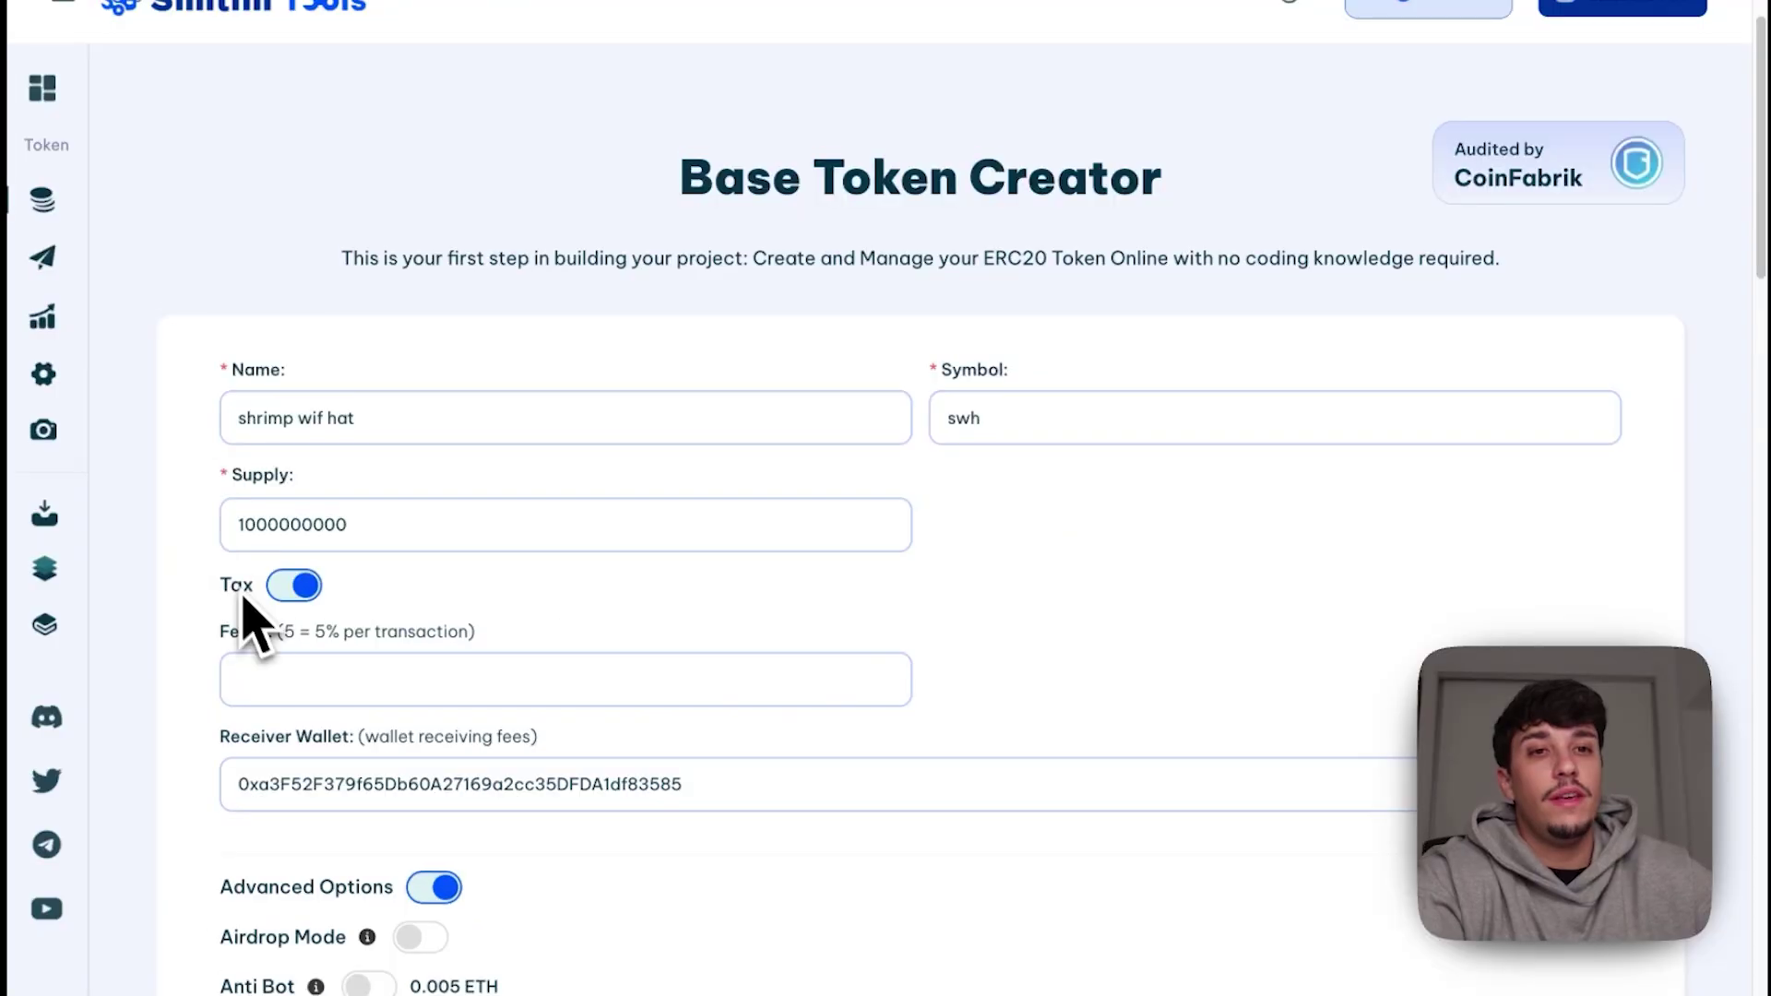
Step: Set the transaction fee to 4 percent
{"action": "left_click", "coordinate": [240, 561]}
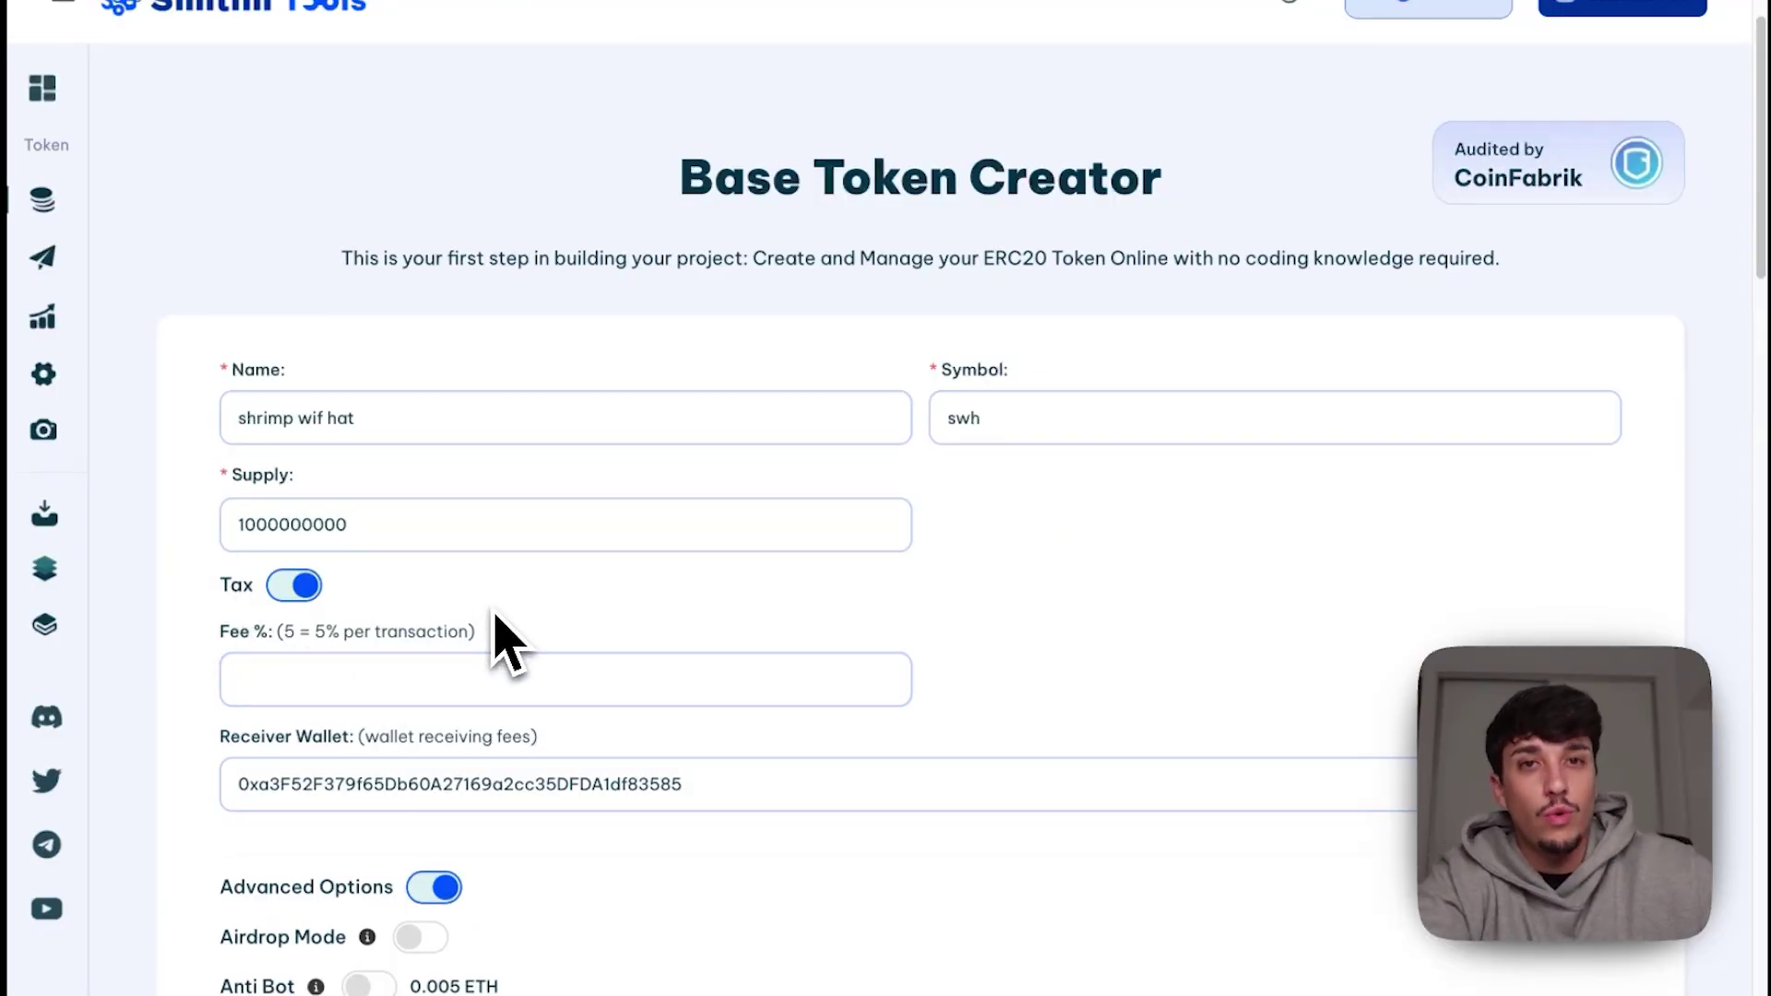
{"action": "scroll", "coordinate": [498, 641], "scroll_direction": "down", "scroll_amount": 1}
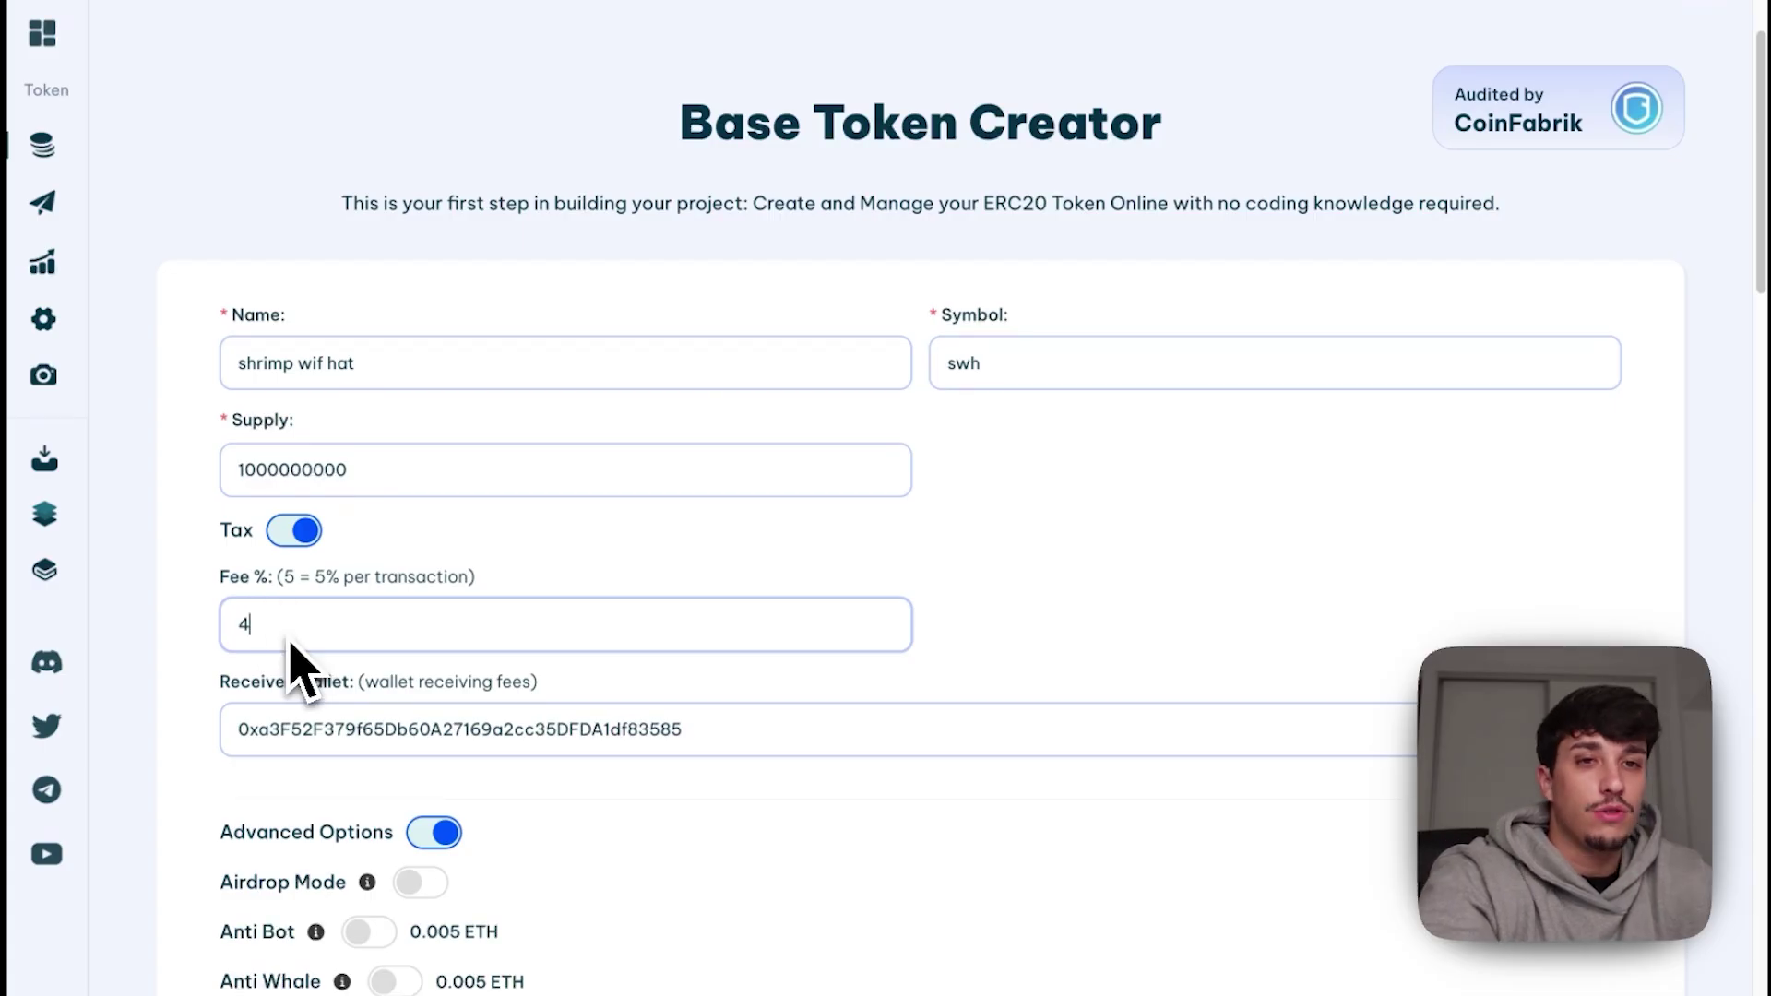
{"action": "double_click", "coordinate": [406, 577]}
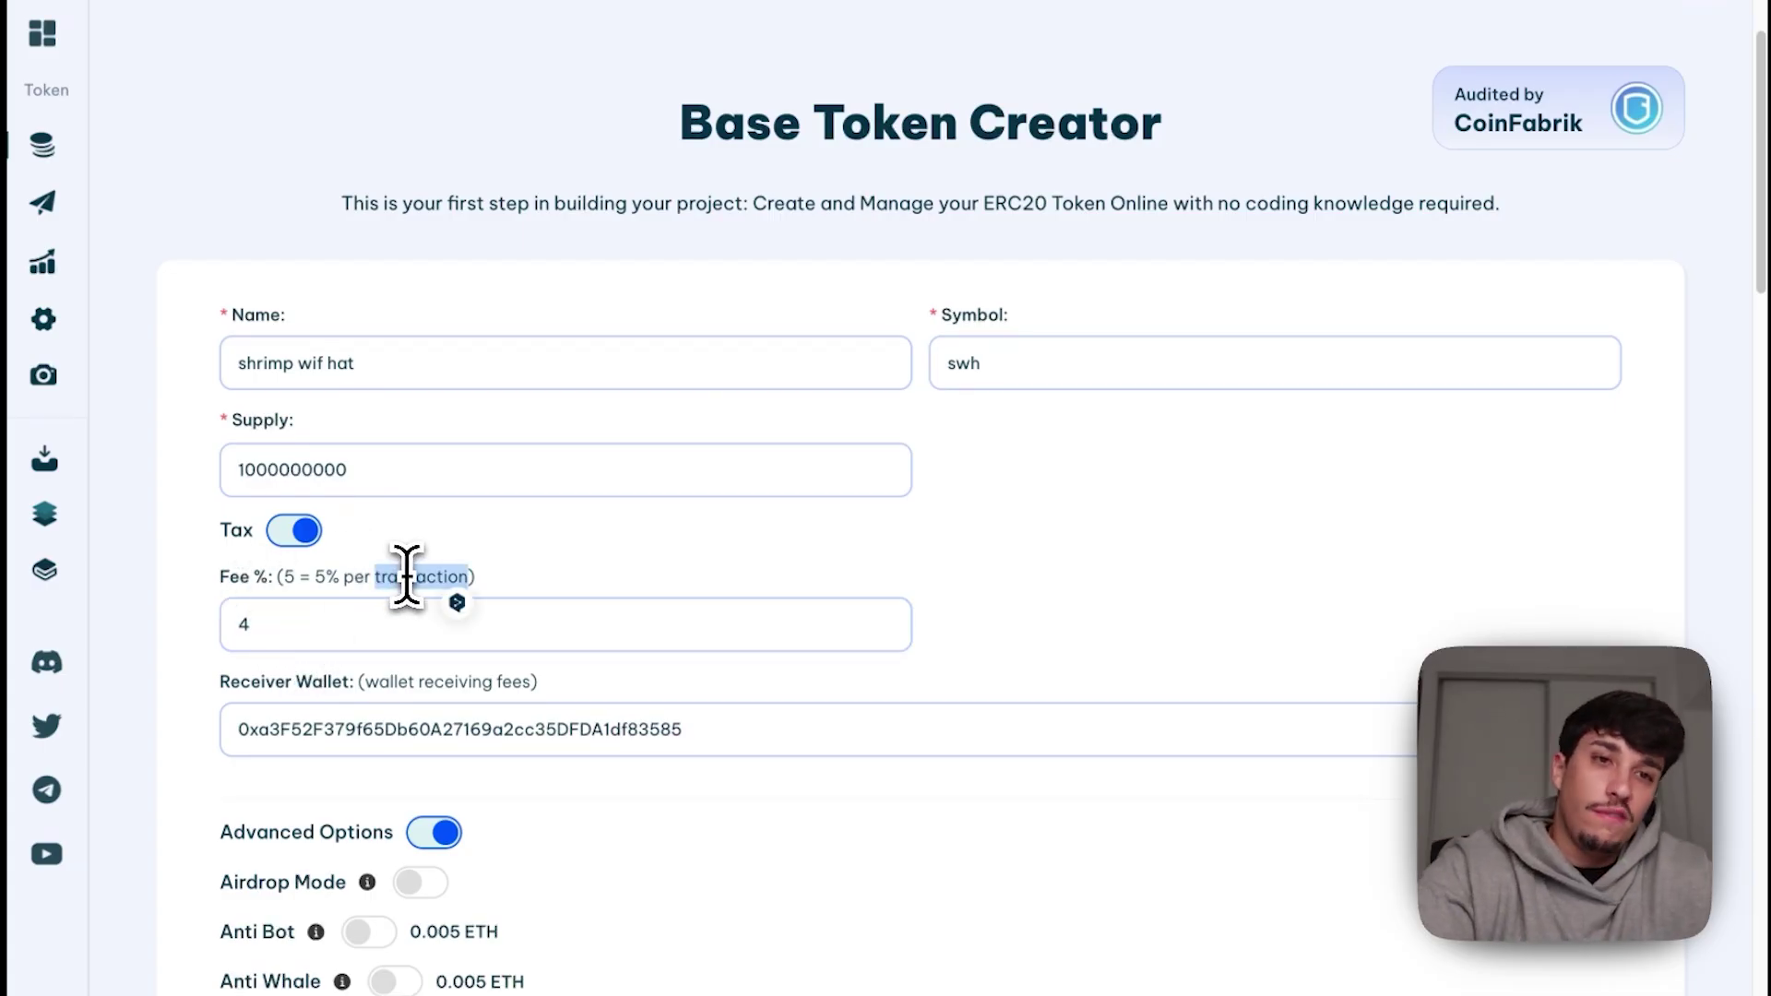
{"action": "triple_click", "coordinate": [405, 576]}
{"action": "left_click", "coordinate": [406, 577]}
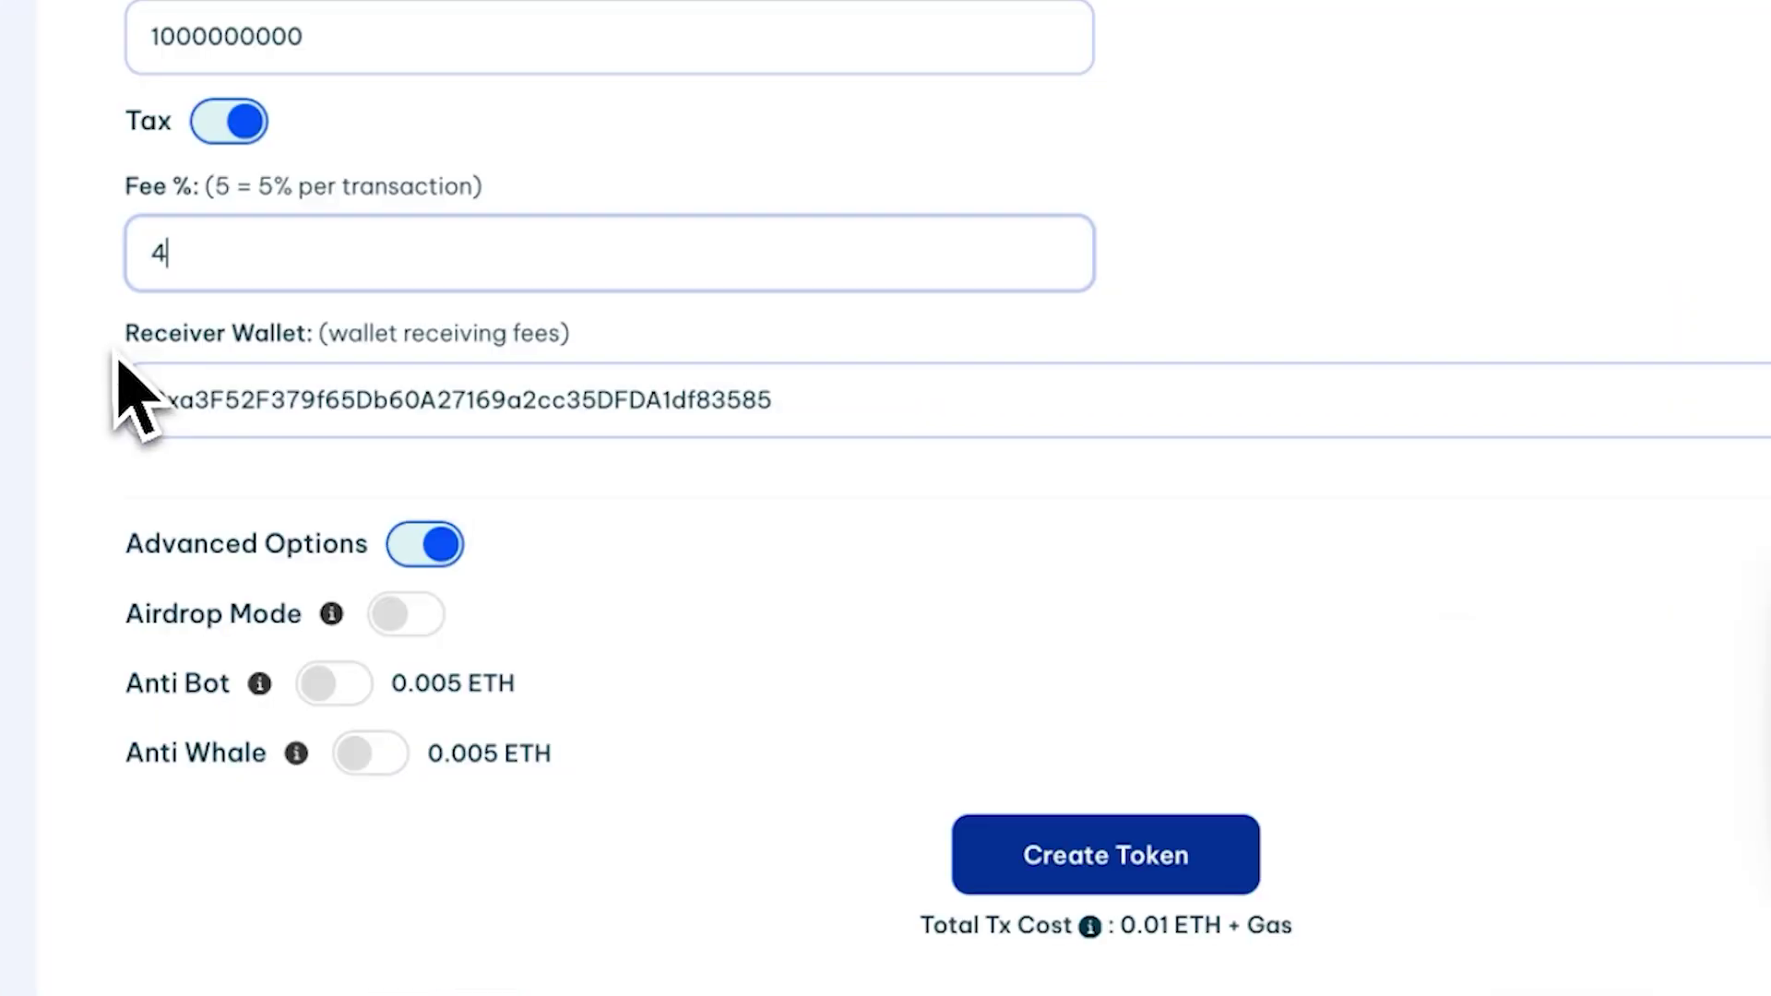
Step: Keep the prefilled connected wallet address as the fee receiver
{"action": "left_click_drag", "start_coordinate": [212, 698], "coordinate": [610, 700]}
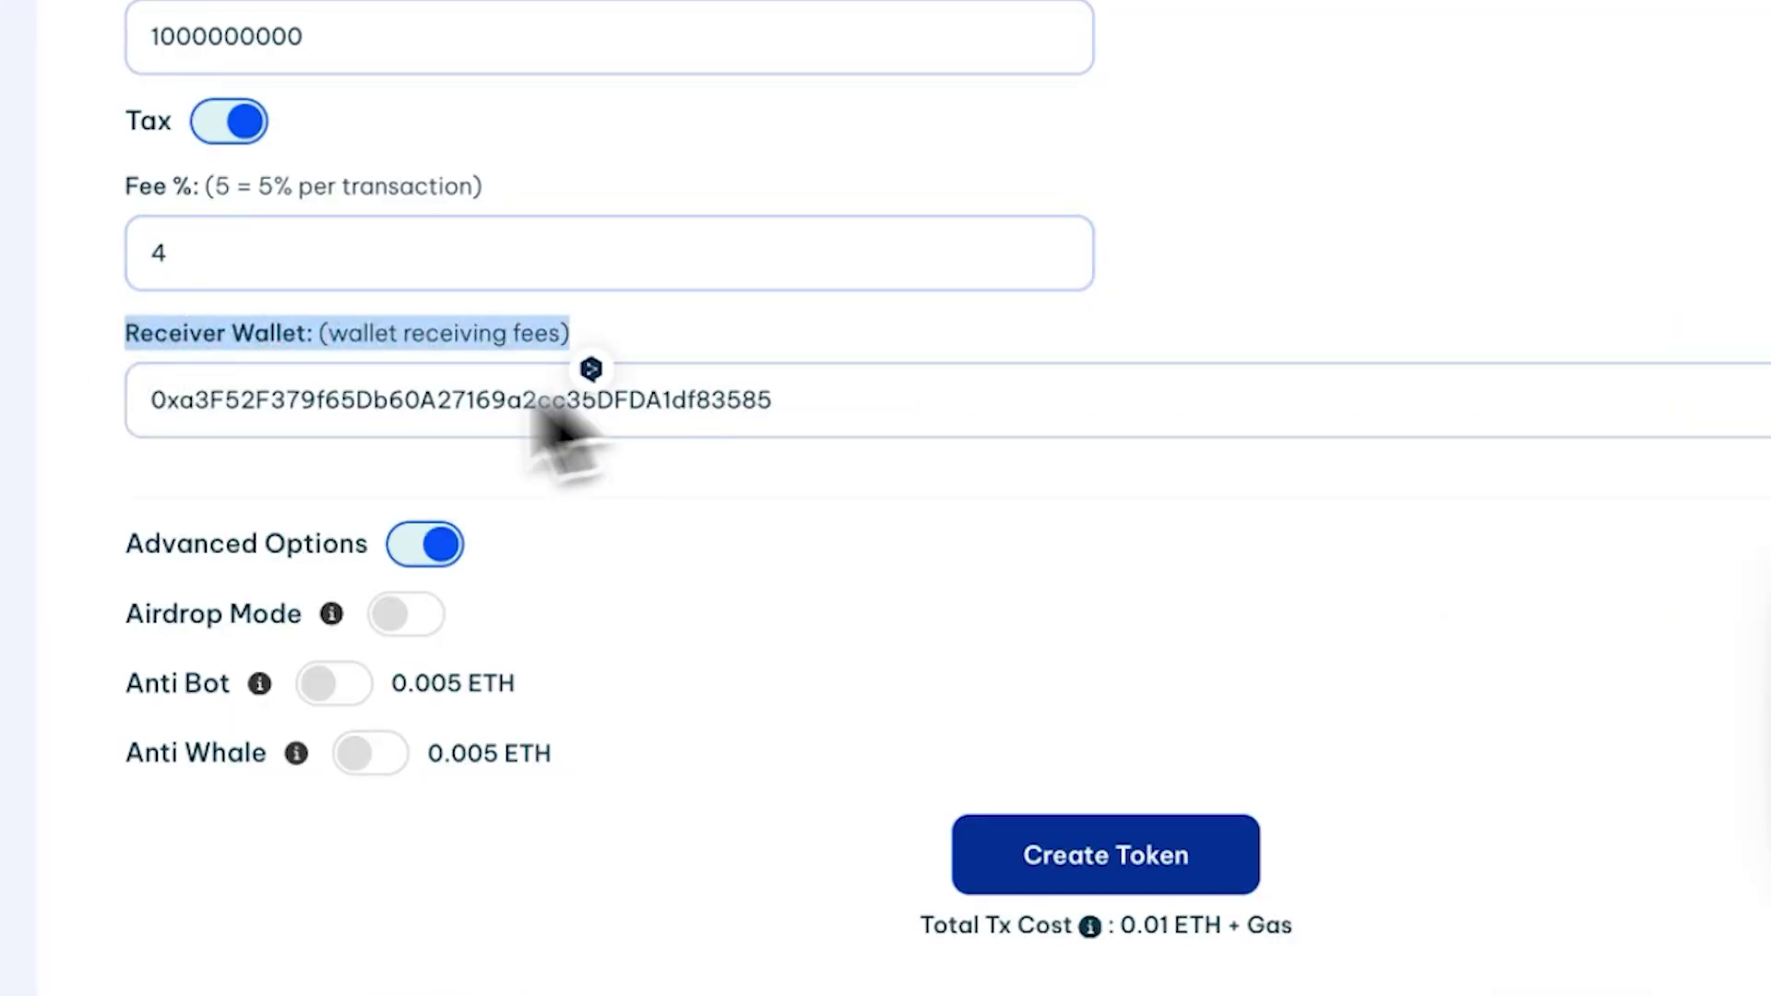
{"action": "left_click", "coordinate": [270, 739]}
{"action": "double_click", "coordinate": [197, 405]}
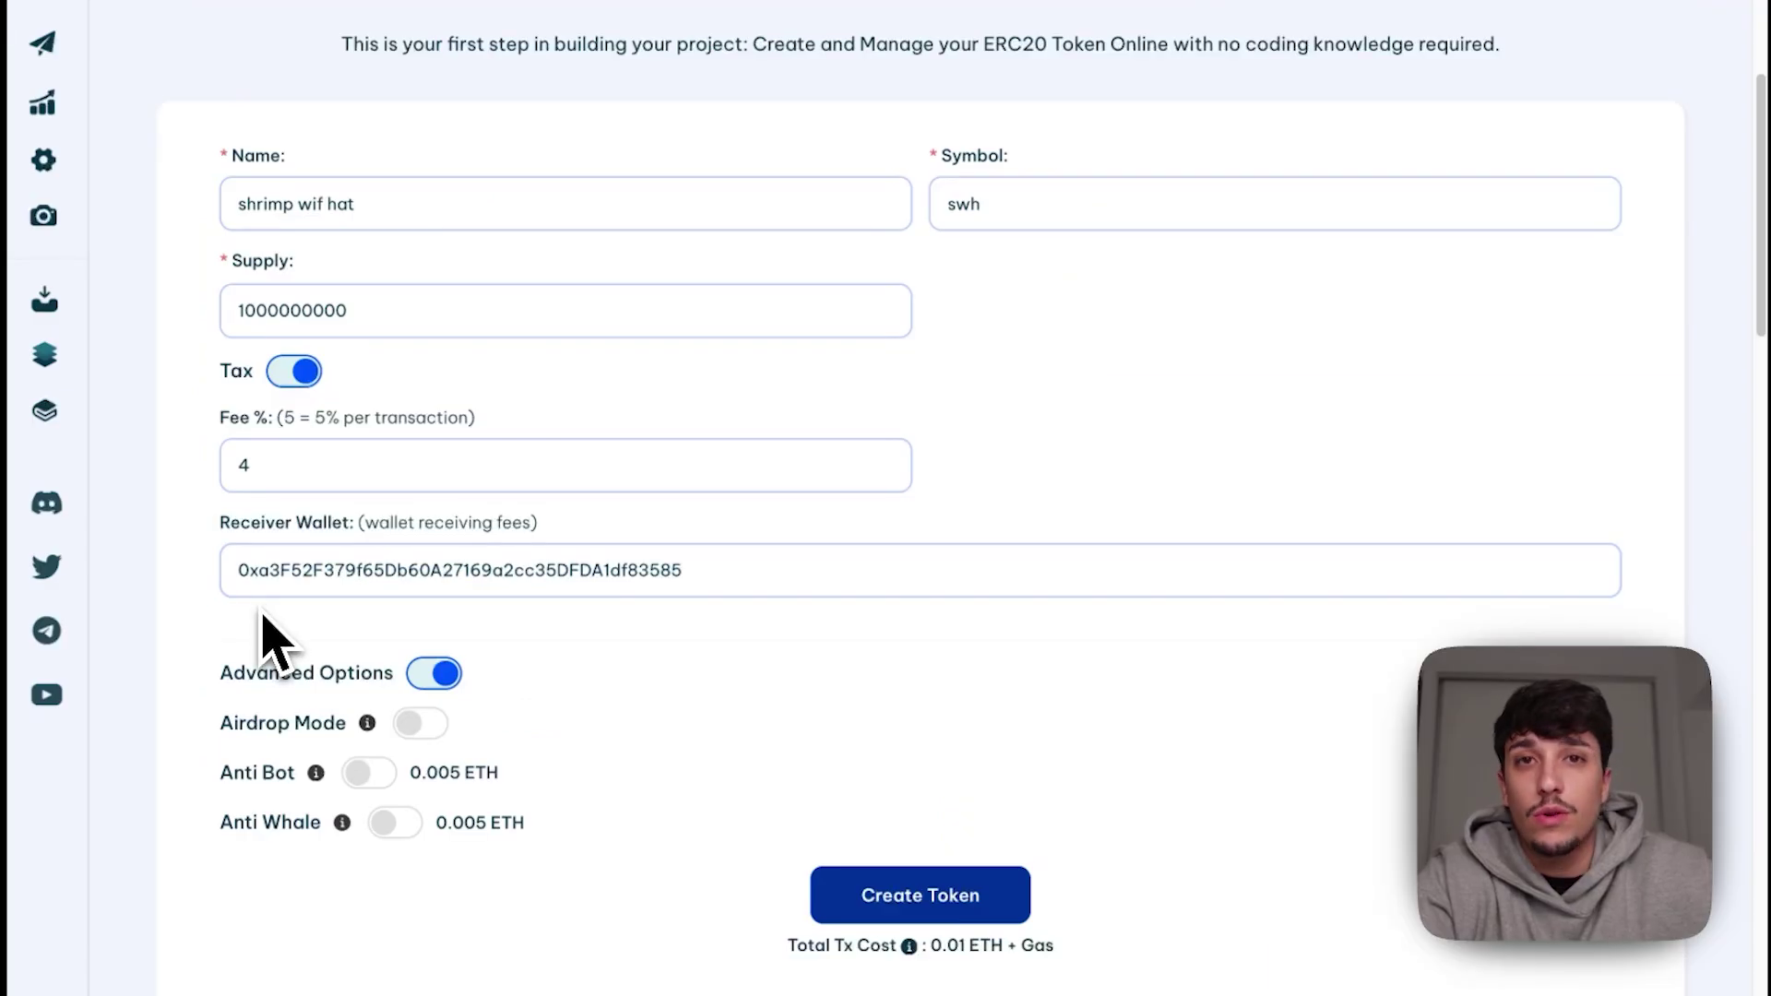
{"action": "double_click", "coordinate": [262, 574]}
{"action": "scroll", "coordinate": [262, 574], "scroll_direction": "up", "scroll_amount": 3}
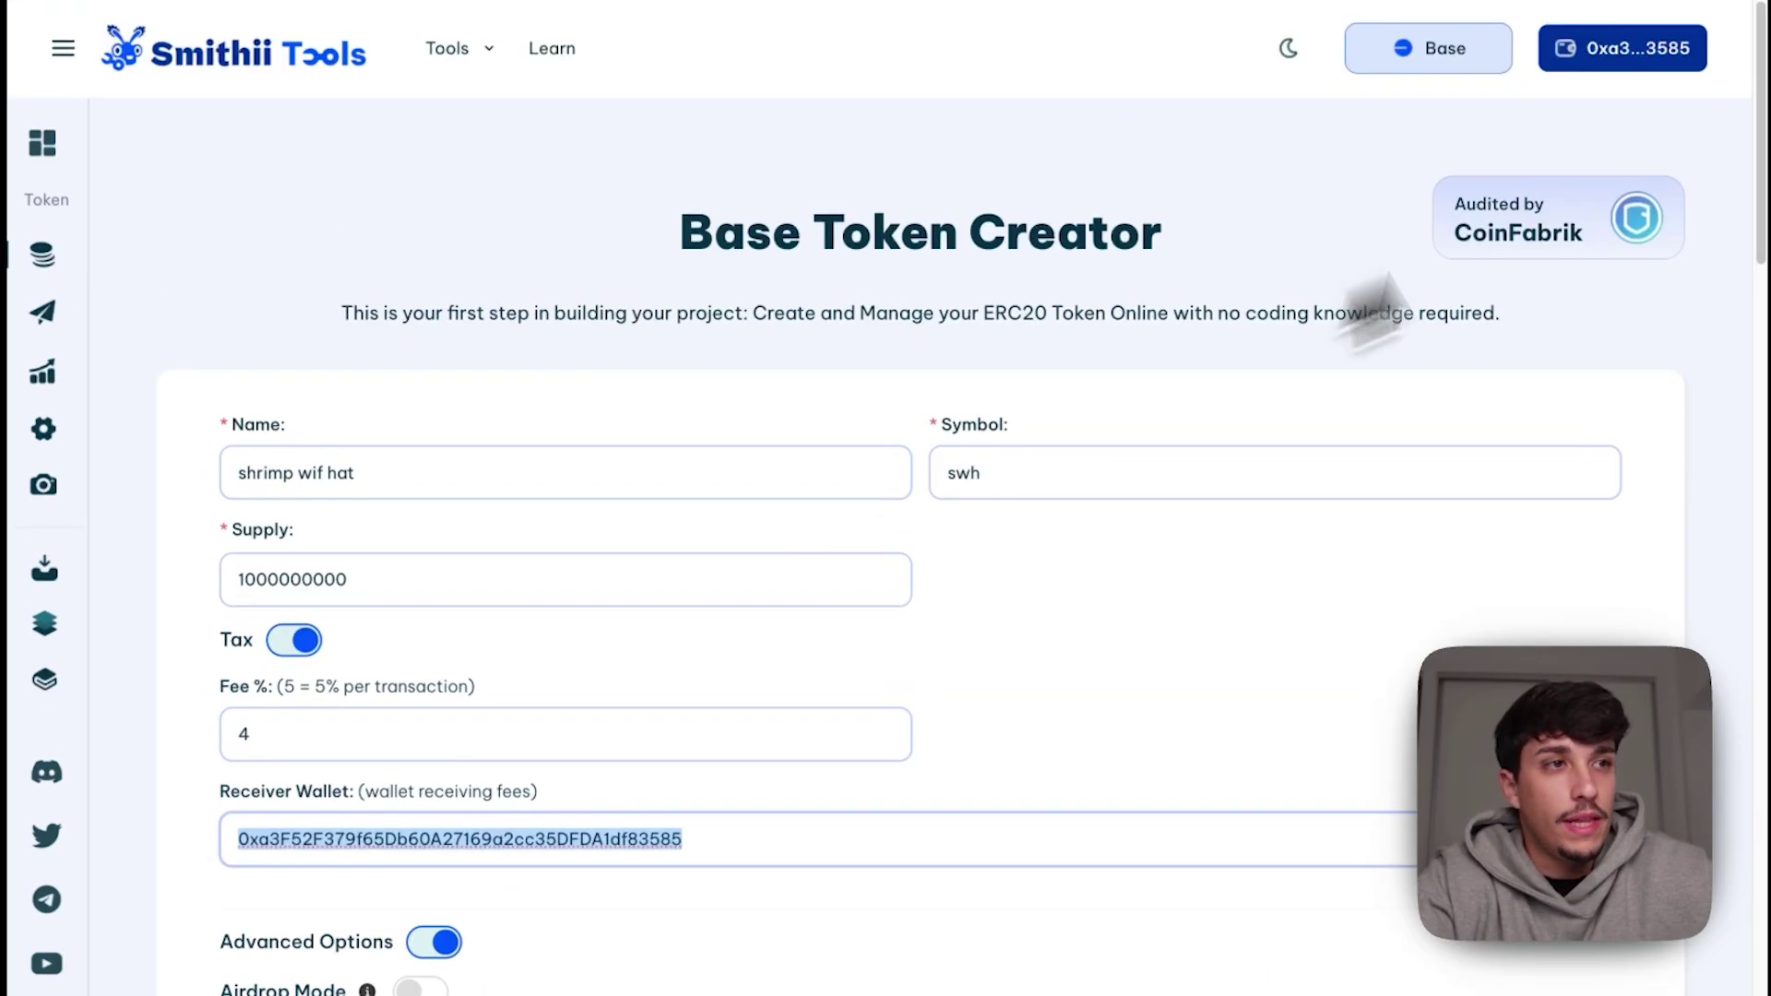
{"action": "scroll", "coordinate": [1095, 348], "scroll_direction": "down", "scroll_amount": 5}
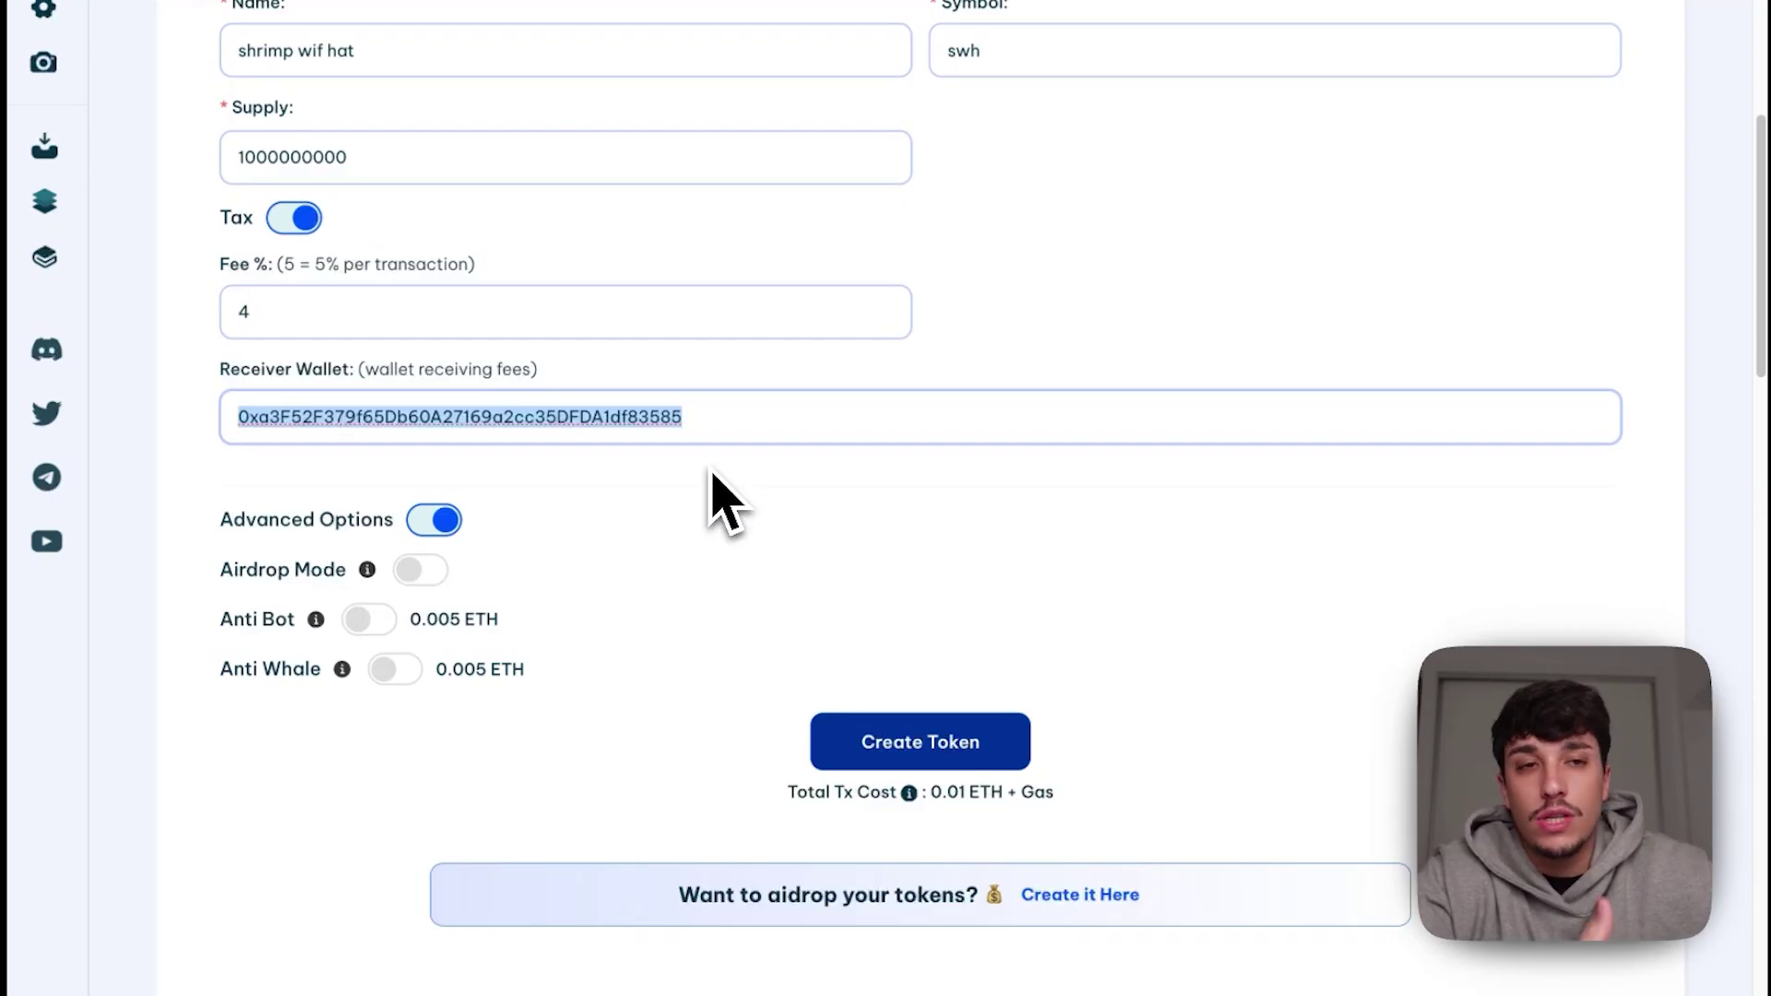
{"action": "left_click", "coordinate": [701, 484]}
Step: Review the Airdrop Mode and Anti Bot options, leaving both off
{"action": "scroll", "coordinate": [178, 512], "scroll_direction": "down", "scroll_amount": 1}
{"action": "double_click", "coordinate": [223, 493]}
{"action": "left_click_drag", "start_coordinate": [221, 535], "coordinate": [341, 544]}
{"action": "left_click", "coordinate": [371, 546]}
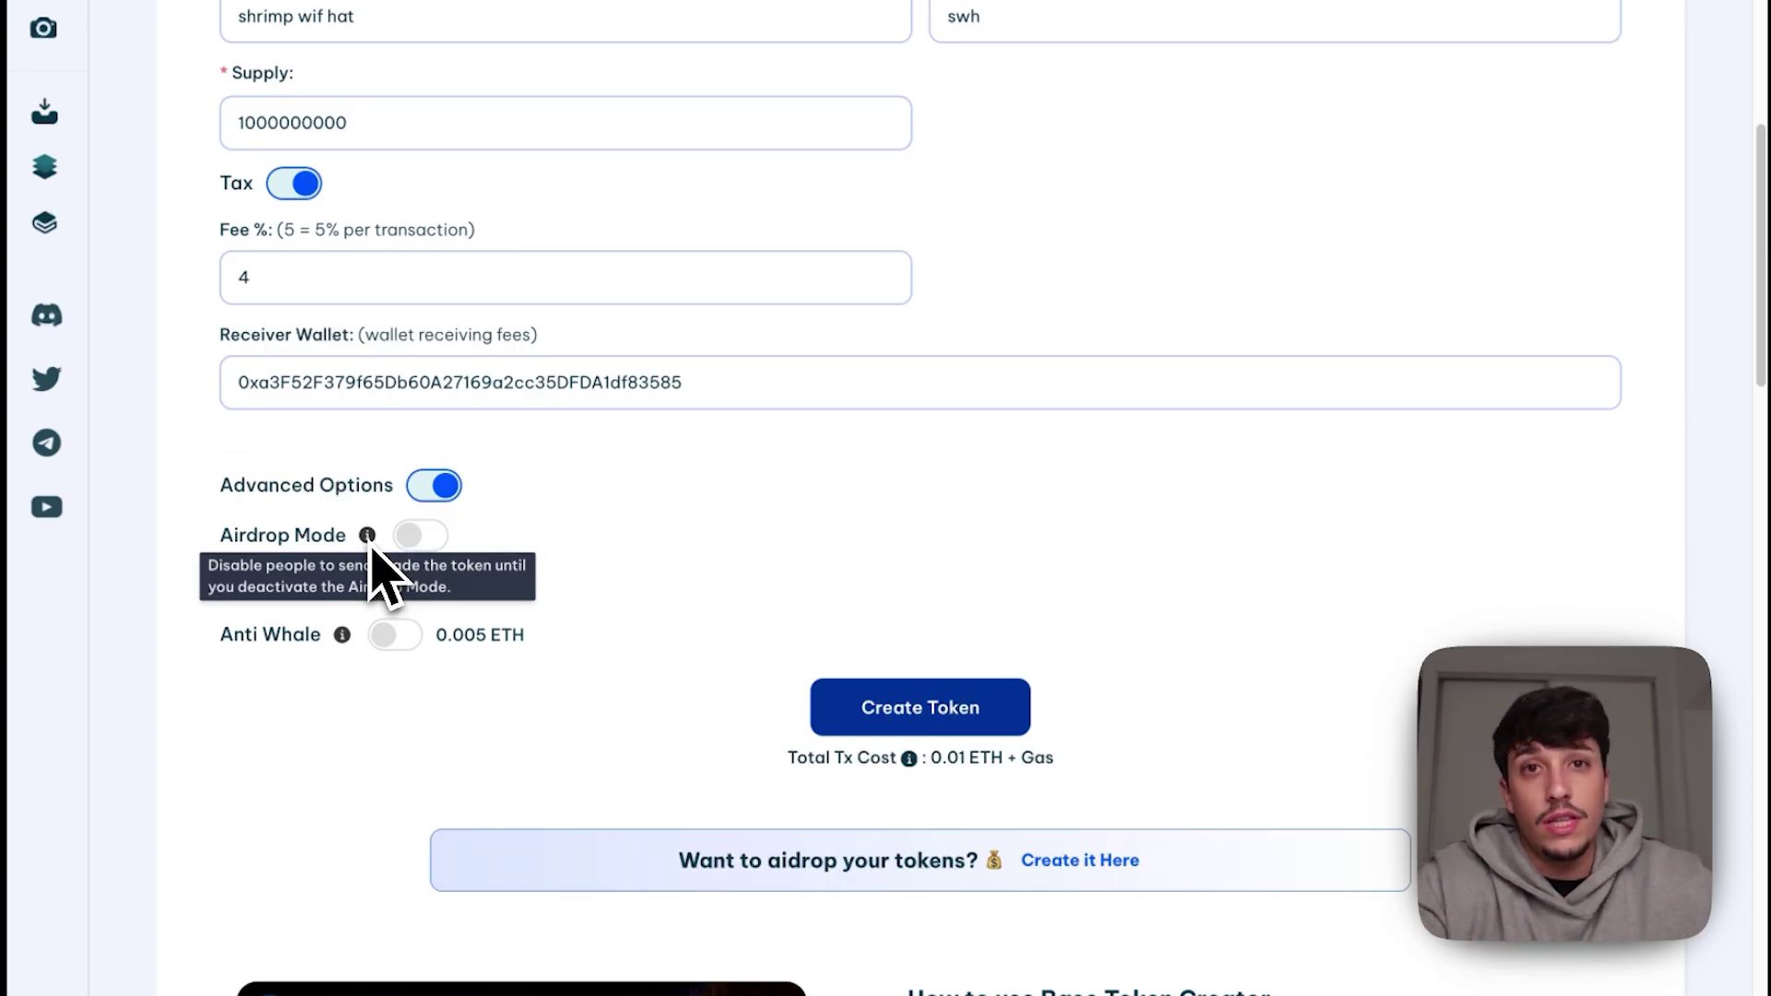
{"action": "left_click_drag", "start_coordinate": [219, 585], "coordinate": [285, 589]}
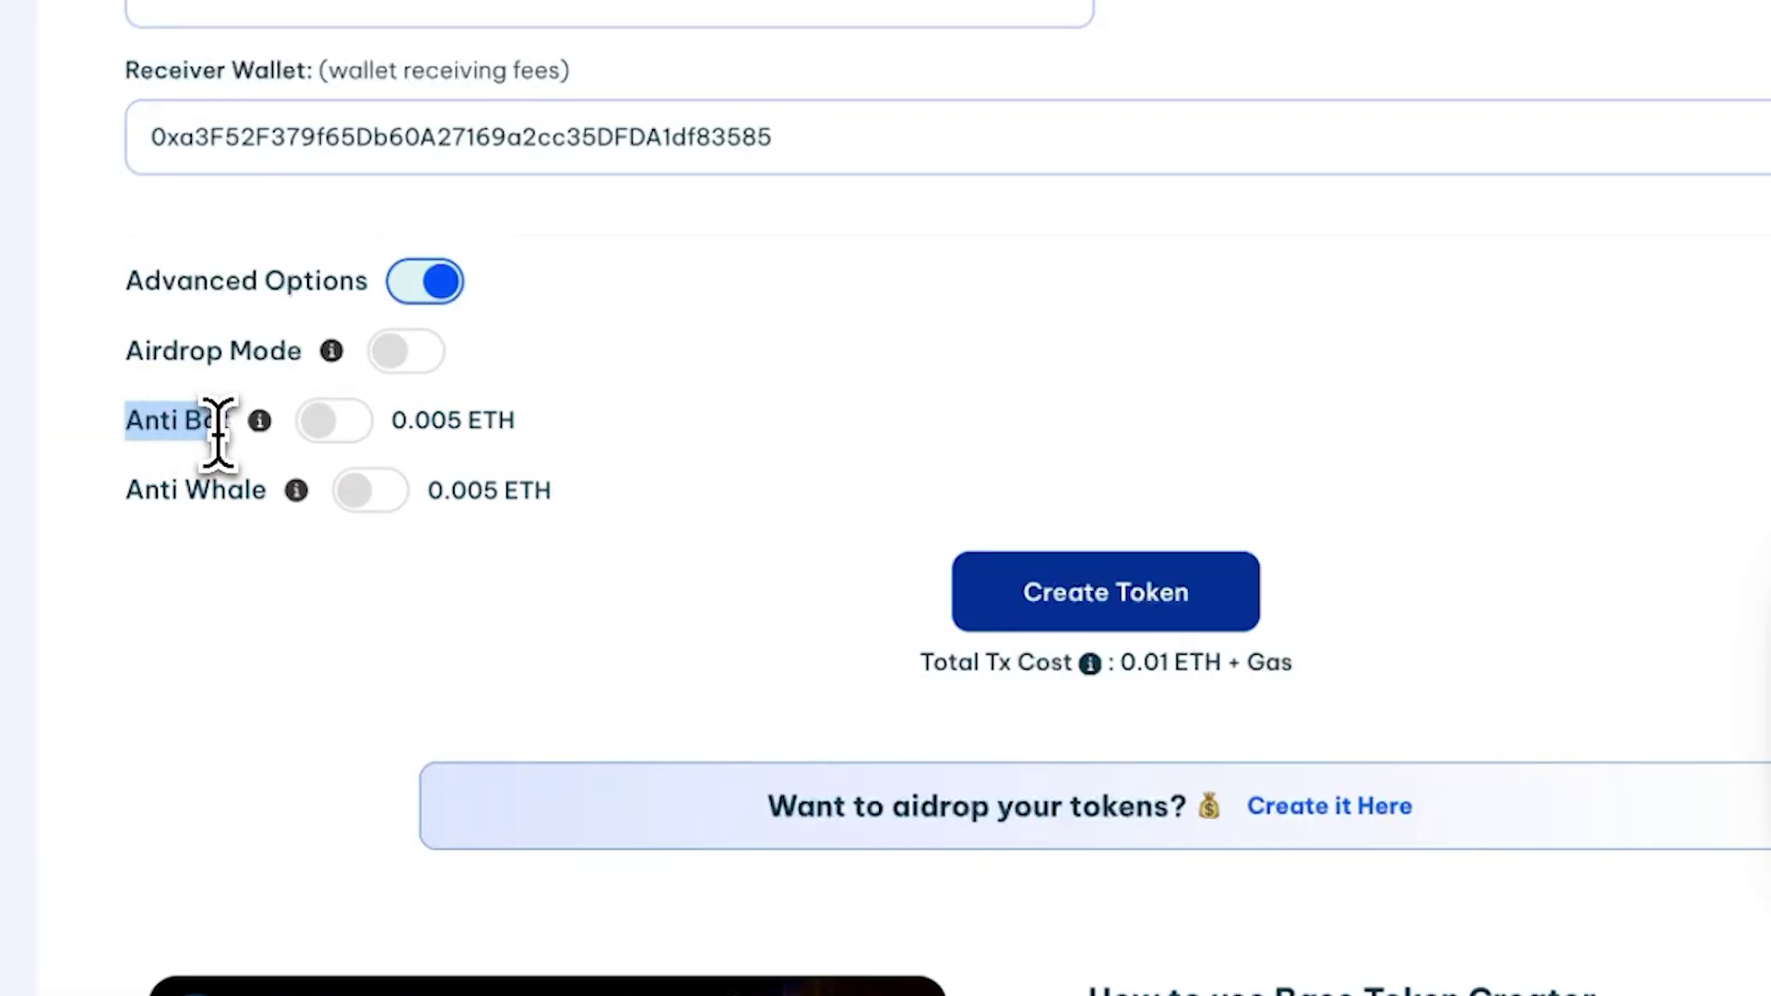
{"action": "left_click", "coordinate": [545, 438]}
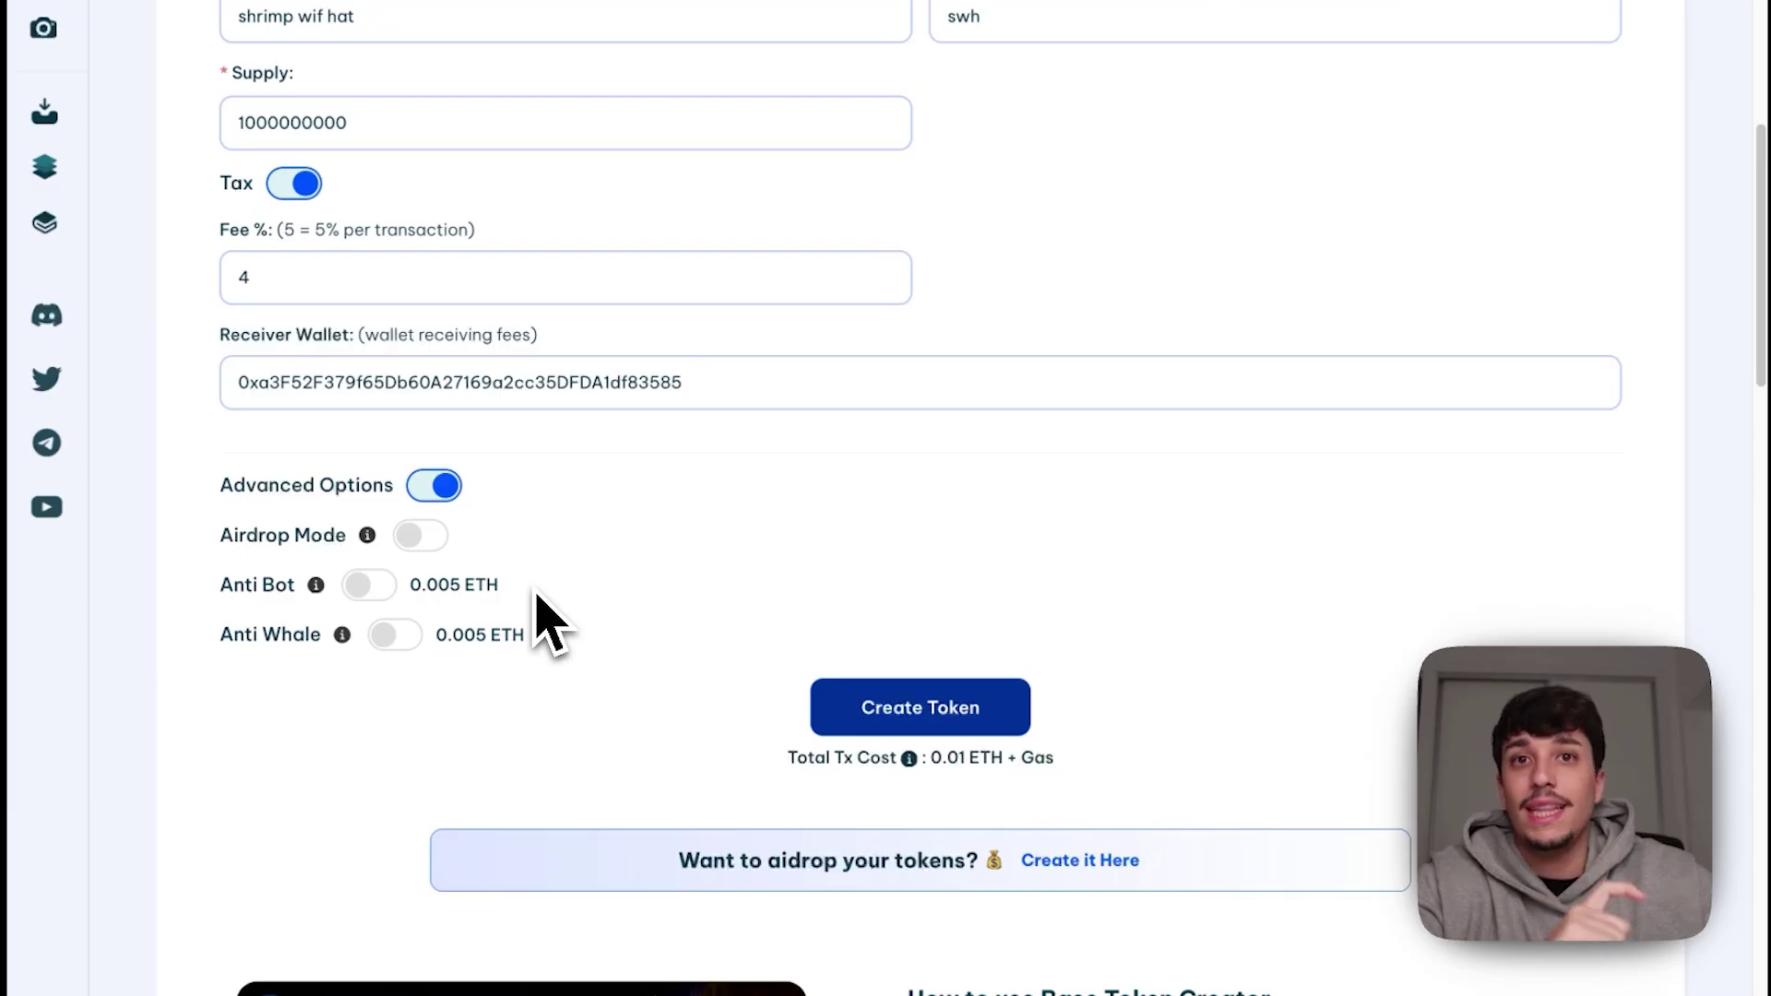
Step: Turn on Anti Whale protection and review its per-trade and time limit settings
{"action": "scroll", "coordinate": [540, 604], "scroll_direction": "down", "scroll_amount": 2}
{"action": "left_click_drag", "start_coordinate": [219, 409], "coordinate": [332, 447]}
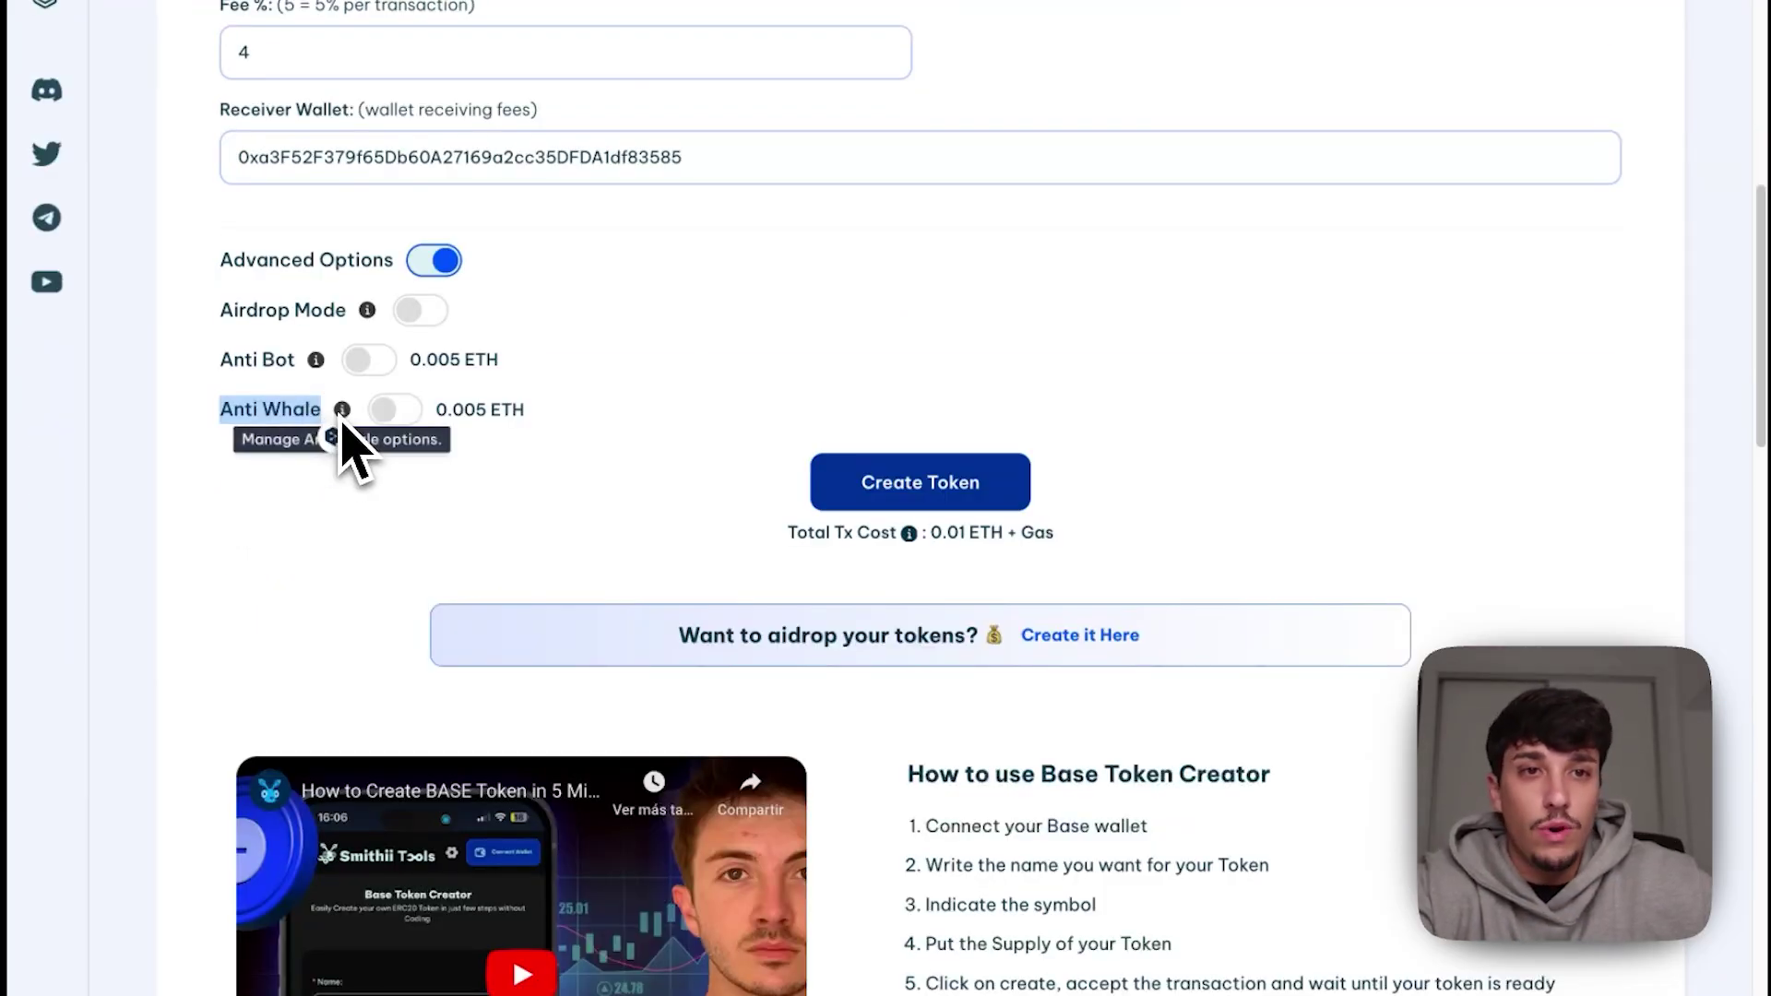
{"action": "left_click", "coordinate": [415, 408]}
{"action": "left_click_drag", "start_coordinate": [234, 407], "coordinate": [220, 406]}
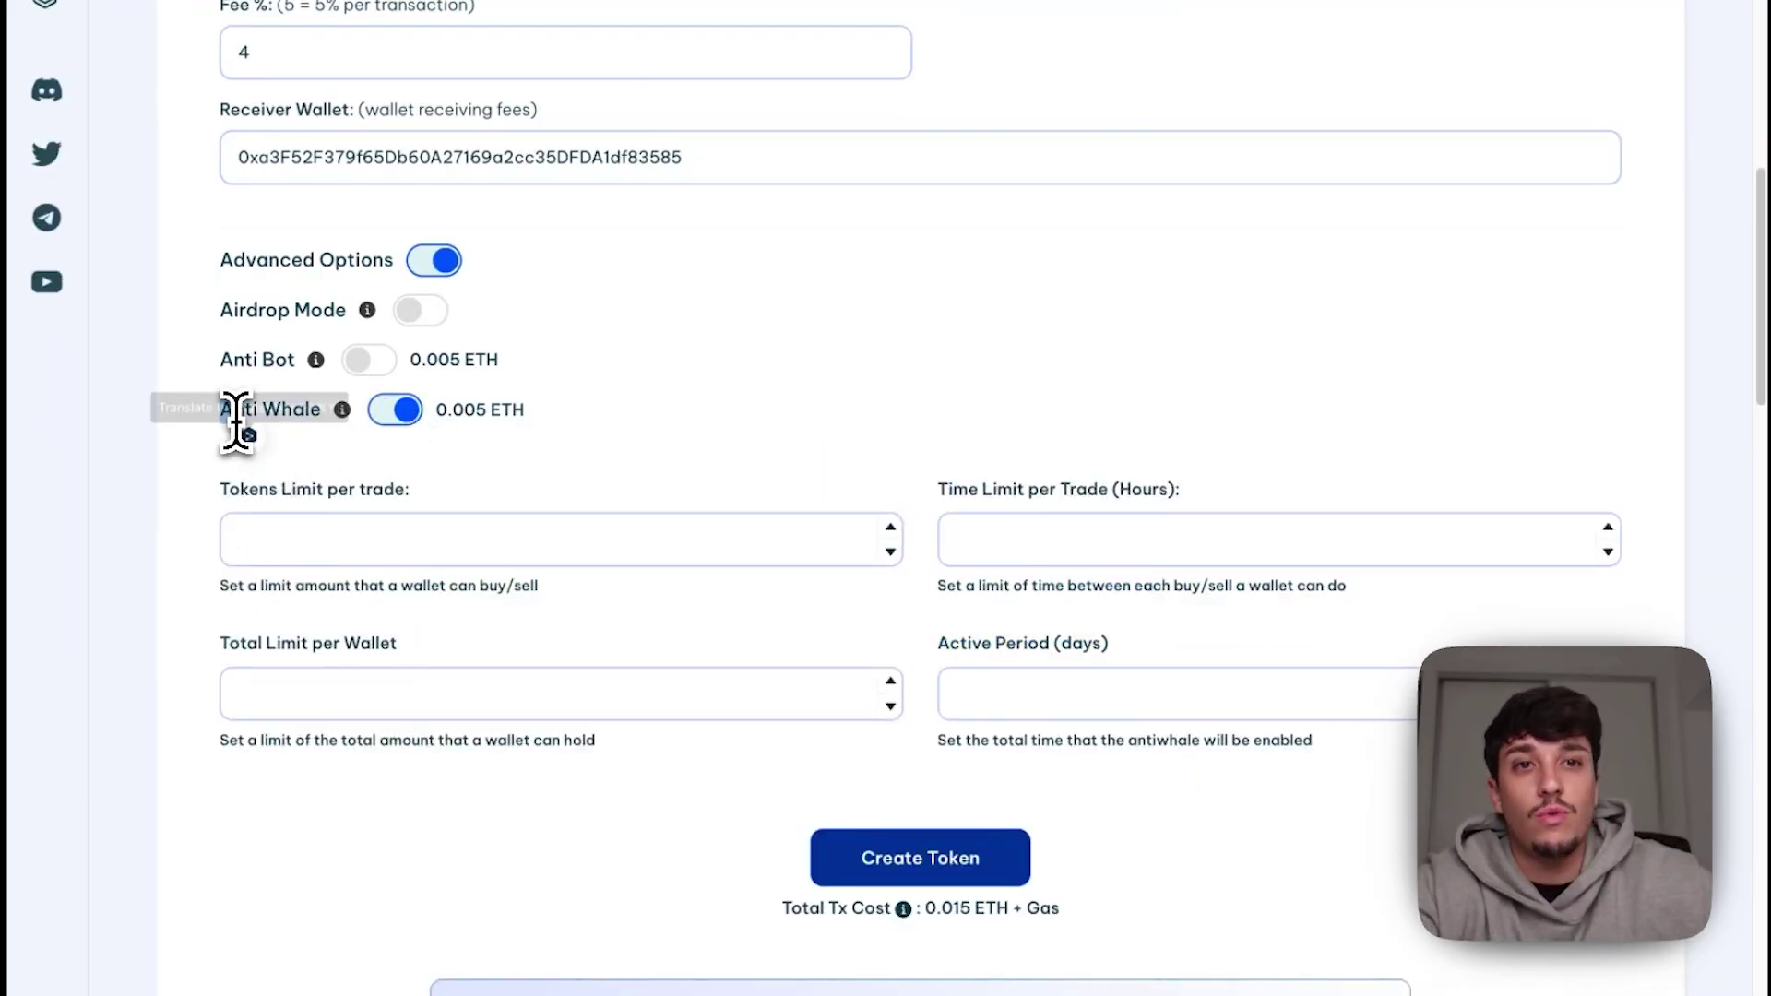
{"action": "left_click_drag", "start_coordinate": [281, 484], "coordinate": [743, 521]}
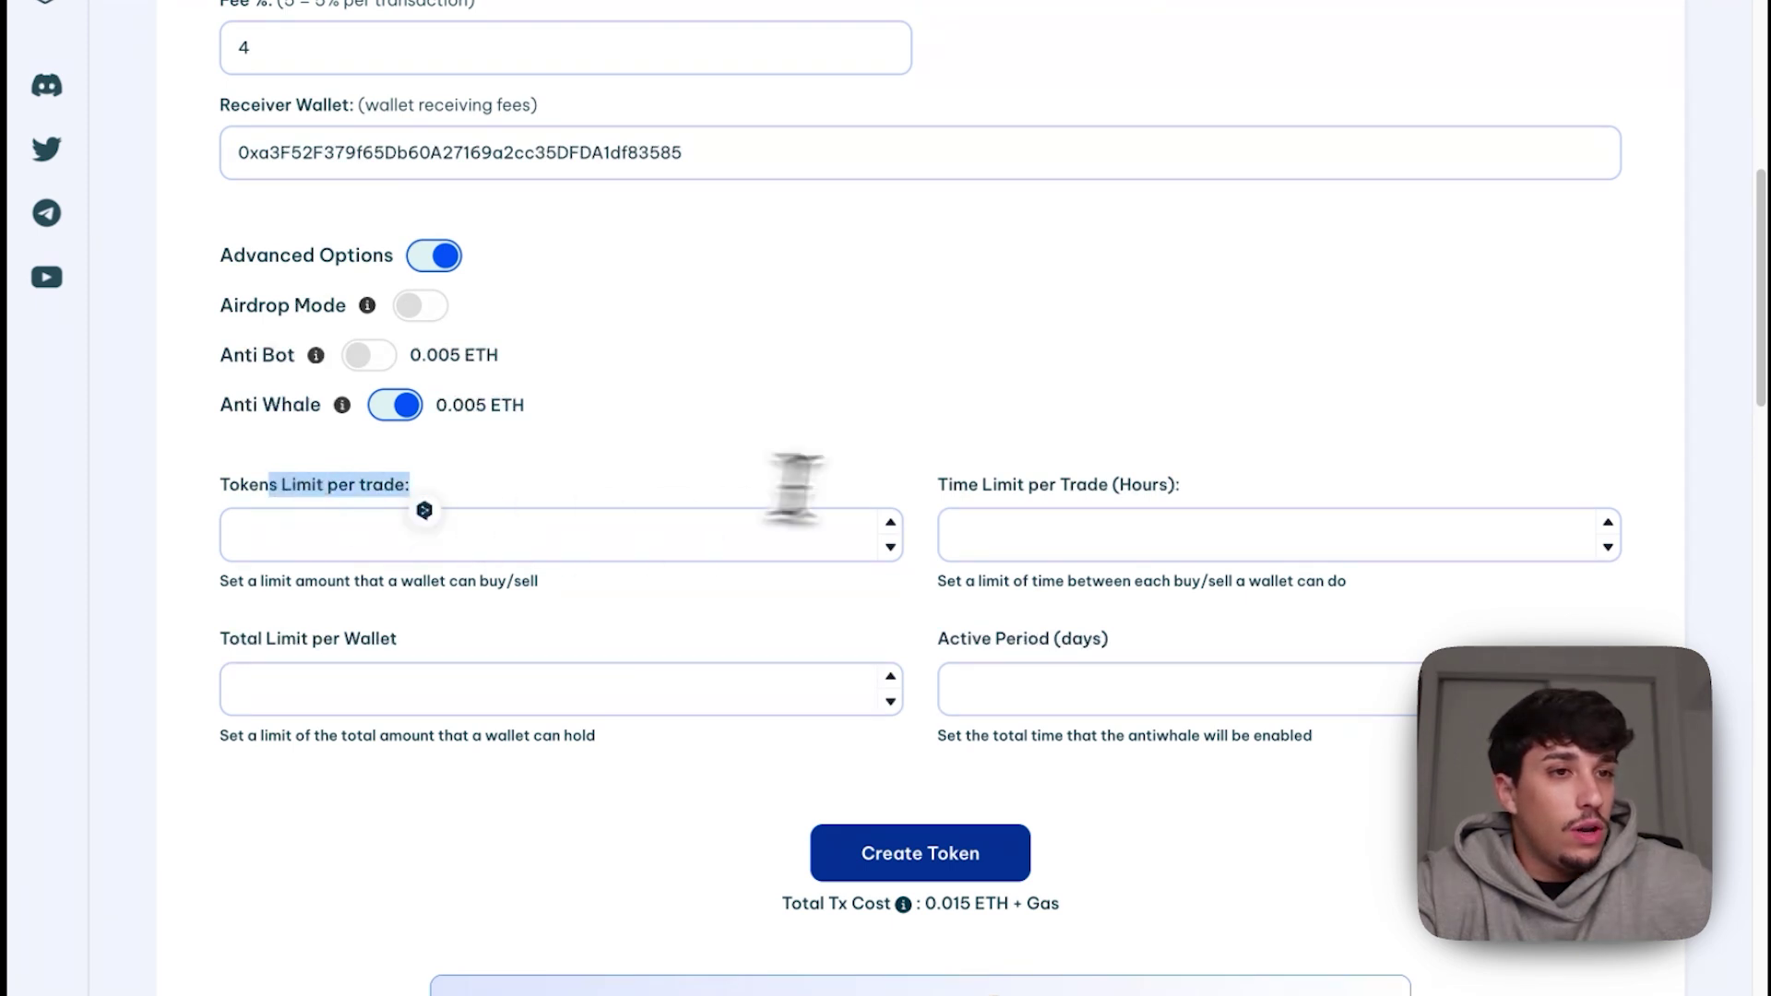
{"action": "left_click_drag", "start_coordinate": [953, 484], "coordinate": [1300, 530]}
{"action": "scroll", "coordinate": [359, 544], "scroll_direction": "down", "scroll_amount": 1}
{"action": "left_click_drag", "start_coordinate": [225, 444], "coordinate": [514, 468]}
{"action": "left_click", "coordinate": [514, 467]}
{"action": "scroll", "coordinate": [553, 427], "scroll_direction": "down", "scroll_amount": 1}
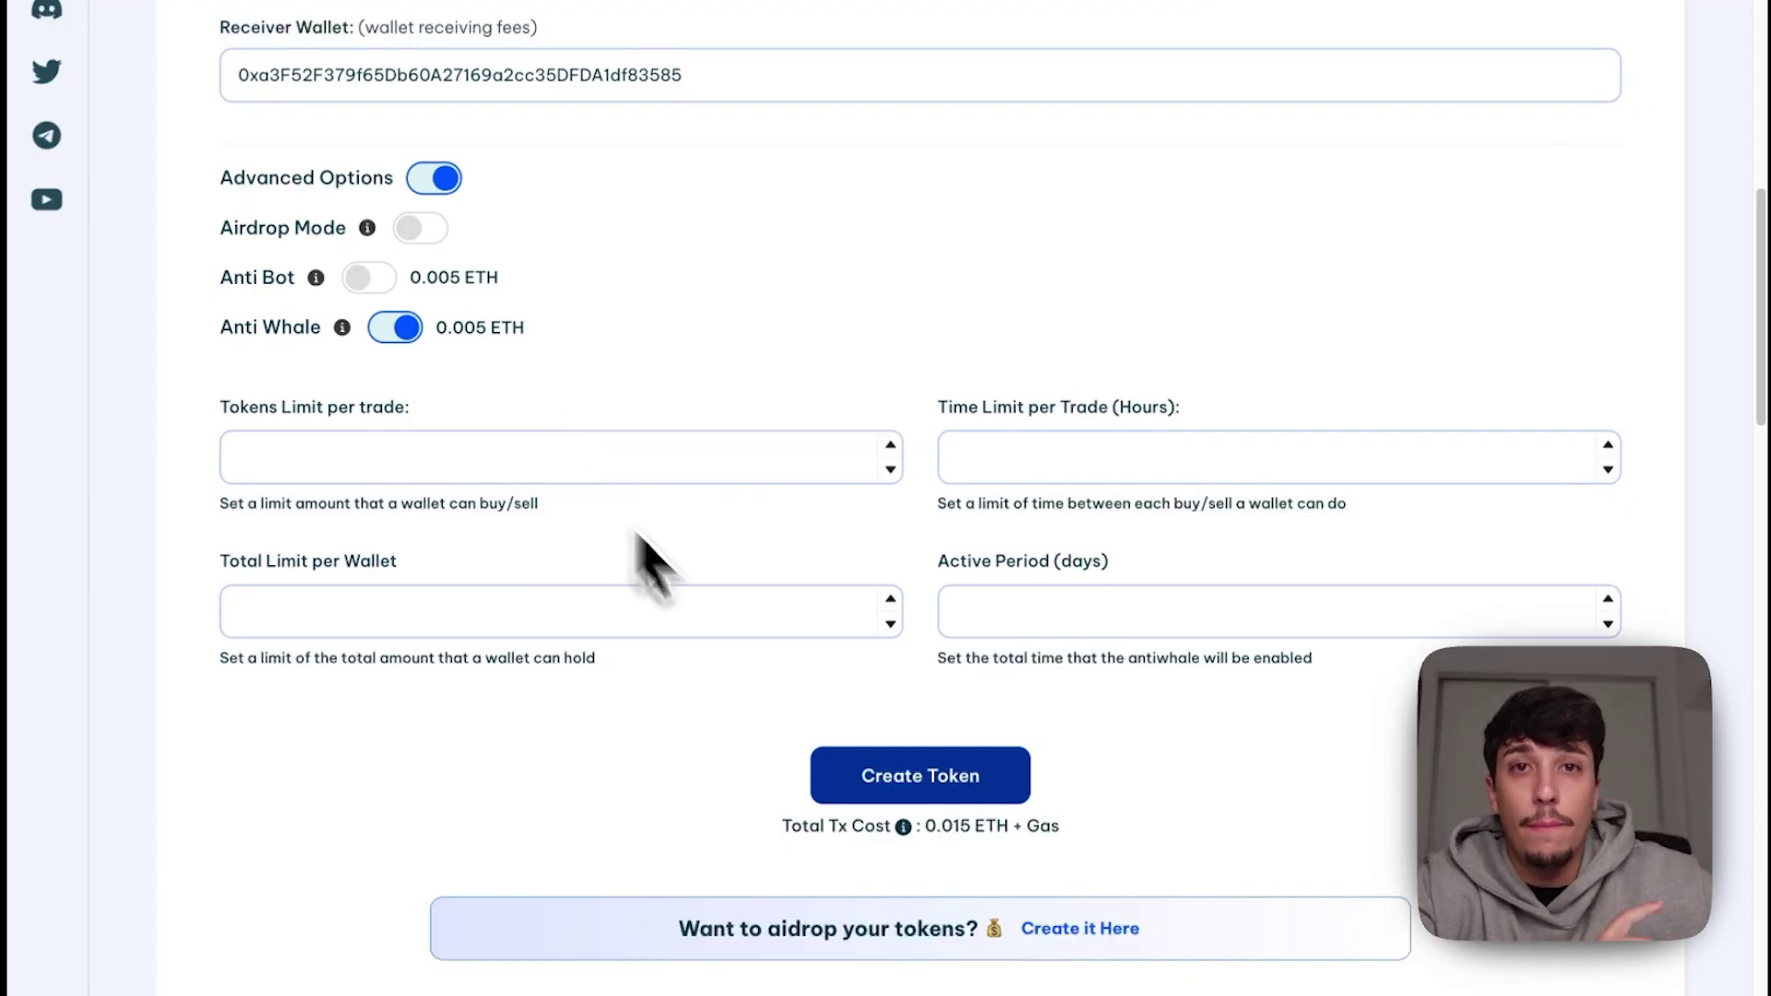
Step: Enter a per-trade token limit of 1000000
{"action": "left_click", "coordinate": [482, 475]}
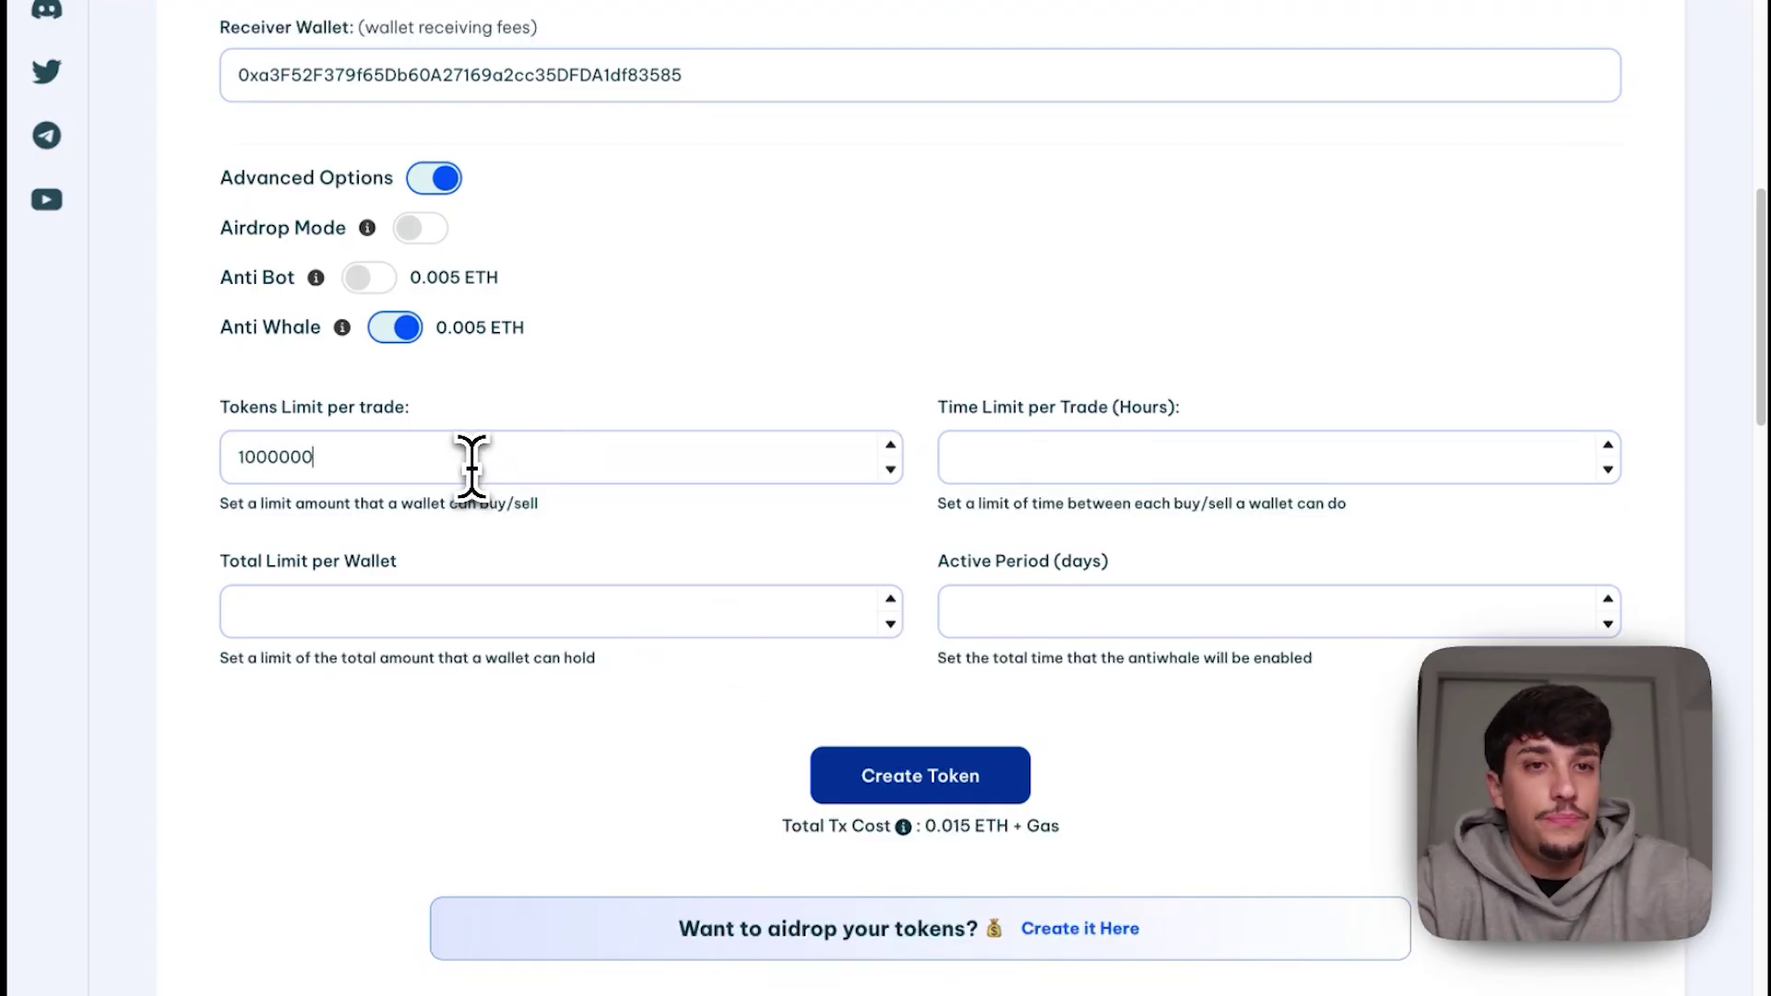
{"action": "triple_click", "coordinate": [1289, 399]}
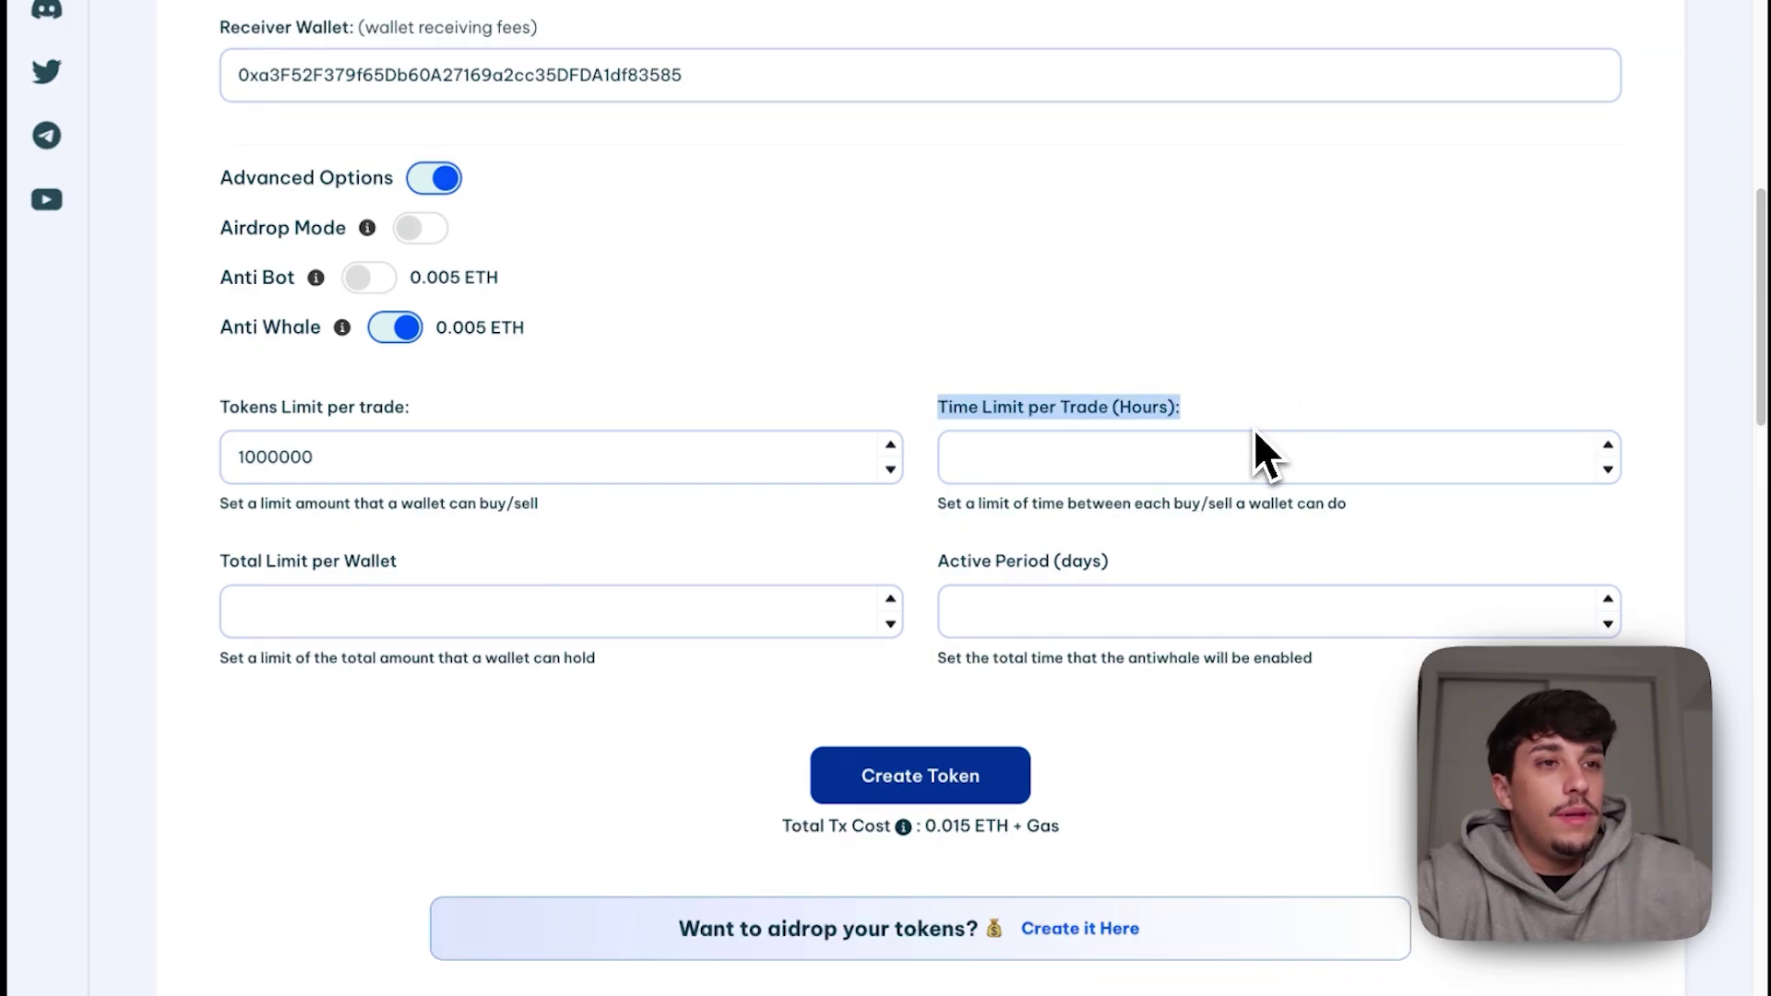
{"action": "left_click", "coordinate": [1218, 441]}
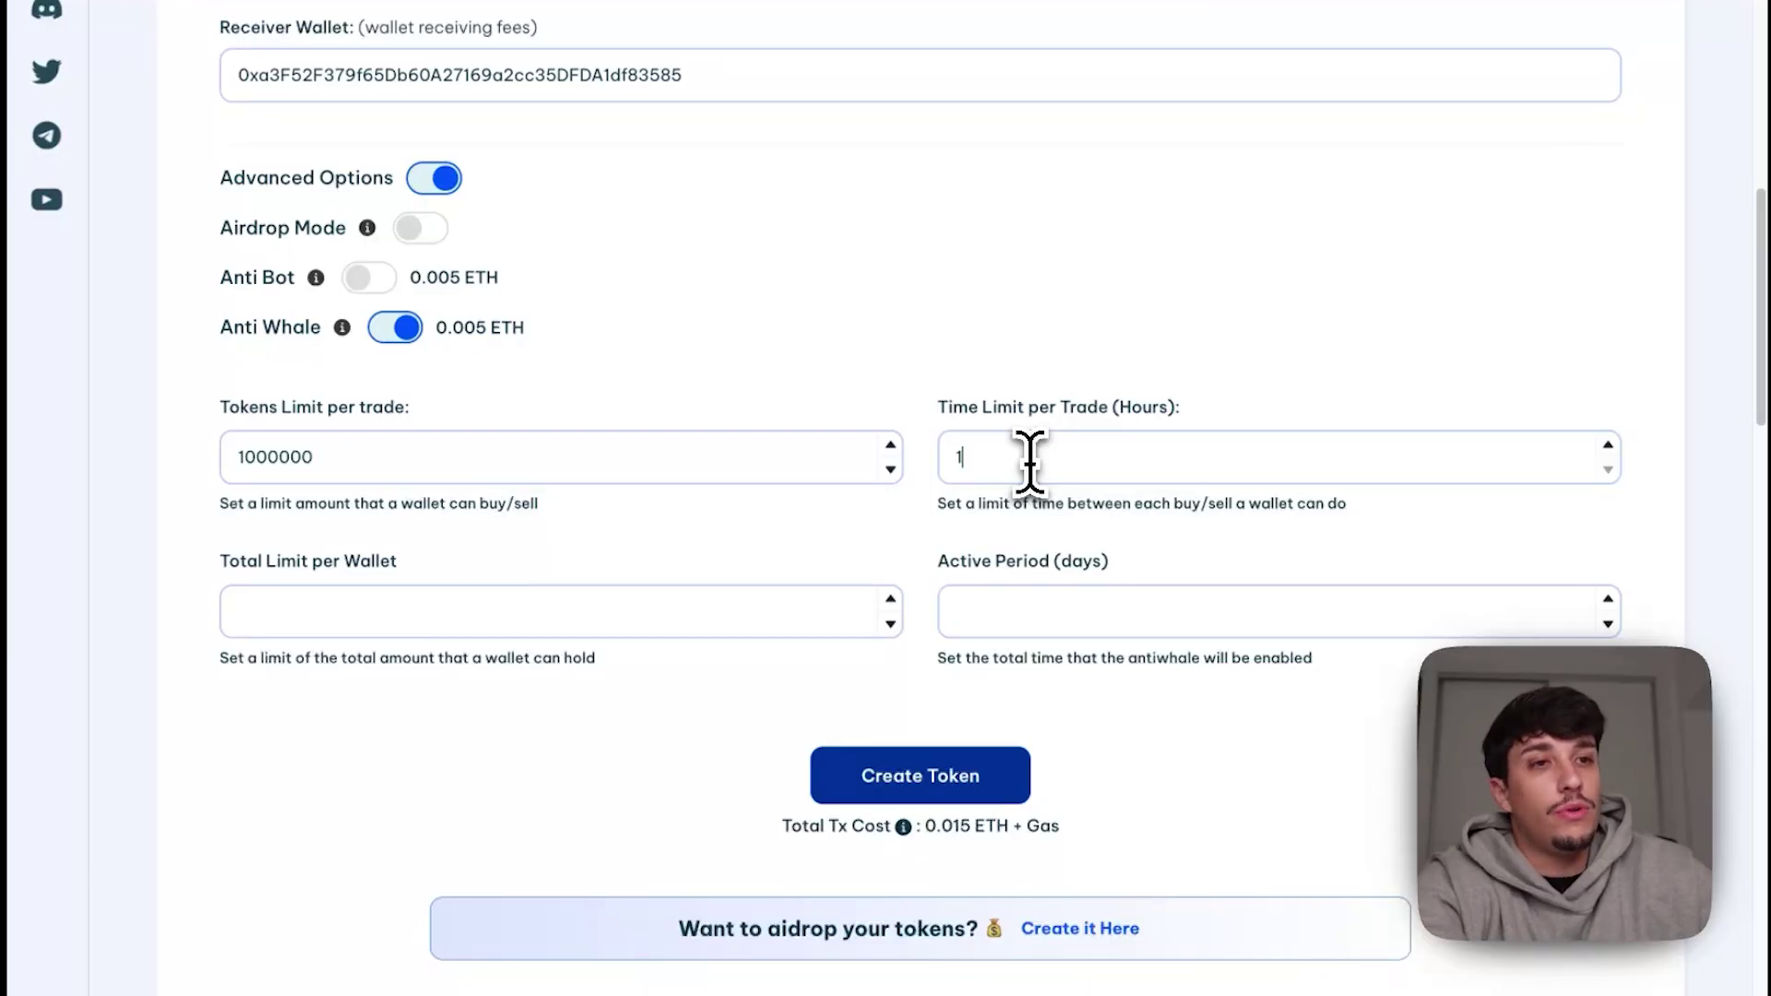
{"action": "scroll", "coordinate": [831, 369], "scroll_direction": "down", "scroll_amount": 1}
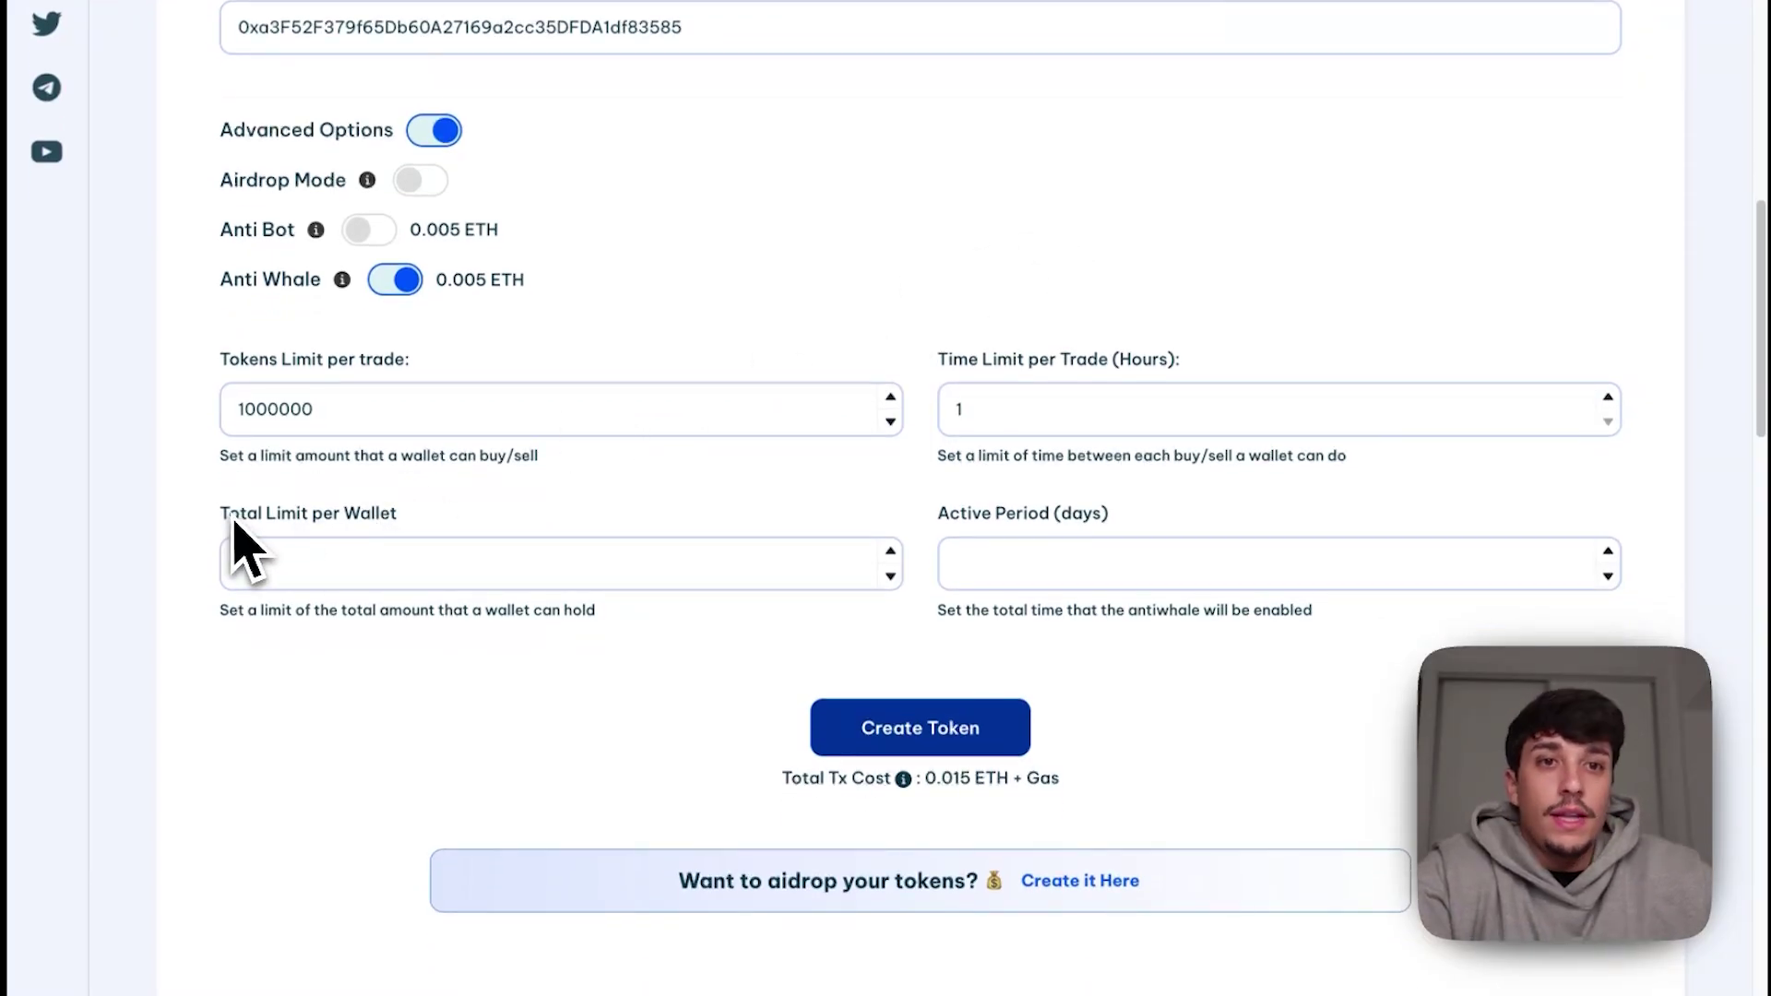
{"action": "left_click_drag", "start_coordinate": [218, 518], "coordinate": [477, 522]}
{"action": "left_click", "coordinate": [480, 523]}
{"action": "scroll", "coordinate": [469, 508], "scroll_direction": "down", "scroll_amount": 1}
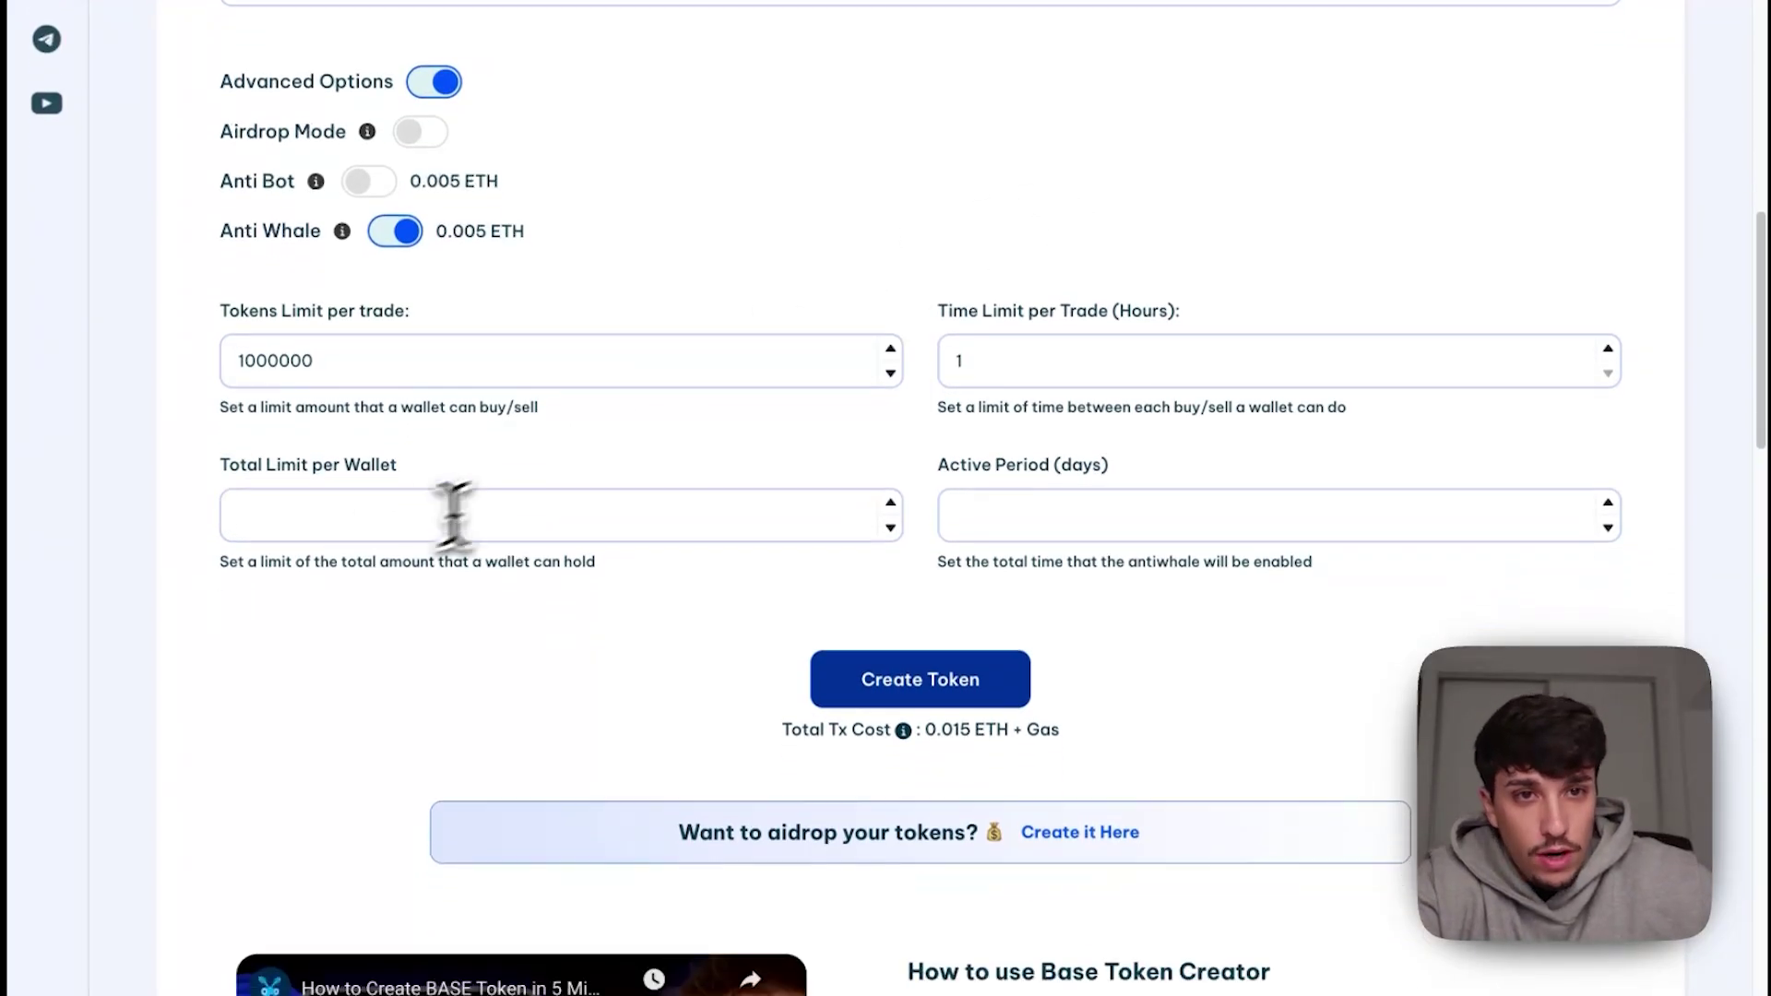
{"action": "left_click_drag", "start_coordinate": [245, 553], "coordinate": [446, 561]}
{"action": "left_click", "coordinate": [444, 563]}
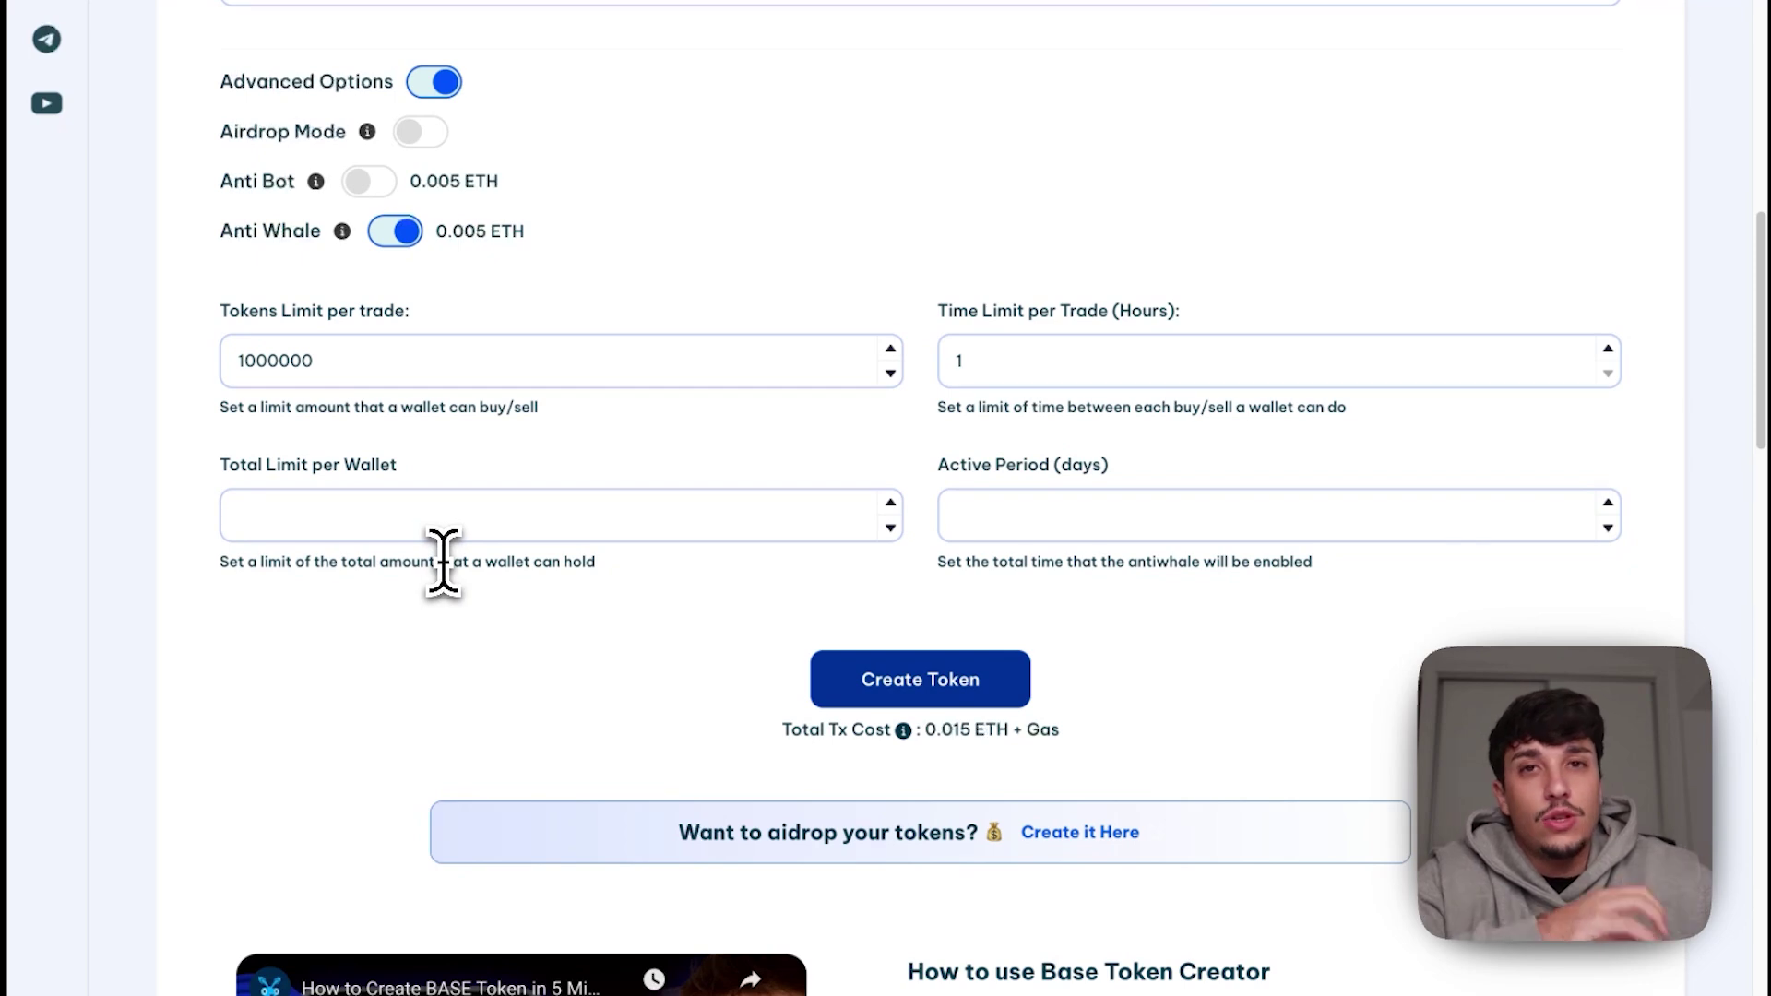
Step: Set 10000000 tokens per wallet, 1 hour between trades and a 7-day active period
{"action": "left_click", "coordinate": [344, 506]}
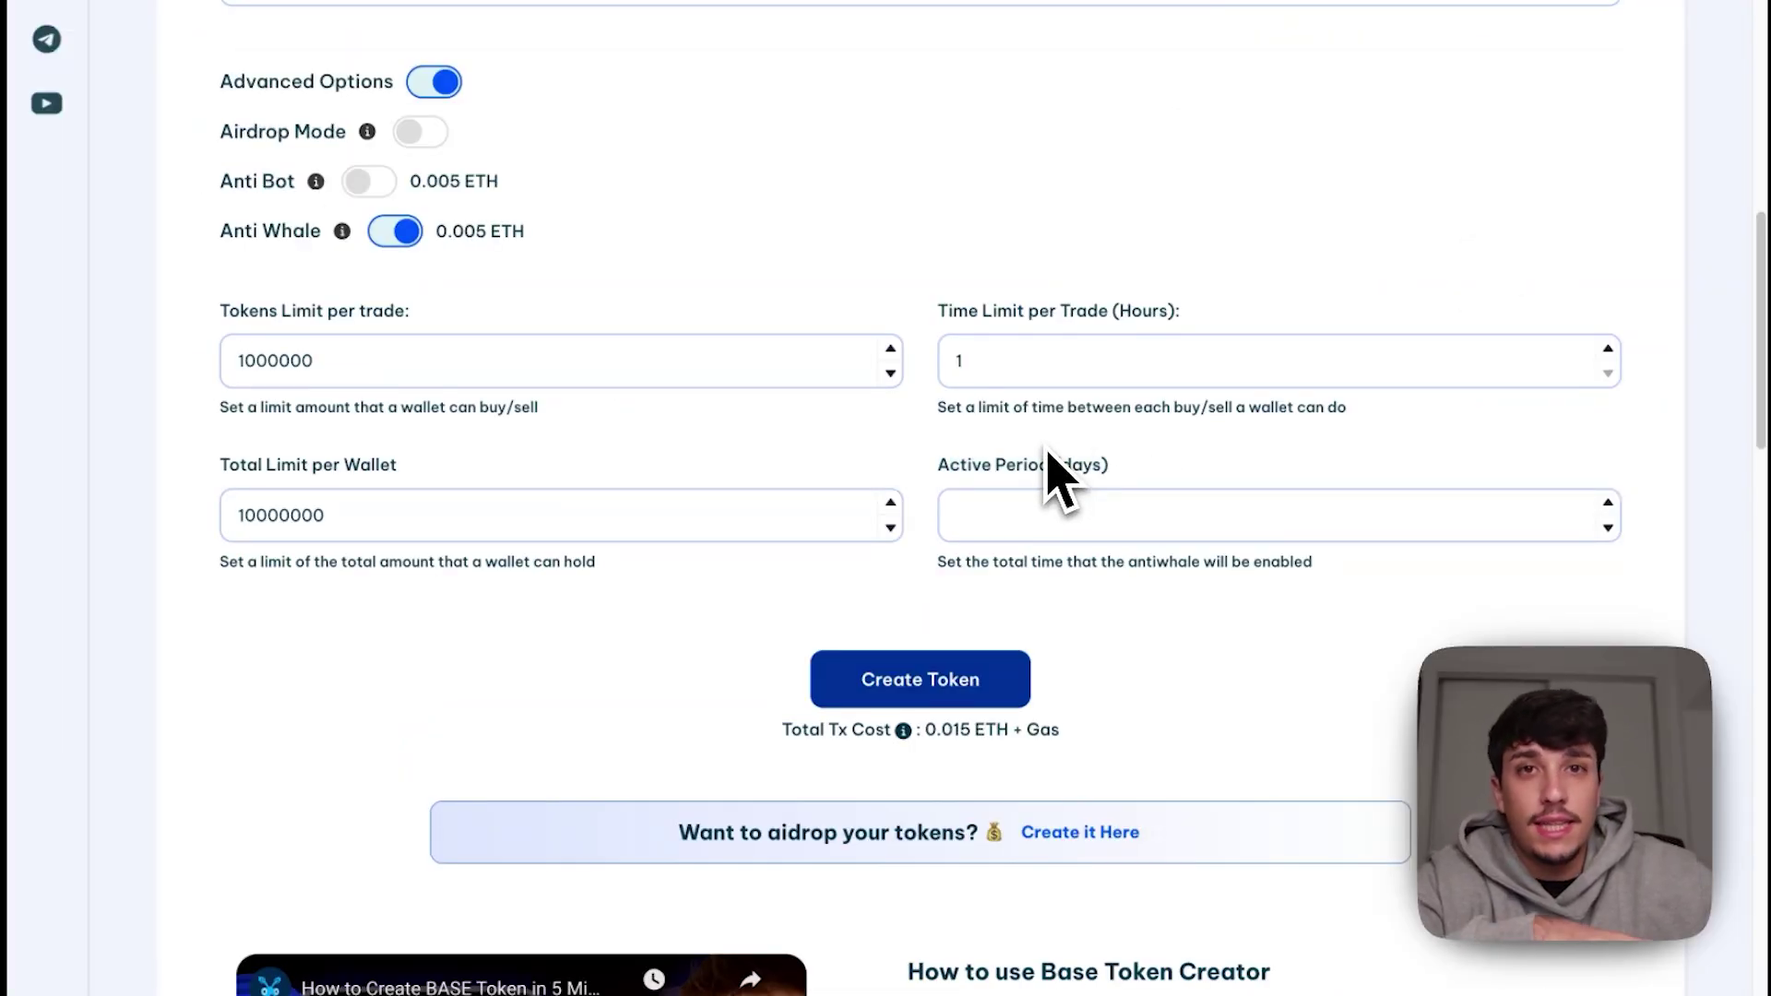
{"action": "left_click", "coordinate": [944, 309]}
{"action": "key", "text": "BackSpace"}
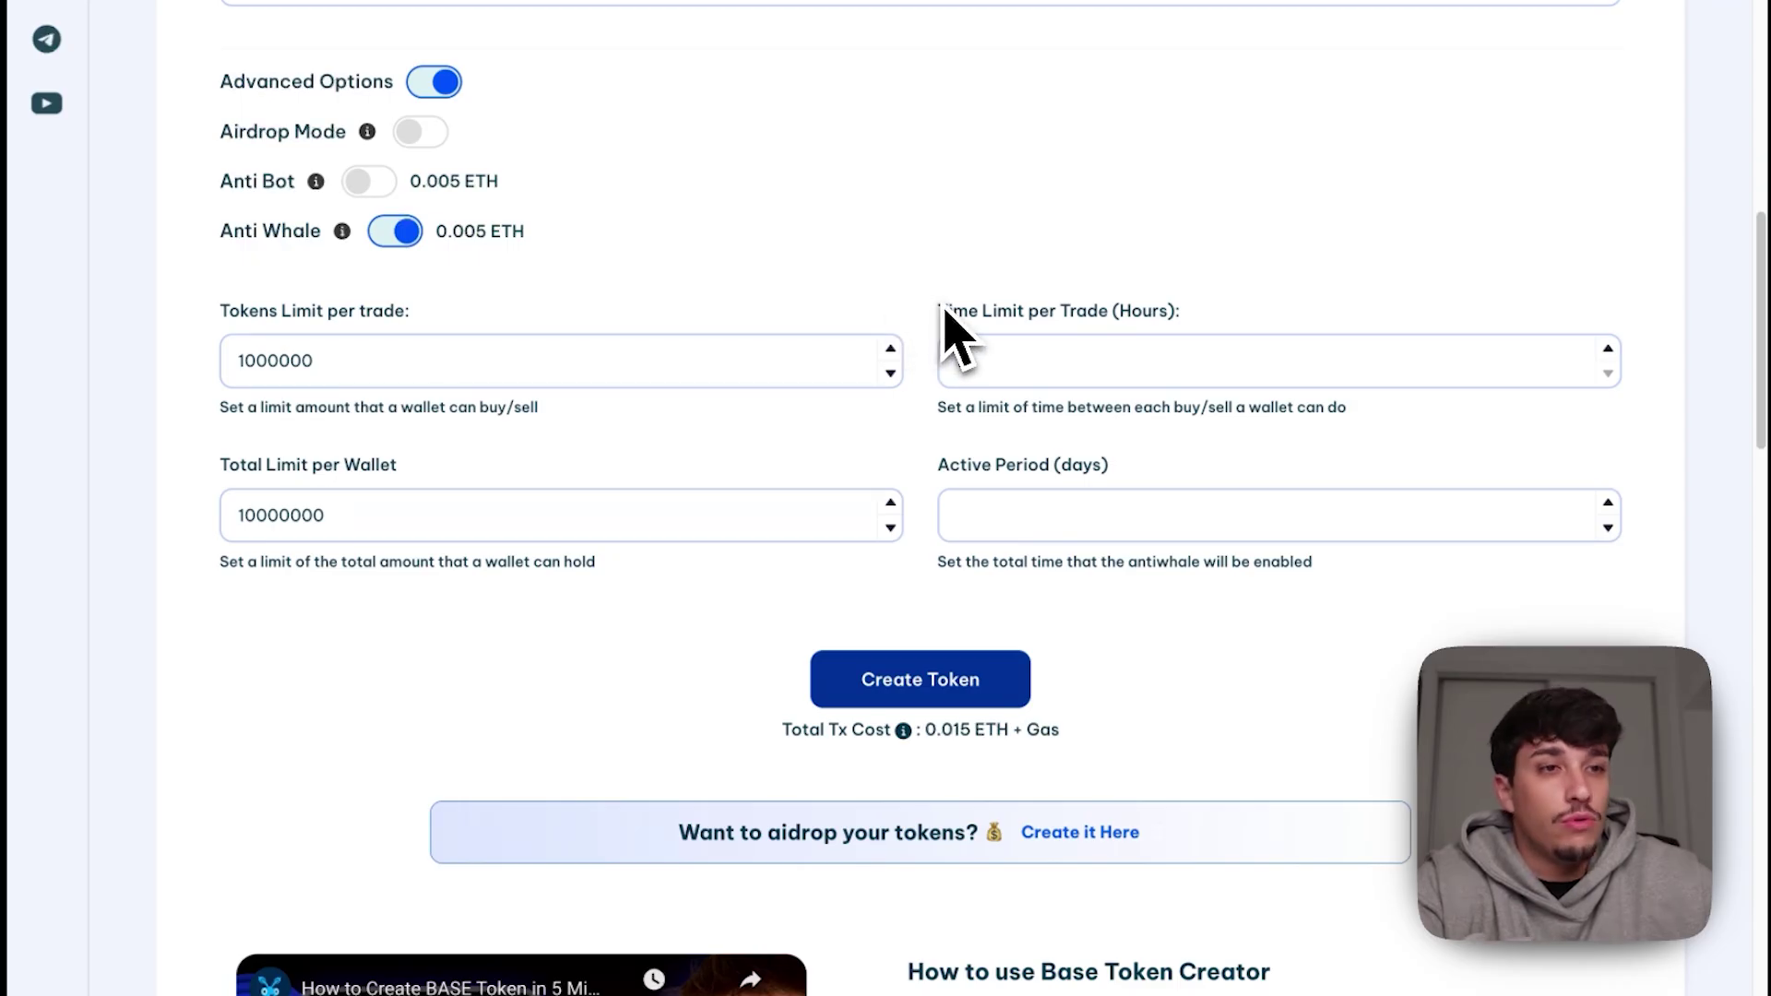
{"action": "type", "text": "1"}
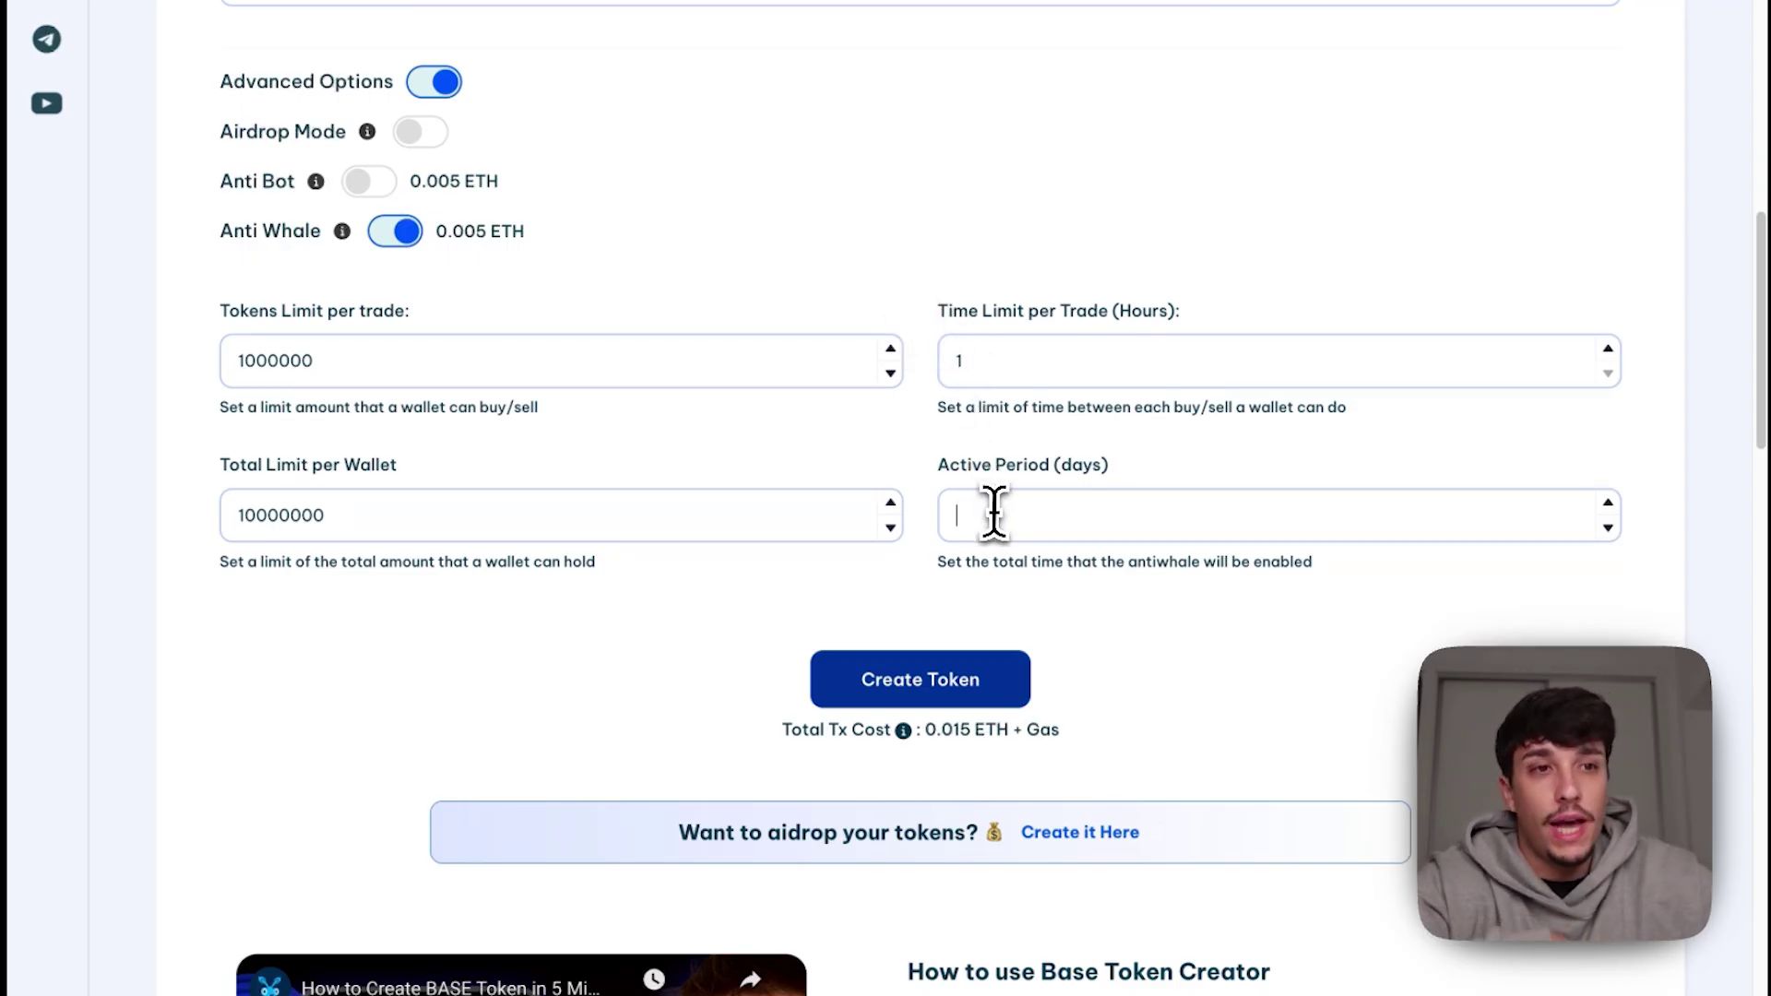
{"action": "type", "text": "7"}
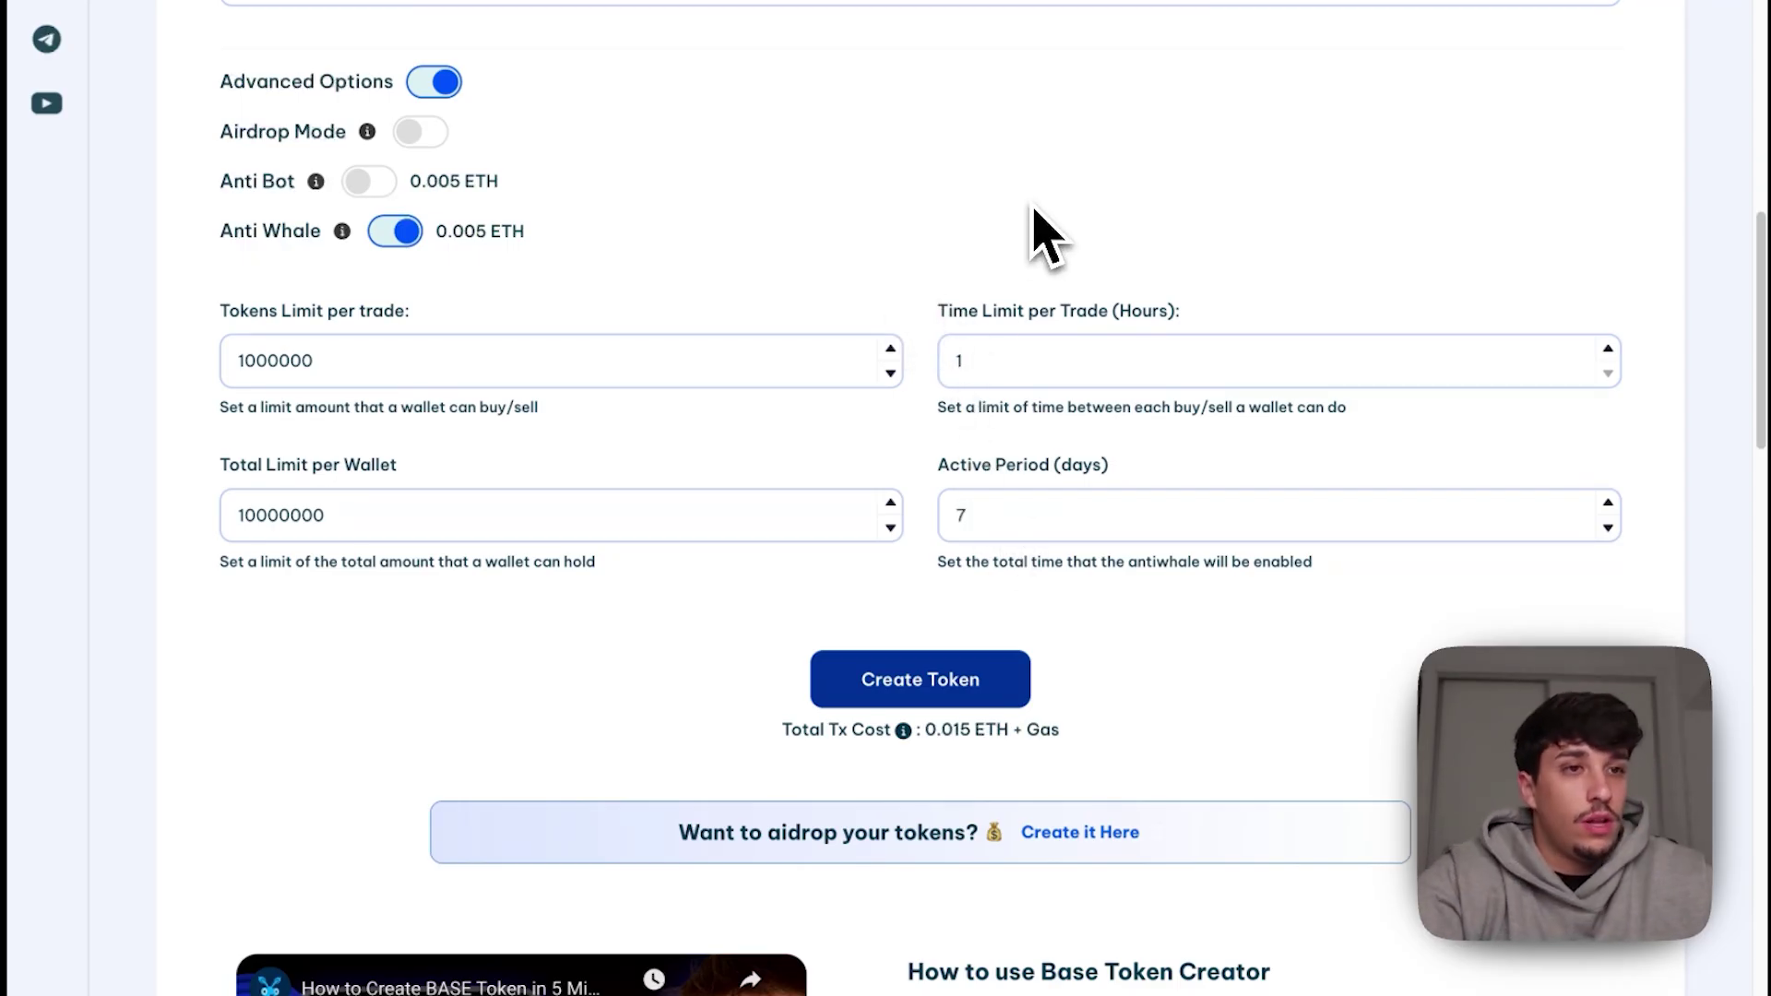
Step: Check the total creation cost of 0.015 ETH plus gas
{"action": "scroll", "coordinate": [723, 711], "scroll_direction": "down", "scroll_amount": 1}
{"action": "scroll", "coordinate": [727, 715], "scroll_direction": "down", "scroll_amount": 1}
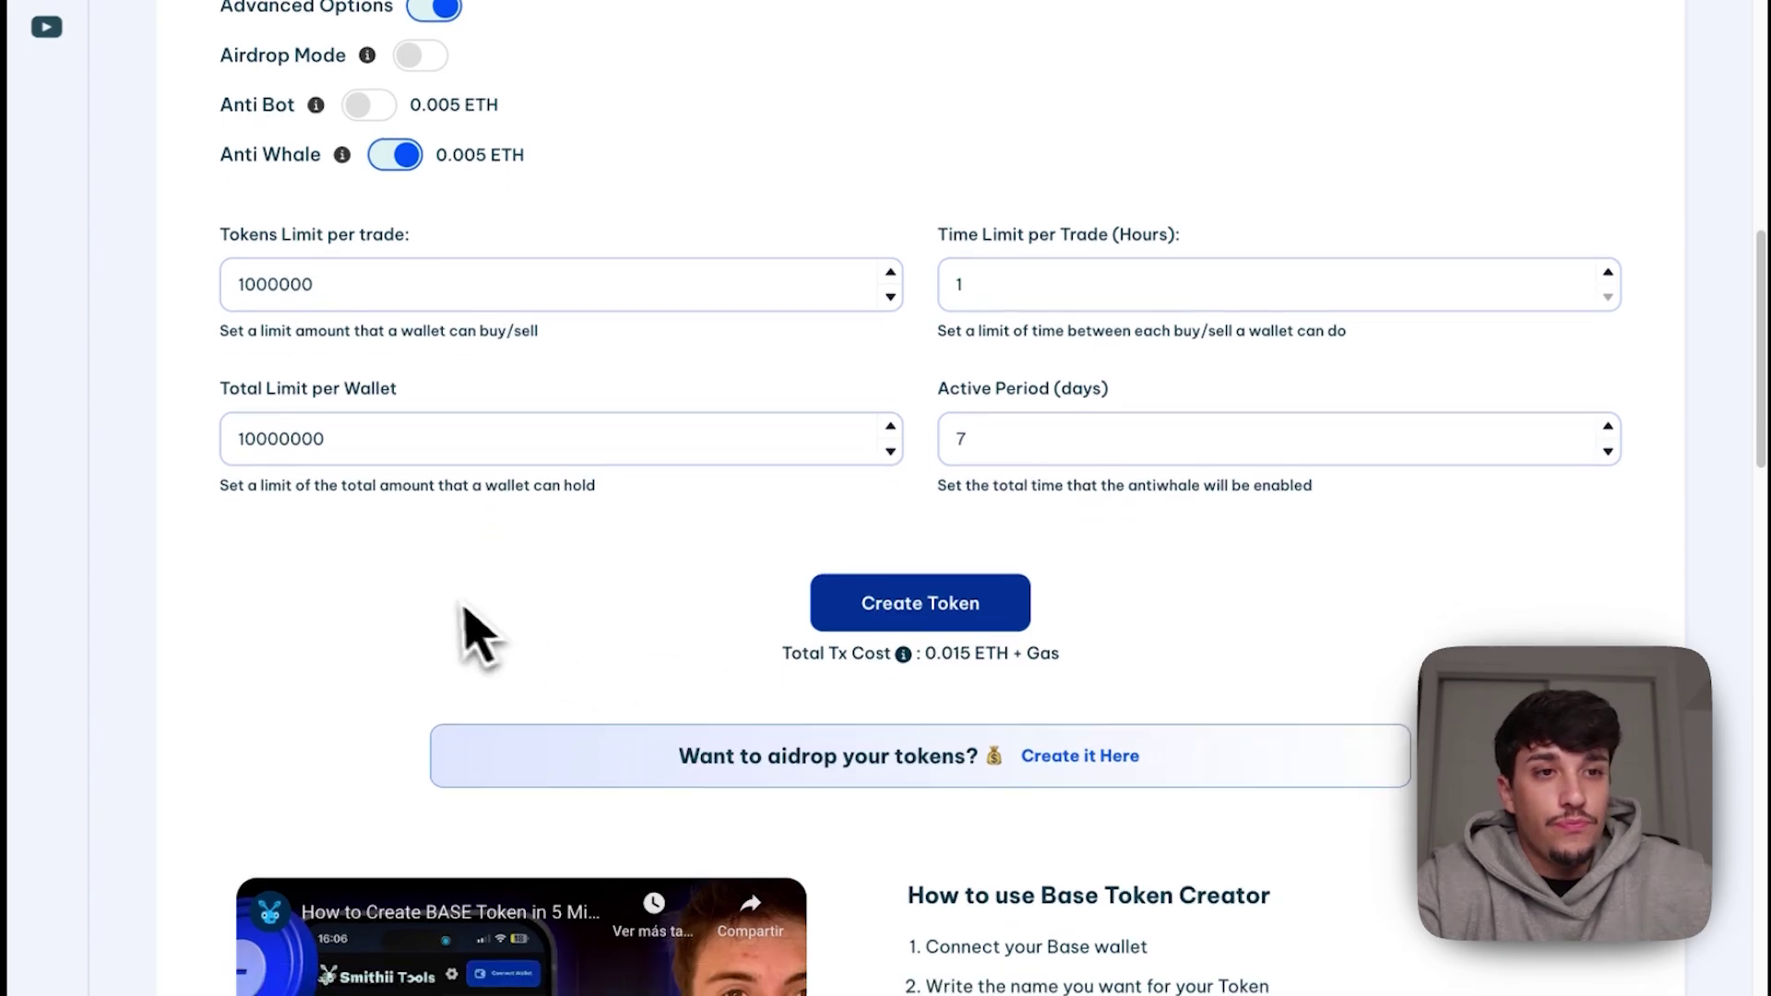
{"action": "left_click_drag", "start_coordinate": [924, 643], "coordinate": [955, 645]}
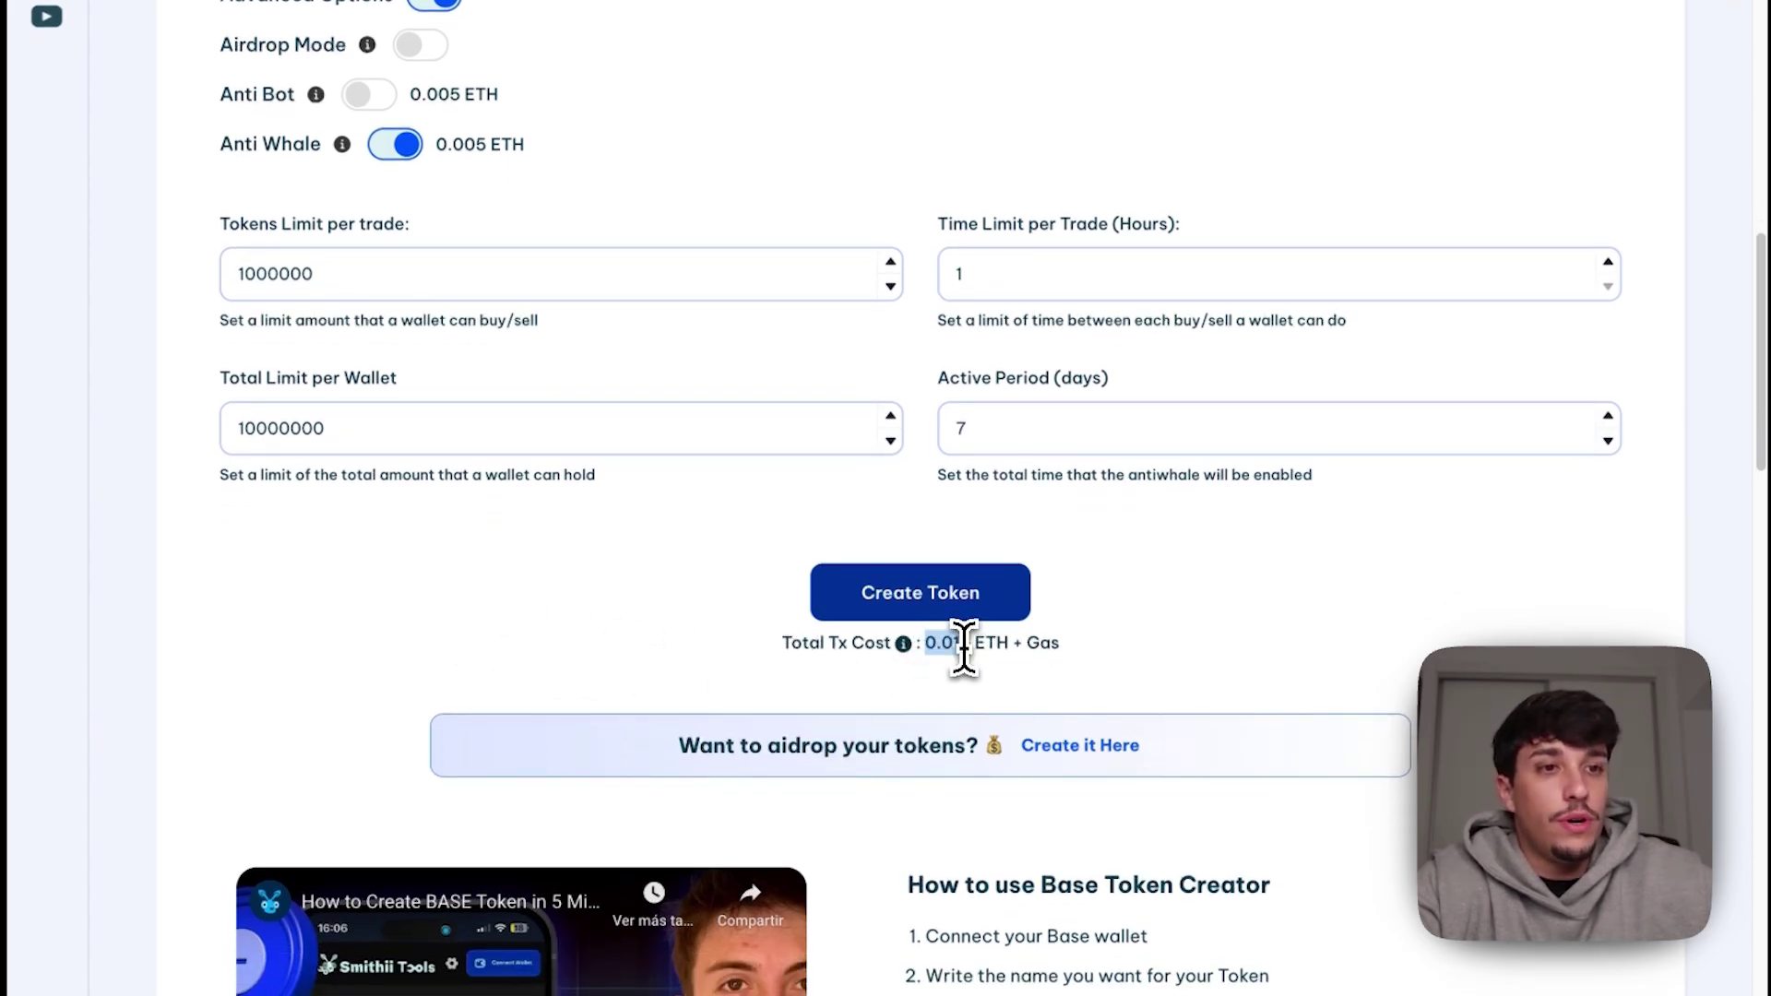
{"action": "left_click", "coordinate": [944, 635]}
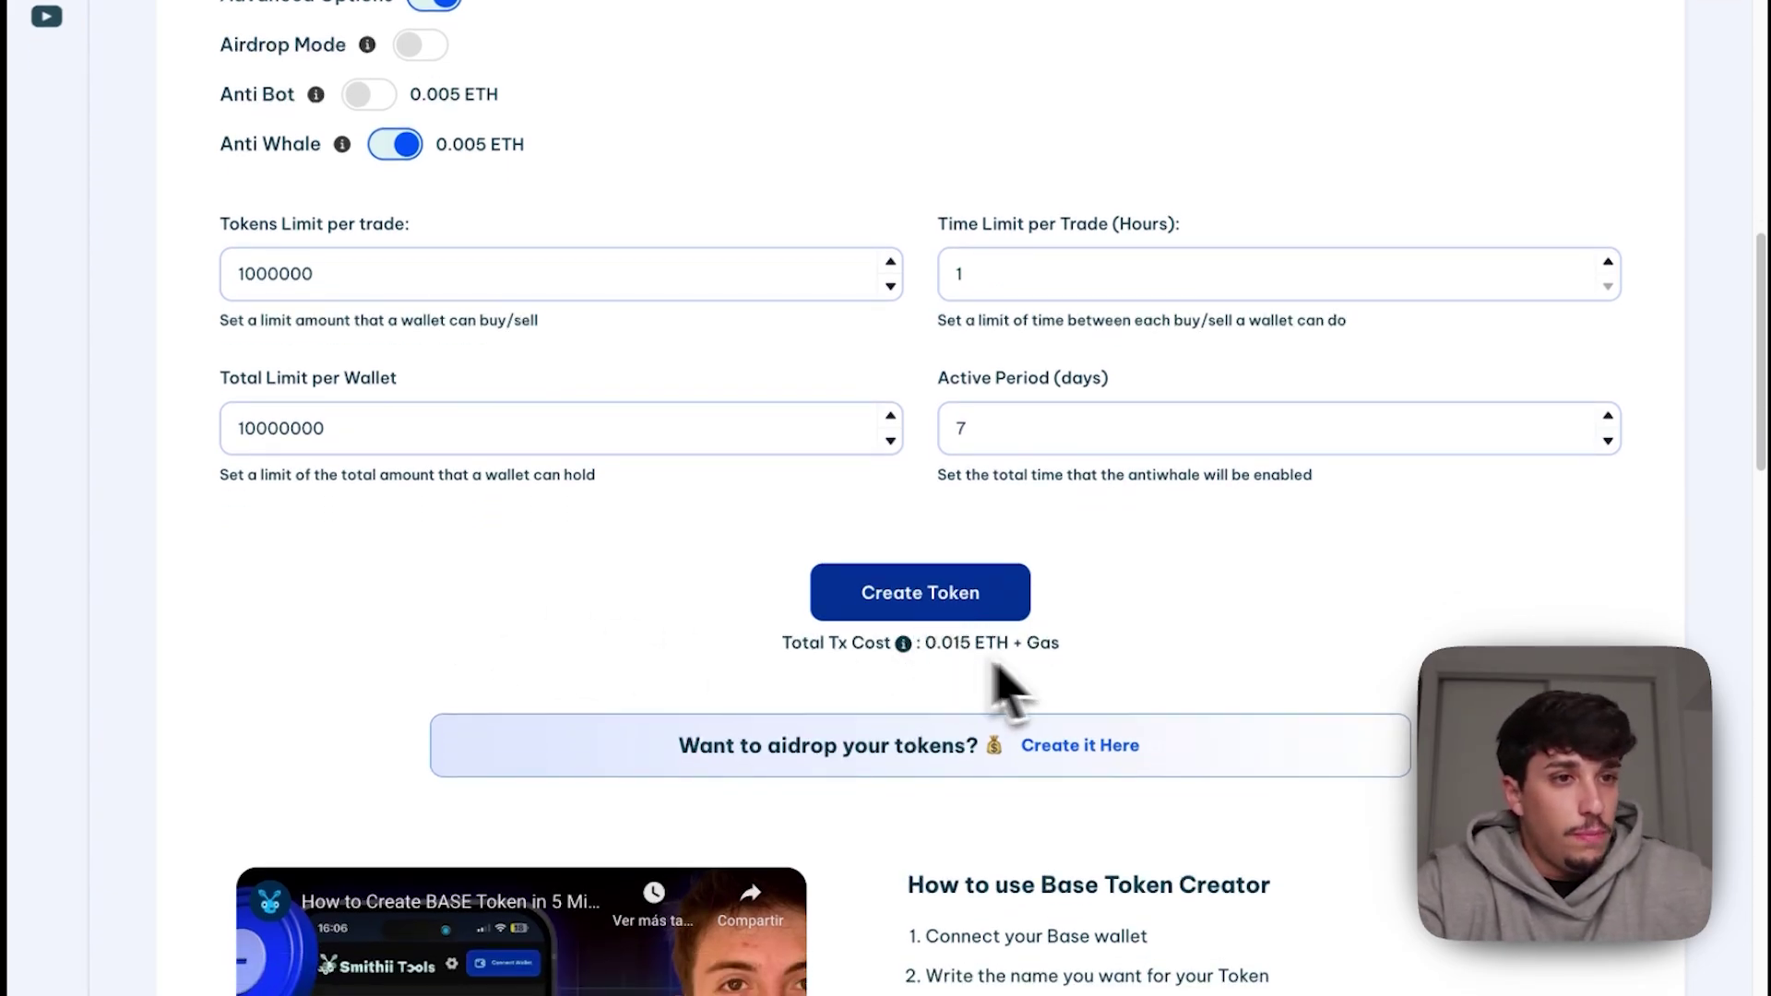
{"action": "left_click_drag", "start_coordinate": [921, 669], "coordinate": [894, 656]}
{"action": "left_click", "coordinate": [877, 648]}
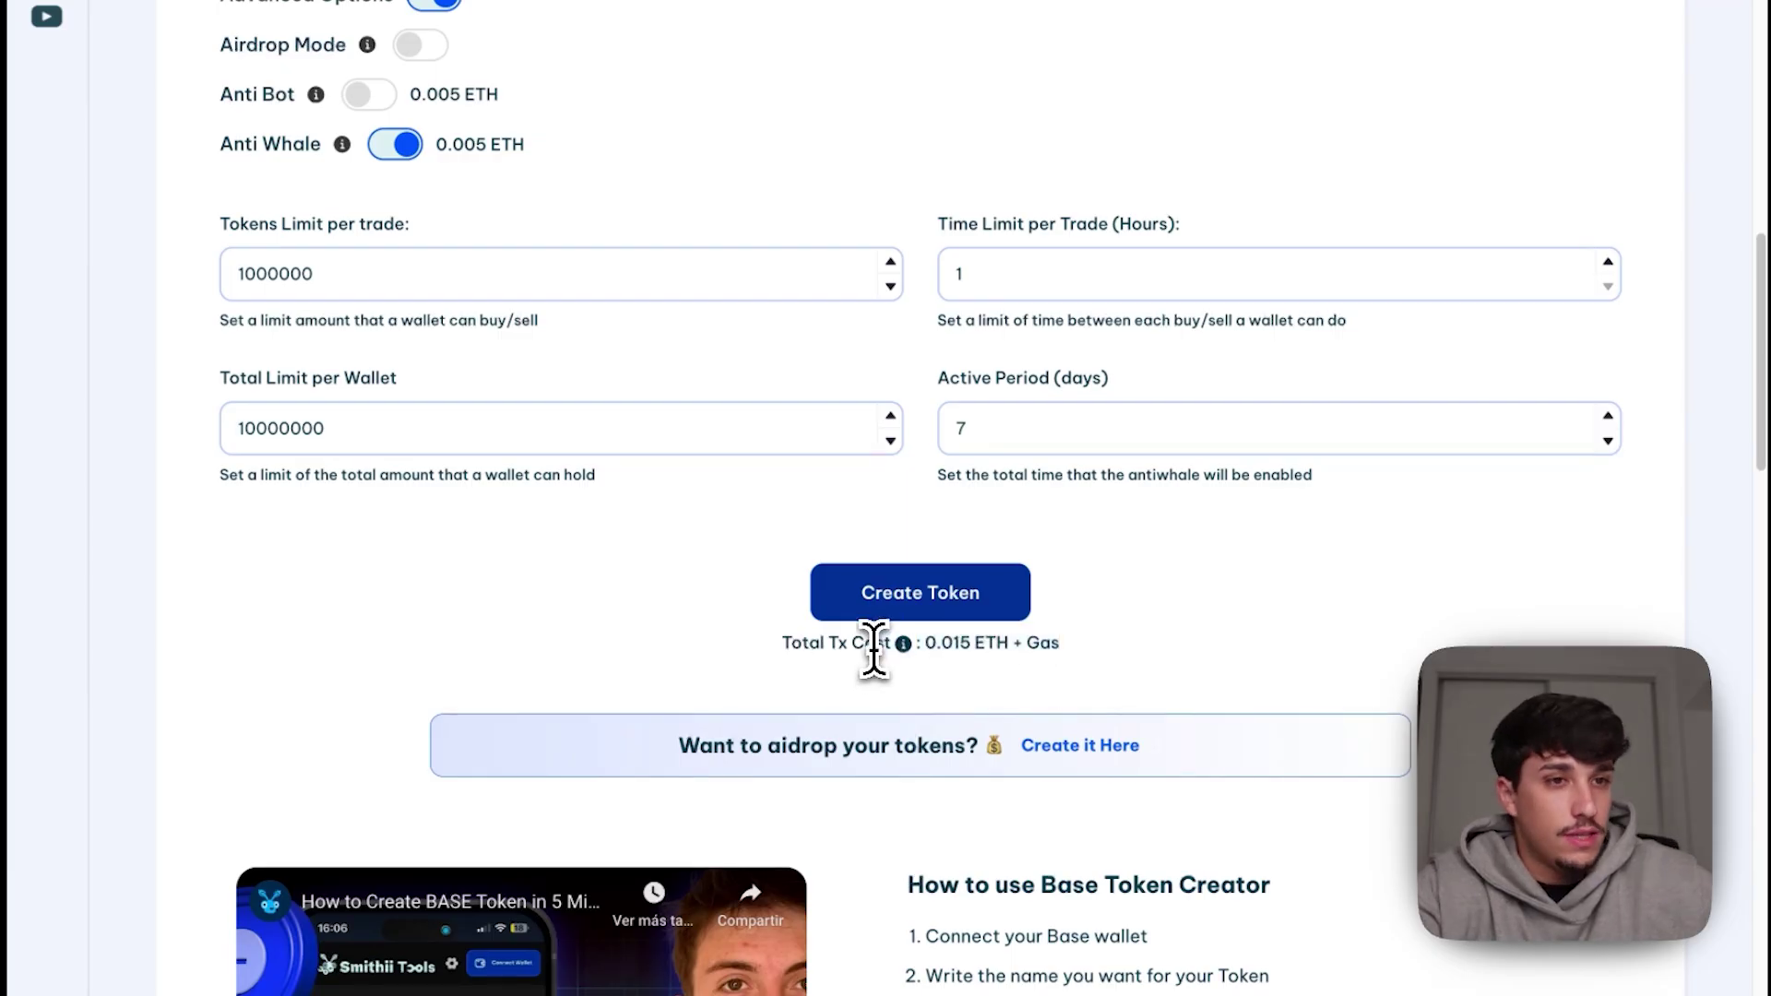
{"action": "scroll", "coordinate": [955, 608], "scroll_direction": "down", "scroll_amount": 10}
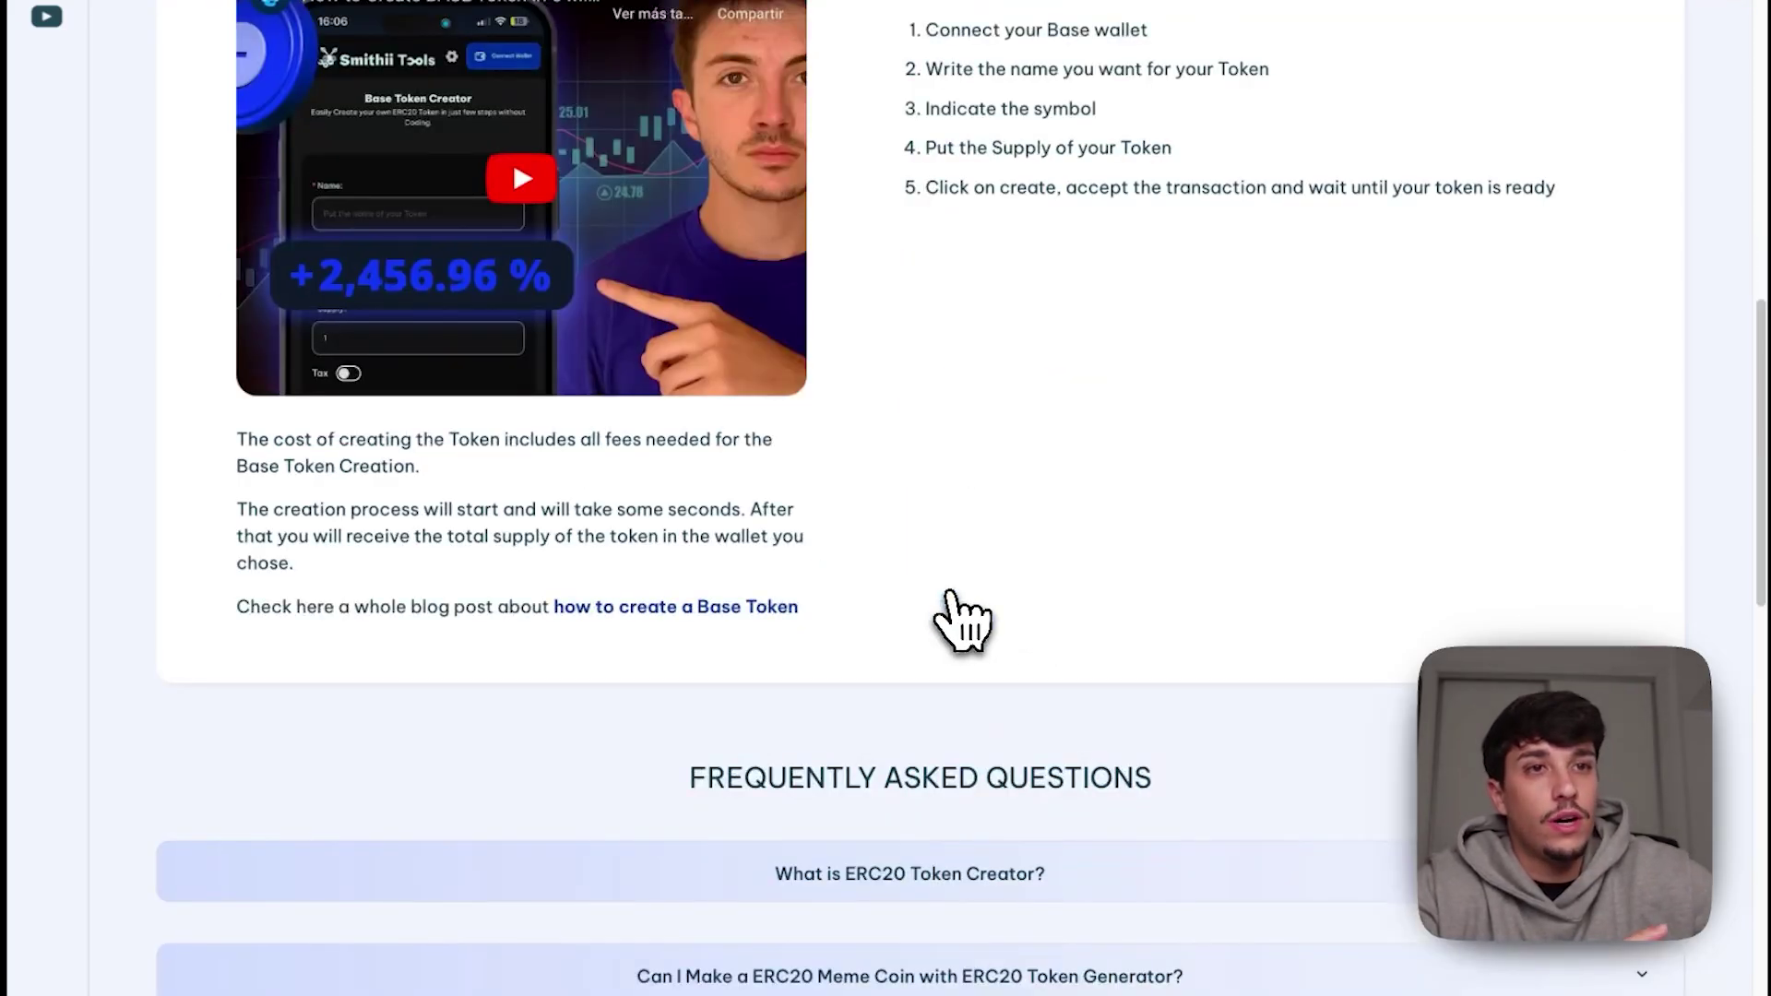
{"action": "scroll", "coordinate": [954, 608], "scroll_direction": "up", "scroll_amount": 5}
{"action": "key", "text": "ctrl+Right"}
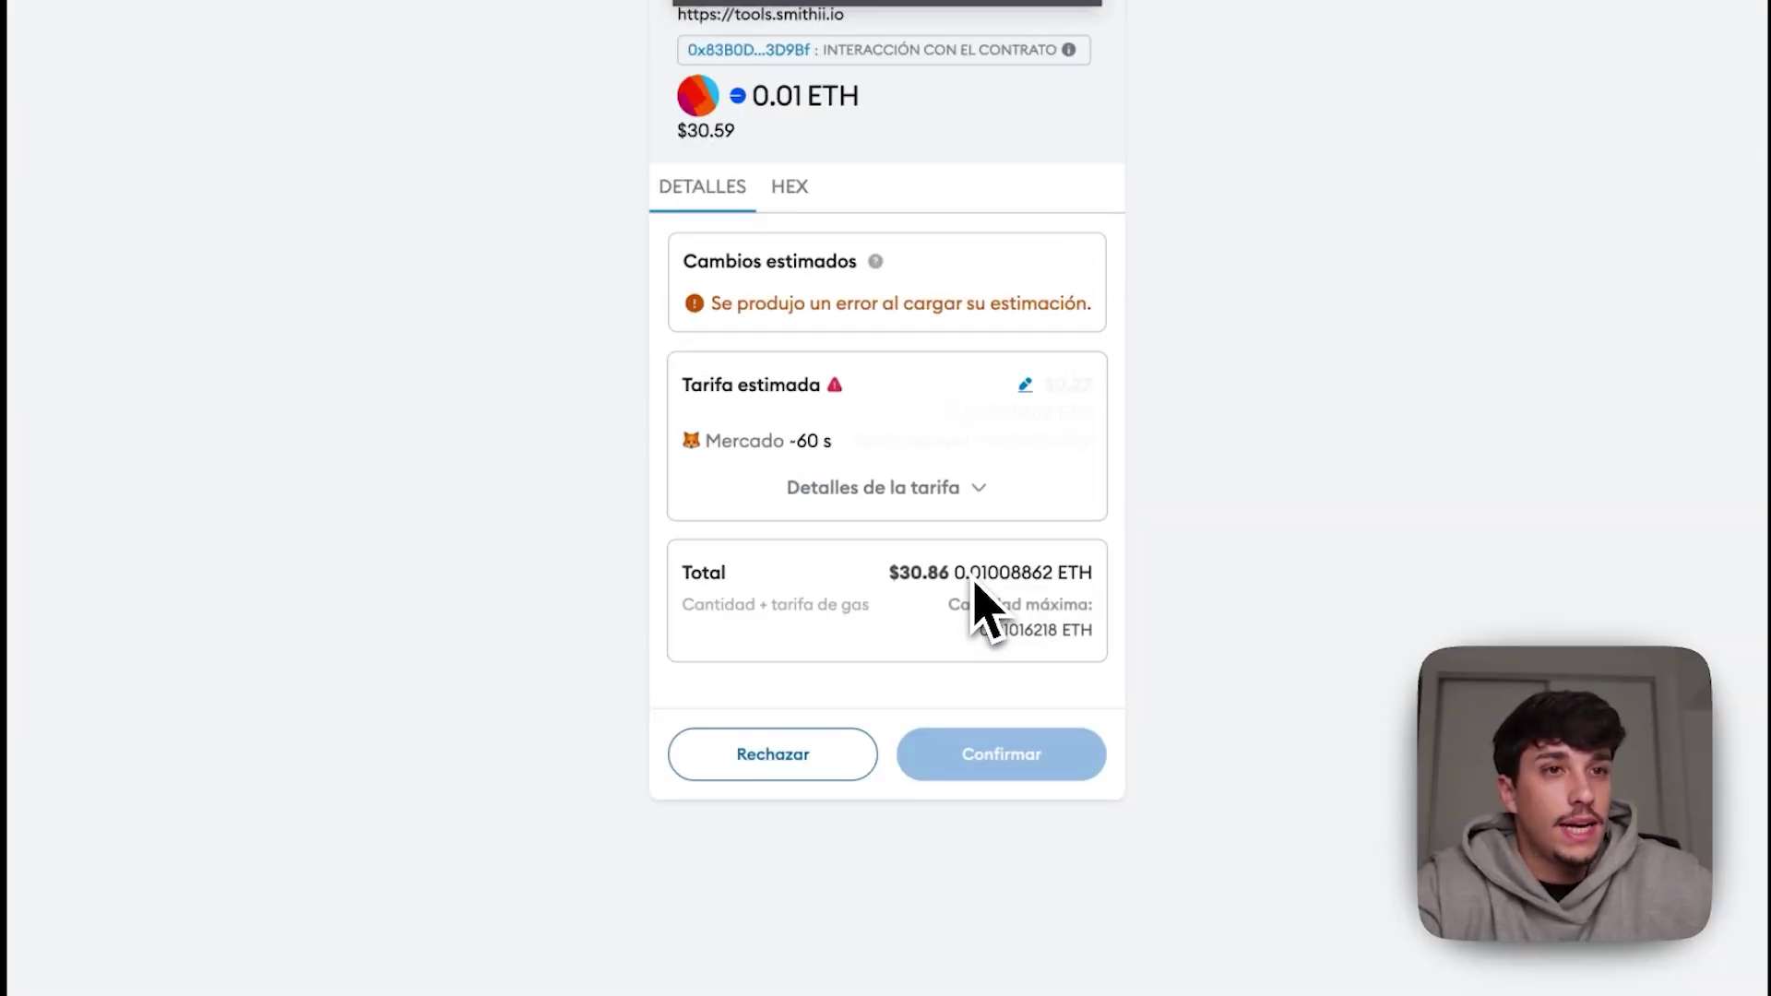
Step: Check the network fee and total, then approve the token creation transaction in MetaMask
{"action": "left_click_drag", "start_coordinate": [687, 385], "coordinate": [1016, 406]}
{"action": "left_click", "coordinate": [1015, 405]}
{"action": "left_click_drag", "start_coordinate": [692, 578], "coordinate": [929, 585]}
{"action": "left_click", "coordinate": [929, 584]}
{"action": "left_click", "coordinate": [996, 752]}
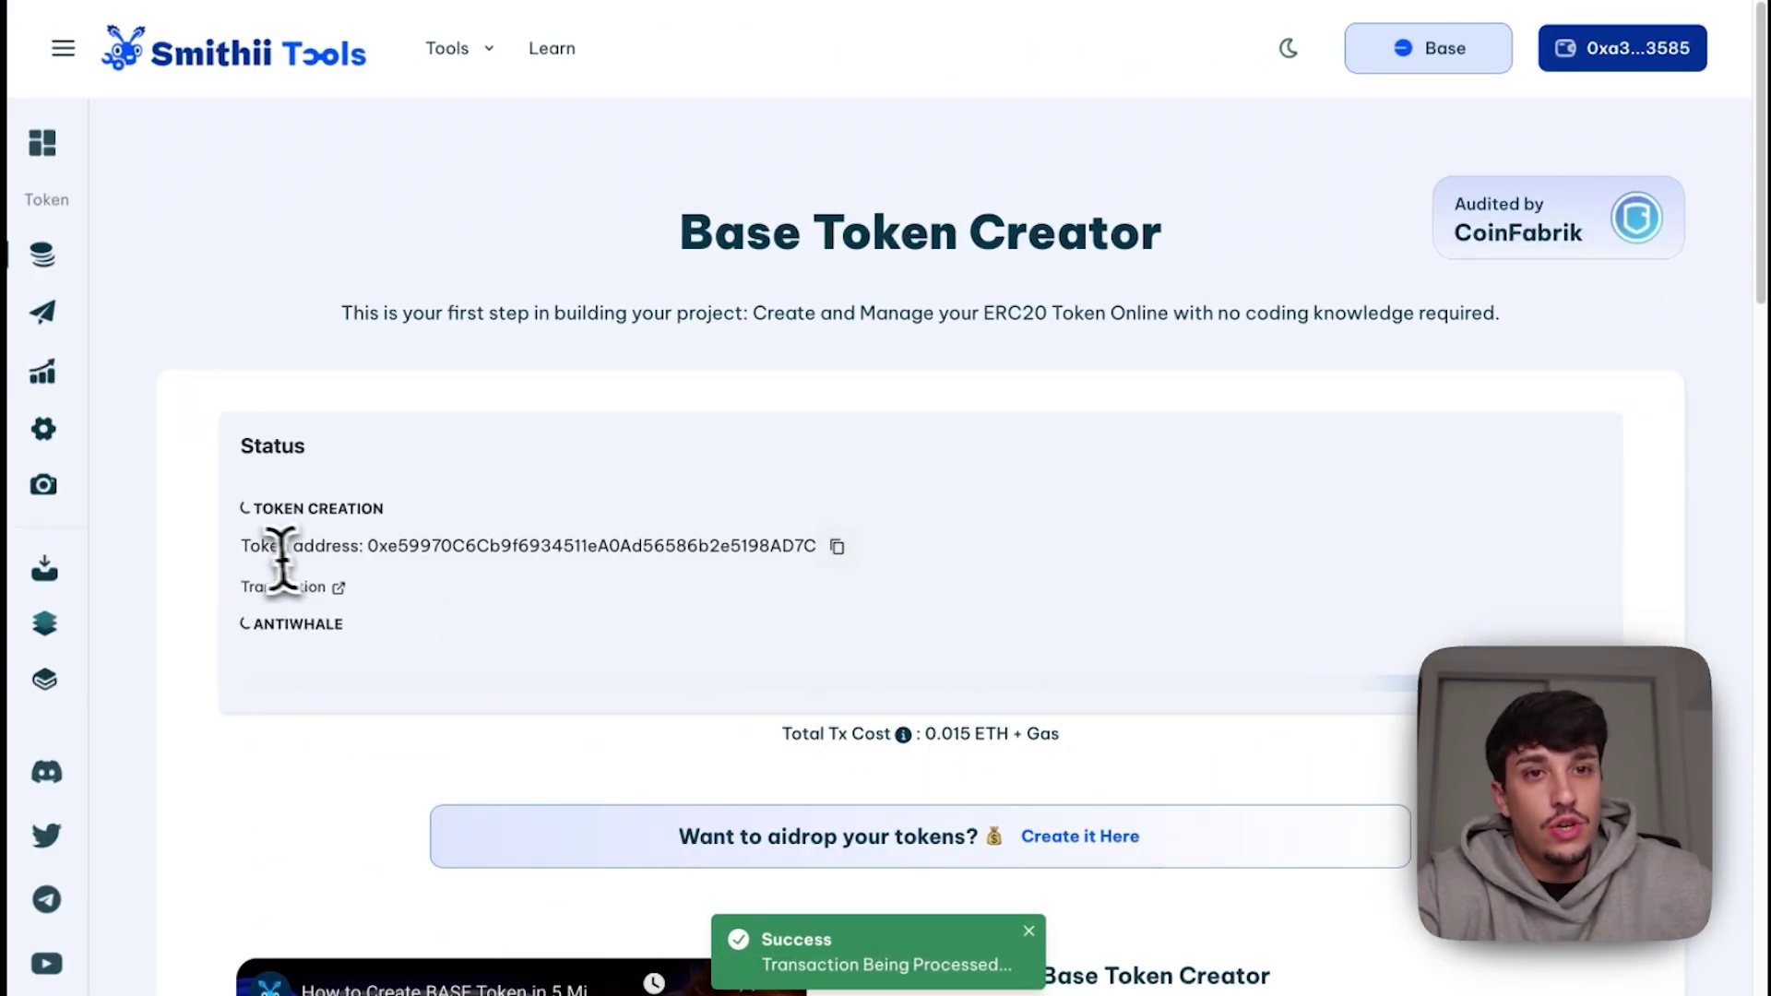
Step: Select the new token's address and glance at the BaseScan explorer
{"action": "left_click_drag", "start_coordinate": [96, 546], "coordinate": [577, 571]}
{"action": "left_click", "coordinate": [724, 590]}
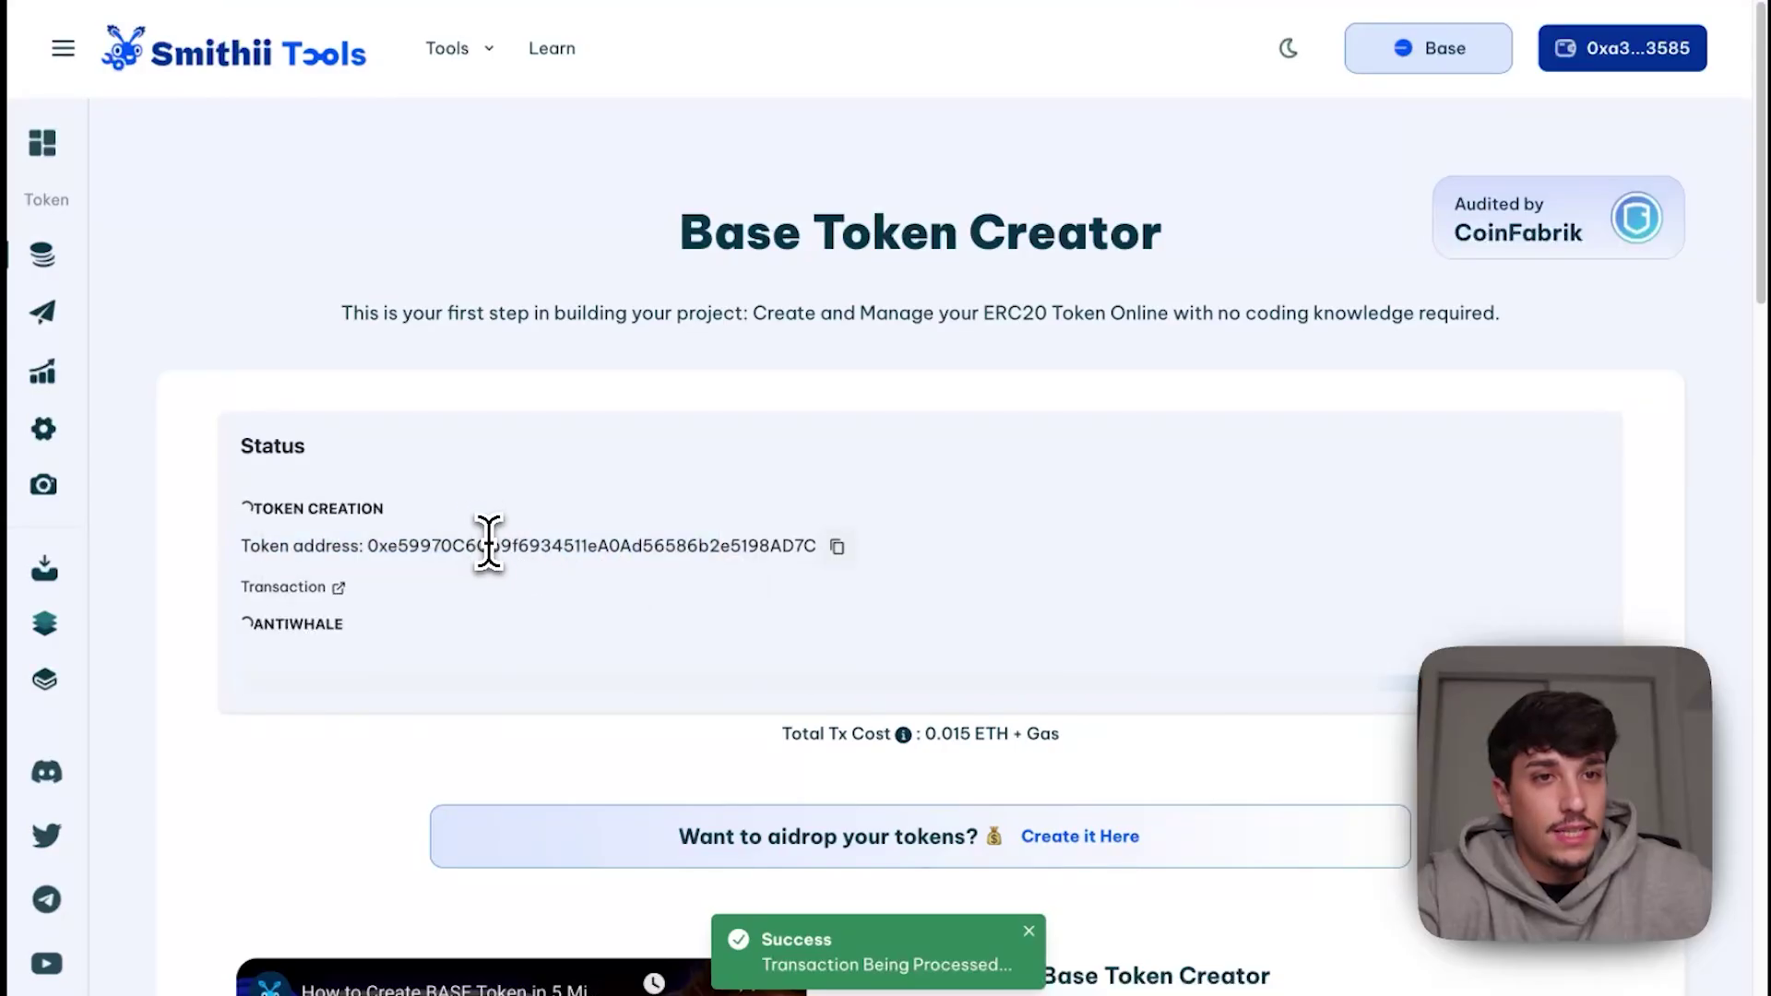
{"action": "double_click", "coordinate": [490, 544]}
{"action": "left_click", "coordinate": [490, 545]}
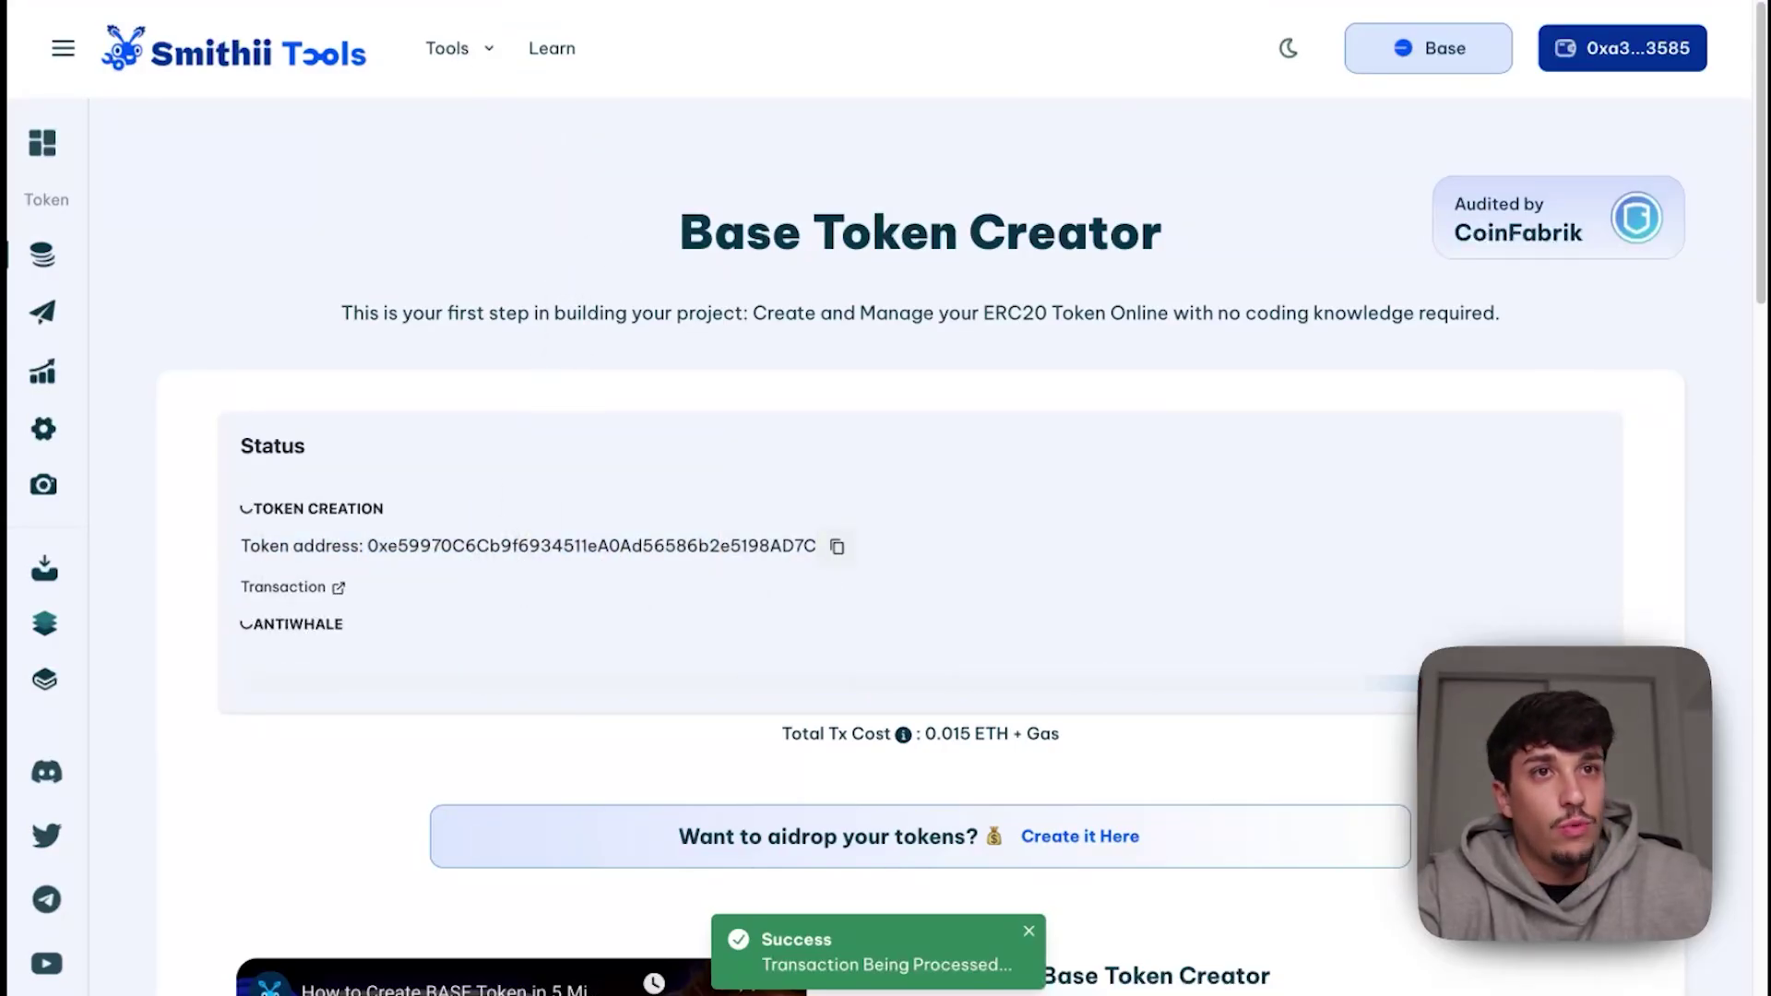
{"action": "left_click", "coordinate": [474, 3]}
{"action": "left_click", "coordinate": [286, 2]}
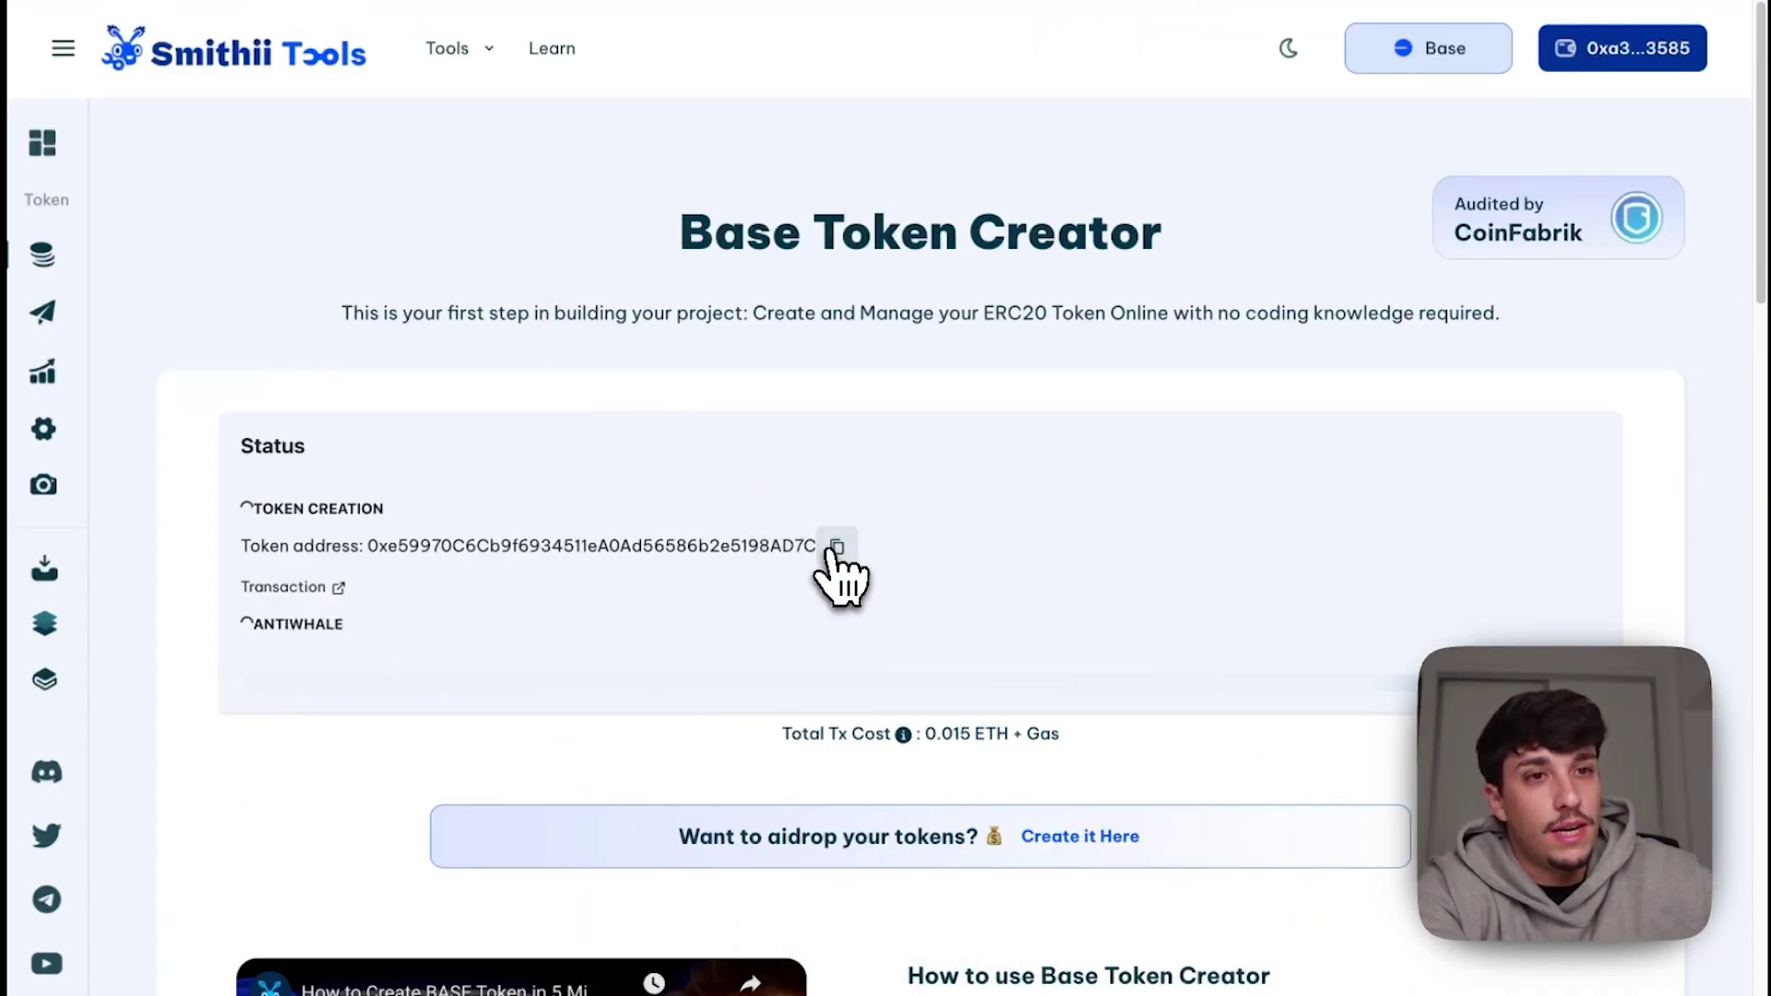
Step: Approve the anti-whale setup transaction and copy the token address
{"action": "left_click_drag", "start_coordinate": [380, 526], "coordinate": [228, 517]}
{"action": "left_click", "coordinate": [237, 534]}
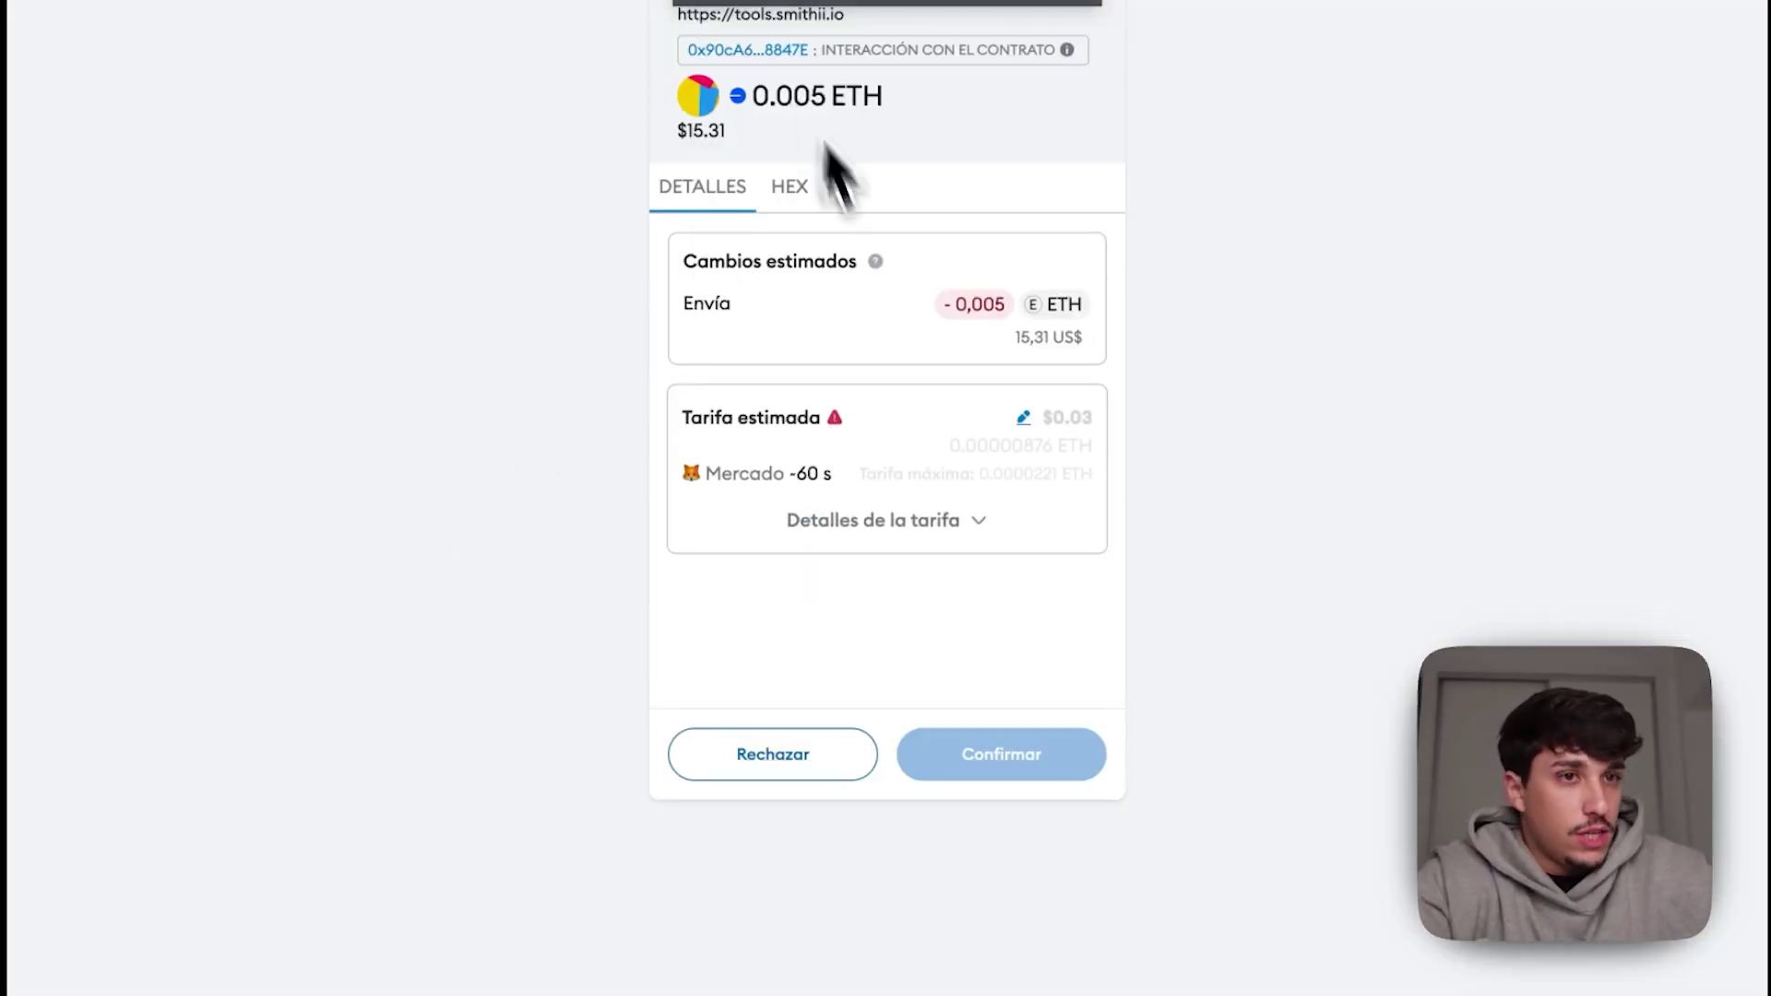
{"action": "left_click", "coordinate": [973, 761]}
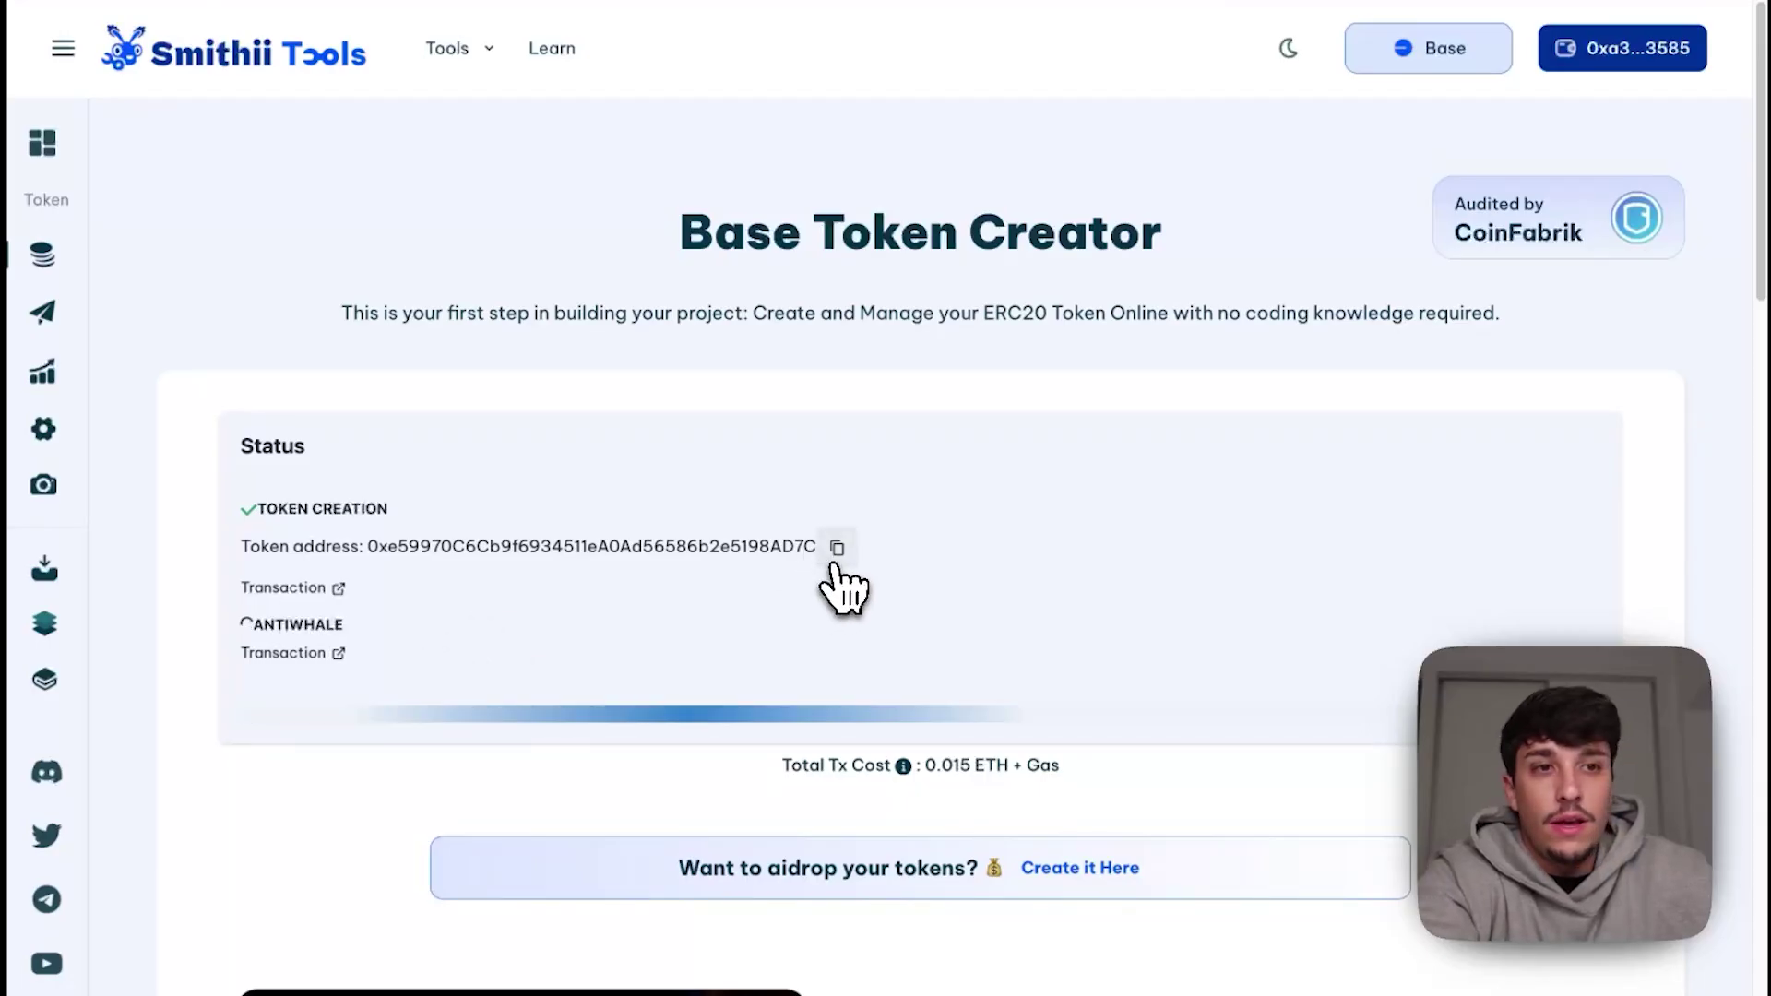
{"action": "double_click", "coordinate": [771, 547]}
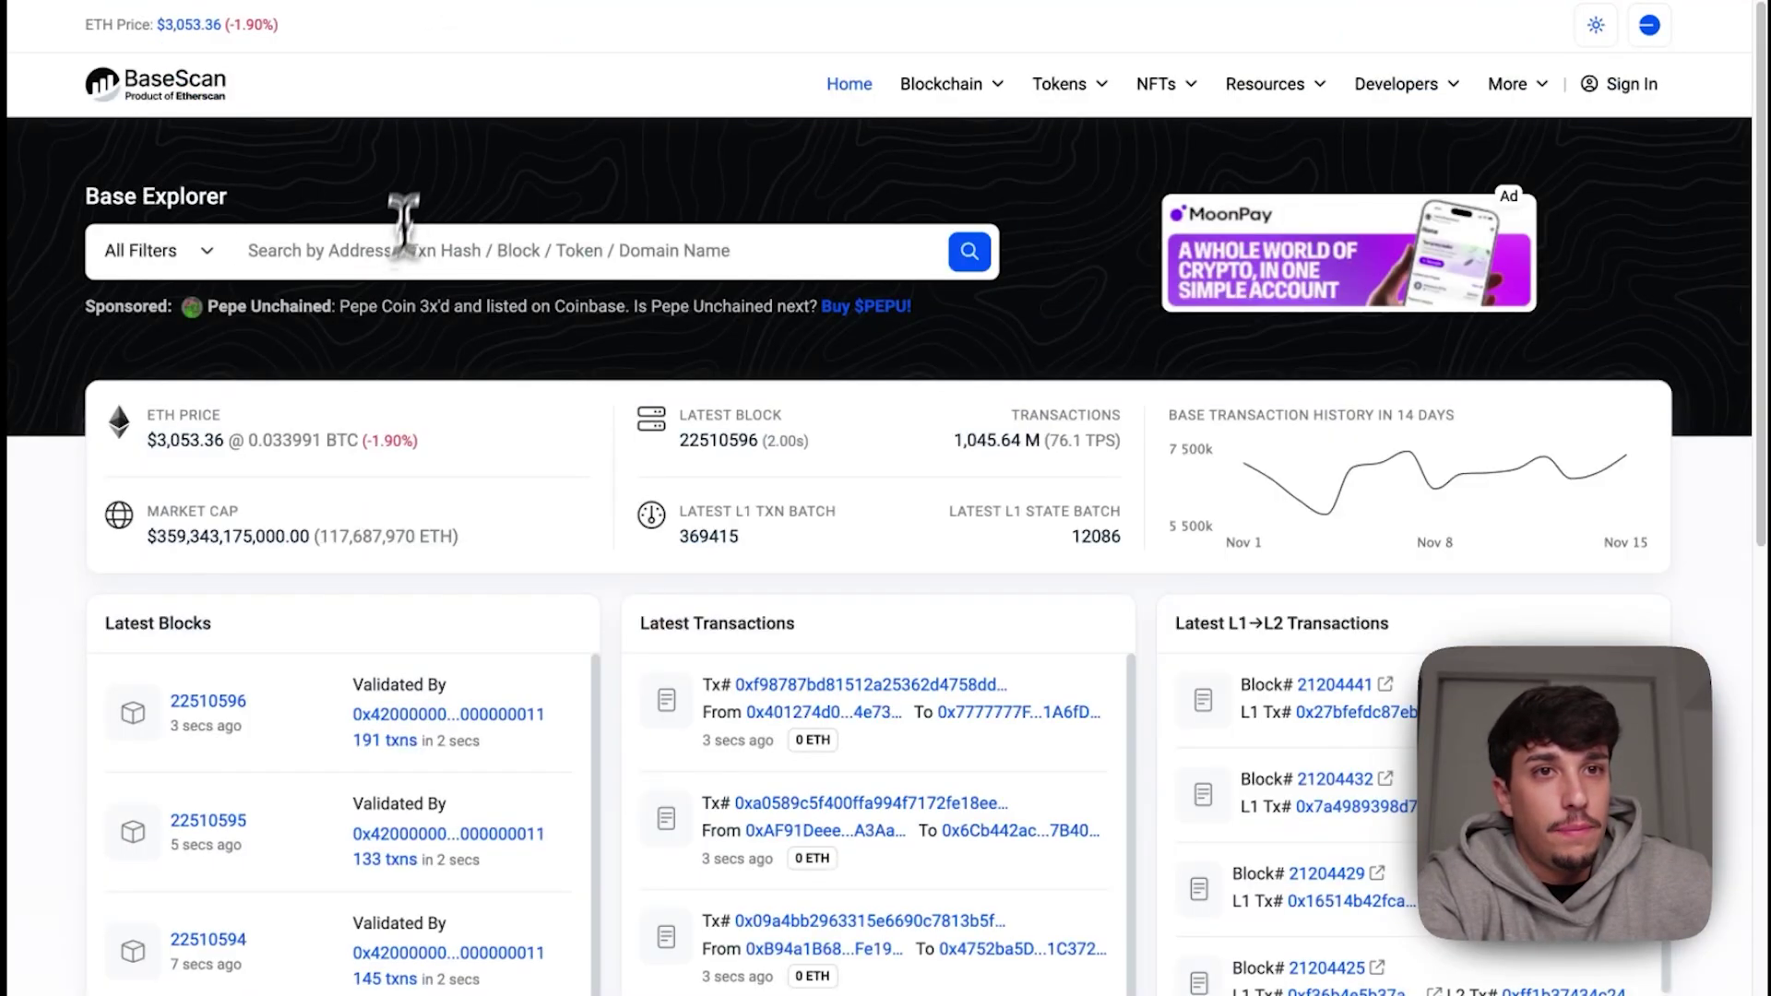
Step: Search BaseScan for the token address and open the shrimp wif hat contract page
{"action": "left_click", "coordinate": [398, 251]}
{"action": "key", "text": "ctrl+v"}
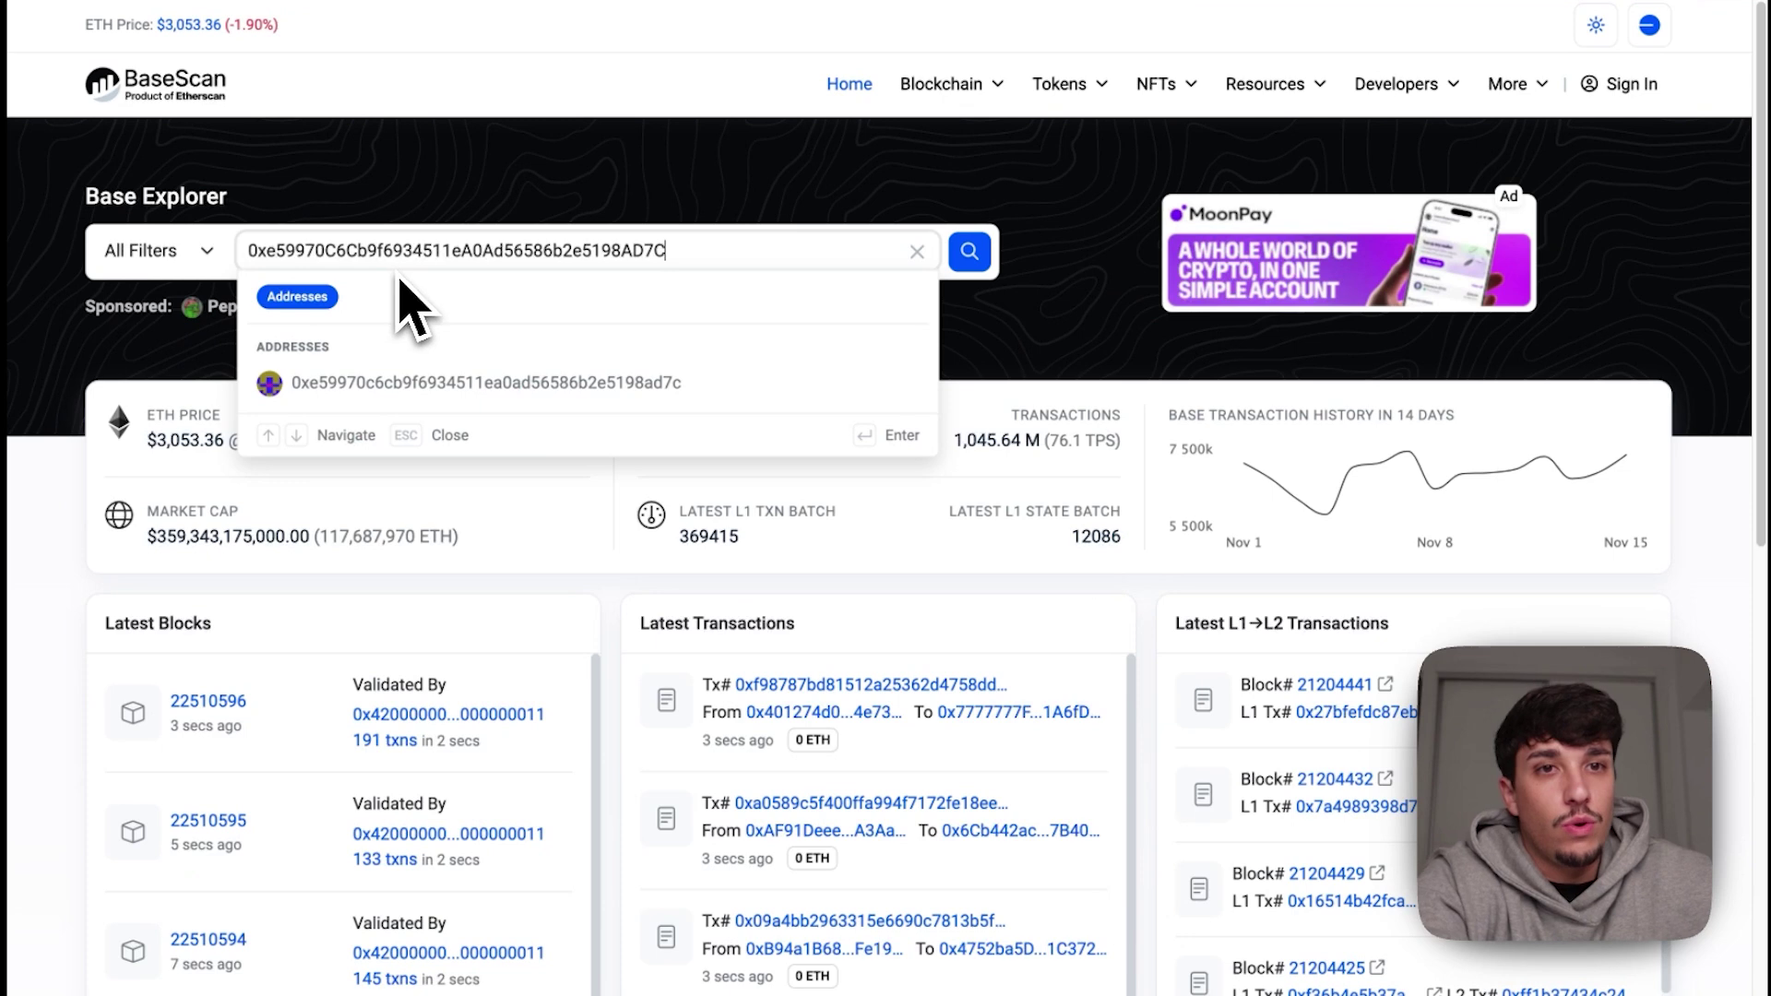
{"action": "left_click", "coordinate": [435, 383]}
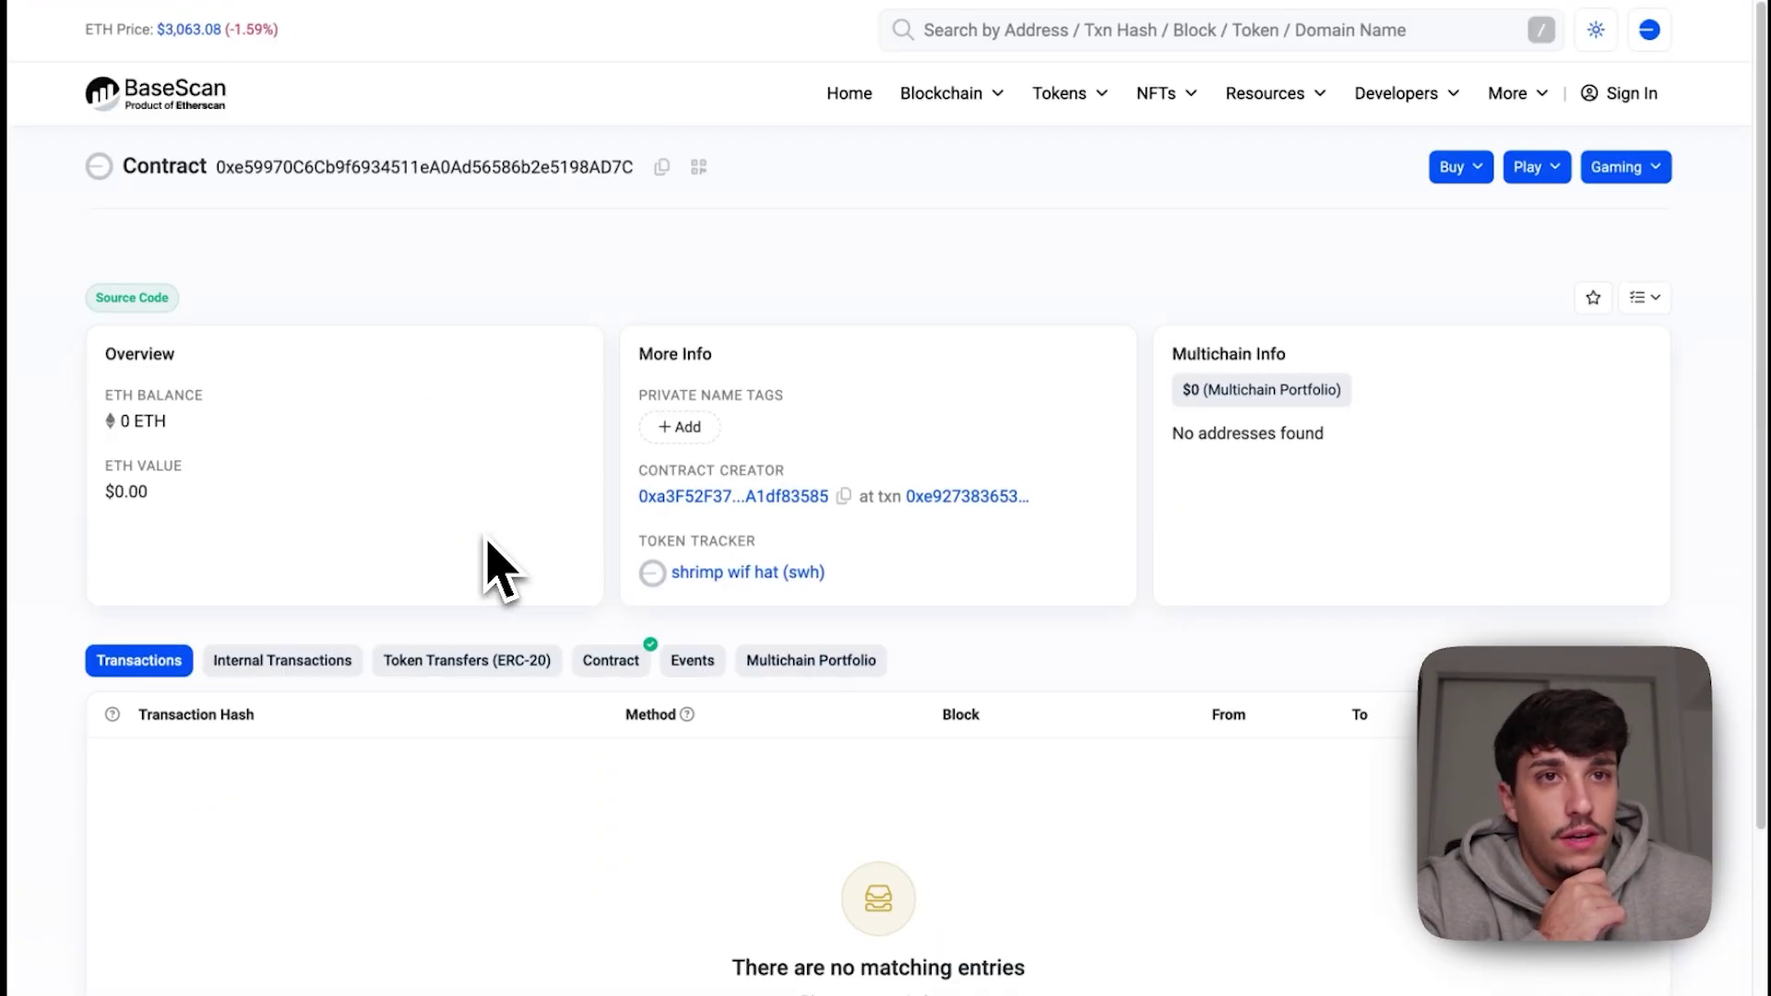
{"action": "double_click", "coordinate": [260, 166]}
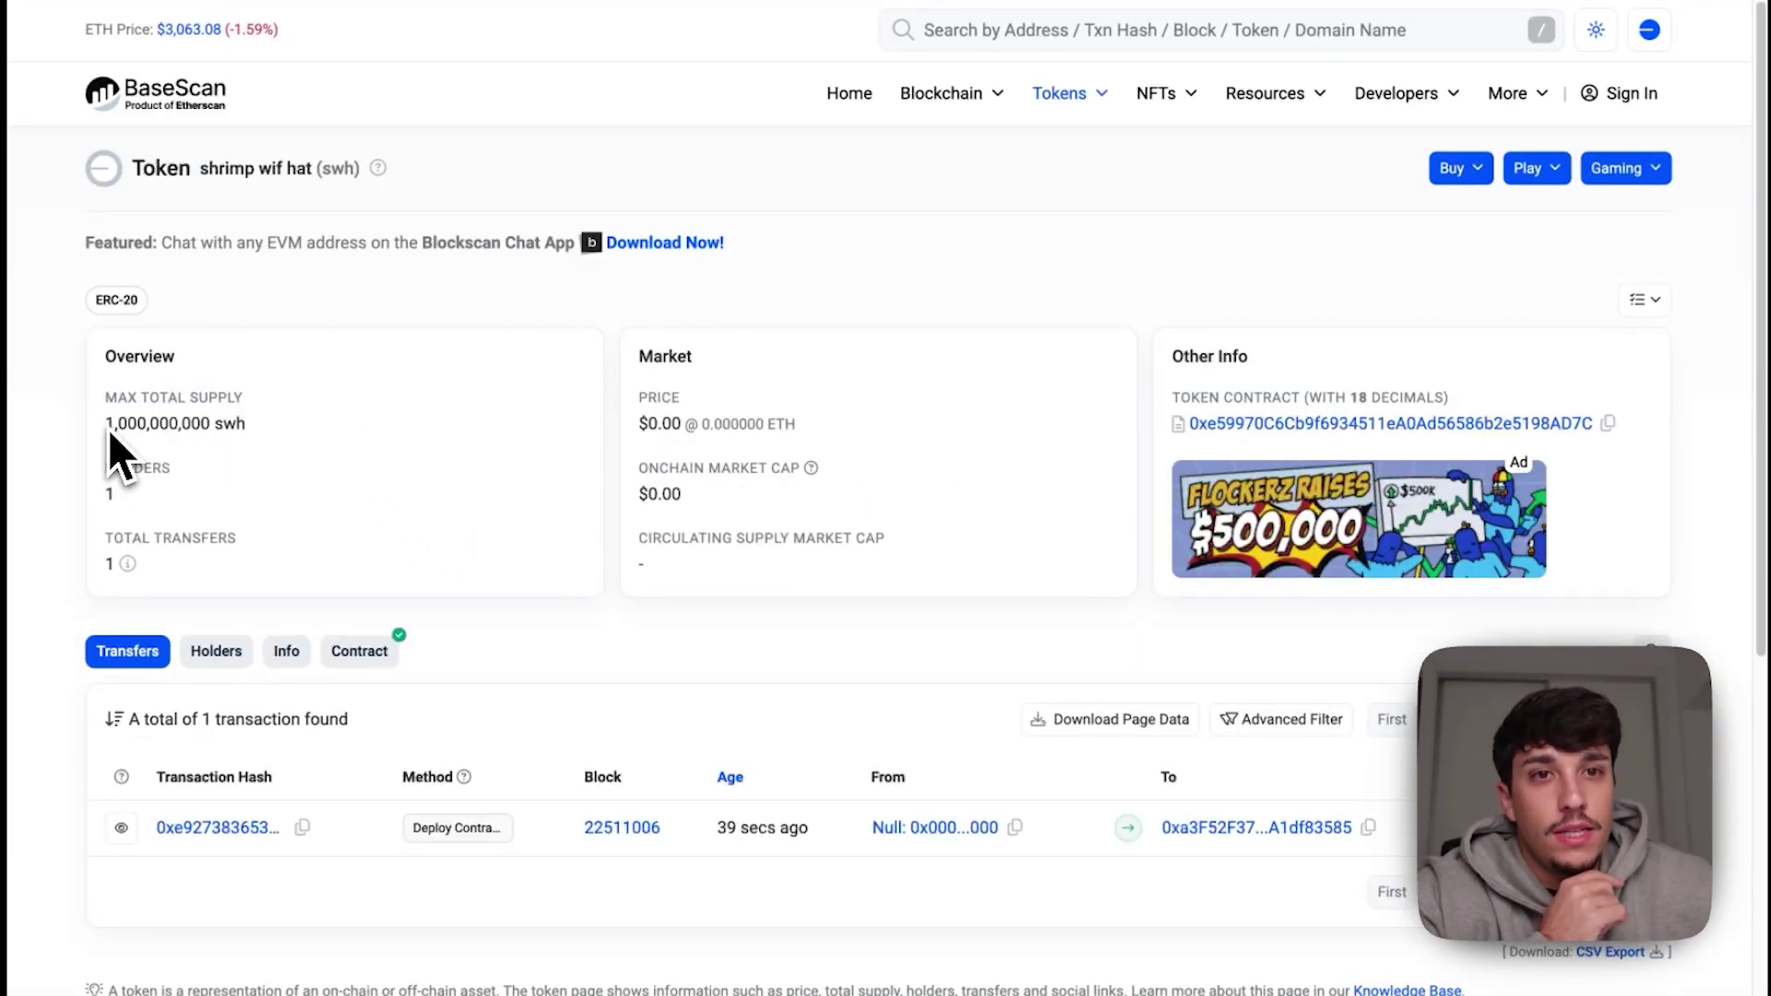
{"action": "left_click_drag", "start_coordinate": [111, 422], "coordinate": [419, 446]}
{"action": "left_click_drag", "start_coordinate": [200, 168], "coordinate": [344, 168]}
{"action": "left_click", "coordinate": [395, 296]}
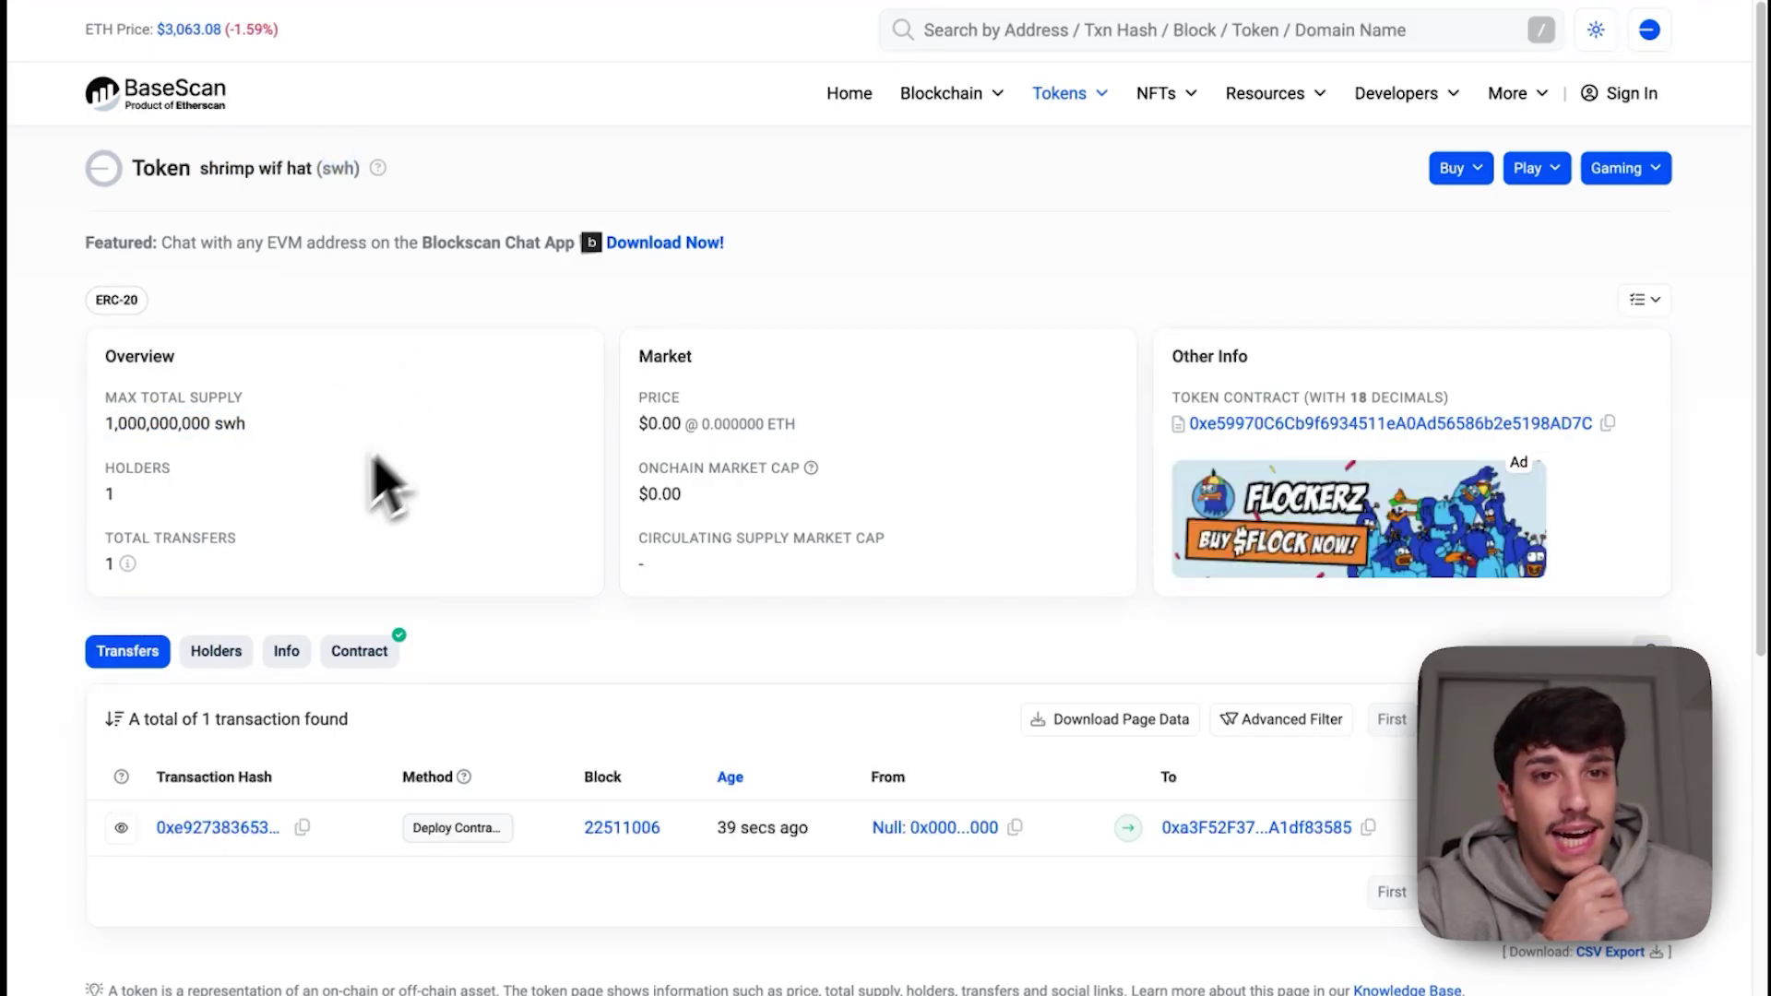
Step: View the token's matched contract source code
{"action": "scroll", "coordinate": [272, 594], "scroll_direction": "down", "scroll_amount": 4}
{"action": "scroll", "coordinate": [286, 585], "scroll_direction": "up", "scroll_amount": 4}
{"action": "scroll", "coordinate": [396, 429], "scroll_direction": "down", "scroll_amount": 1}
{"action": "scroll", "coordinate": [452, 443], "scroll_direction": "down", "scroll_amount": 3}
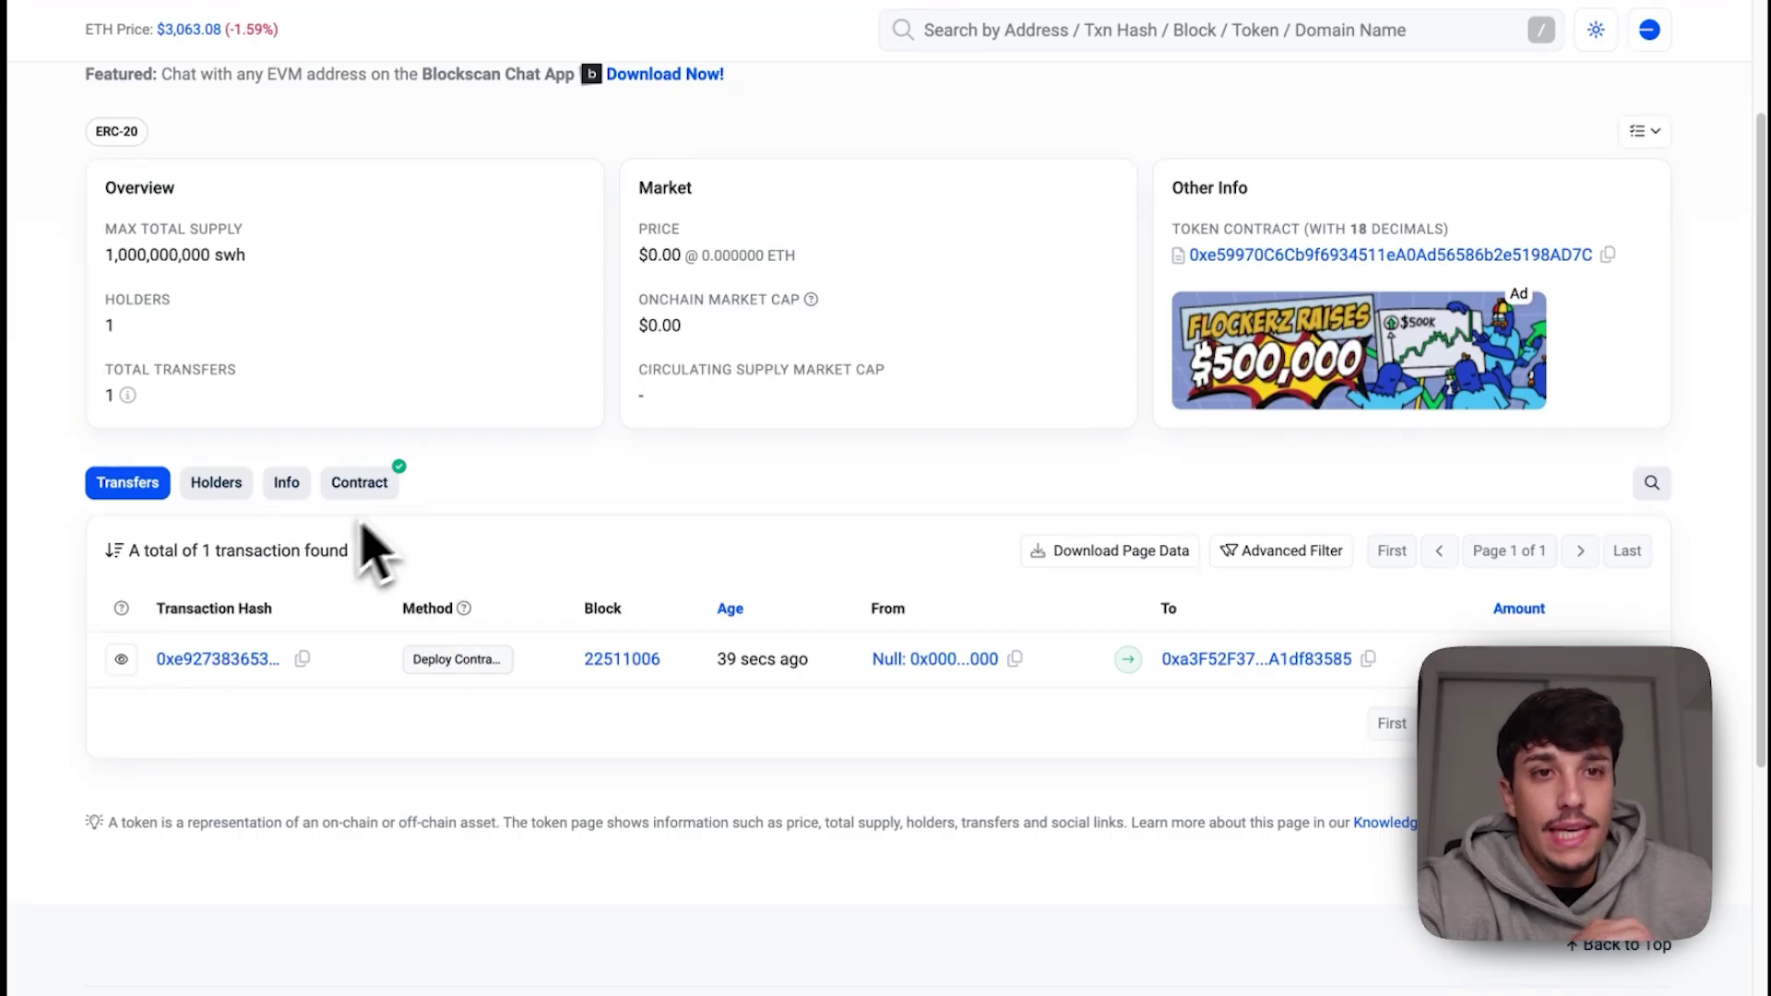
{"action": "left_click", "coordinate": [380, 487]}
{"action": "scroll", "coordinate": [489, 479], "scroll_direction": "down", "scroll_amount": 5}
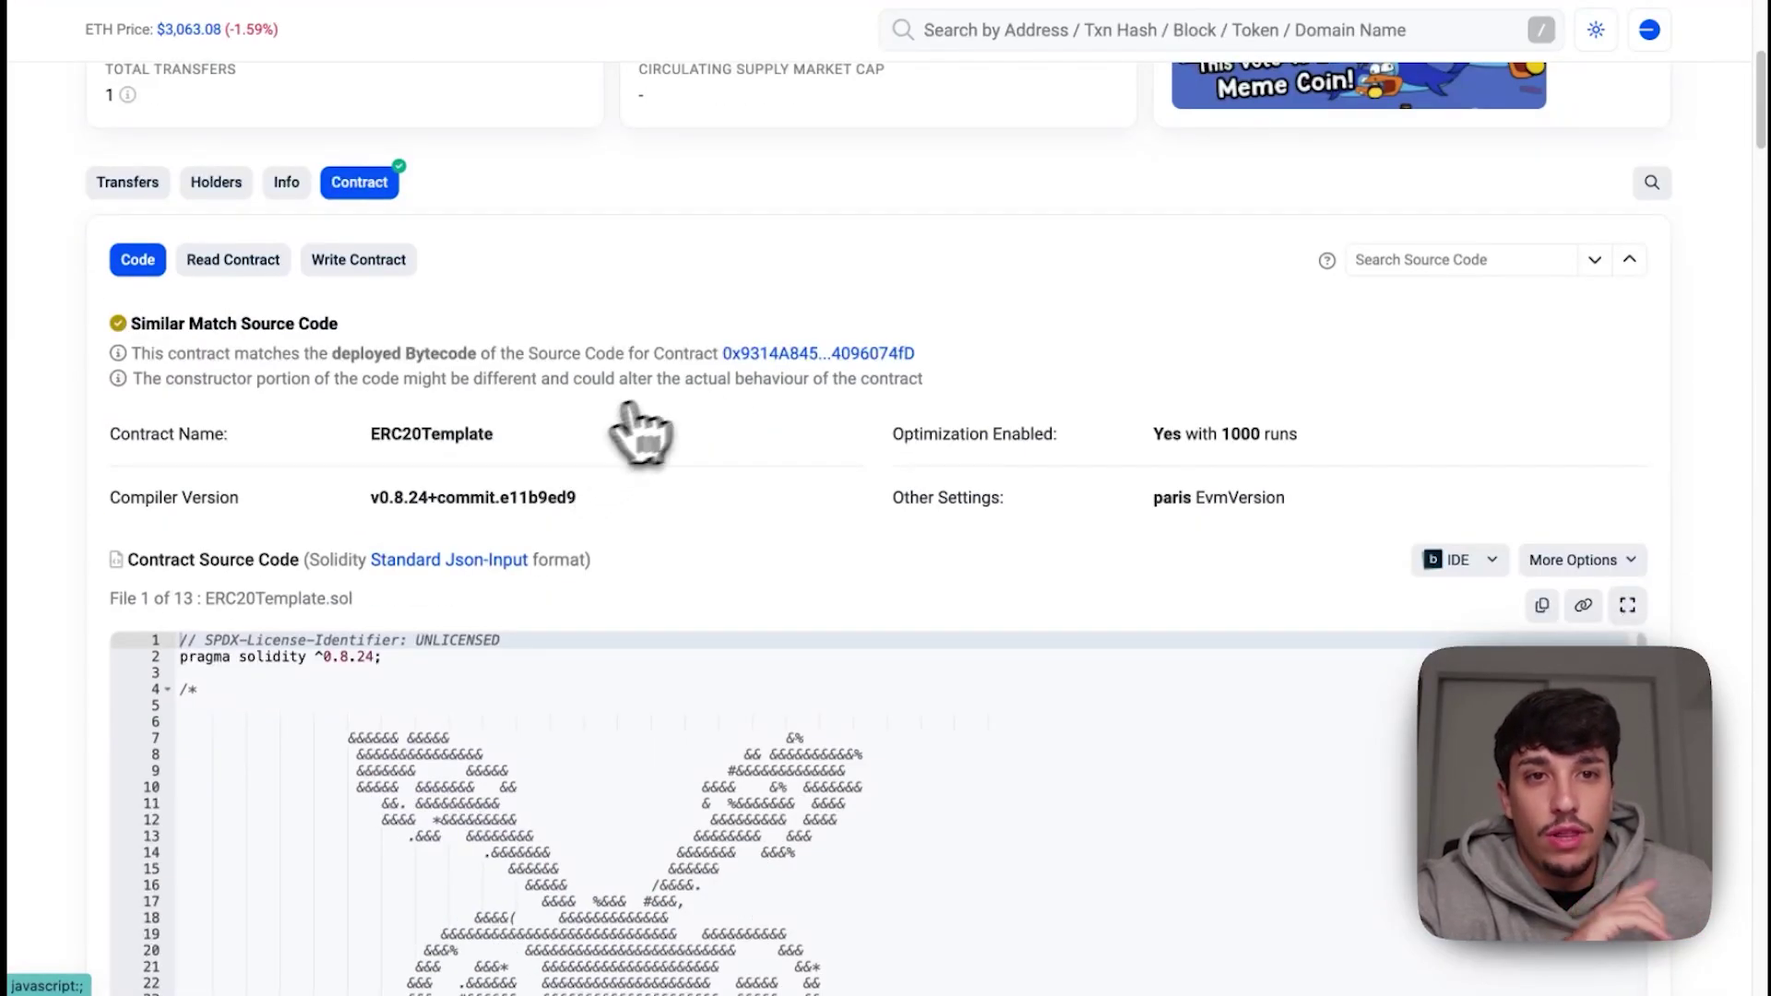
{"action": "scroll", "coordinate": [738, 410], "scroll_direction": "down", "scroll_amount": 3}
{"action": "scroll", "coordinate": [1355, 249], "scroll_direction": "down", "scroll_amount": 20}
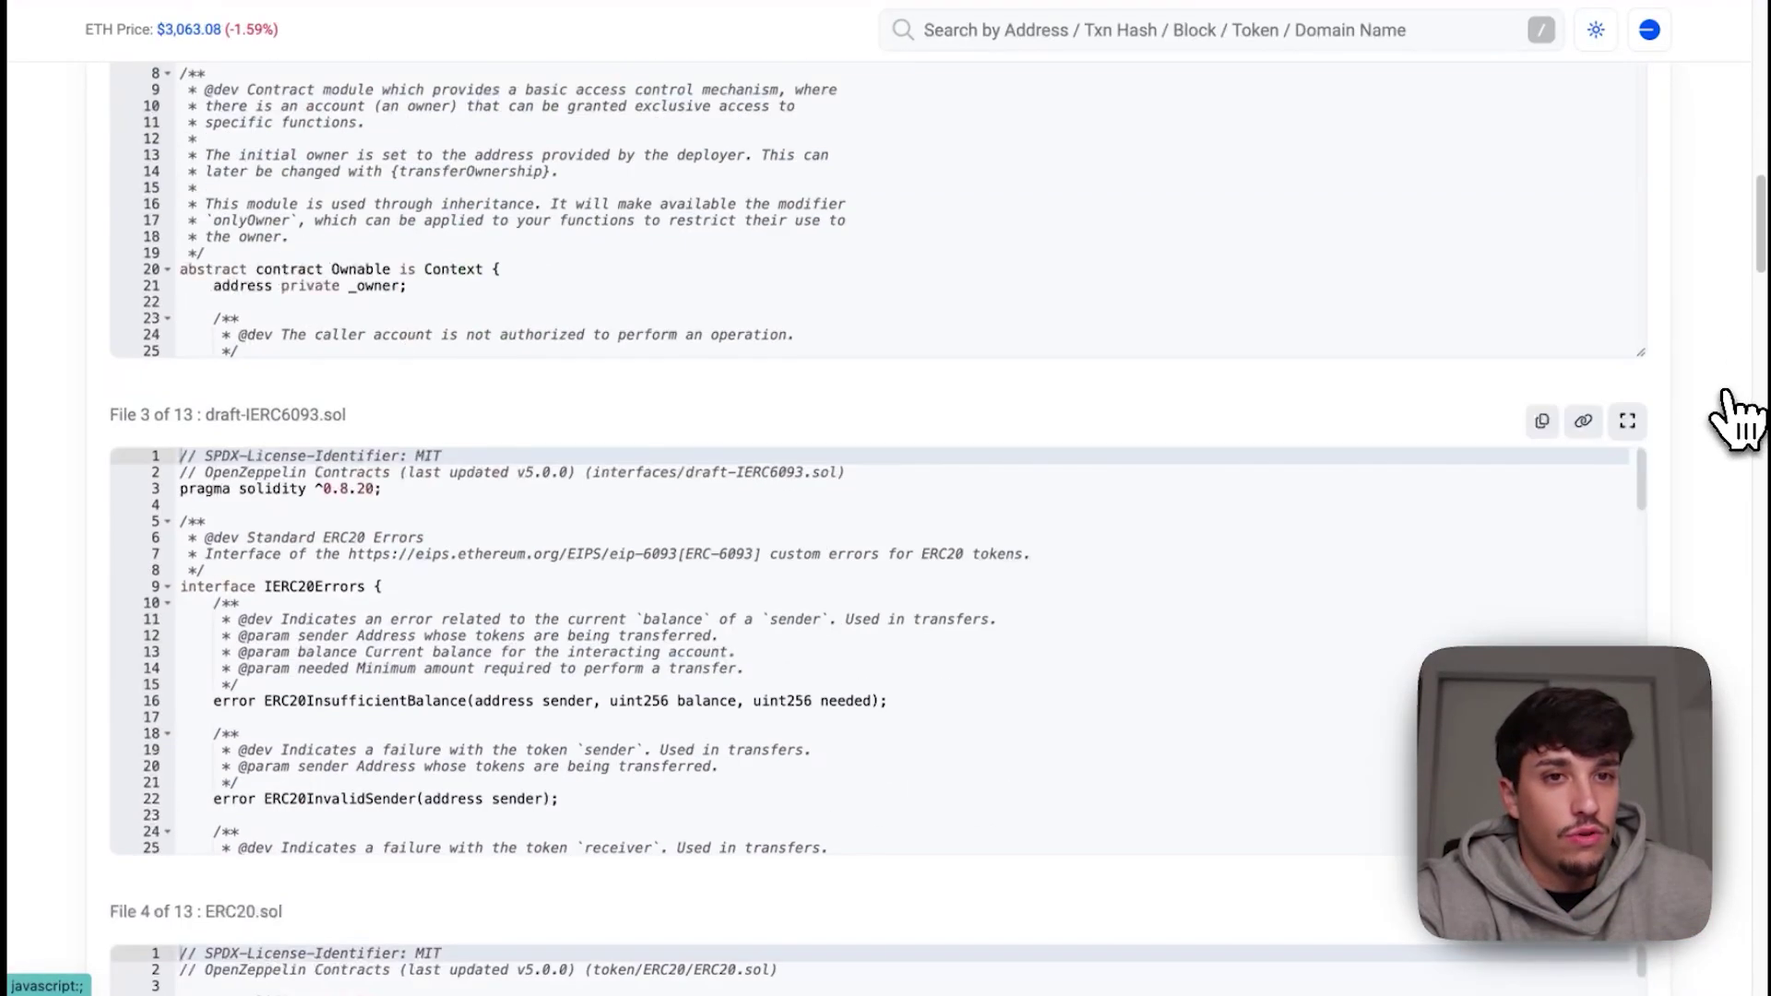
{"action": "scroll", "coordinate": [1734, 424], "scroll_direction": "down", "scroll_amount": 6}
{"action": "scroll", "coordinate": [1734, 424], "scroll_direction": "up", "scroll_amount": 20}
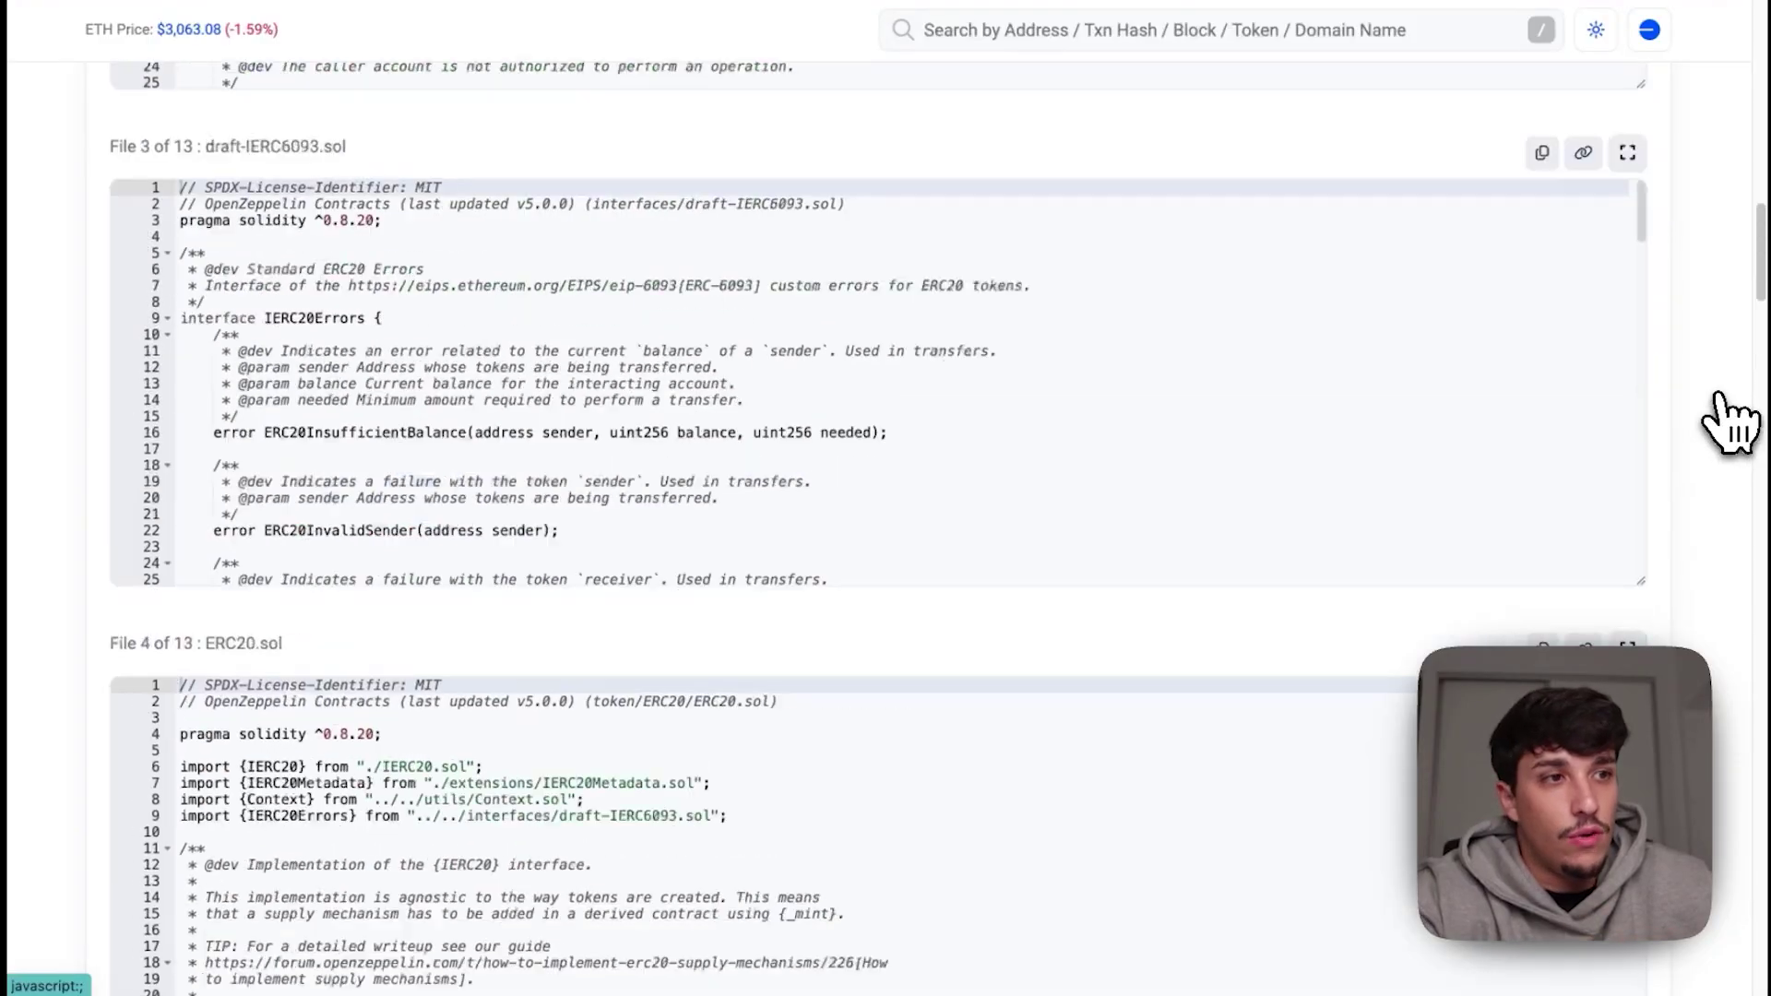
{"action": "scroll", "coordinate": [1725, 415], "scroll_direction": "down", "scroll_amount": 4}
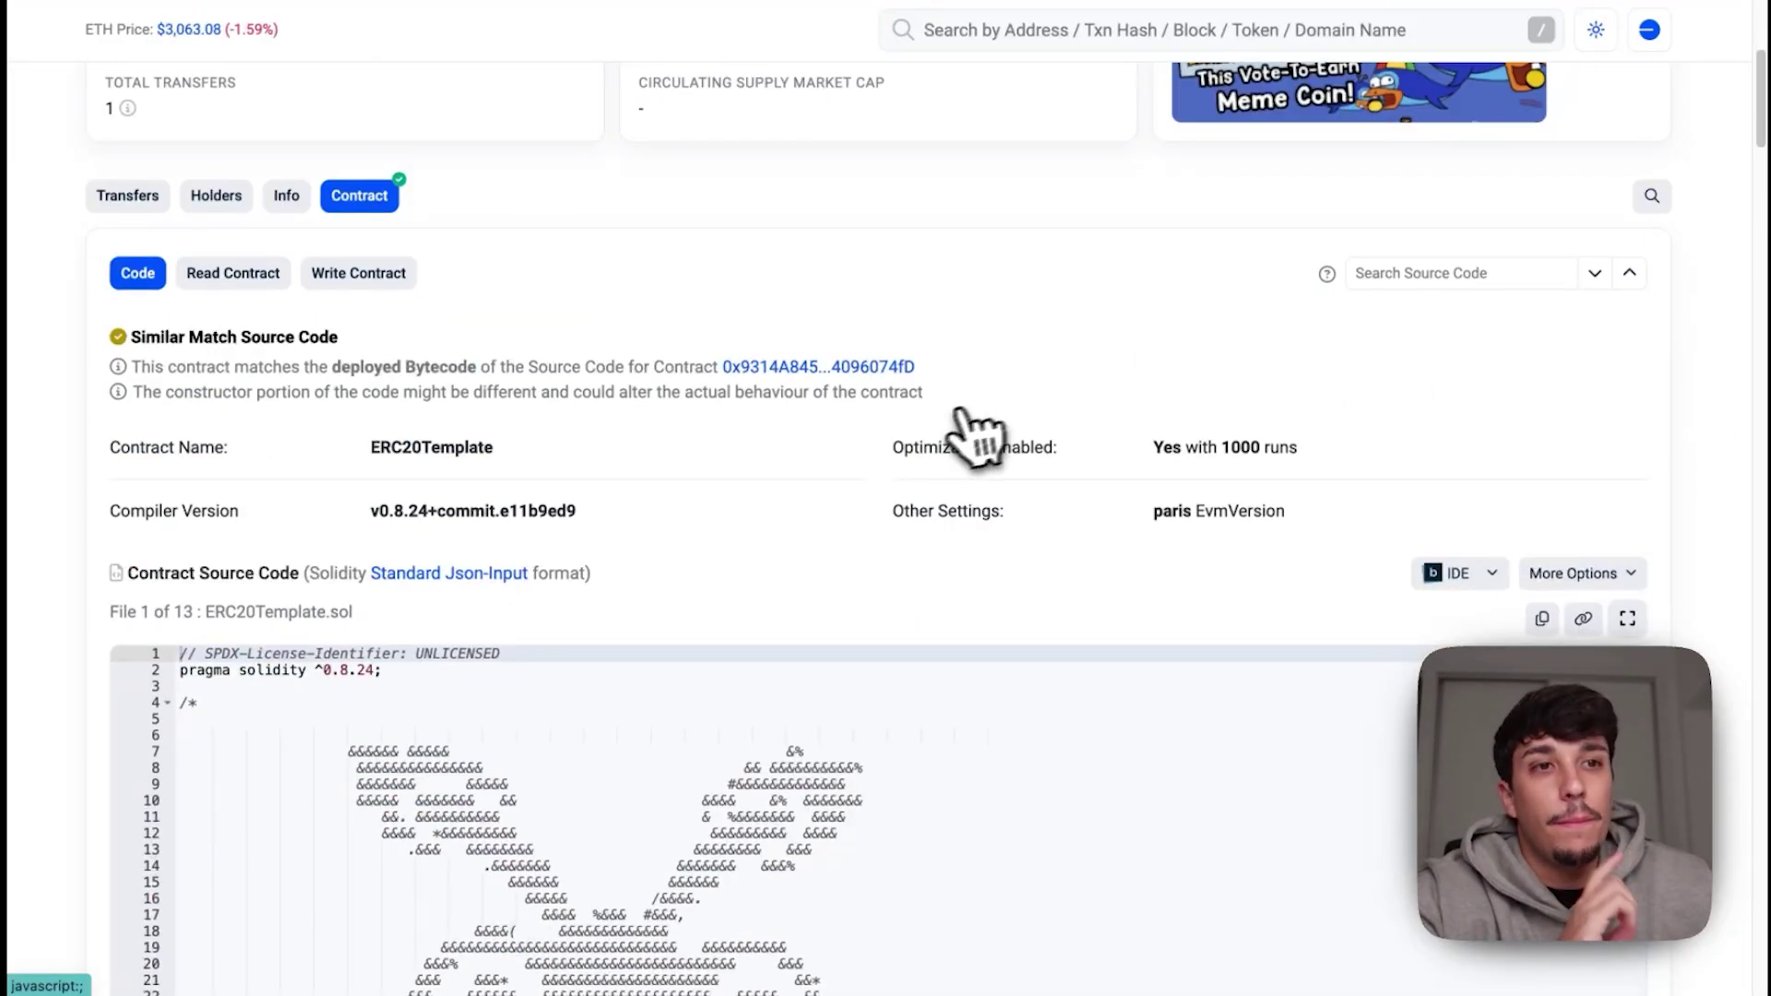
{"action": "scroll", "coordinate": [885, 424], "scroll_direction": "up", "scroll_amount": 2}
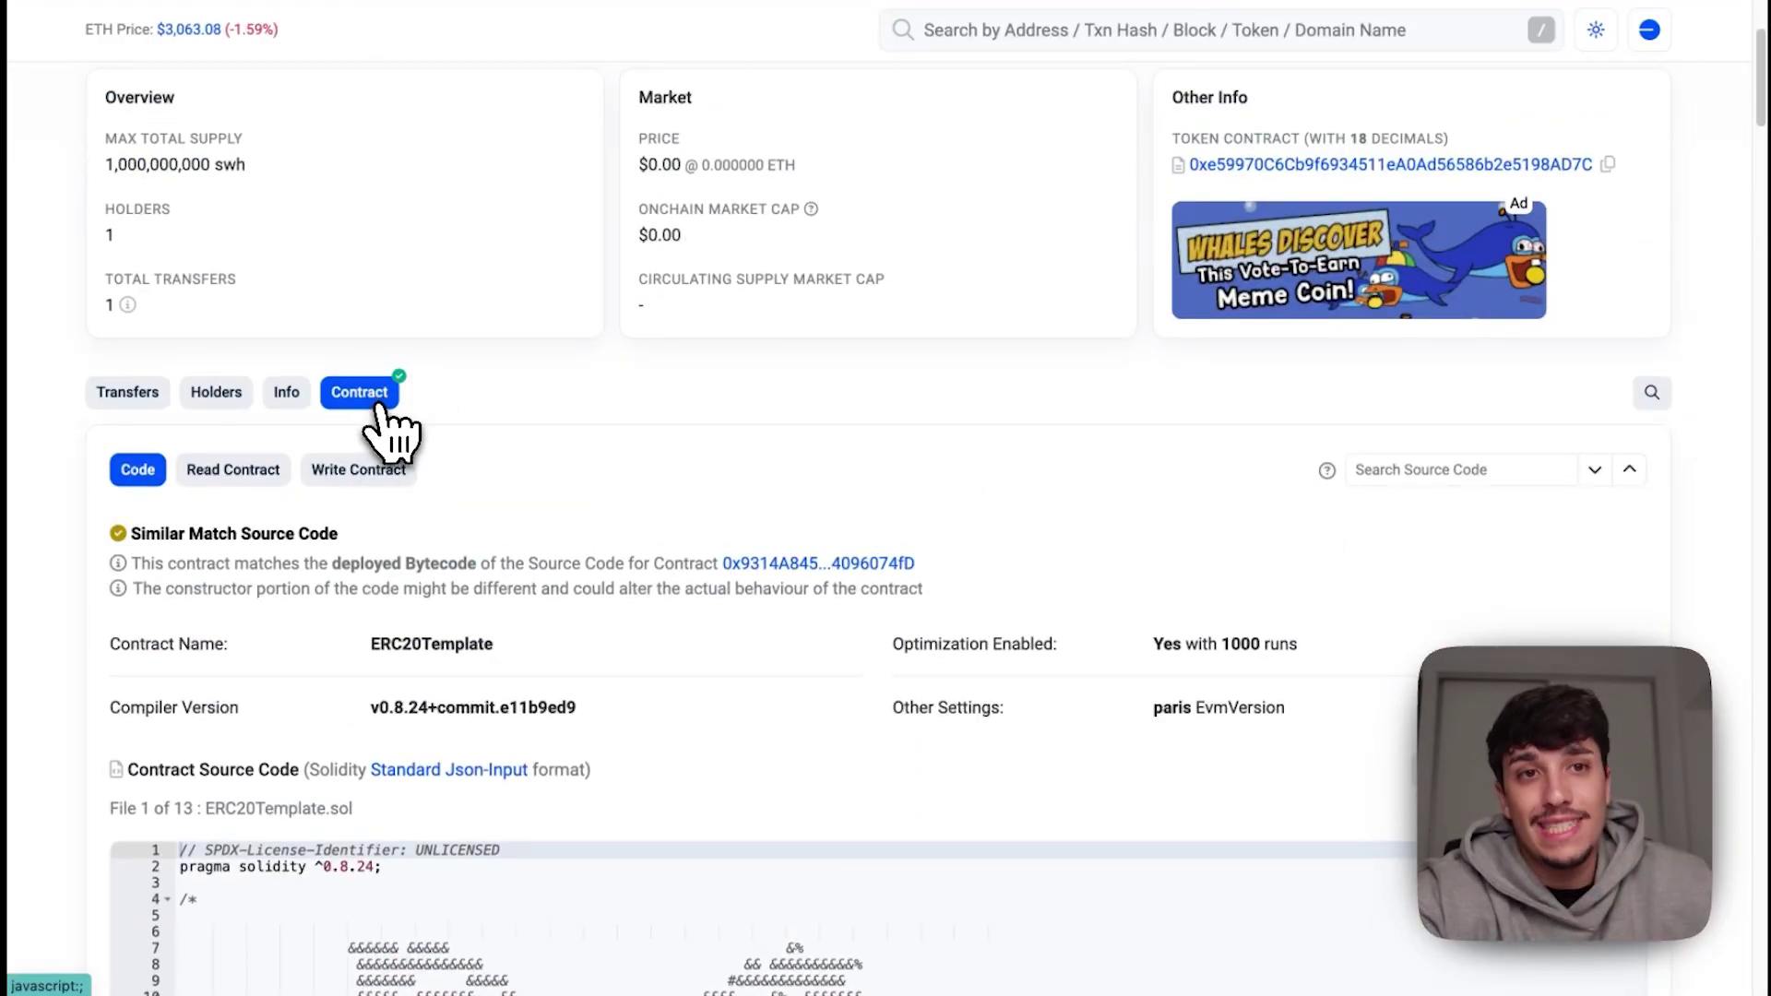
{"action": "scroll", "coordinate": [691, 486], "scroll_direction": "up", "scroll_amount": 3}
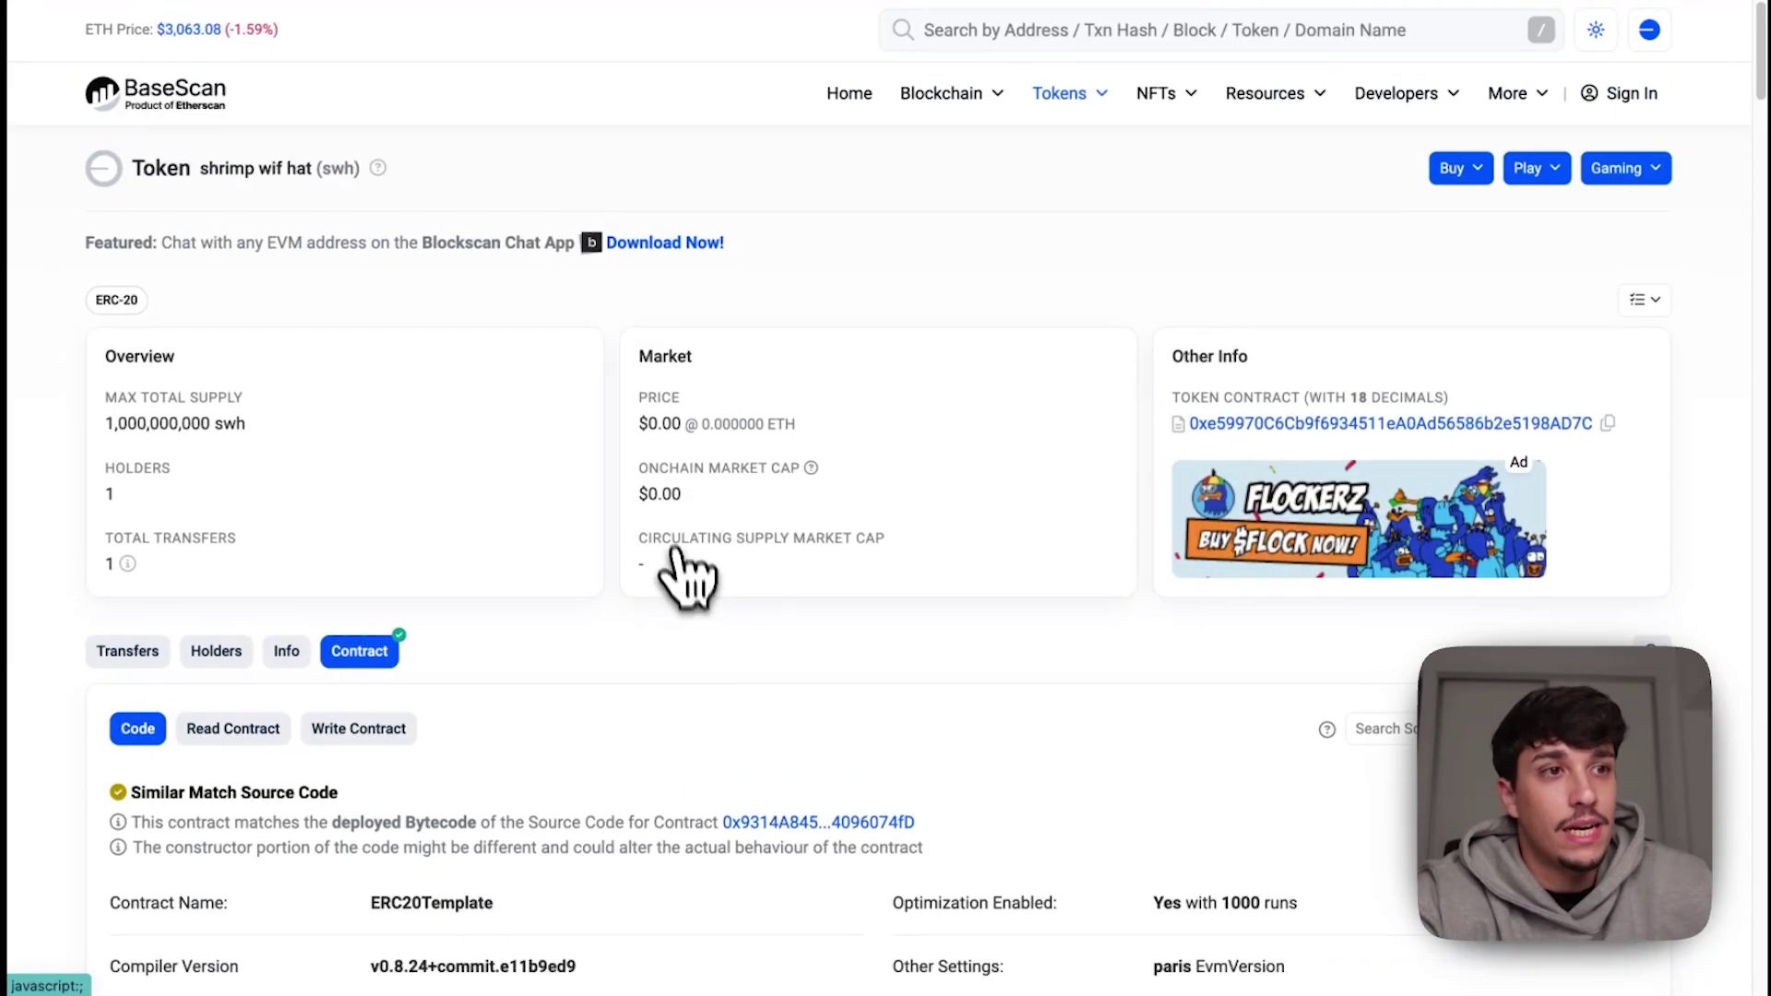
Step: Choose Update Token Info from the token's options and go to the Login page
{"action": "left_click", "coordinate": [1645, 300]}
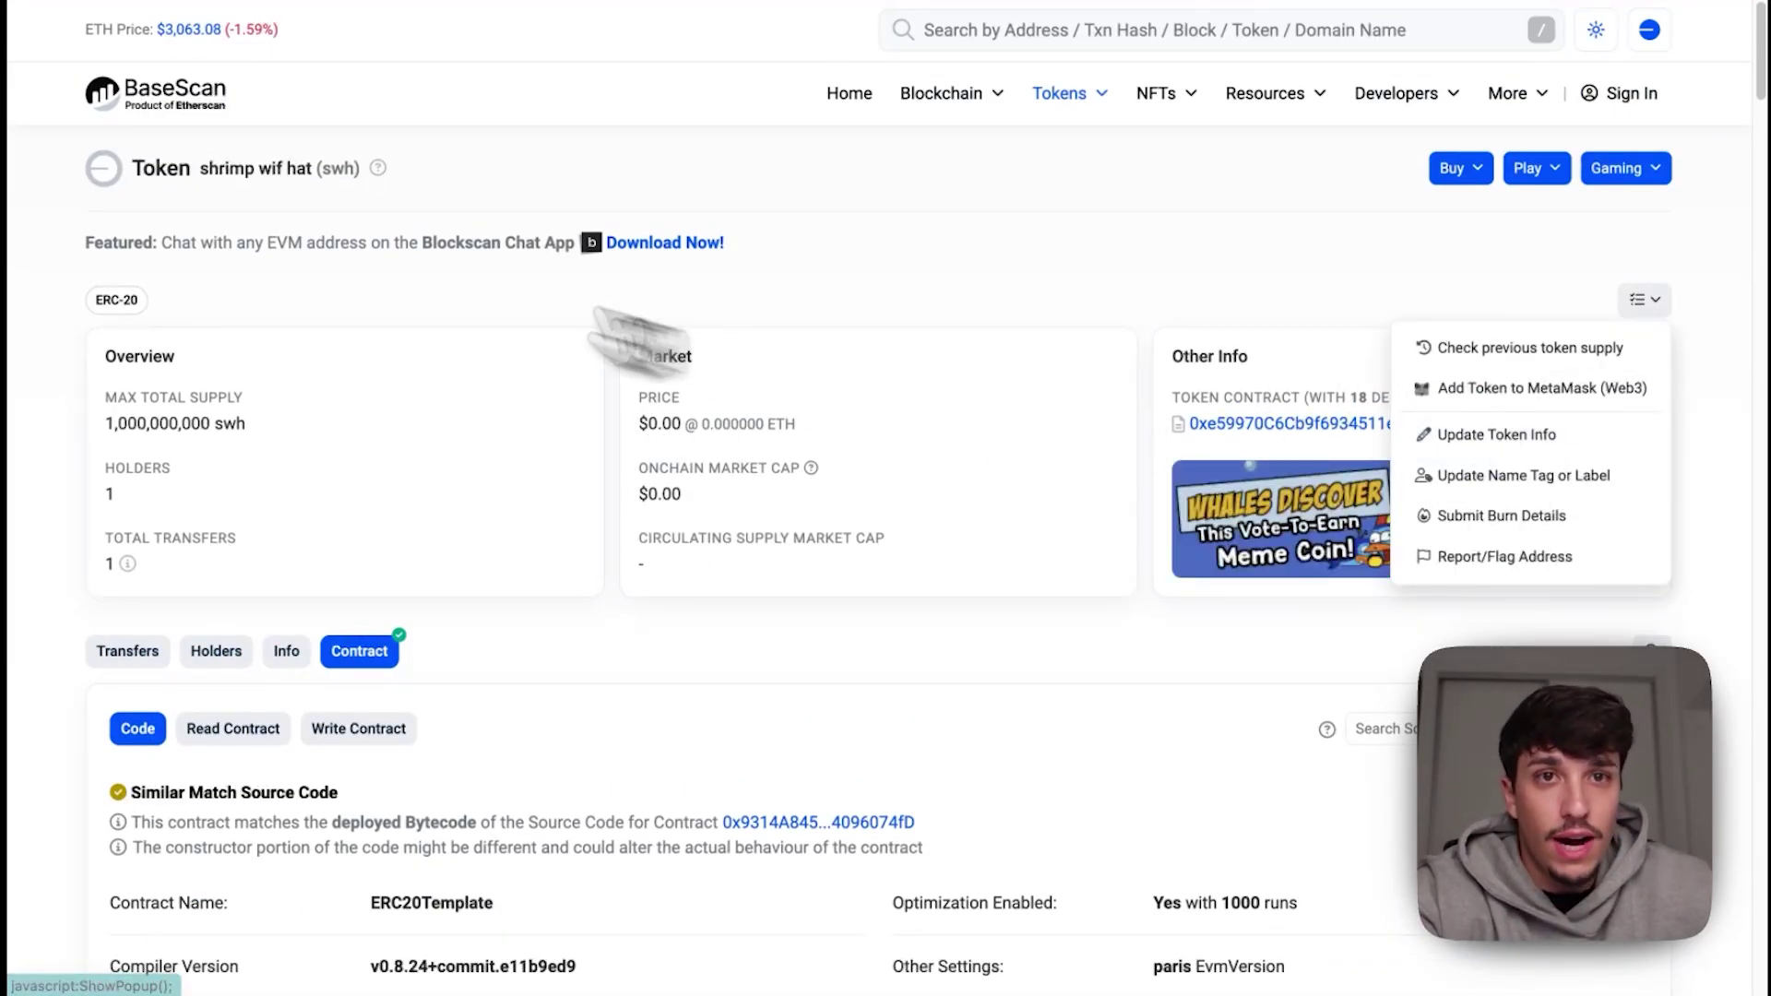
{"action": "left_click", "coordinate": [519, 468]}
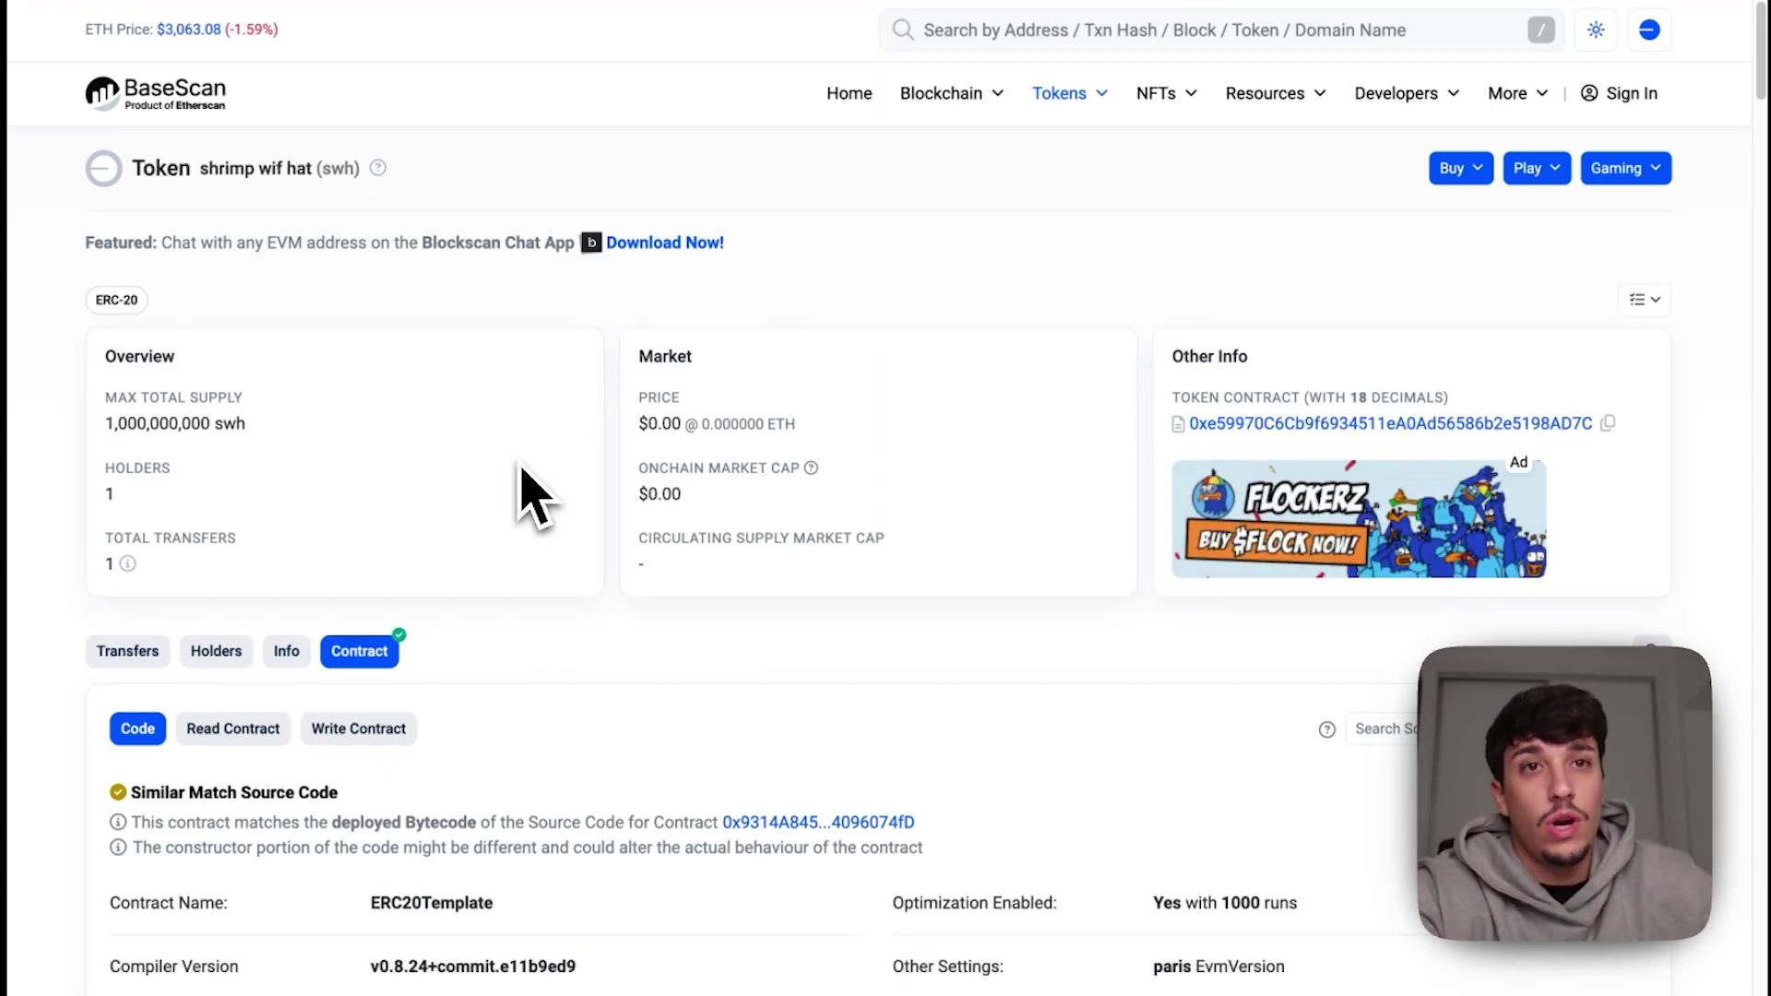
{"action": "scroll", "coordinate": [522, 471], "scroll_direction": "down", "scroll_amount": 1}
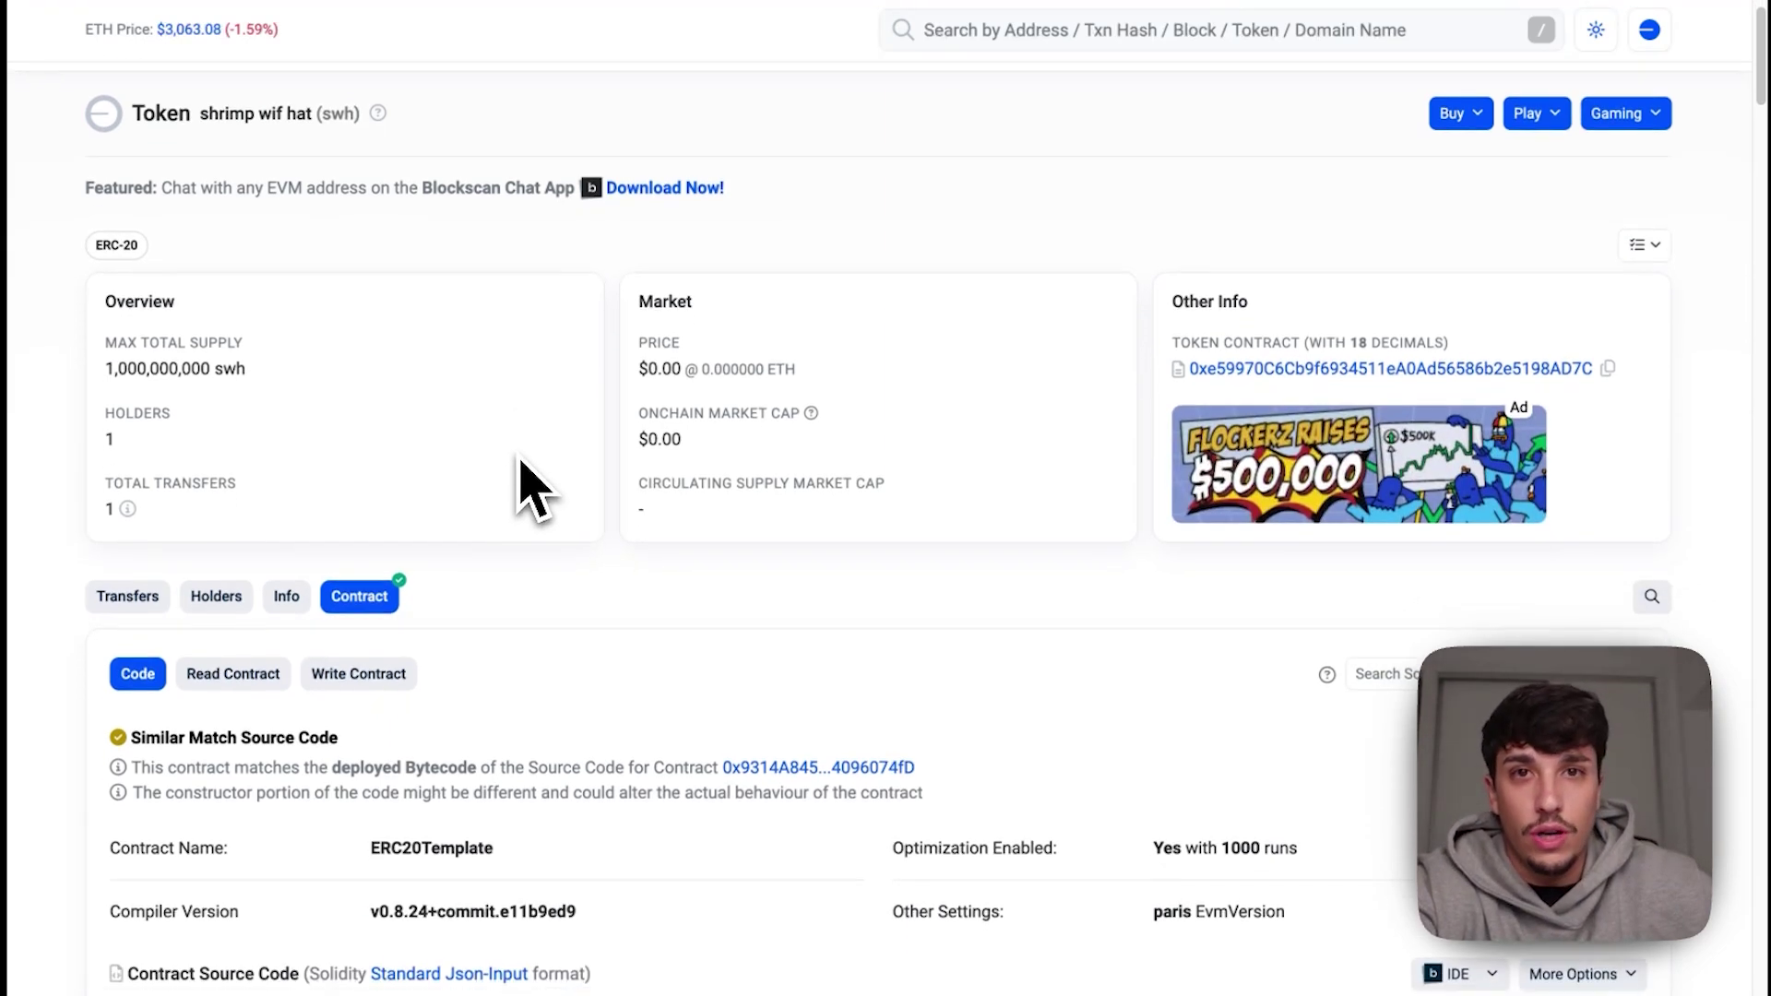
{"action": "left_click", "coordinate": [1131, 343]}
{"action": "left_click", "coordinate": [802, 387]}
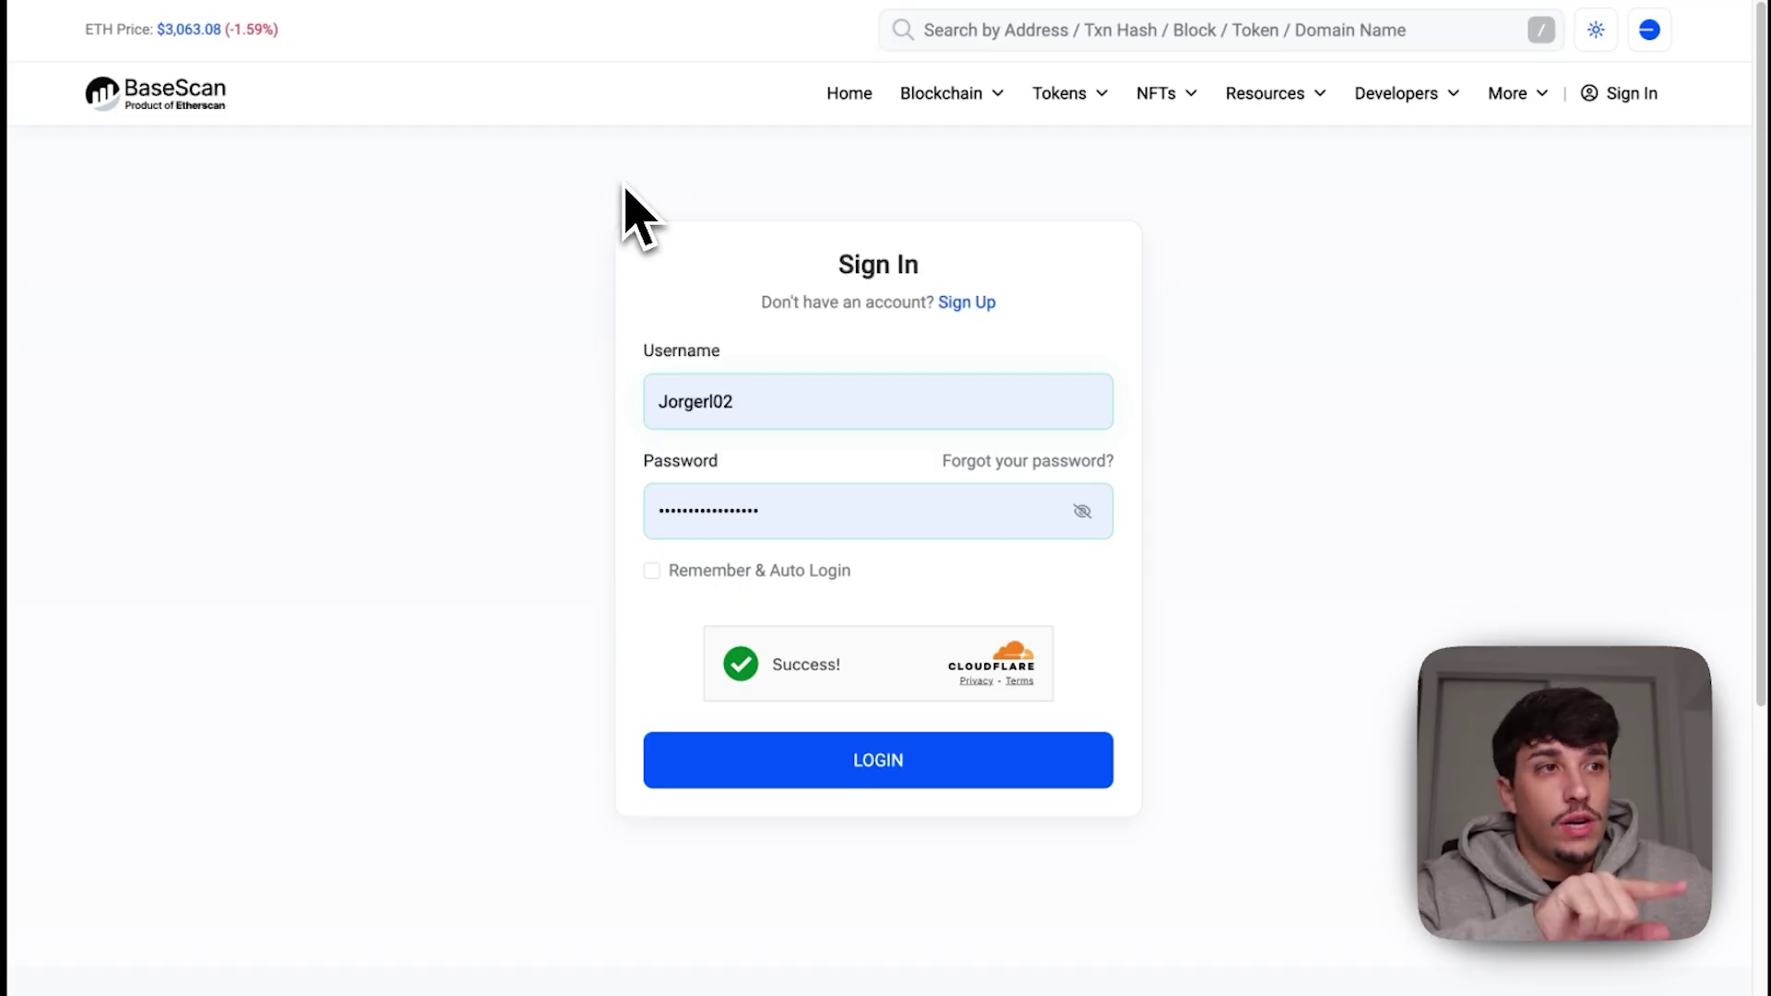
Step: Back in Smithii Tools, select shrimp wif hat (swh) under Token Manager > Manage Token Settings
{"action": "left_click", "coordinate": [443, 3]}
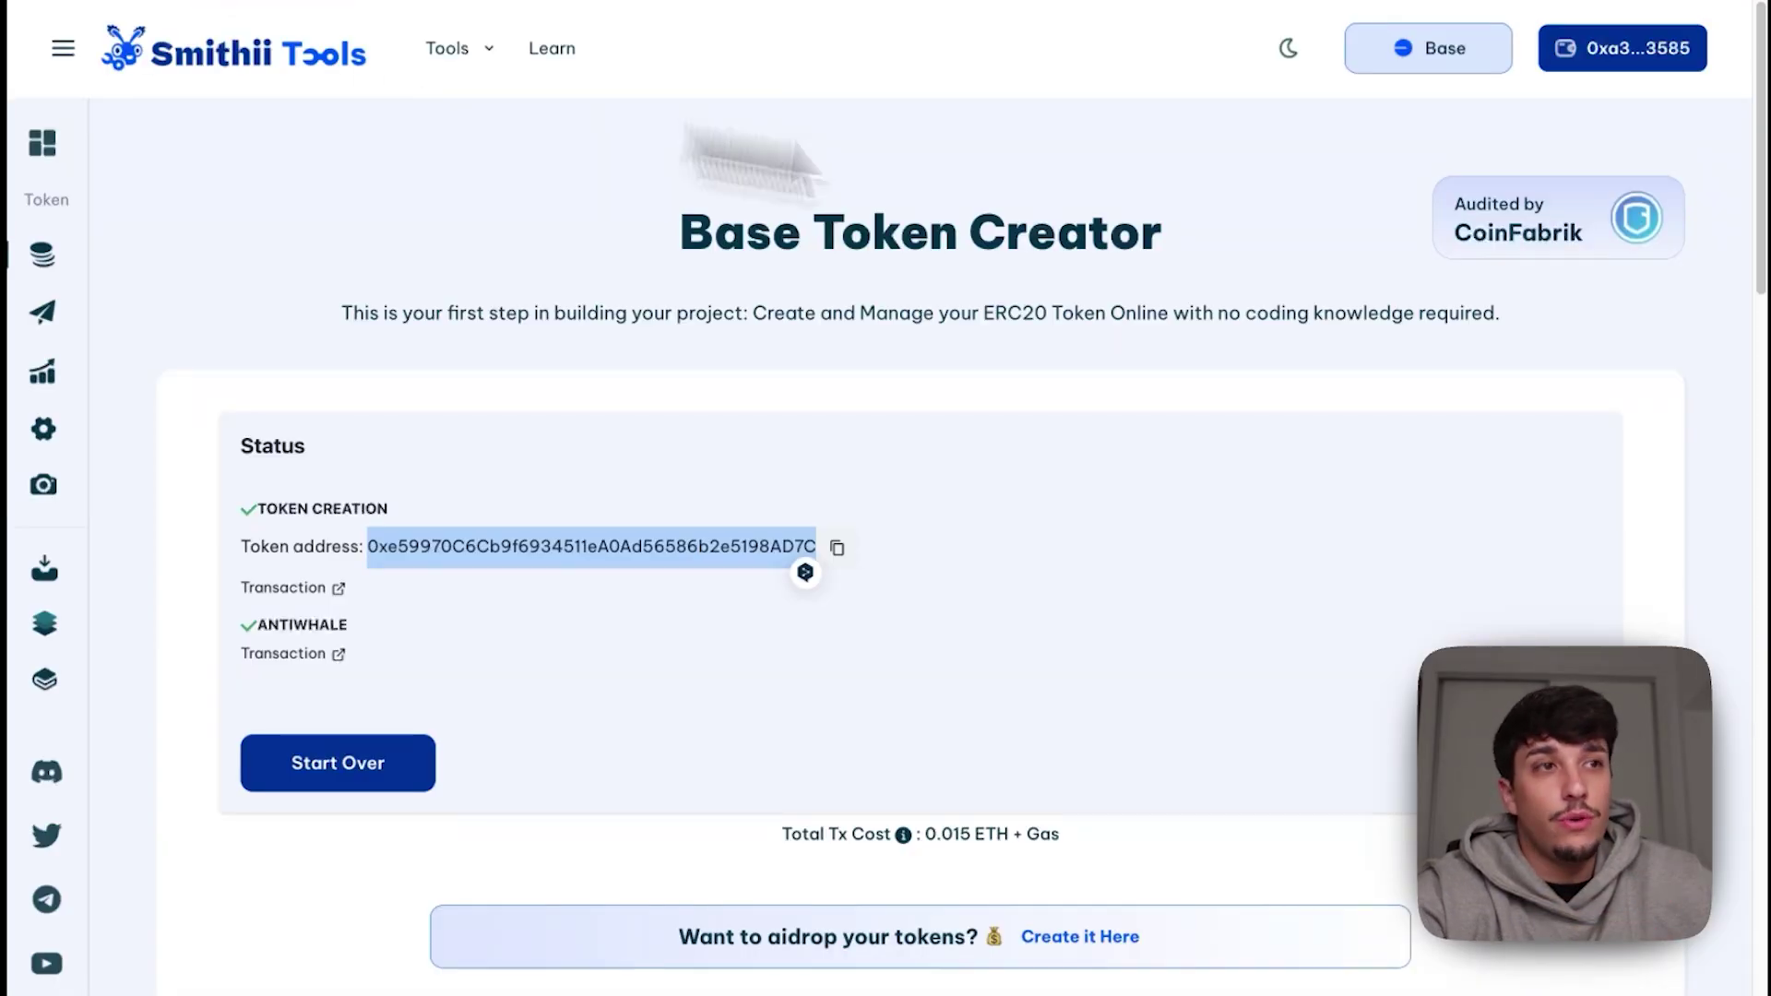
{"action": "left_click", "coordinate": [701, 477]}
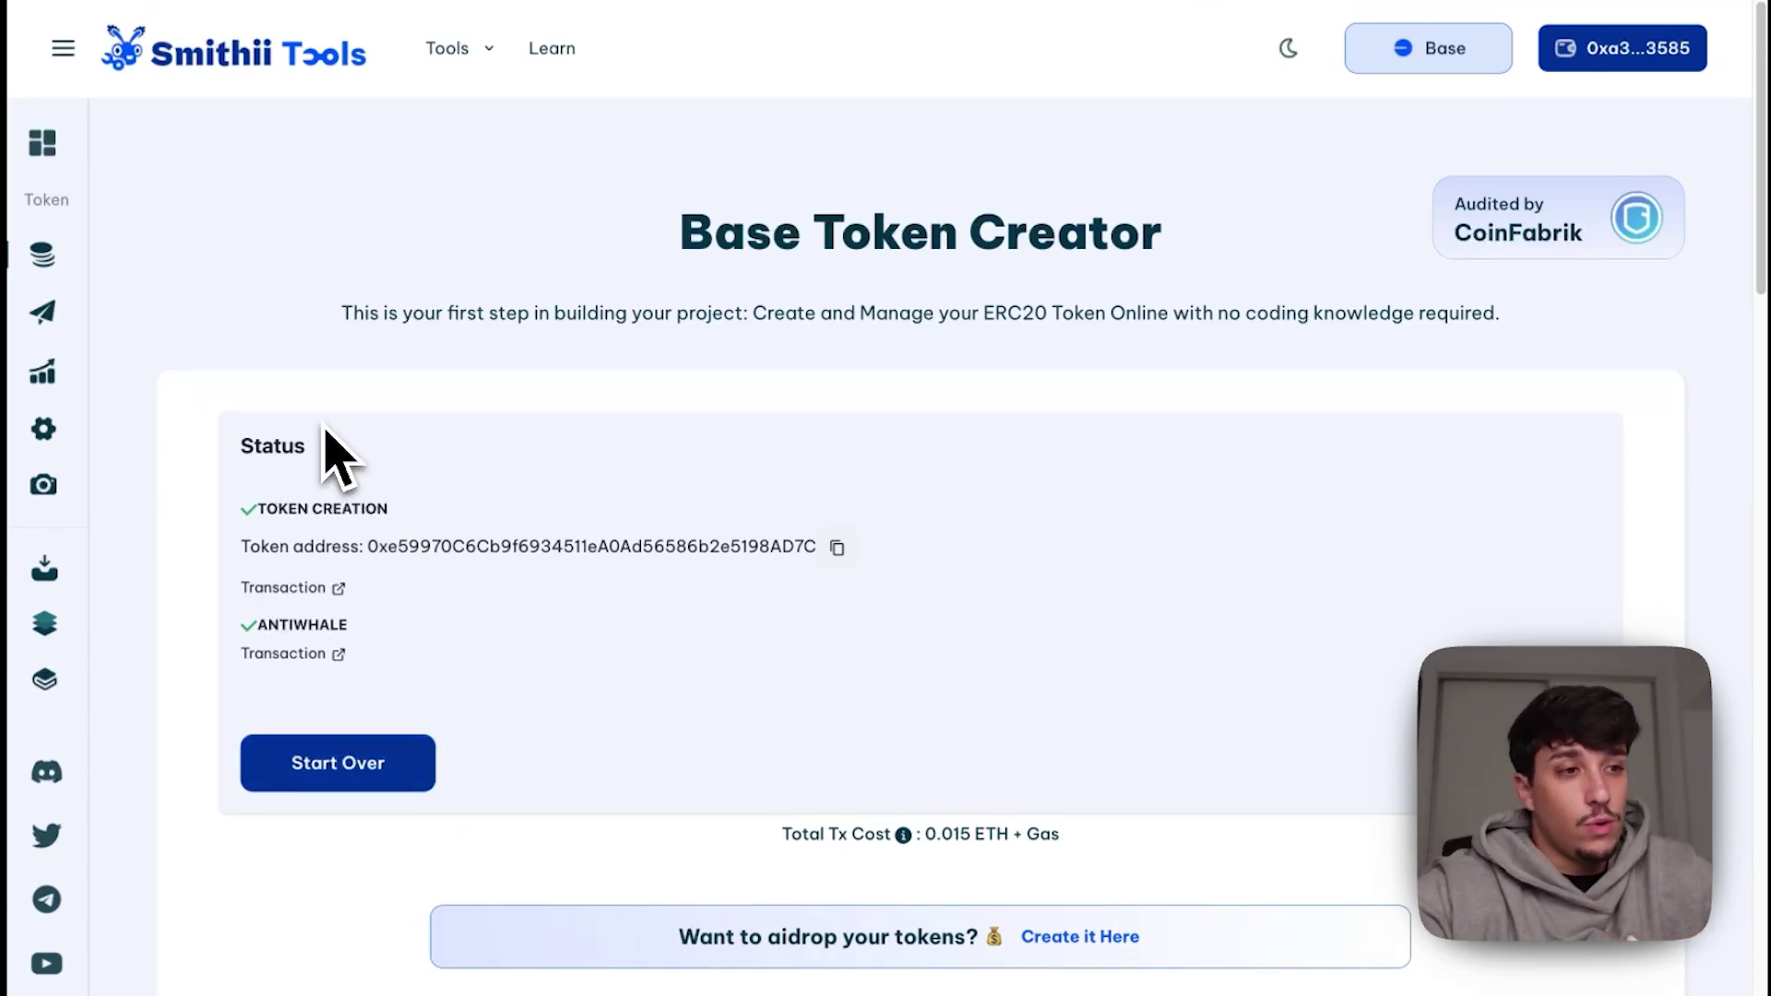
{"action": "left_click", "coordinate": [41, 431]}
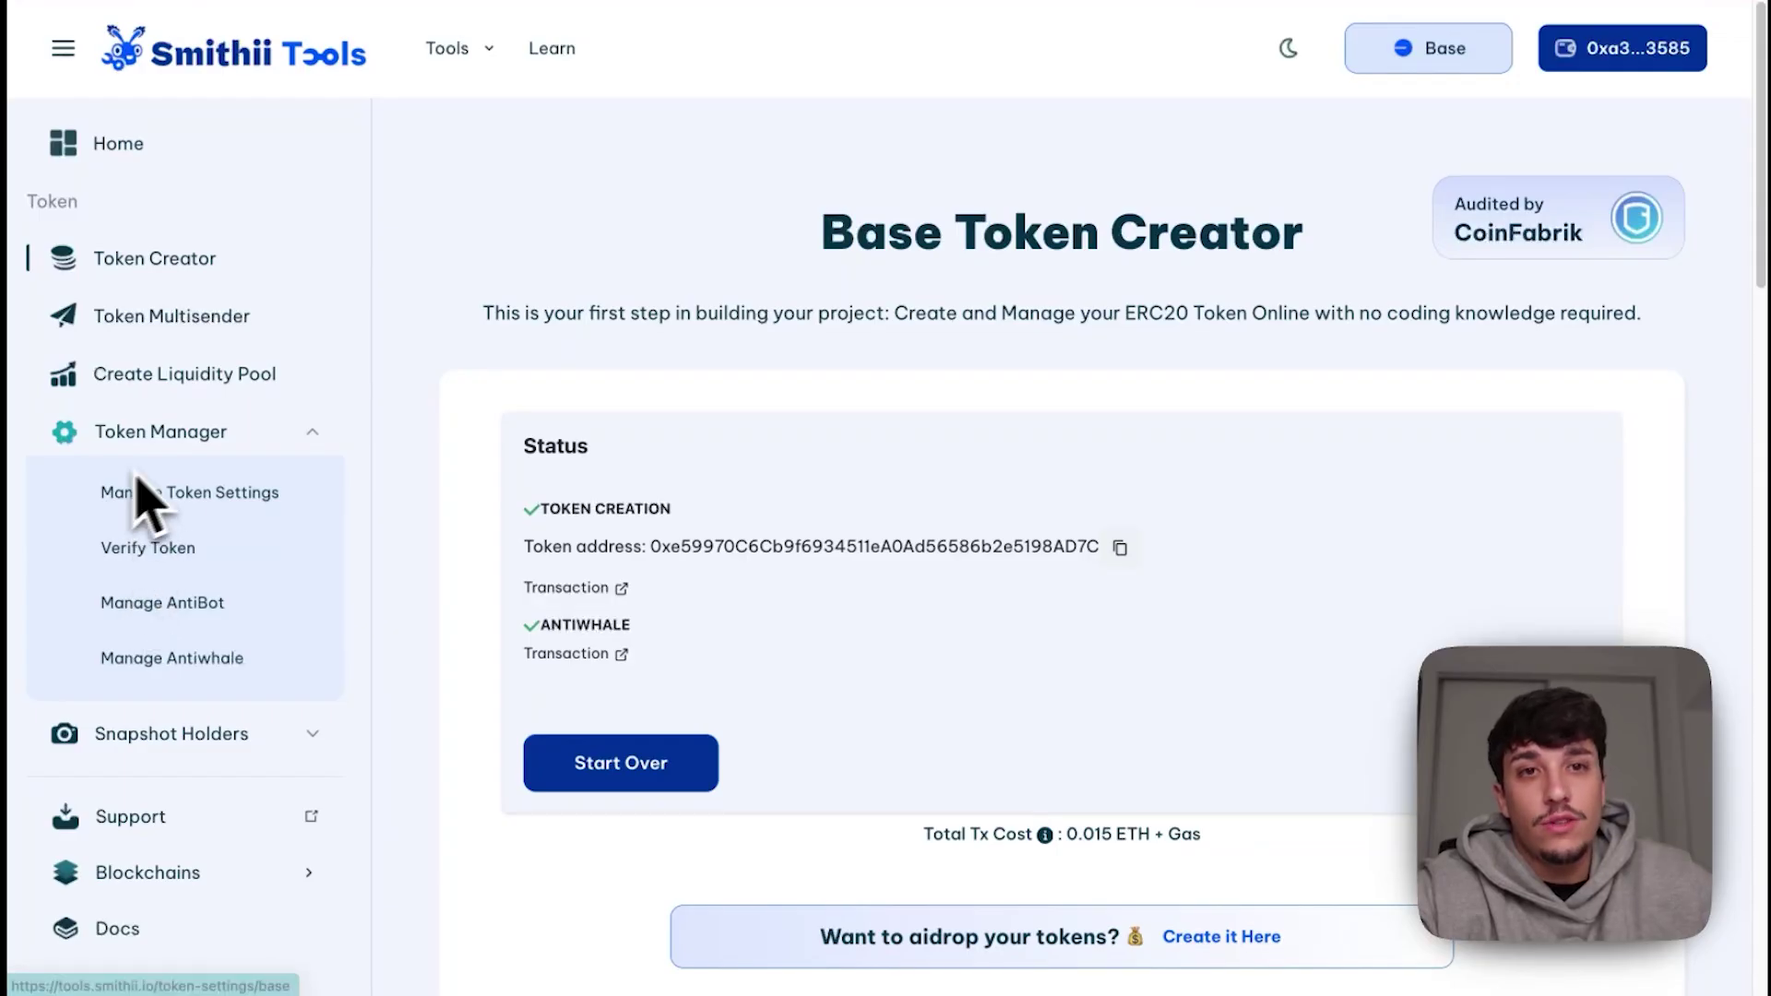
{"action": "left_click", "coordinate": [161, 498]}
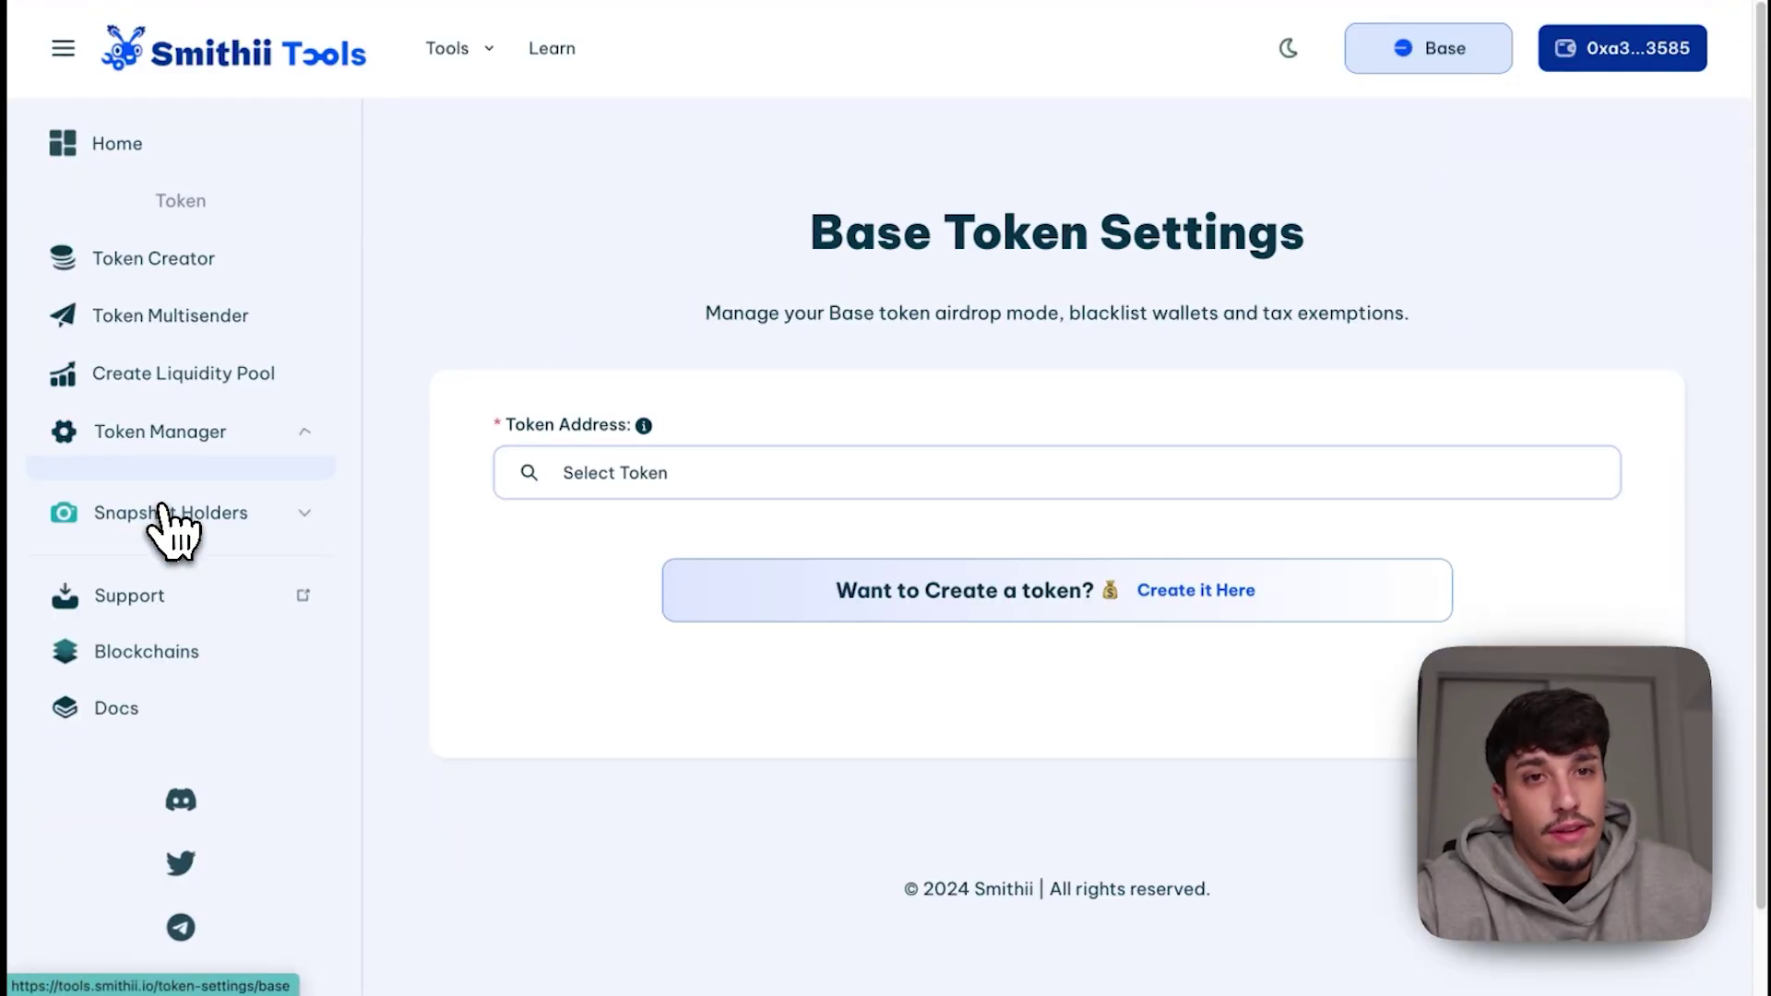
{"action": "left_click", "coordinate": [428, 480]}
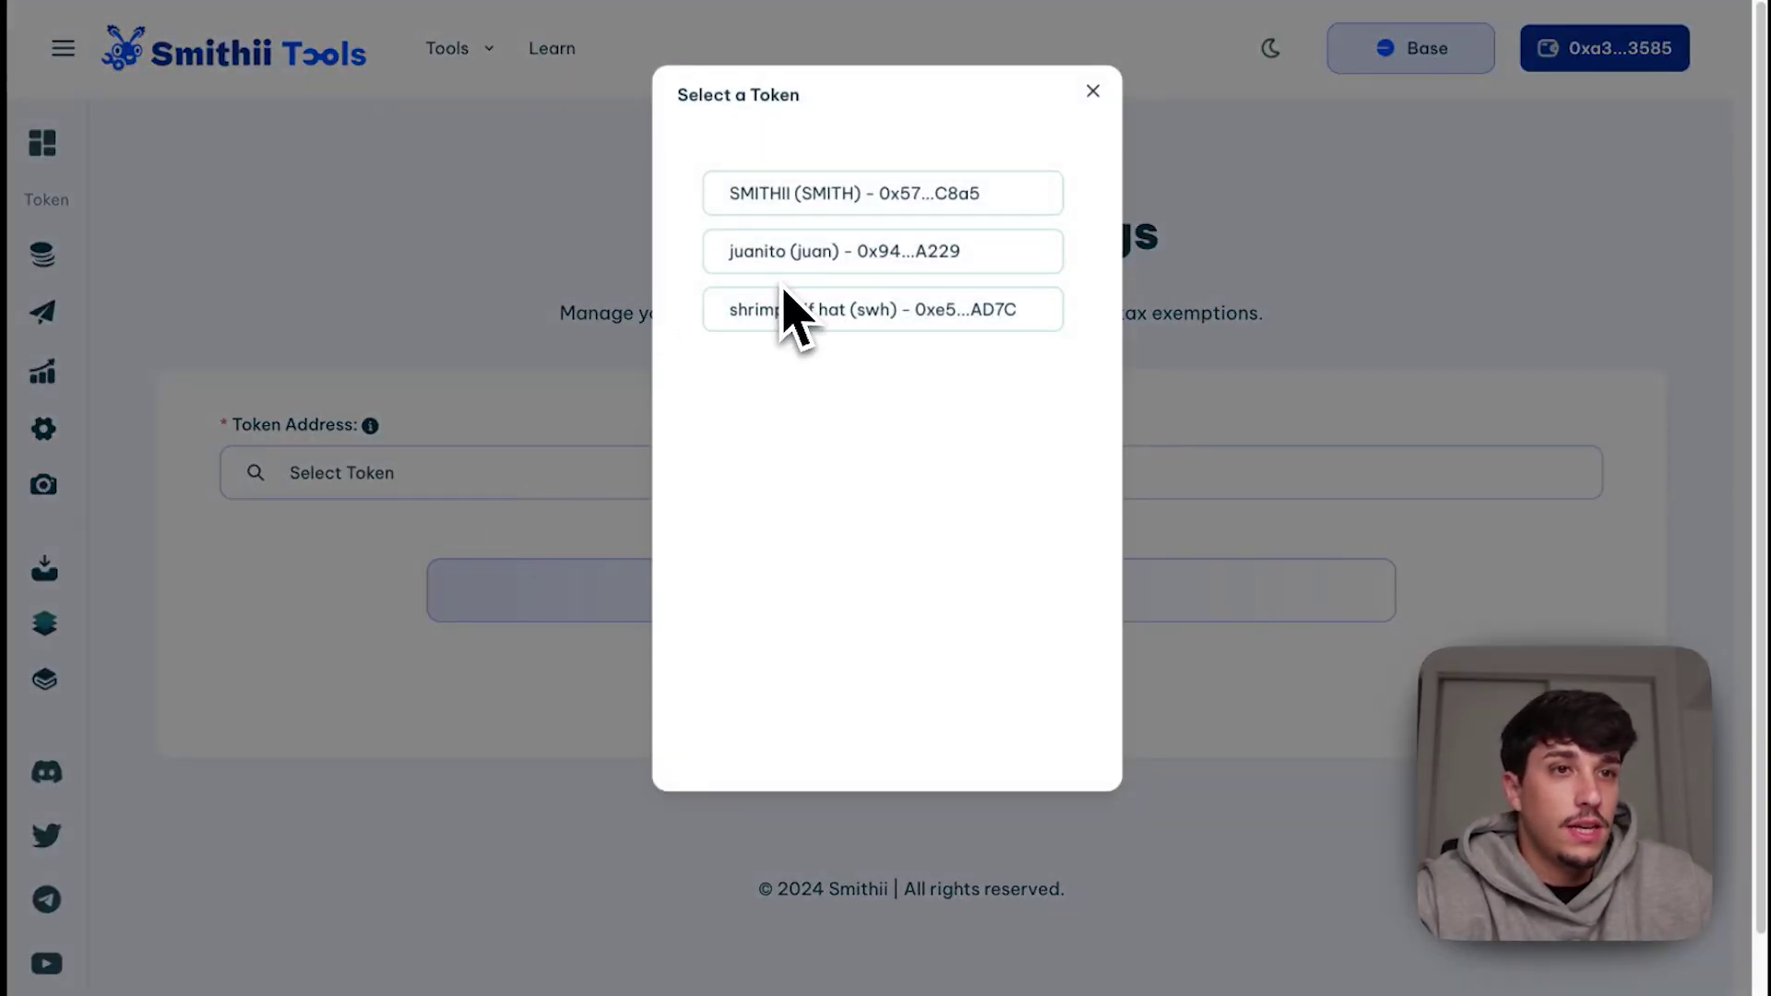
{"action": "left_click", "coordinate": [823, 314]}
Step: Scroll down to review the token's tax receiver section
{"action": "scroll", "coordinate": [816, 360], "scroll_direction": "down", "scroll_amount": 1}
{"action": "scroll", "coordinate": [802, 360], "scroll_direction": "down", "scroll_amount": 3}
{"action": "scroll", "coordinate": [474, 396], "scroll_direction": "down", "scroll_amount": 3}
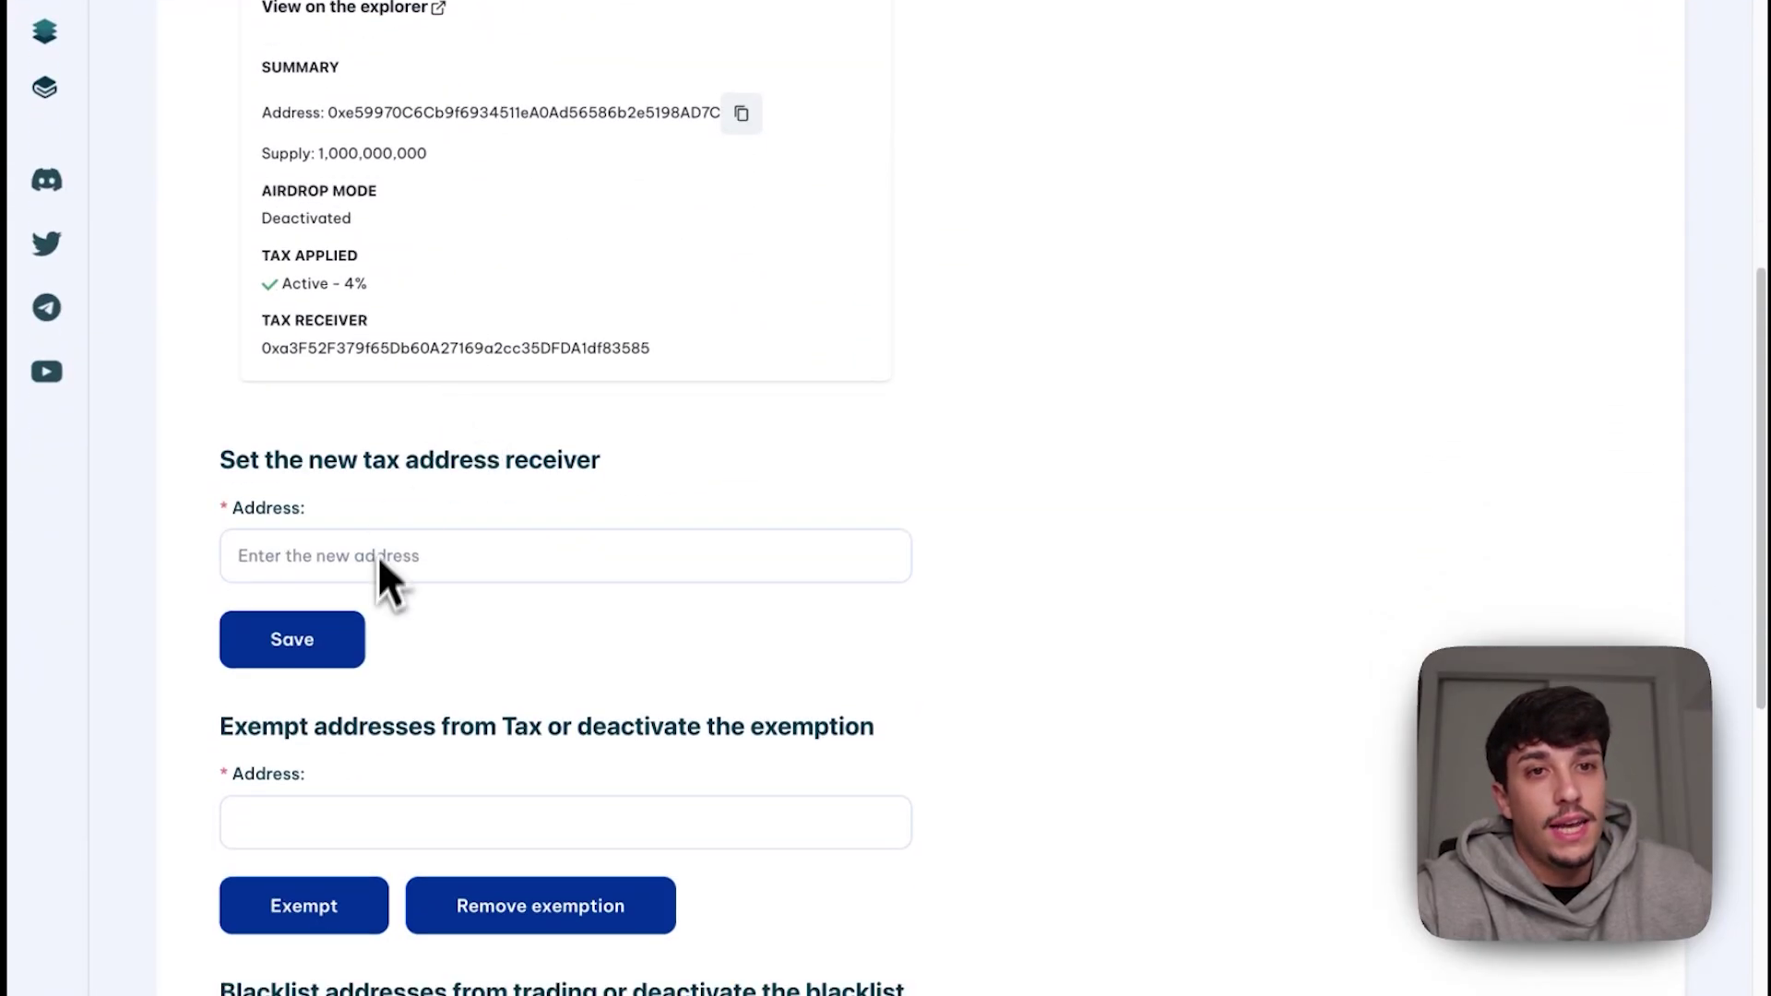
{"action": "left_click_drag", "start_coordinate": [221, 461], "coordinate": [545, 489]}
{"action": "left_click", "coordinate": [523, 481]}
{"action": "scroll", "coordinate": [415, 513], "scroll_direction": "up", "scroll_amount": 1}
{"action": "scroll", "coordinate": [348, 632], "scroll_direction": "down", "scroll_amount": 2}
Step: Review the tax exemption and blacklist sections further down the settings page
{"action": "left_click_drag", "start_coordinate": [292, 607], "coordinate": [514, 585]}
{"action": "scroll", "coordinate": [526, 620], "scroll_direction": "down", "scroll_amount": 1}
{"action": "left_click", "coordinate": [554, 614]}
{"action": "scroll", "coordinate": [701, 627], "scroll_direction": "down", "scroll_amount": 1}
{"action": "left_click_drag", "start_coordinate": [407, 744], "coordinate": [861, 732]}
{"action": "scroll", "coordinate": [869, 762], "scroll_direction": "down", "scroll_amount": 2}
{"action": "left_click", "coordinate": [1039, 573]}
{"action": "scroll", "coordinate": [978, 687], "scroll_direction": "up", "scroll_amount": 10}
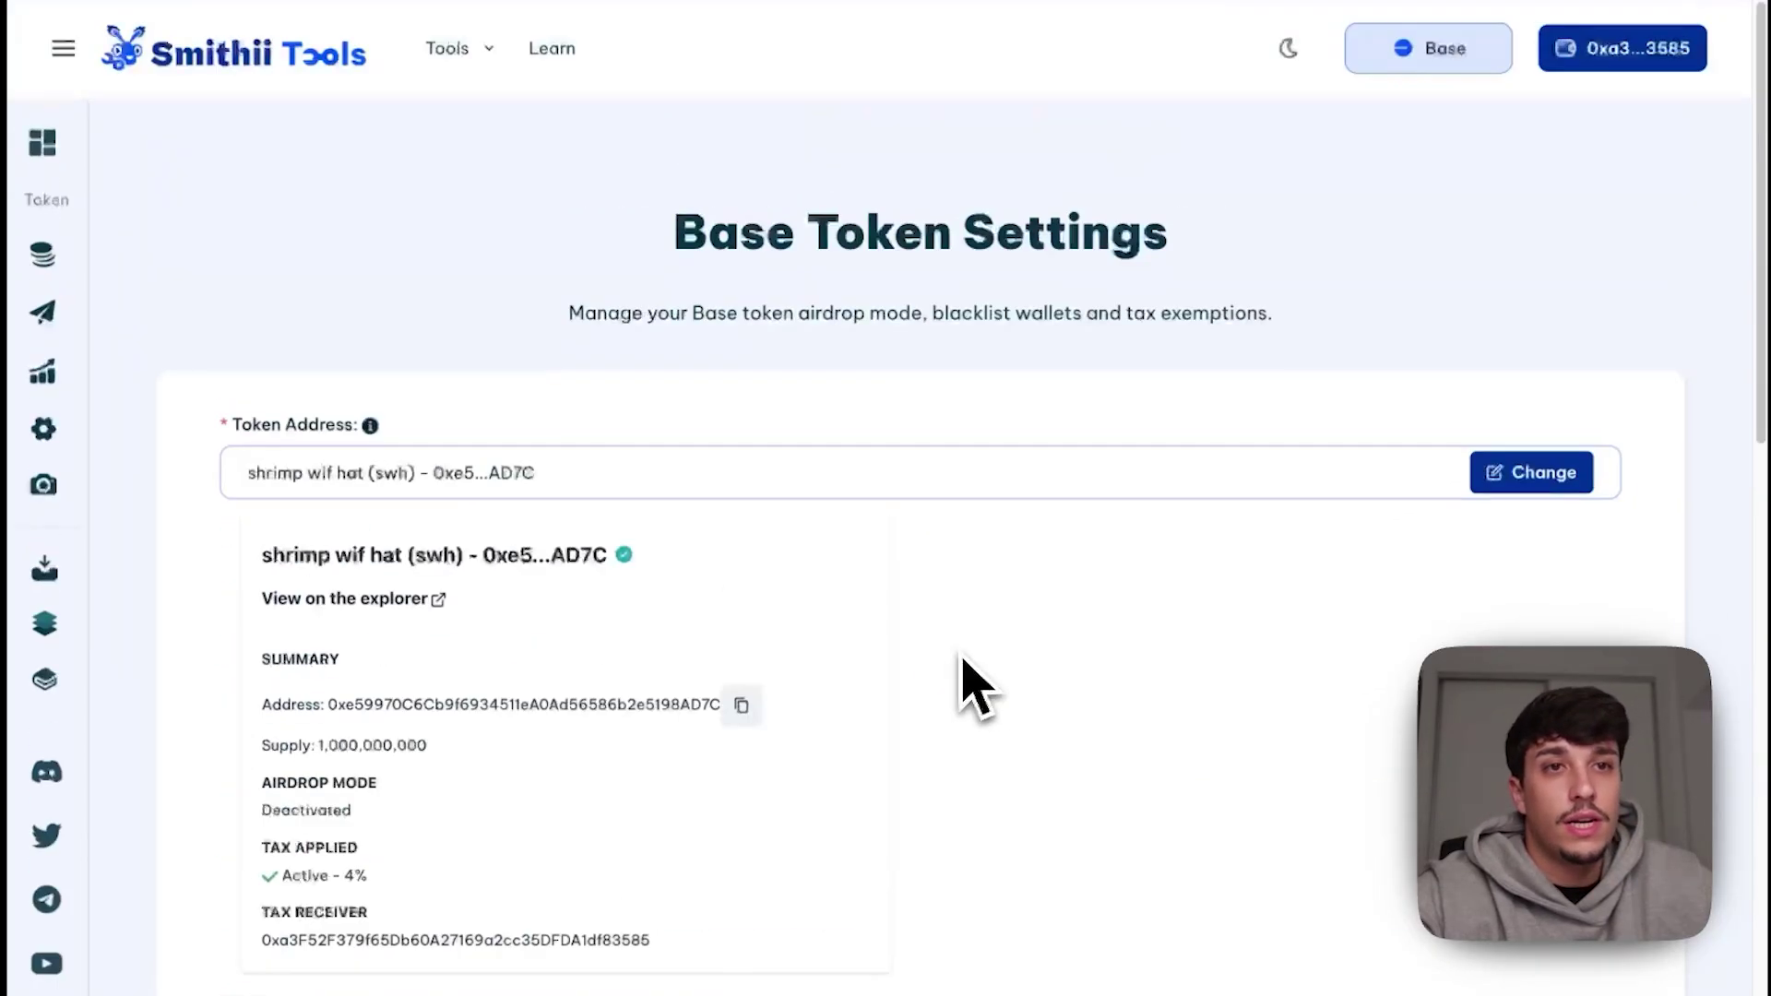
{"action": "scroll", "coordinate": [848, 632], "scroll_direction": "down", "scroll_amount": 3}
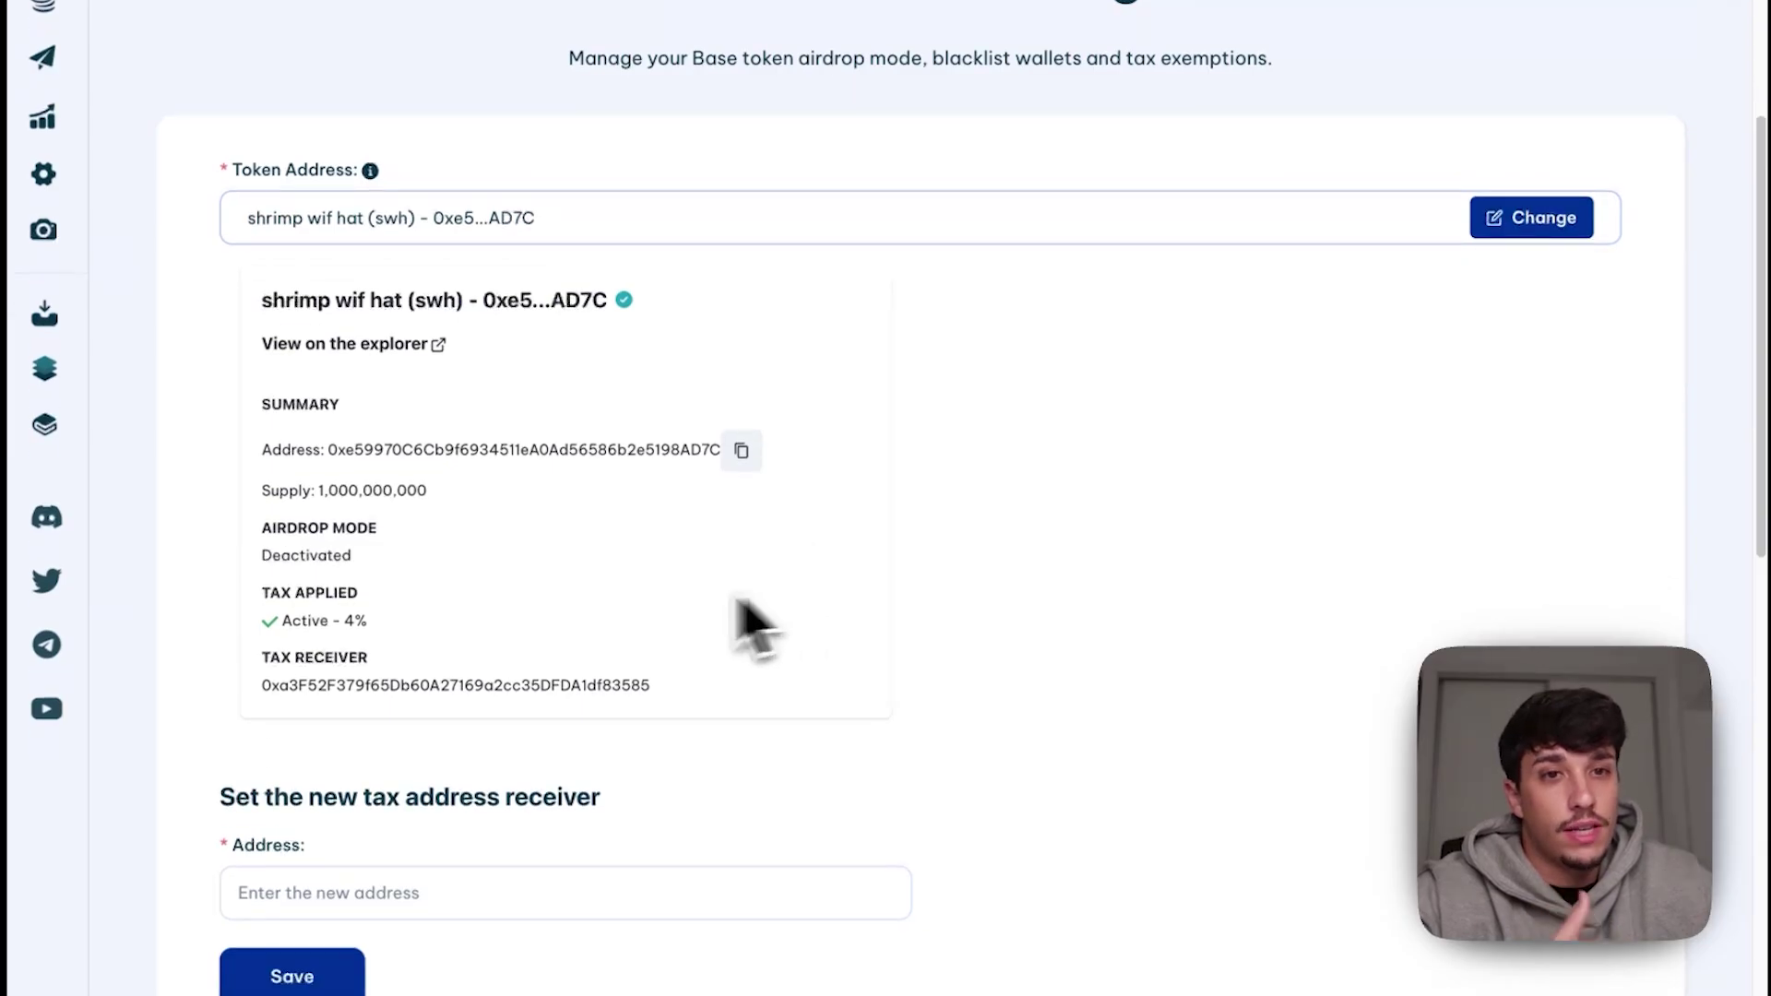
{"action": "scroll", "coordinate": [775, 622], "scroll_direction": "down", "scroll_amount": 1}
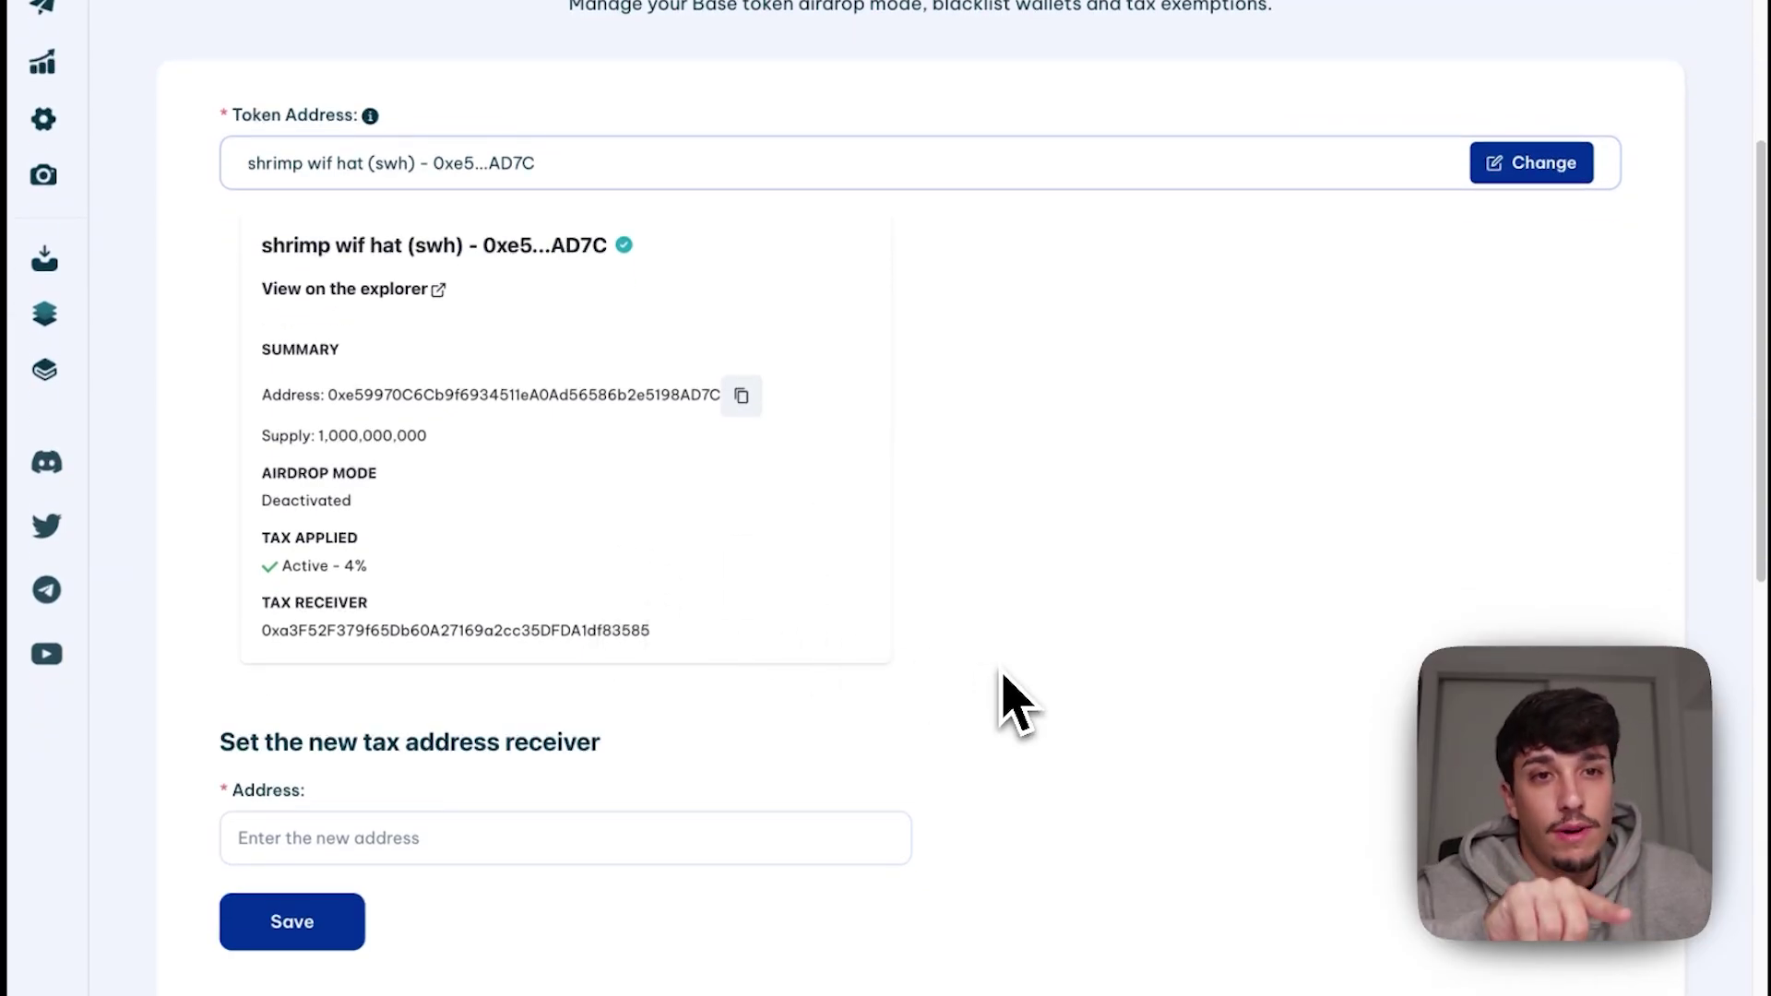
{"action": "scroll", "coordinate": [1014, 706], "scroll_direction": "up", "scroll_amount": 4}
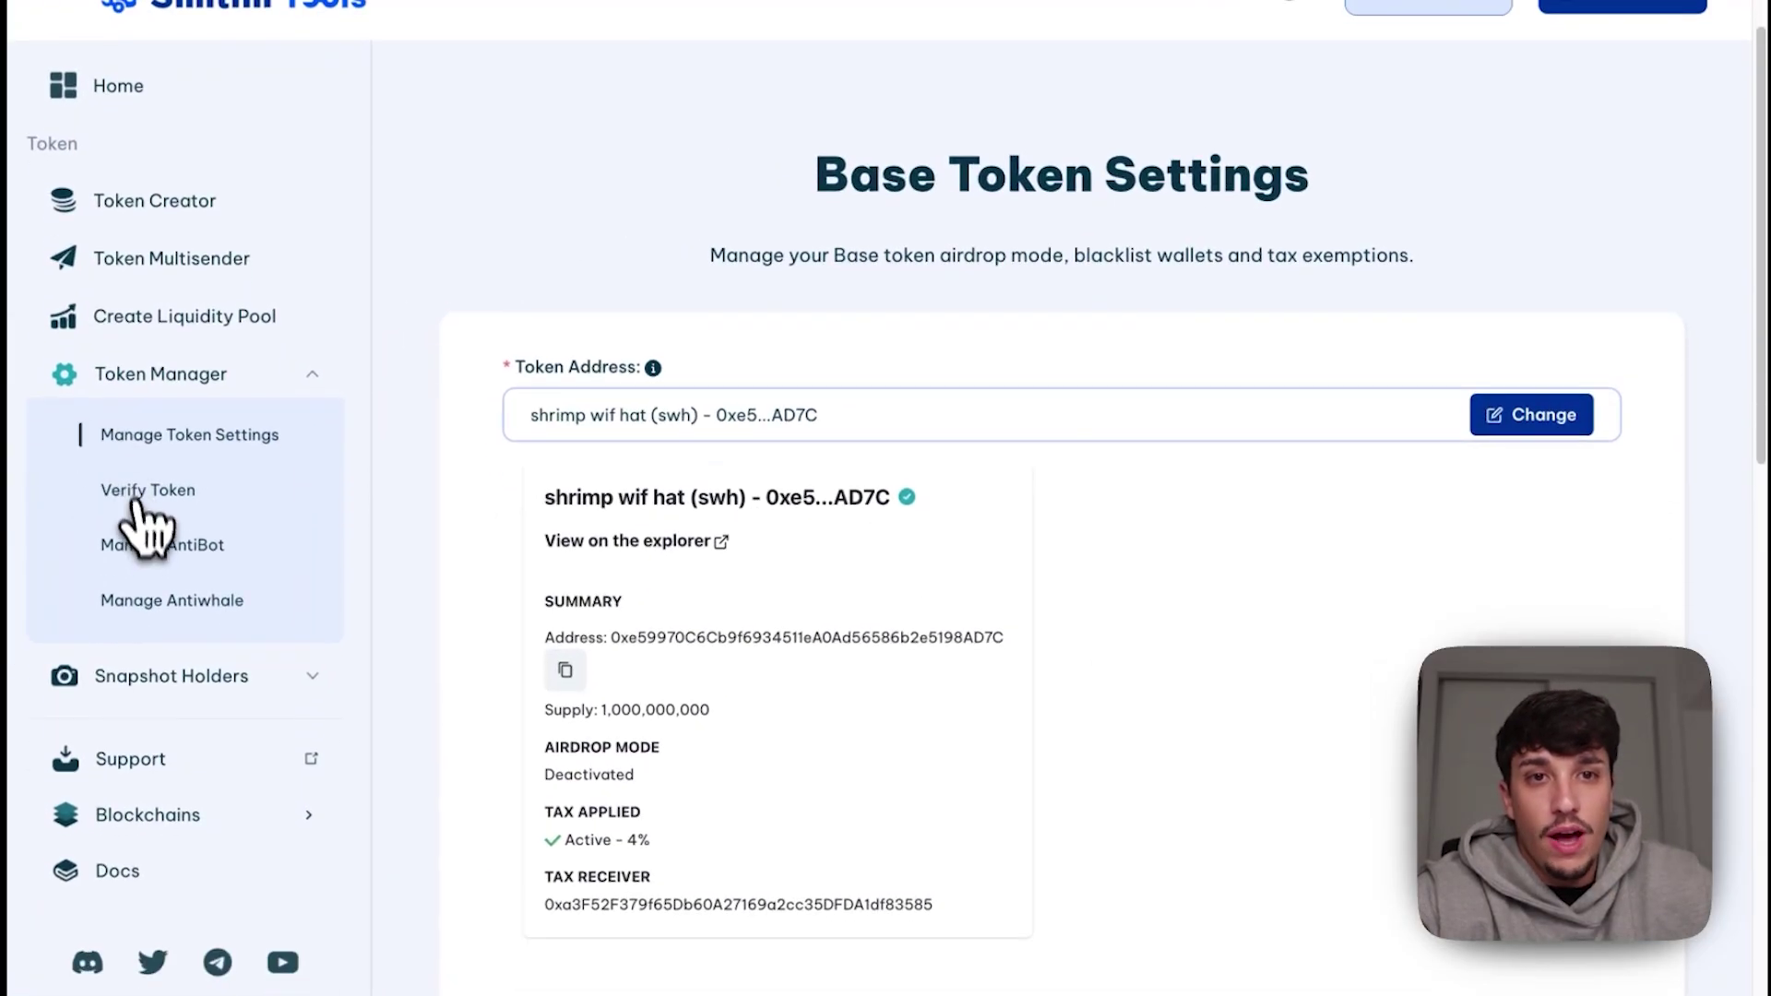
Step: Load shrimp wif hat (swh) on the Manage AntiBot page to check its anti-bot settings
{"action": "left_click", "coordinate": [139, 542]}
{"action": "scroll", "coordinate": [397, 503], "scroll_direction": "down", "scroll_amount": 1}
{"action": "left_click", "coordinate": [466, 475]}
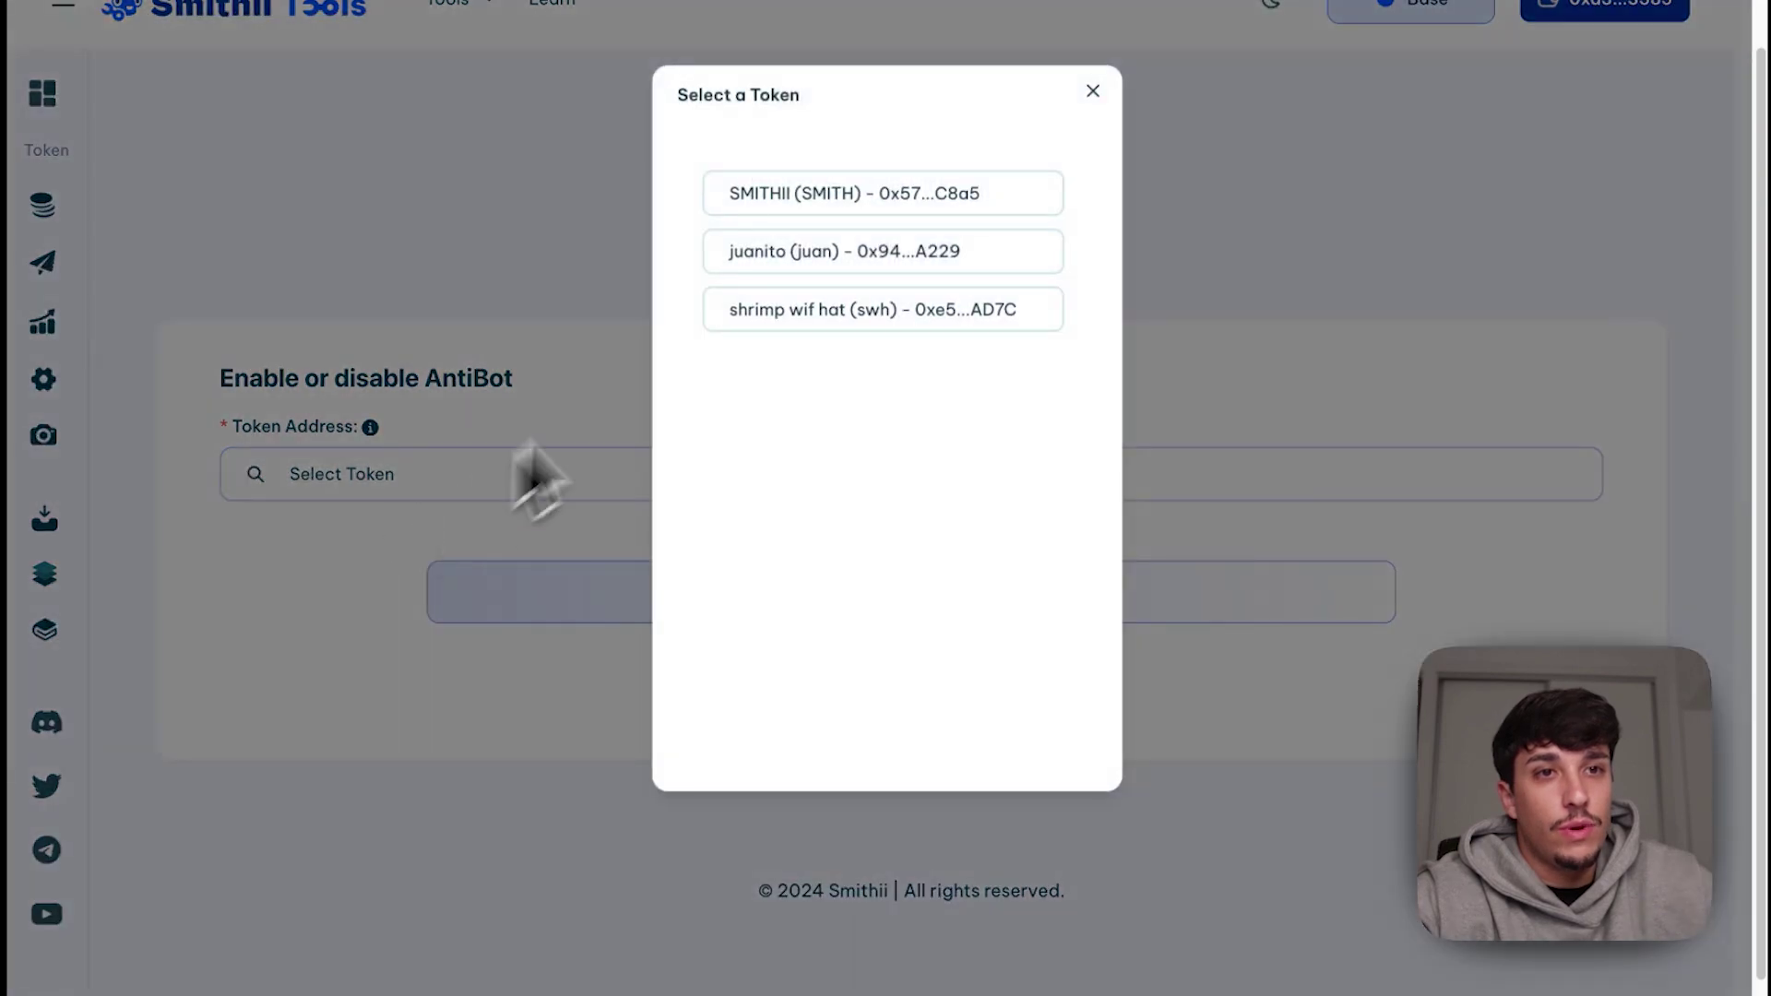
{"action": "left_click", "coordinate": [779, 310]}
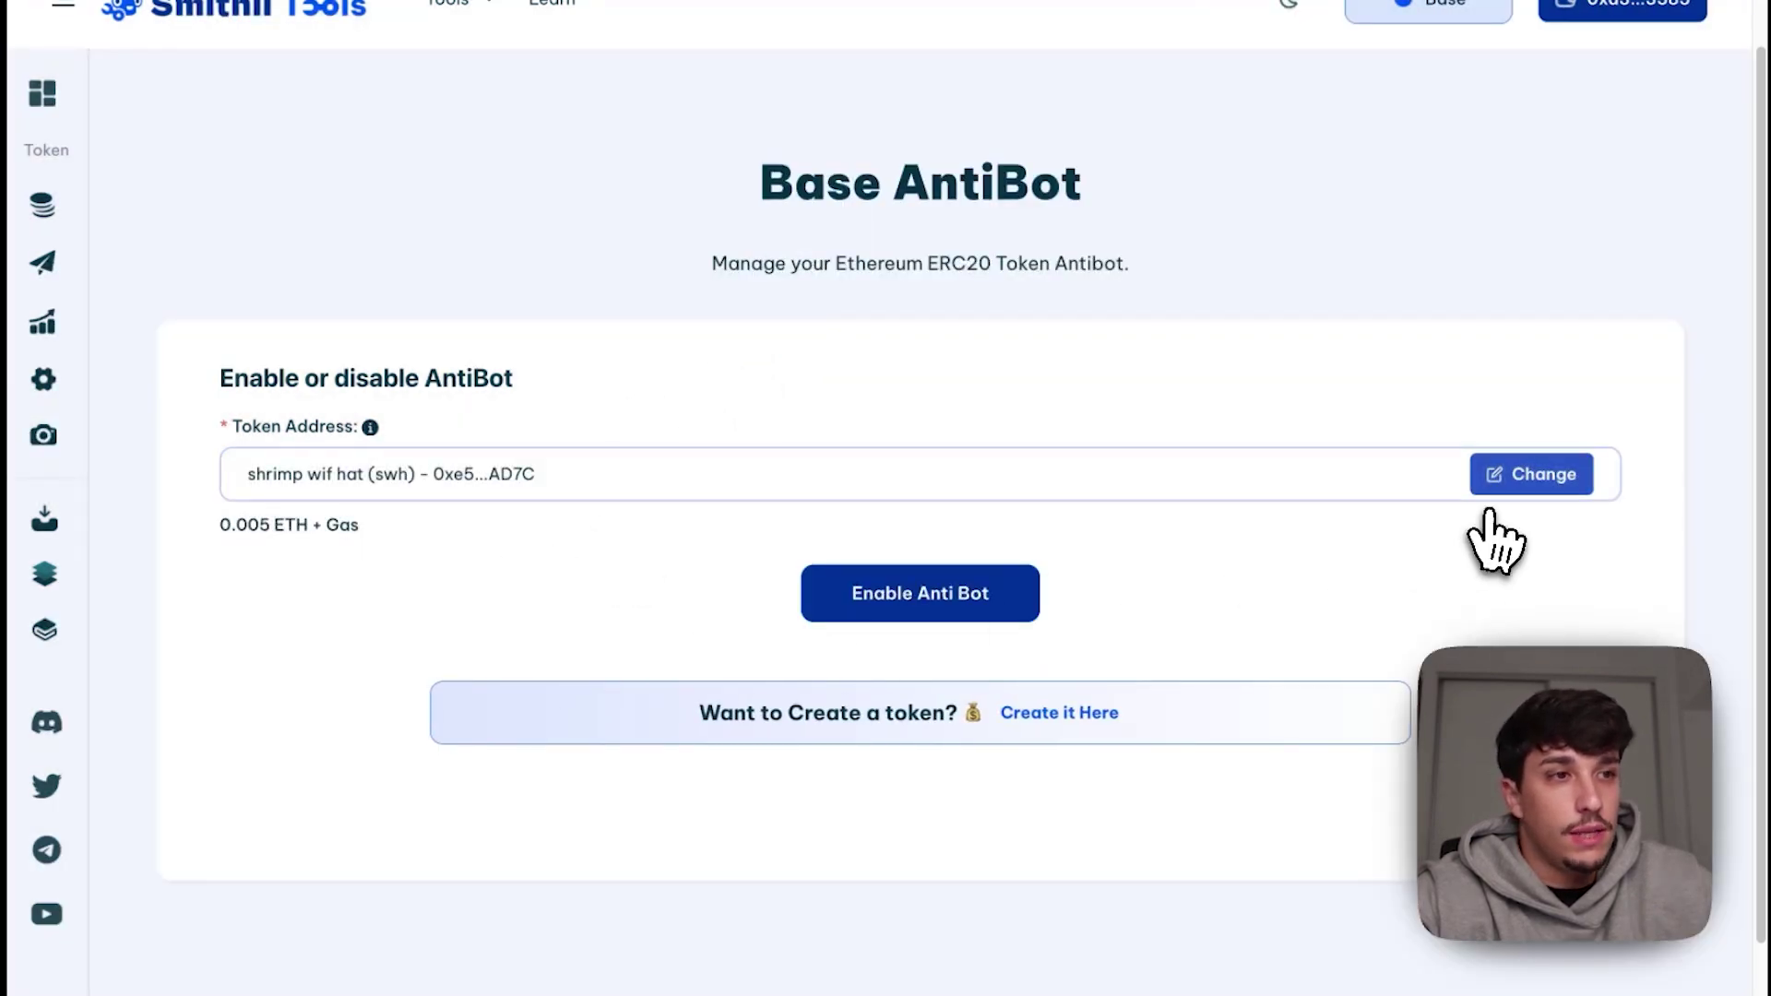
{"action": "scroll", "coordinate": [641, 595], "scroll_direction": "up", "scroll_amount": 1}
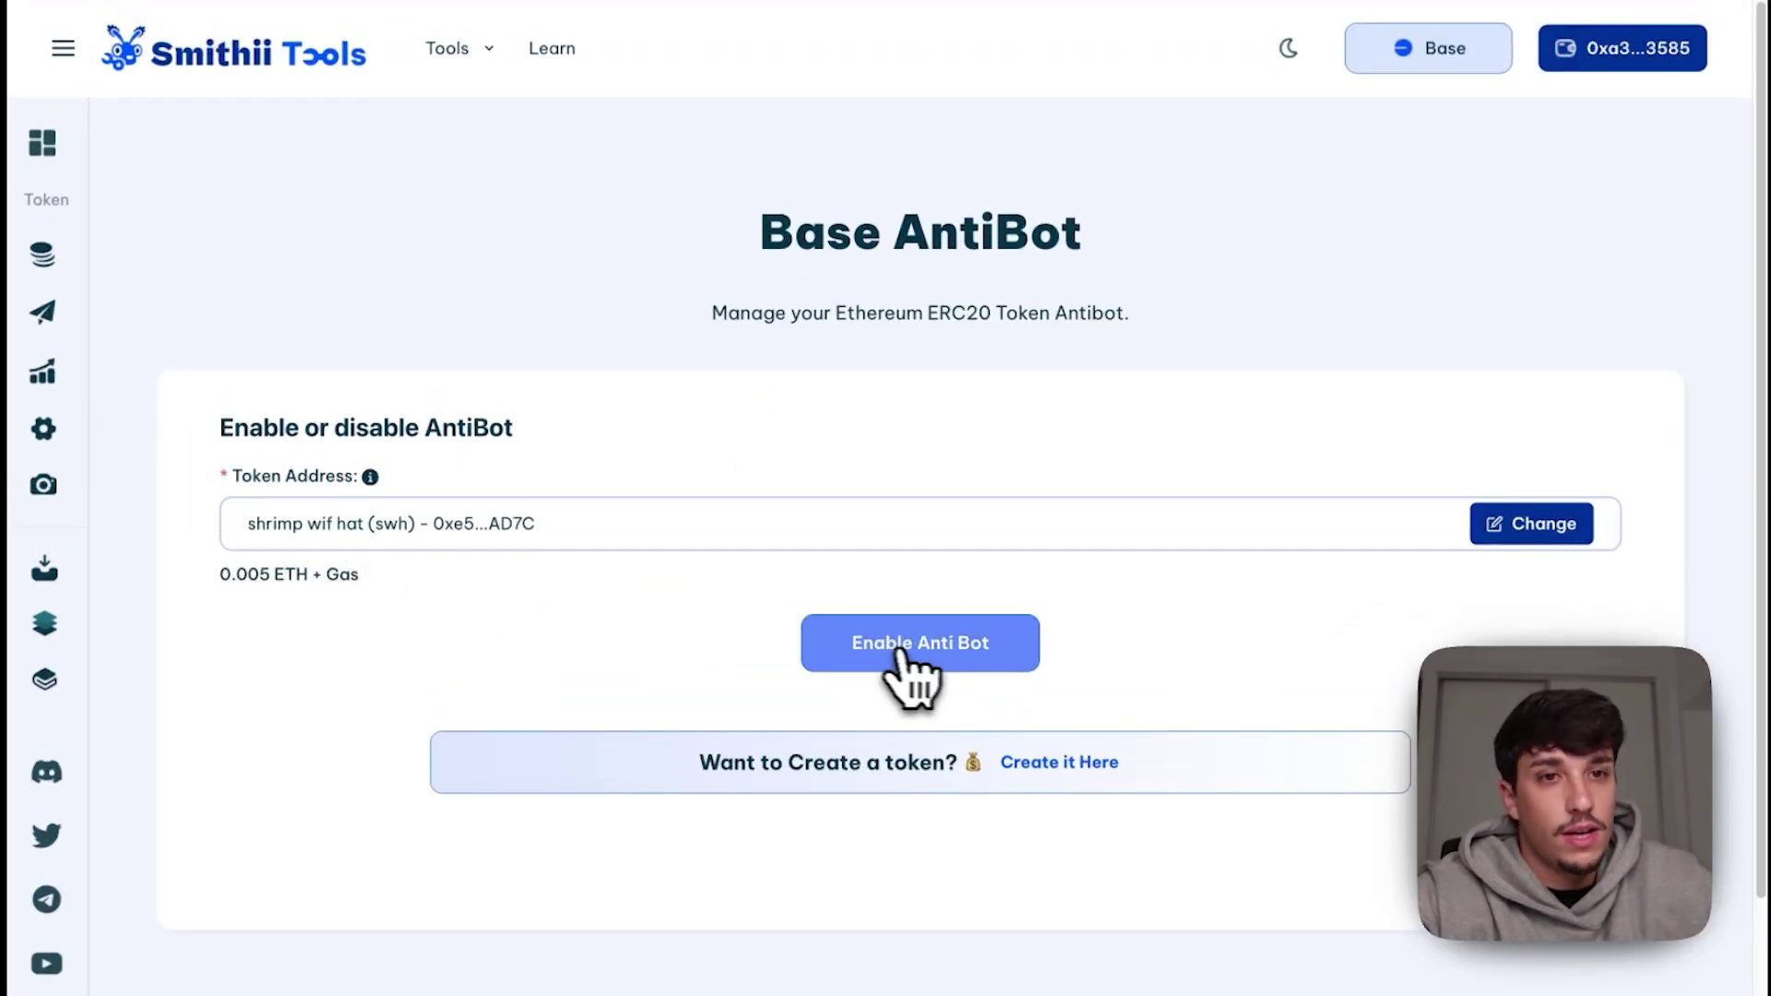
Step: Load shrimp wif hat on the Manage Antiwhale page and review its anti-whale limits
{"action": "mouse_move", "coordinate": [230, 486]}
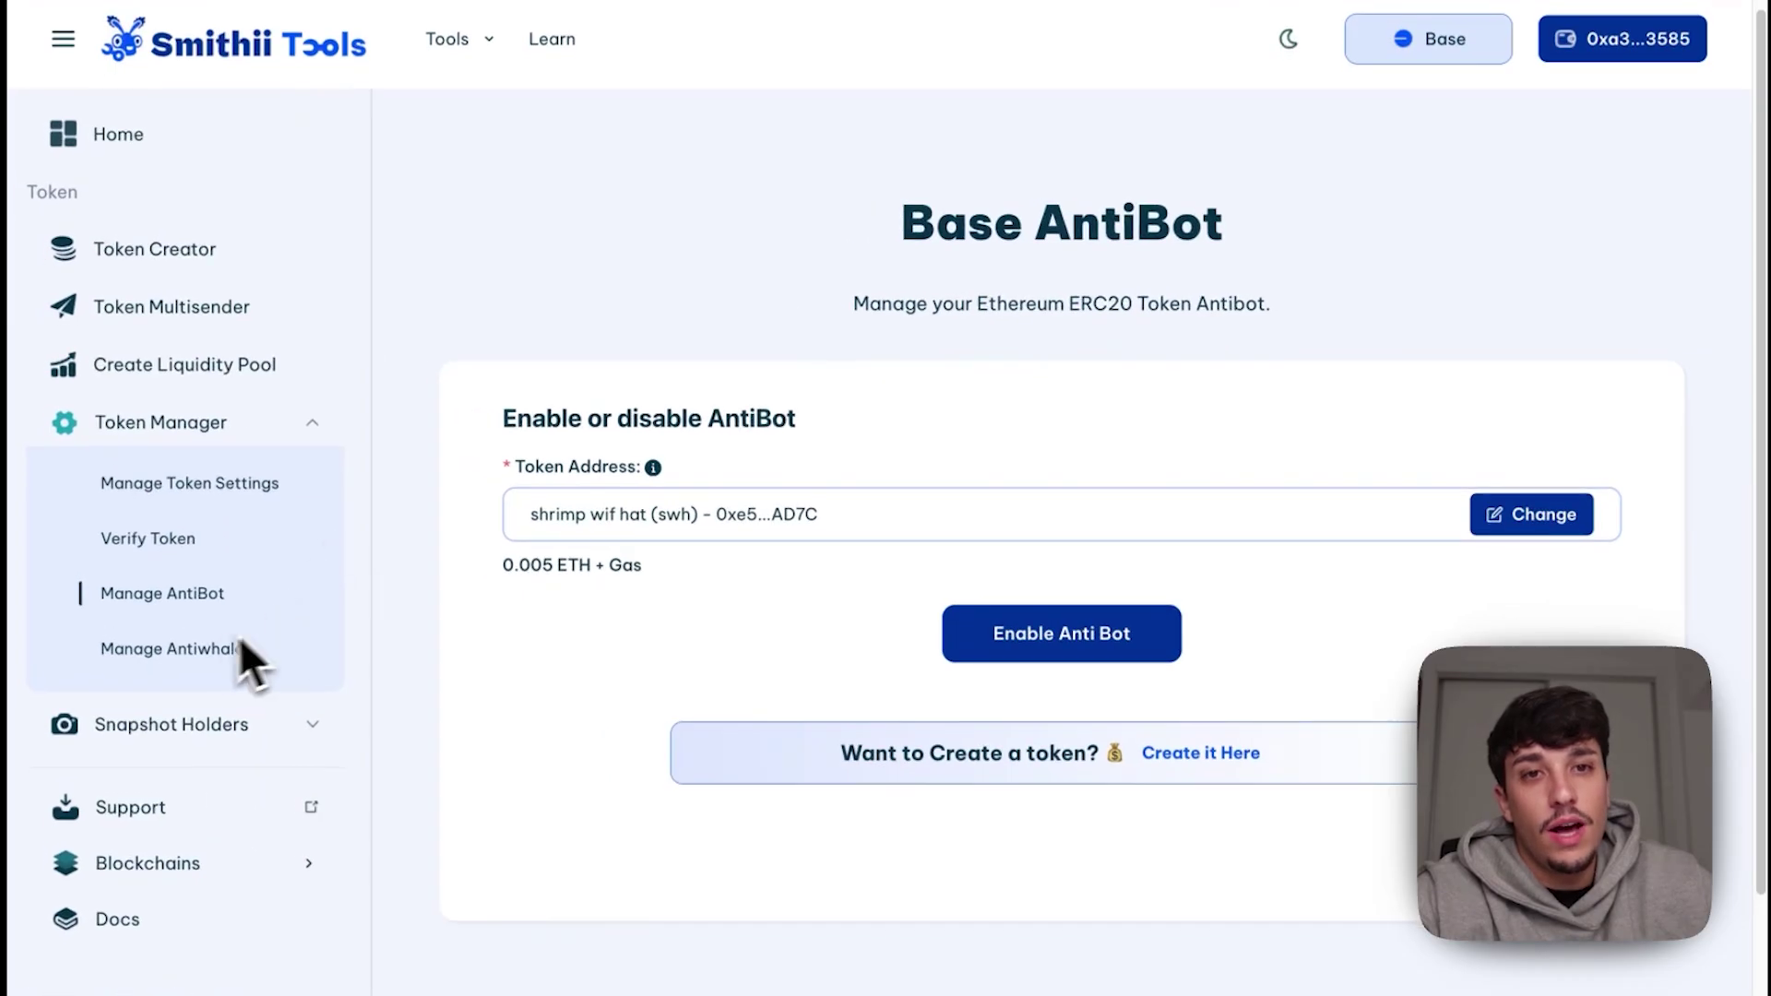
{"action": "left_click", "coordinate": [249, 648]}
{"action": "left_click", "coordinate": [461, 475]}
{"action": "left_click", "coordinate": [816, 312]}
{"action": "scroll", "coordinate": [535, 410], "scroll_direction": "down", "scroll_amount": 6}
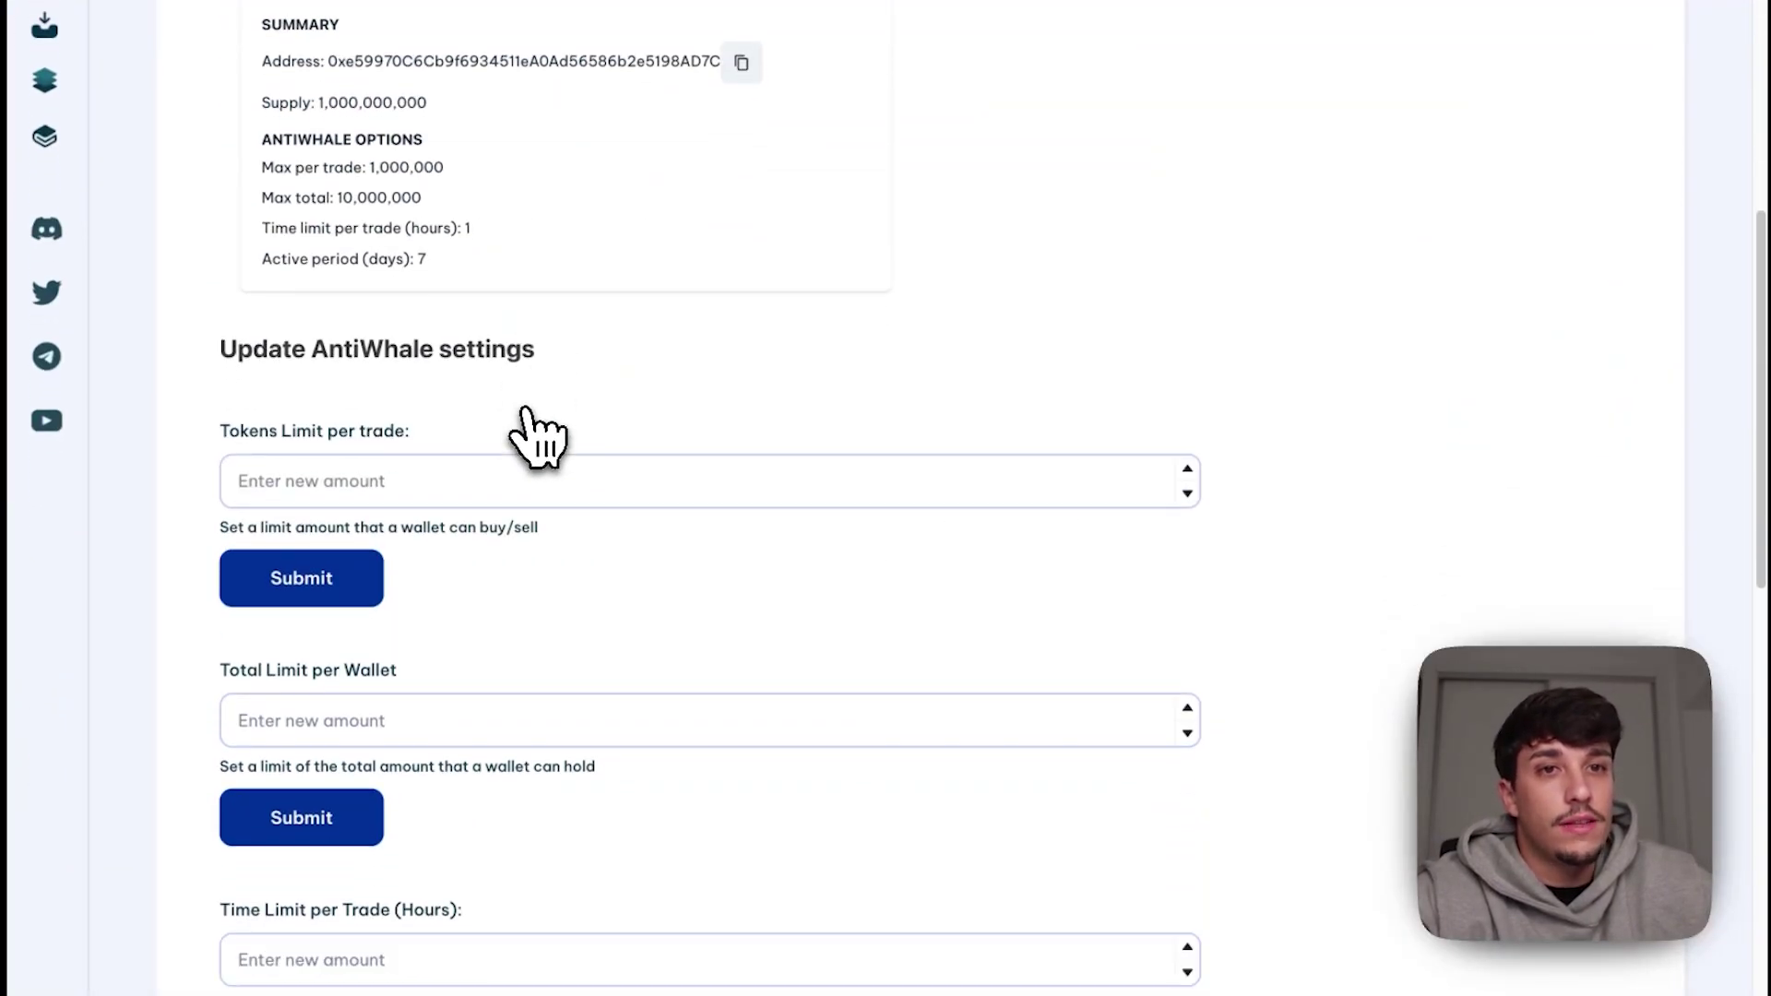
{"action": "scroll", "coordinate": [537, 433], "scroll_direction": "down", "scroll_amount": 12}
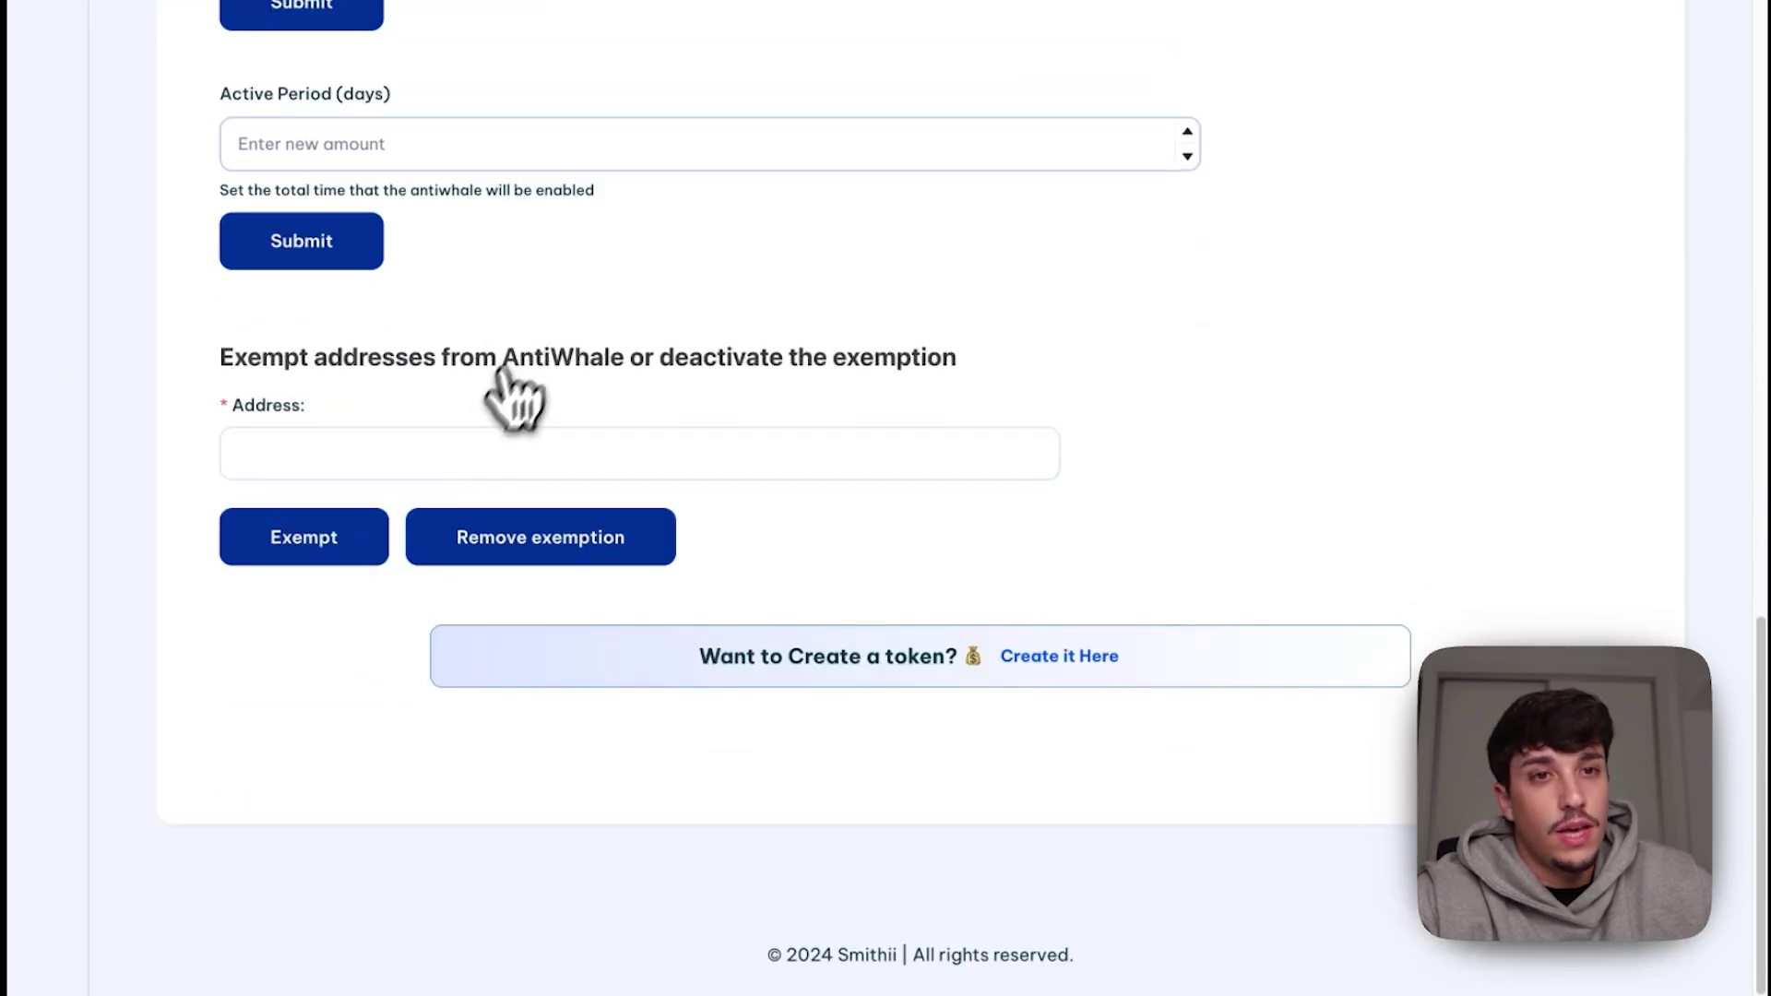
{"action": "scroll", "coordinate": [590, 461], "scroll_direction": "up", "scroll_amount": 15}
{"action": "scroll", "coordinate": [554, 539], "scroll_direction": "down", "scroll_amount": 1}
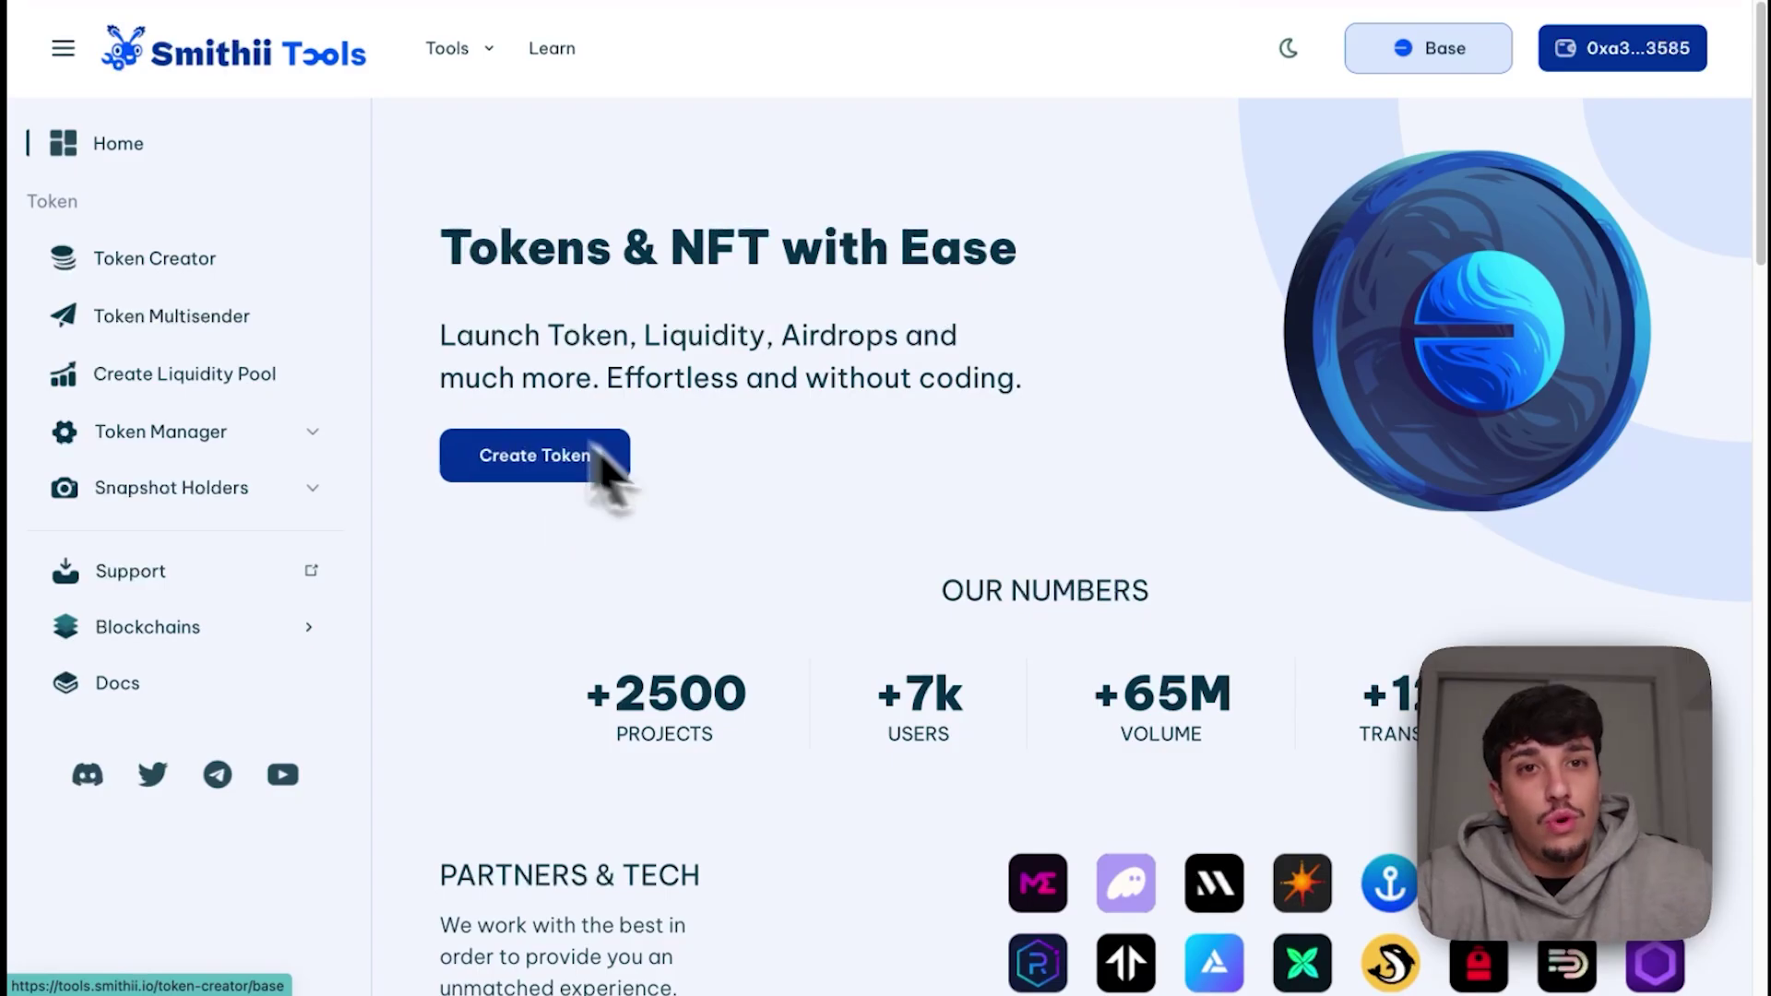
Step: Open Create Liquidity Pool and look over its empty Base and Quote token fields
{"action": "left_click", "coordinate": [230, 374]}
{"action": "scroll", "coordinate": [985, 378], "scroll_direction": "down", "scroll_amount": 1}
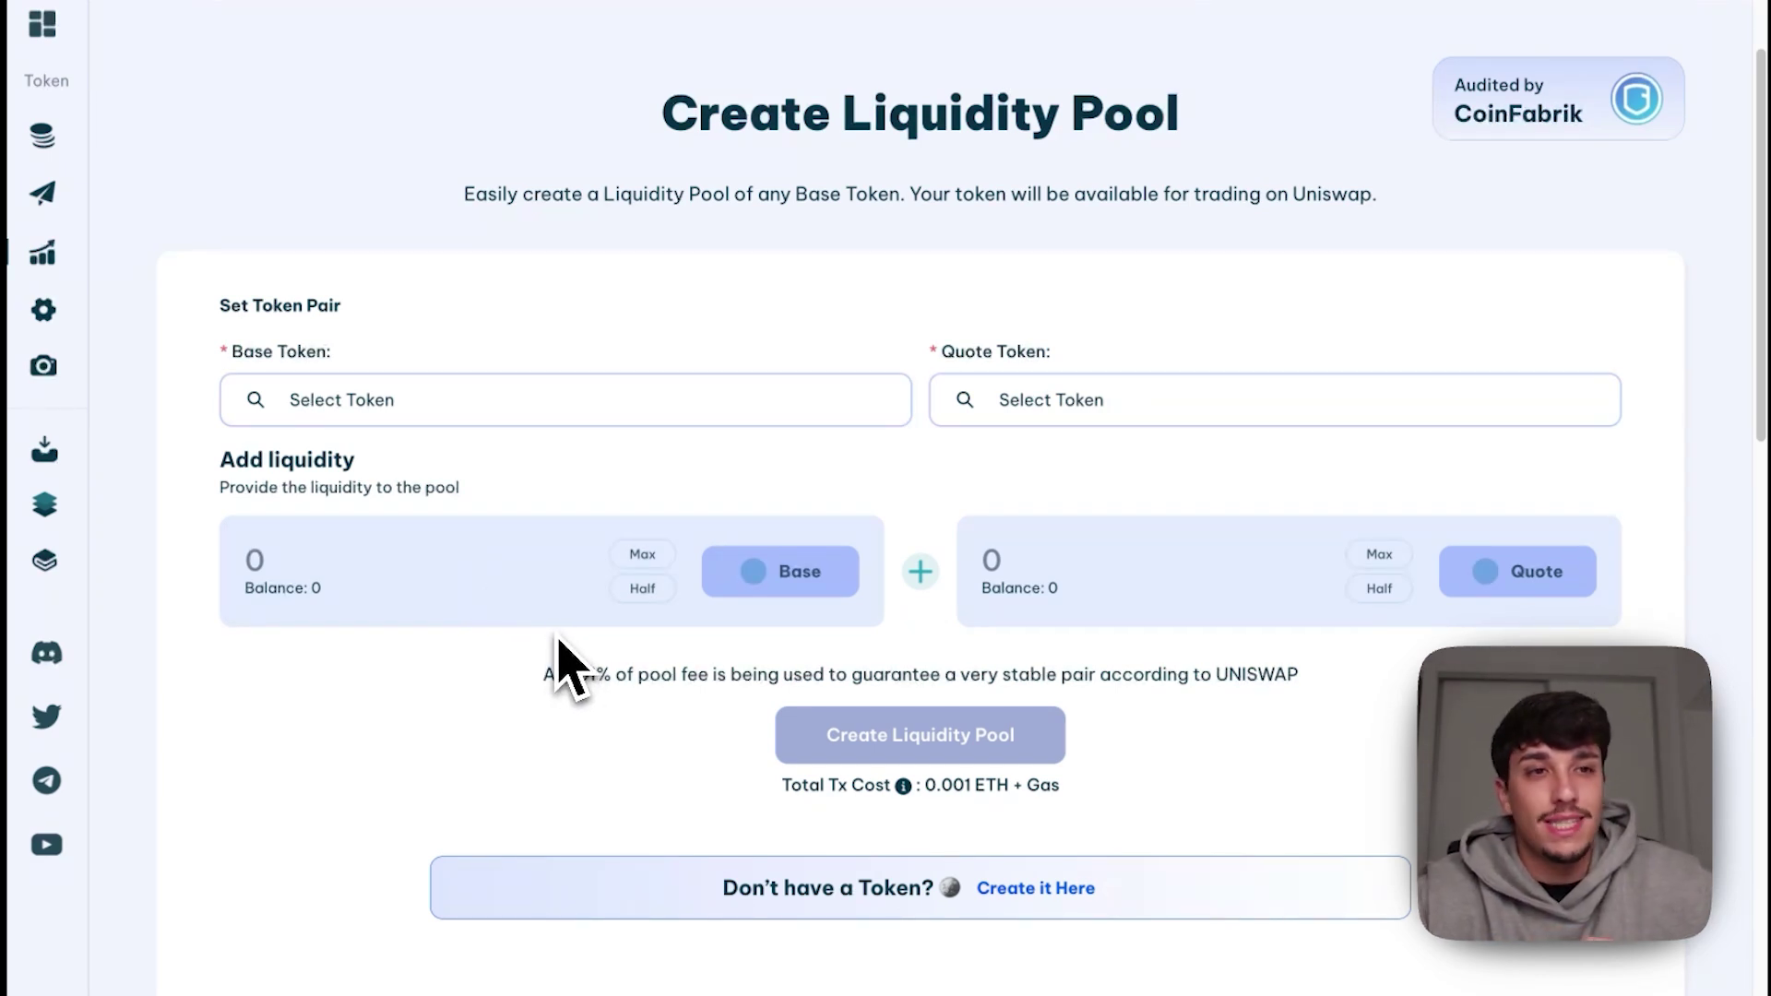
{"action": "scroll", "coordinate": [541, 522], "scroll_direction": "up", "scroll_amount": 1}
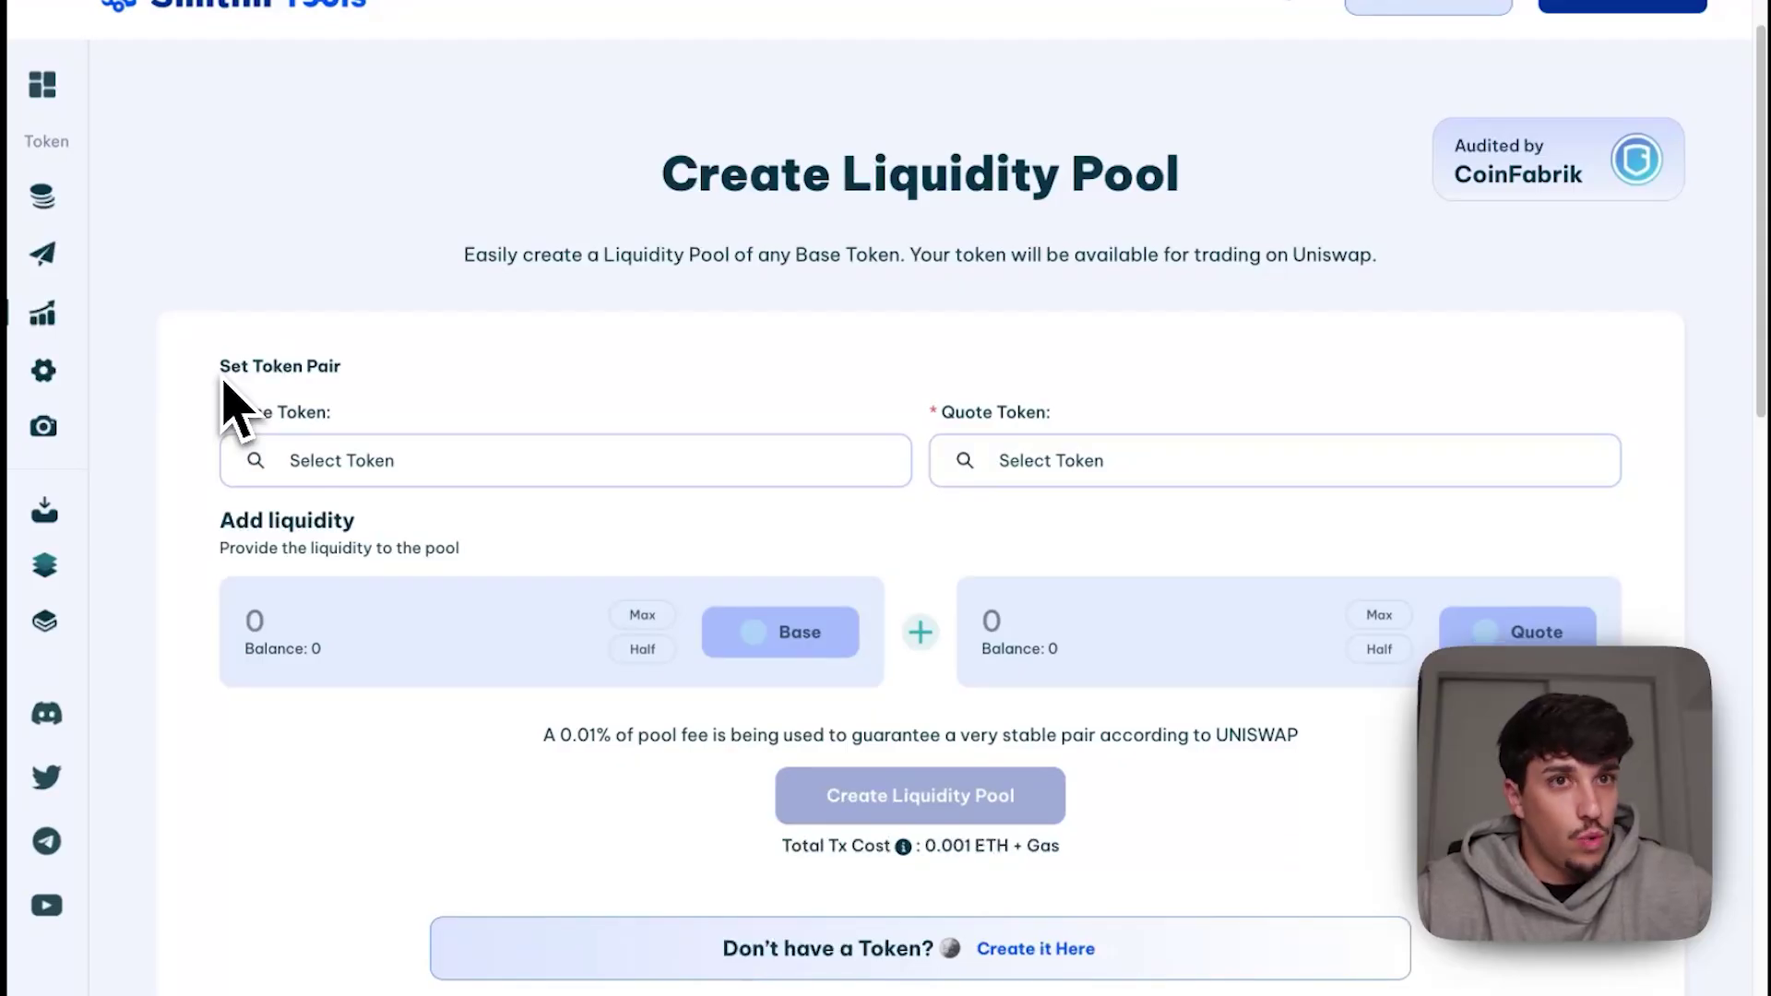
{"action": "scroll", "coordinate": [633, 378], "scroll_direction": "up", "scroll_amount": 1}
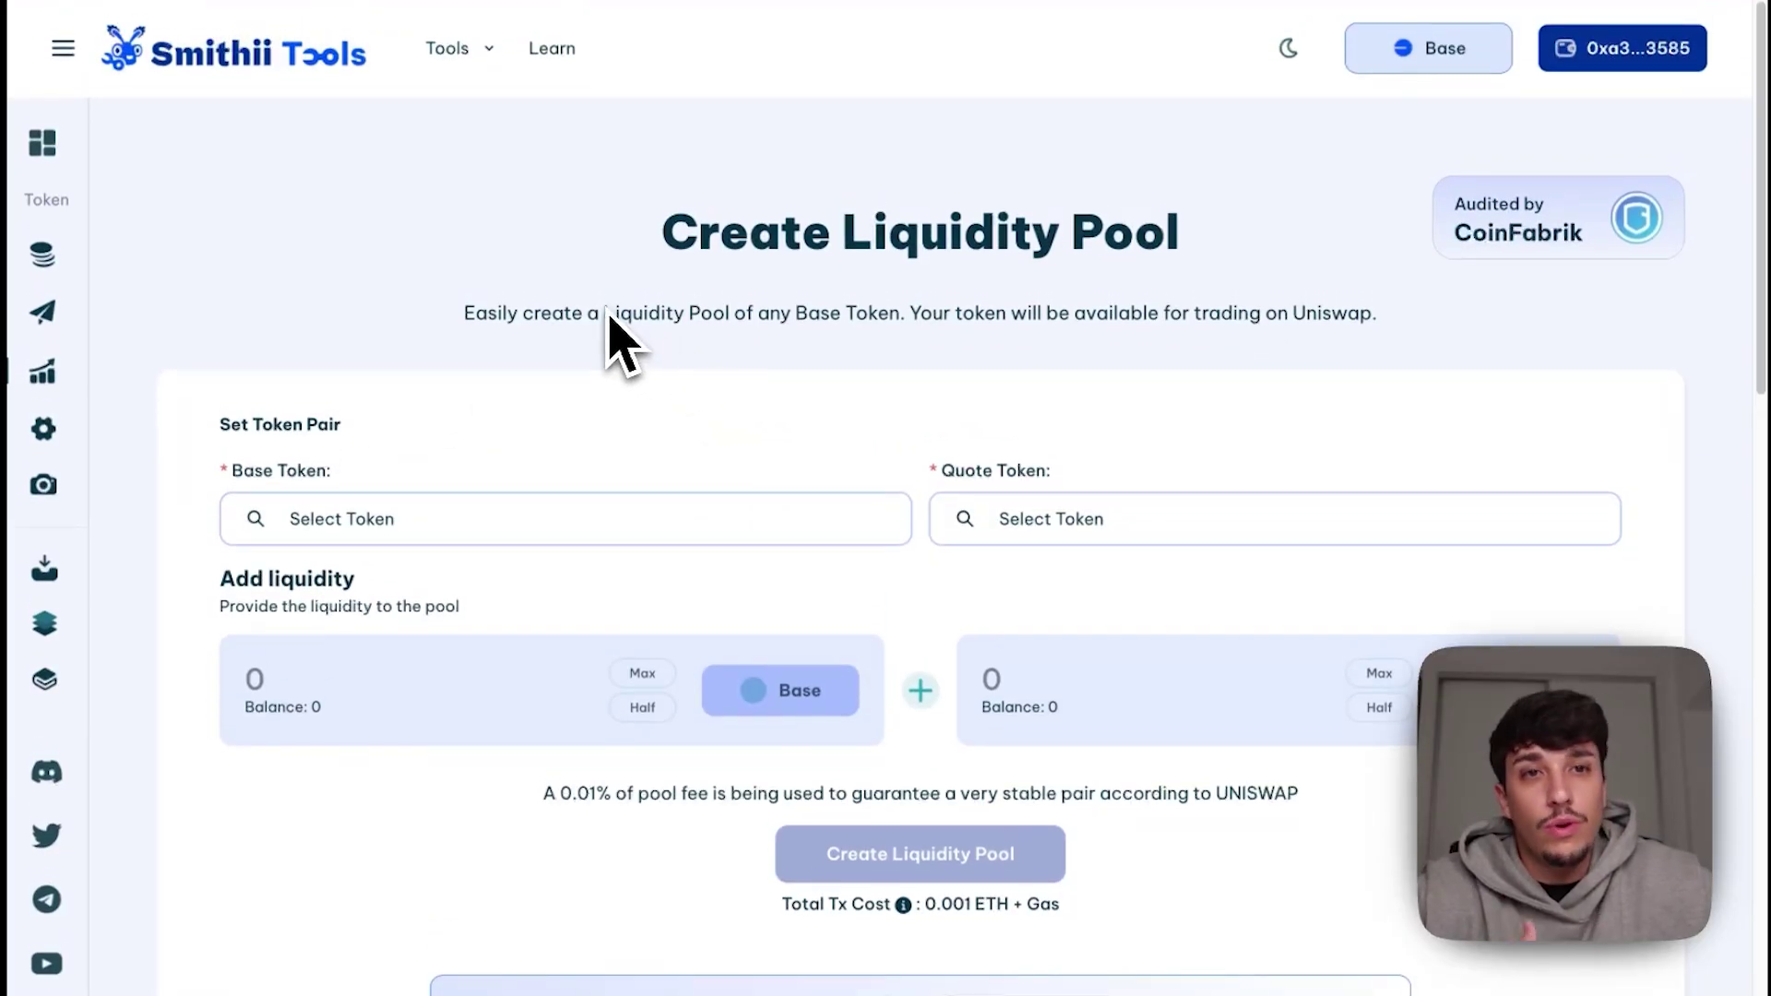
{"action": "left_click_drag", "start_coordinate": [237, 472], "coordinate": [395, 475]}
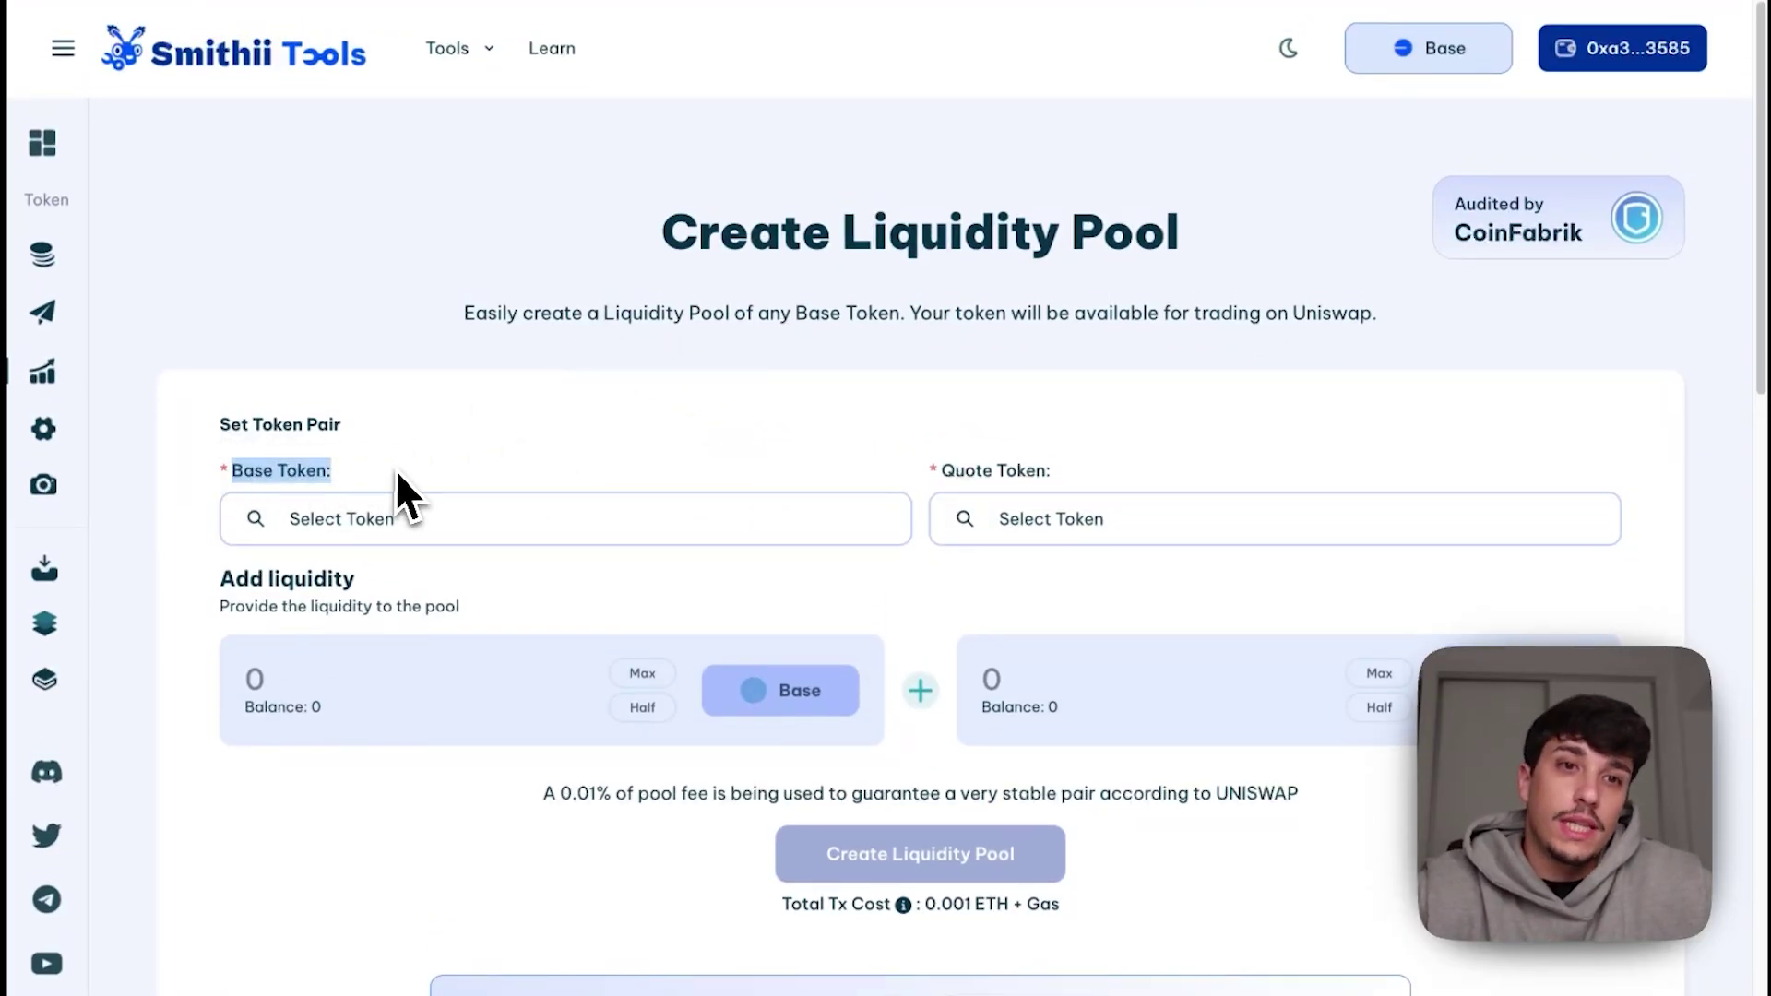
Step: Pair shrimp wif hat (swh) as Base Token with WETH as Quote Token, using 0.01 WETH
{"action": "left_click", "coordinate": [419, 533]}
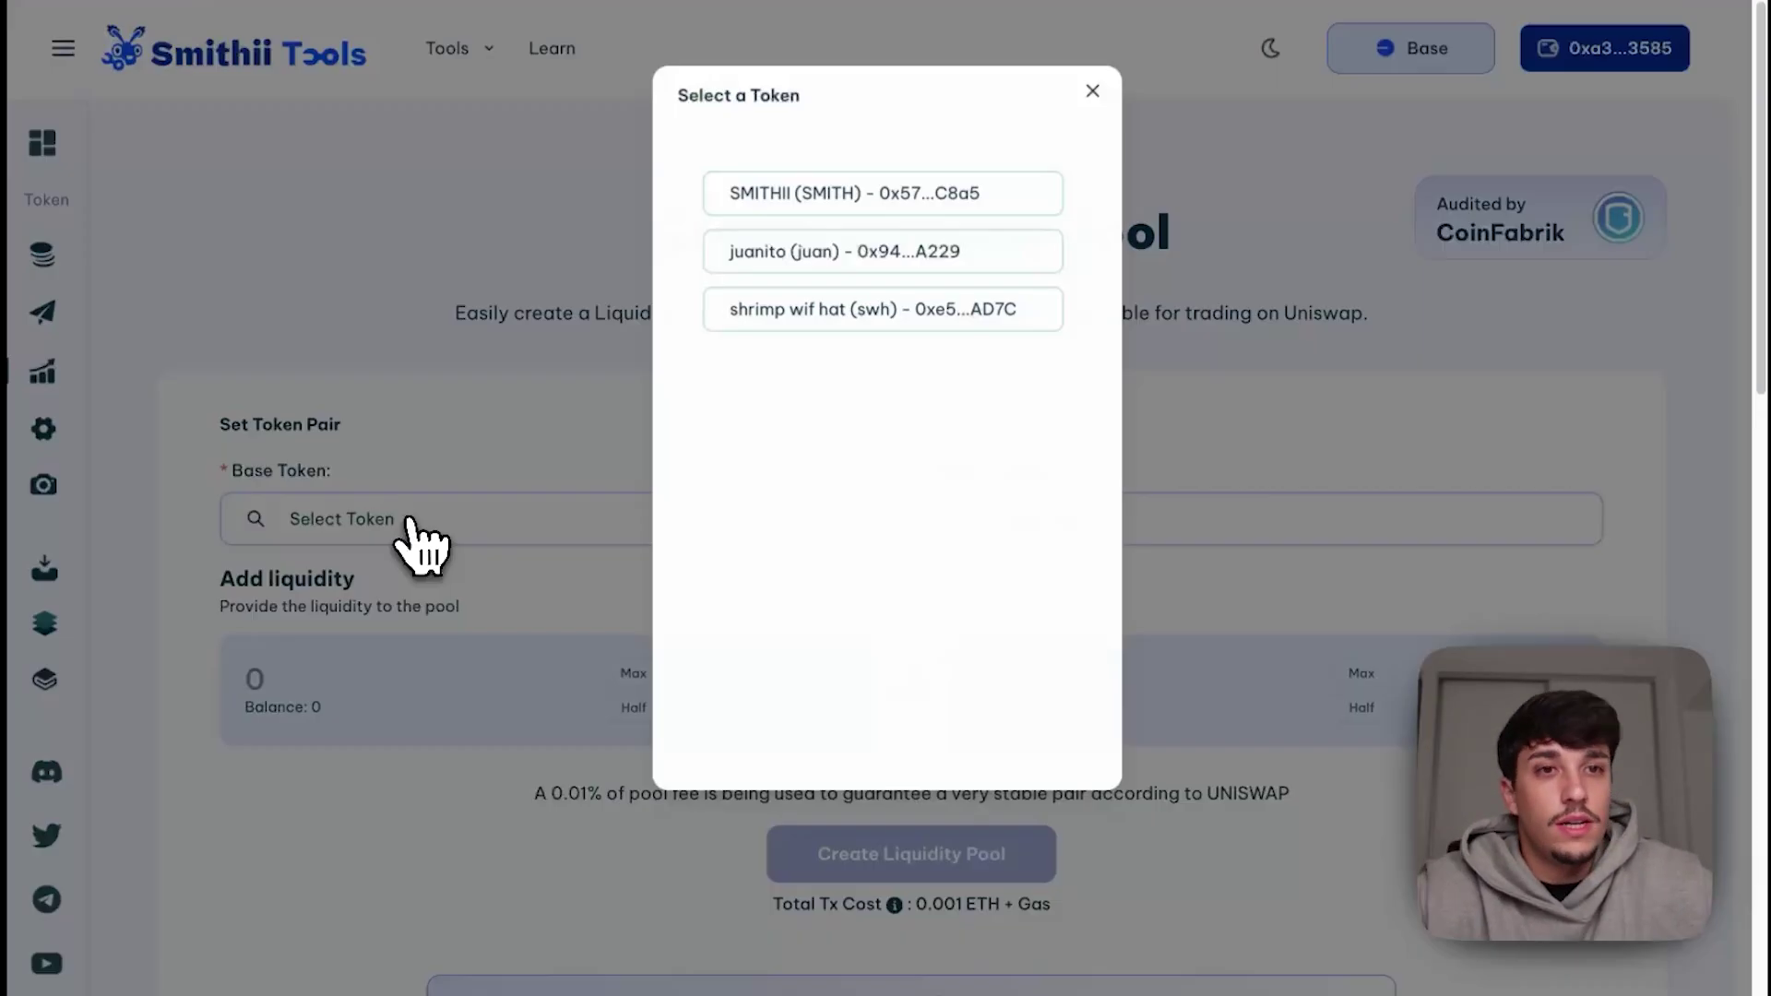
{"action": "left_click", "coordinate": [778, 325]}
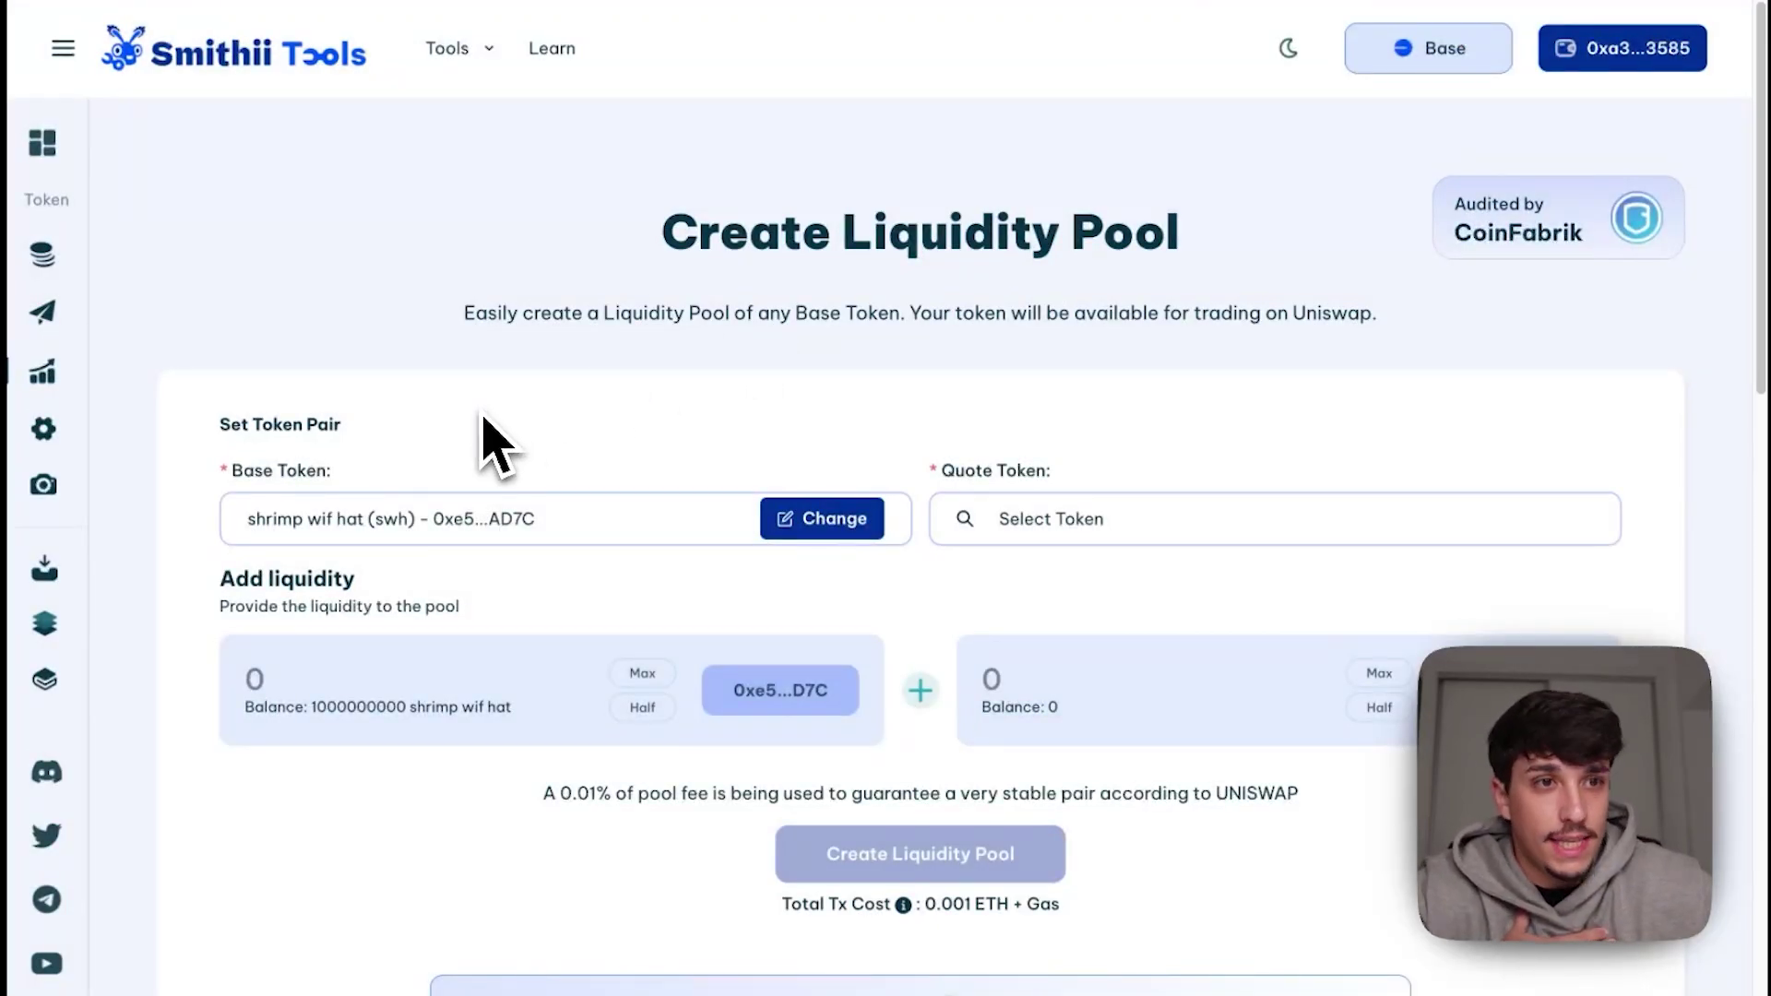
{"action": "left_click_drag", "start_coordinate": [954, 470], "coordinate": [1033, 466]}
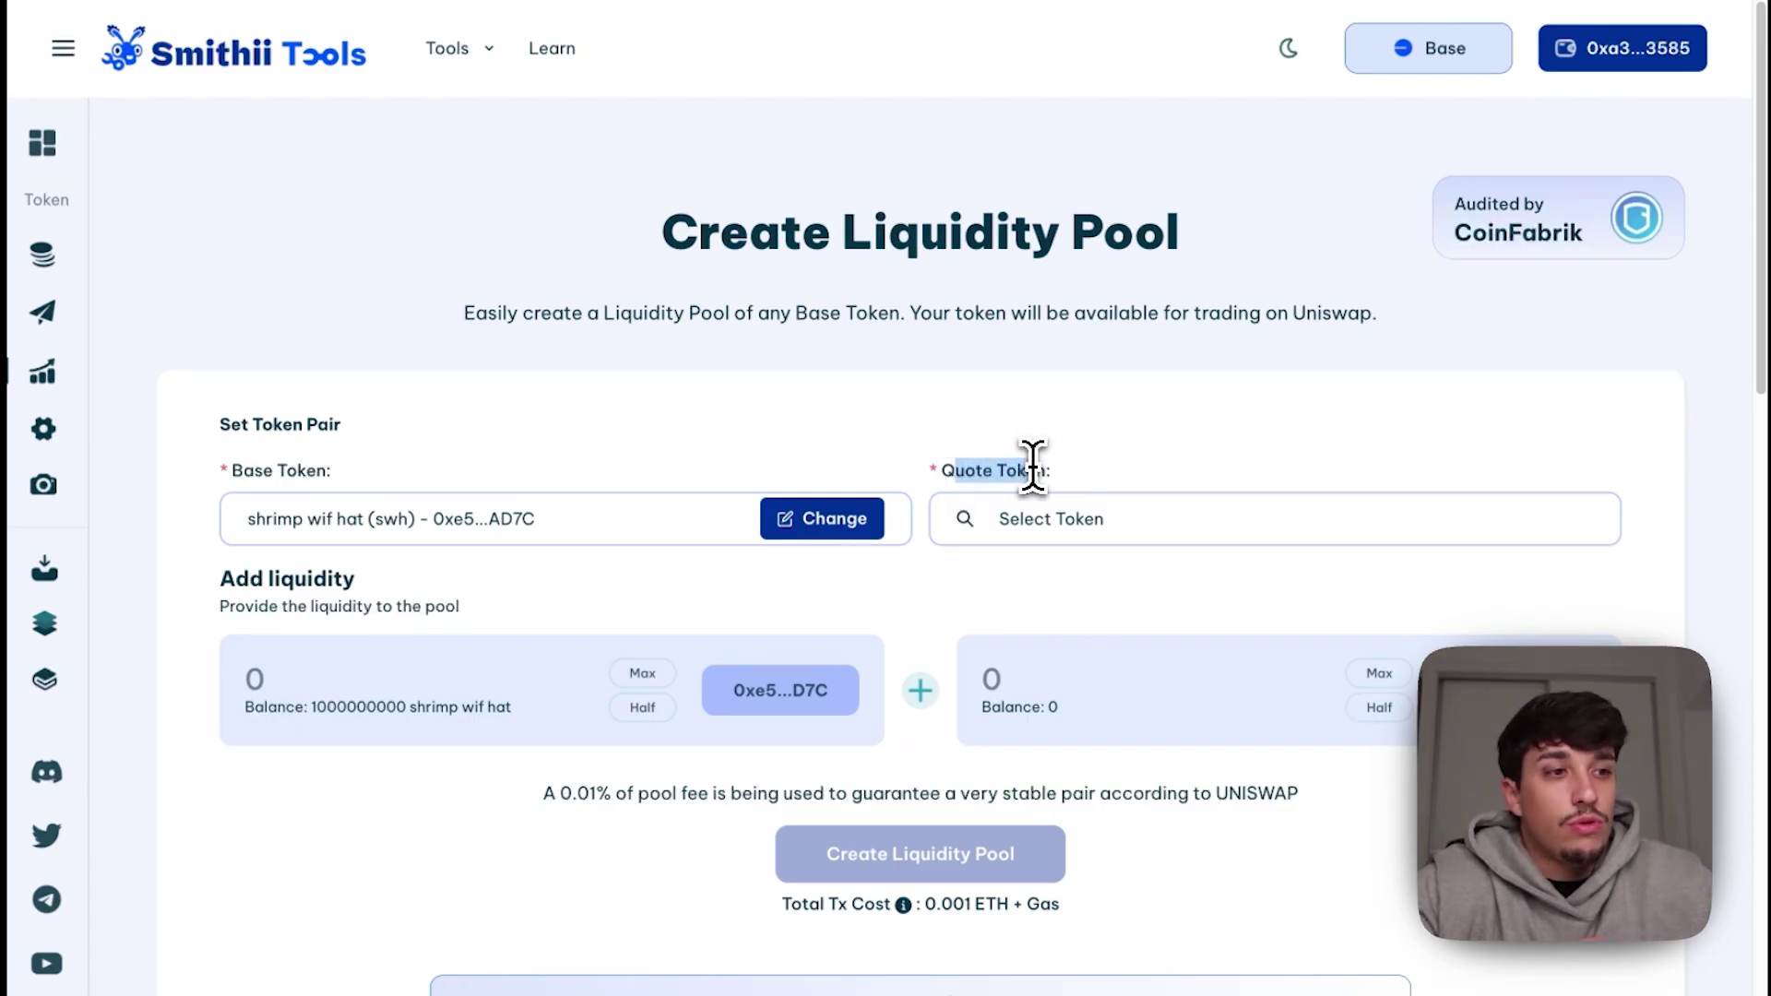
{"action": "left_click", "coordinate": [1041, 505]}
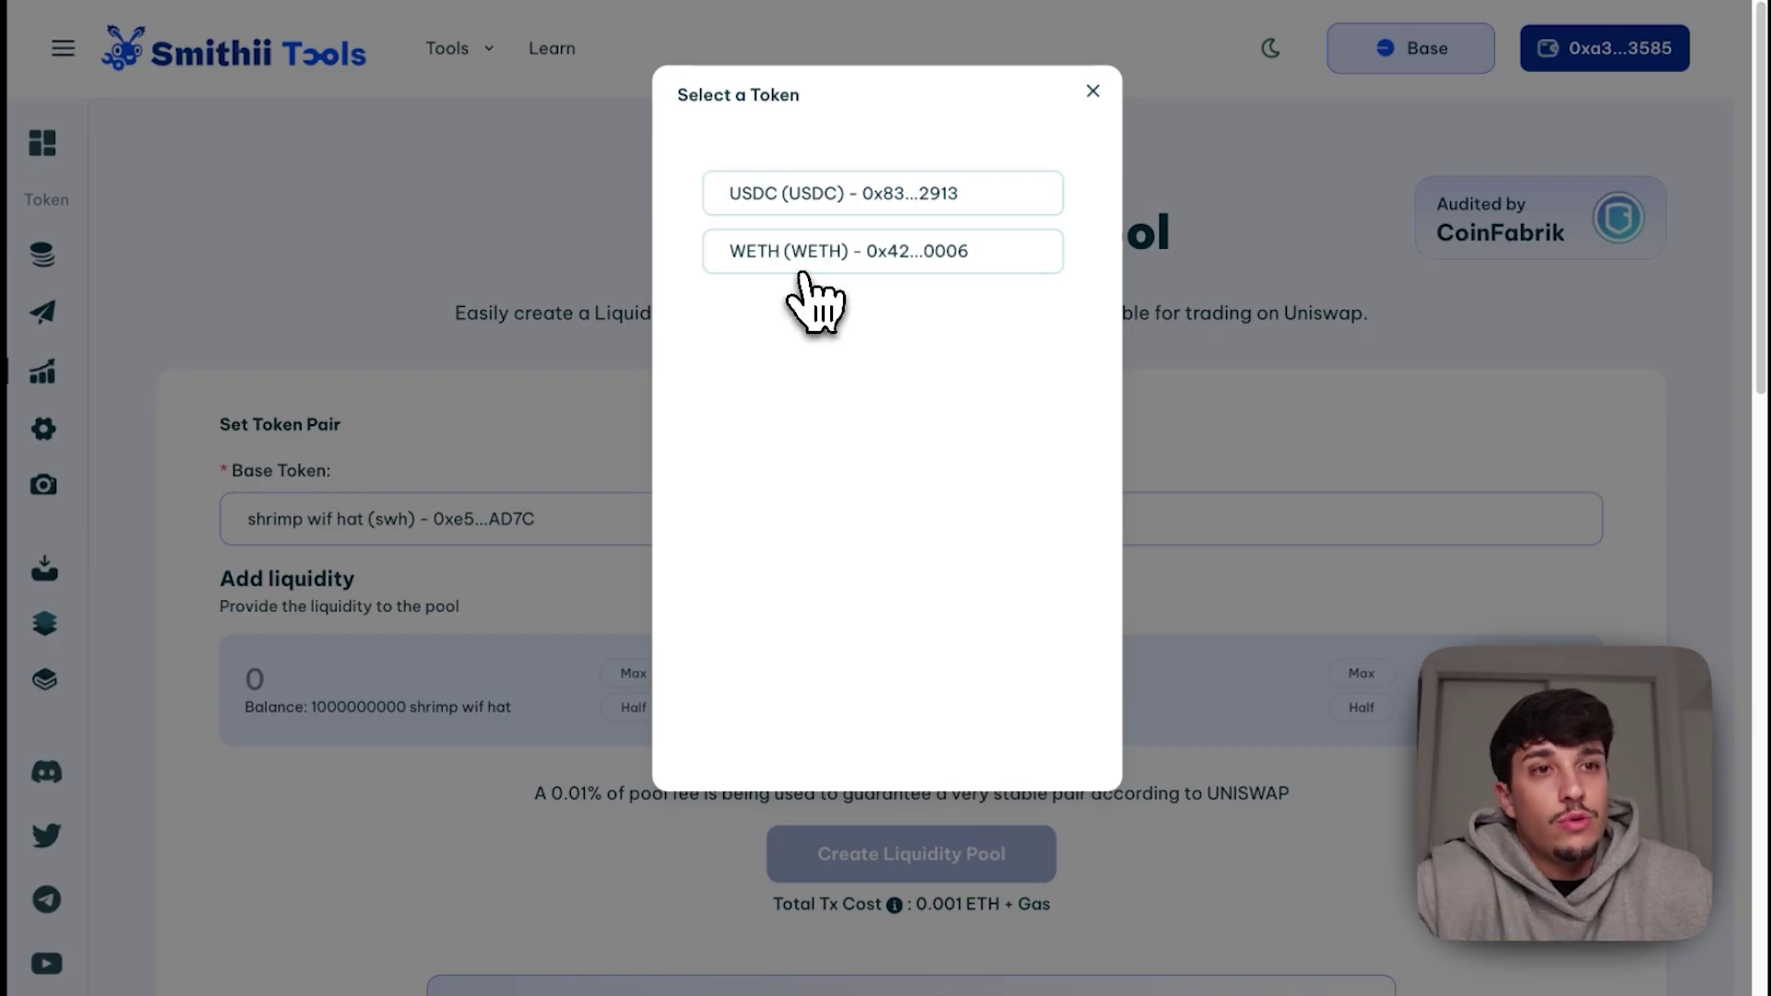
{"action": "left_click", "coordinate": [804, 266]}
{"action": "scroll", "coordinate": [1019, 535], "scroll_direction": "down", "scroll_amount": 2}
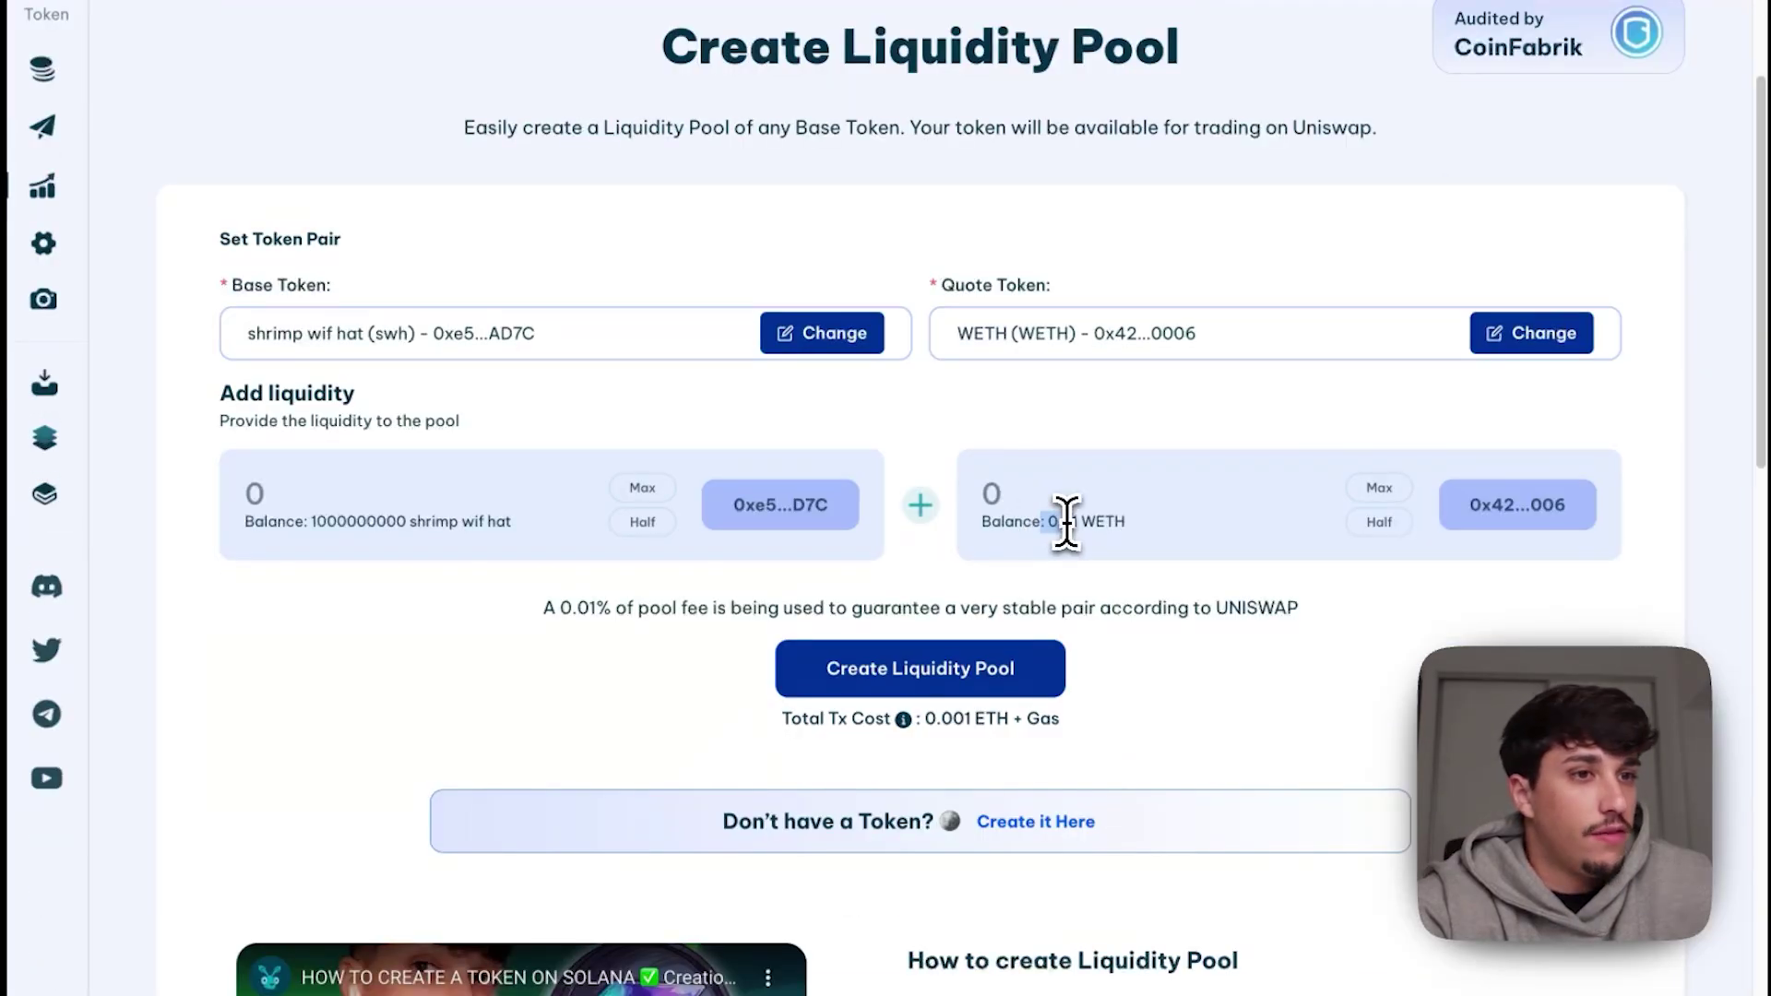
{"action": "left_click", "coordinate": [1039, 526]}
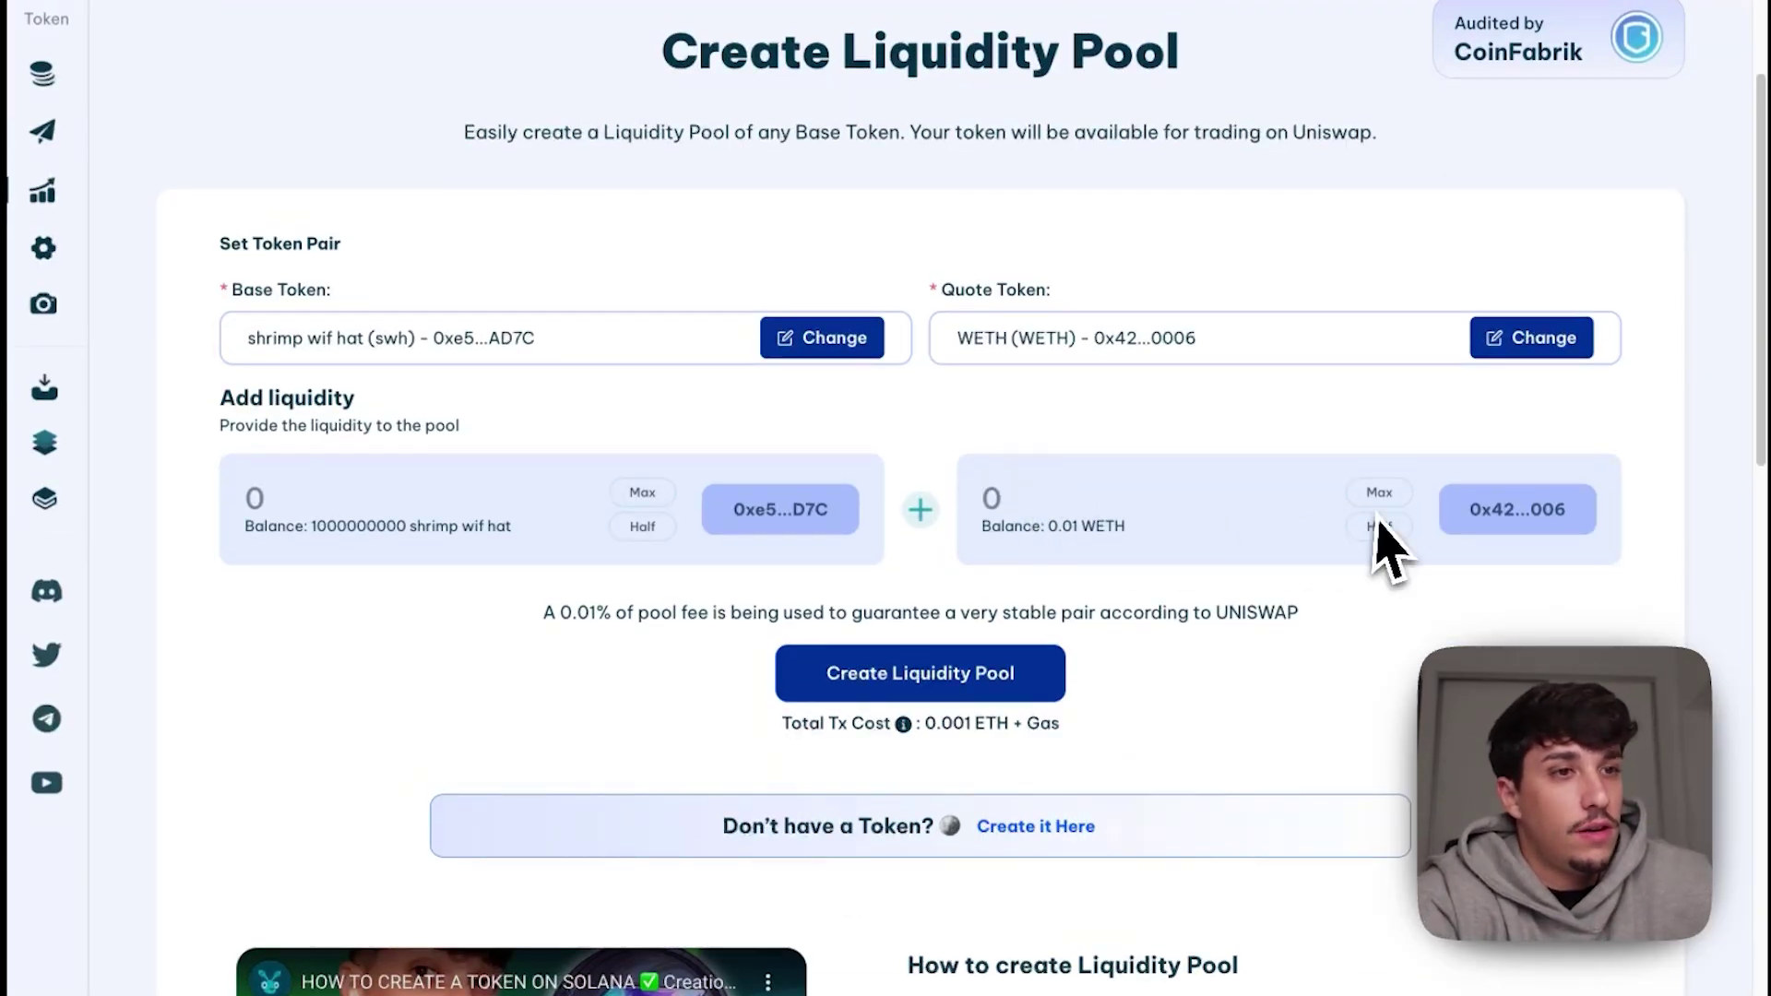
{"action": "left_click", "coordinate": [386, 498]}
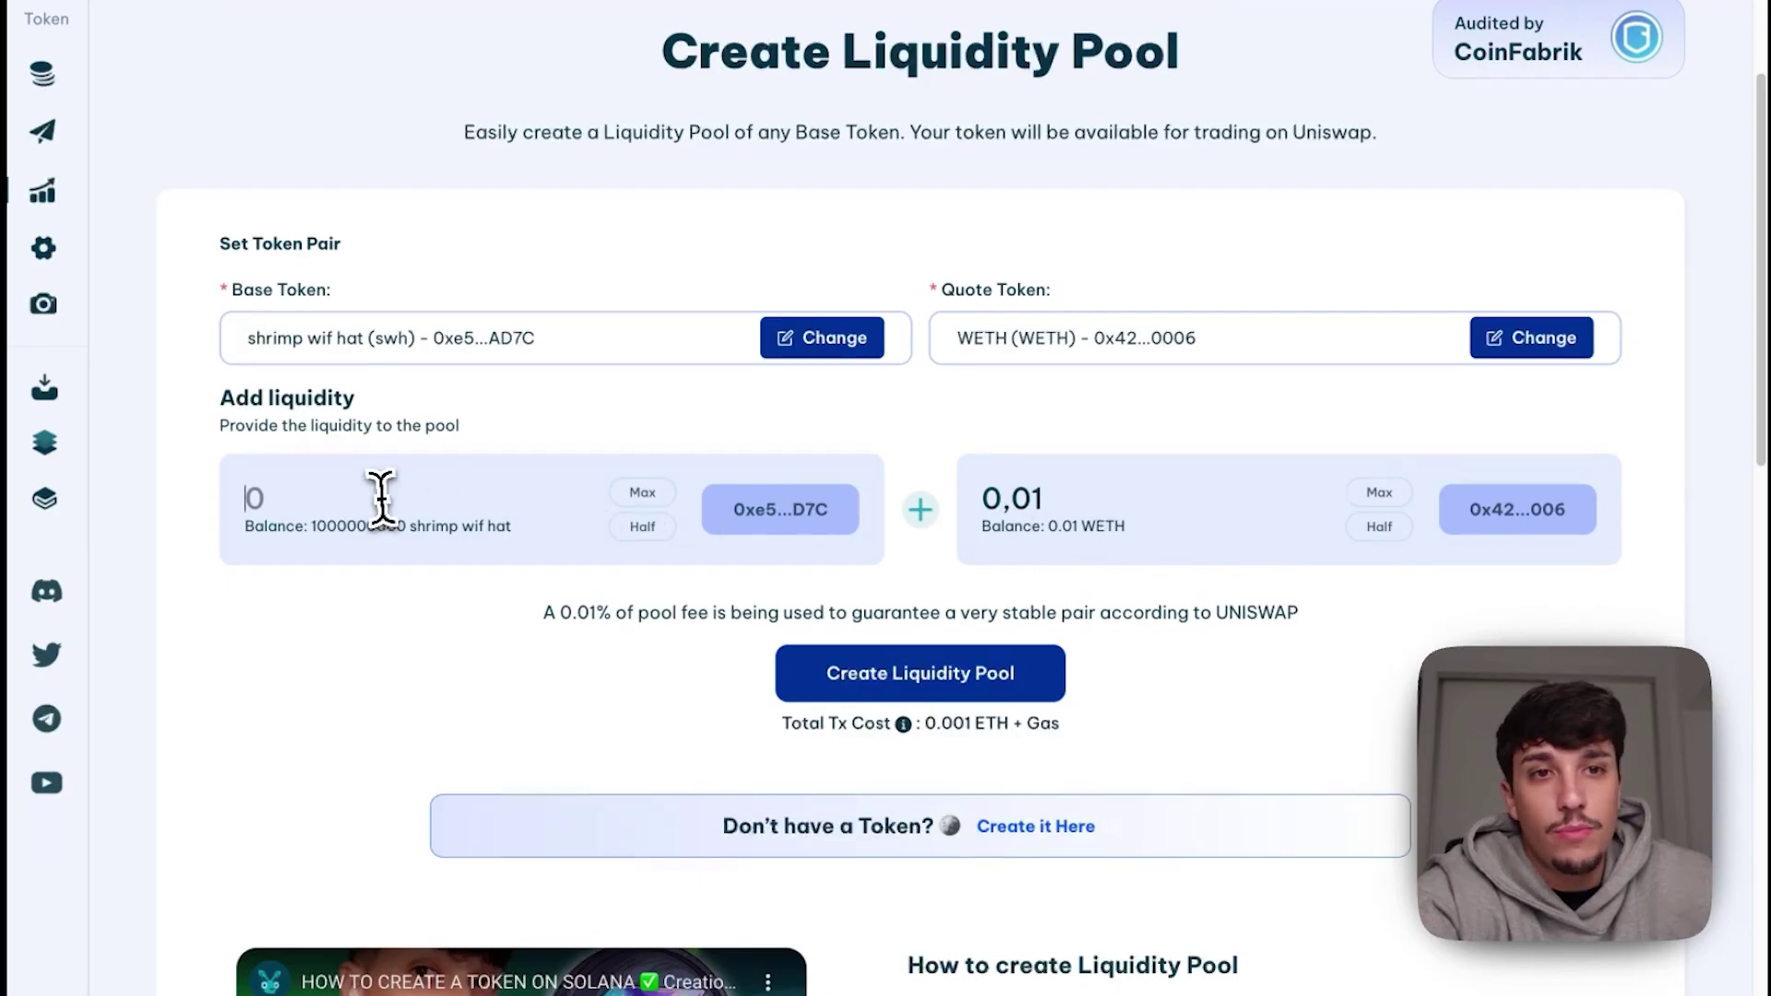
{"action": "double_click", "coordinate": [348, 527]}
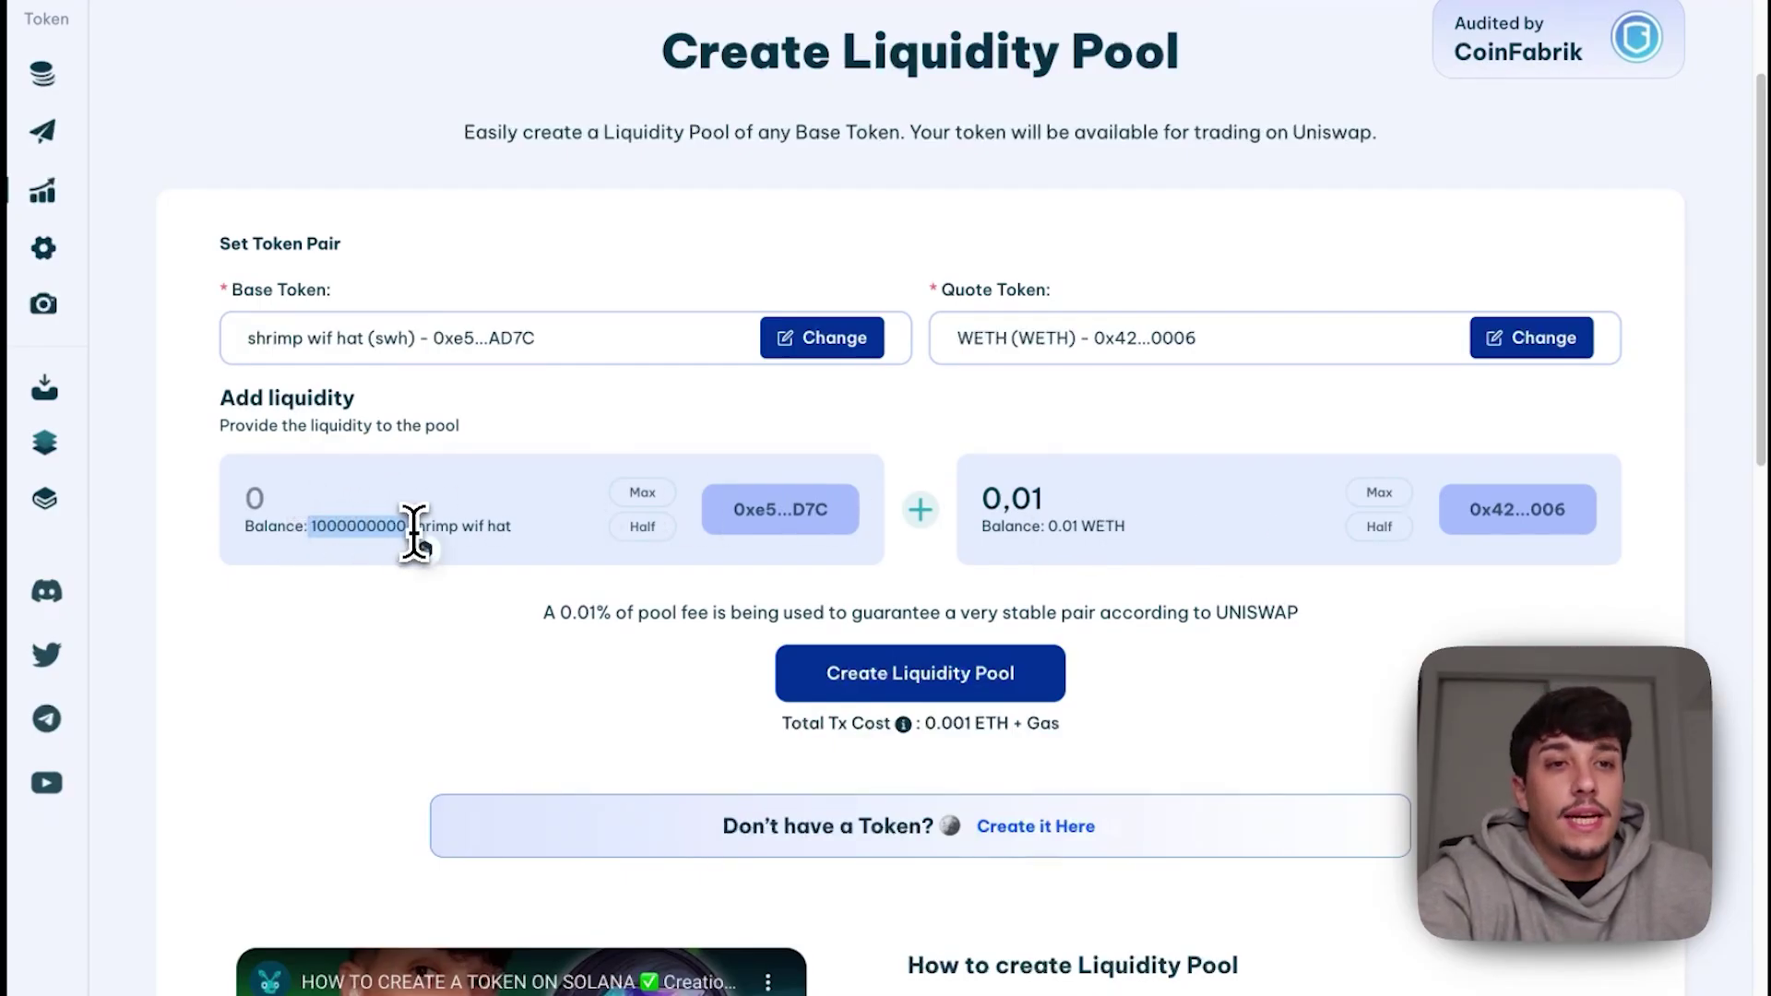
{"action": "left_click", "coordinate": [385, 531]}
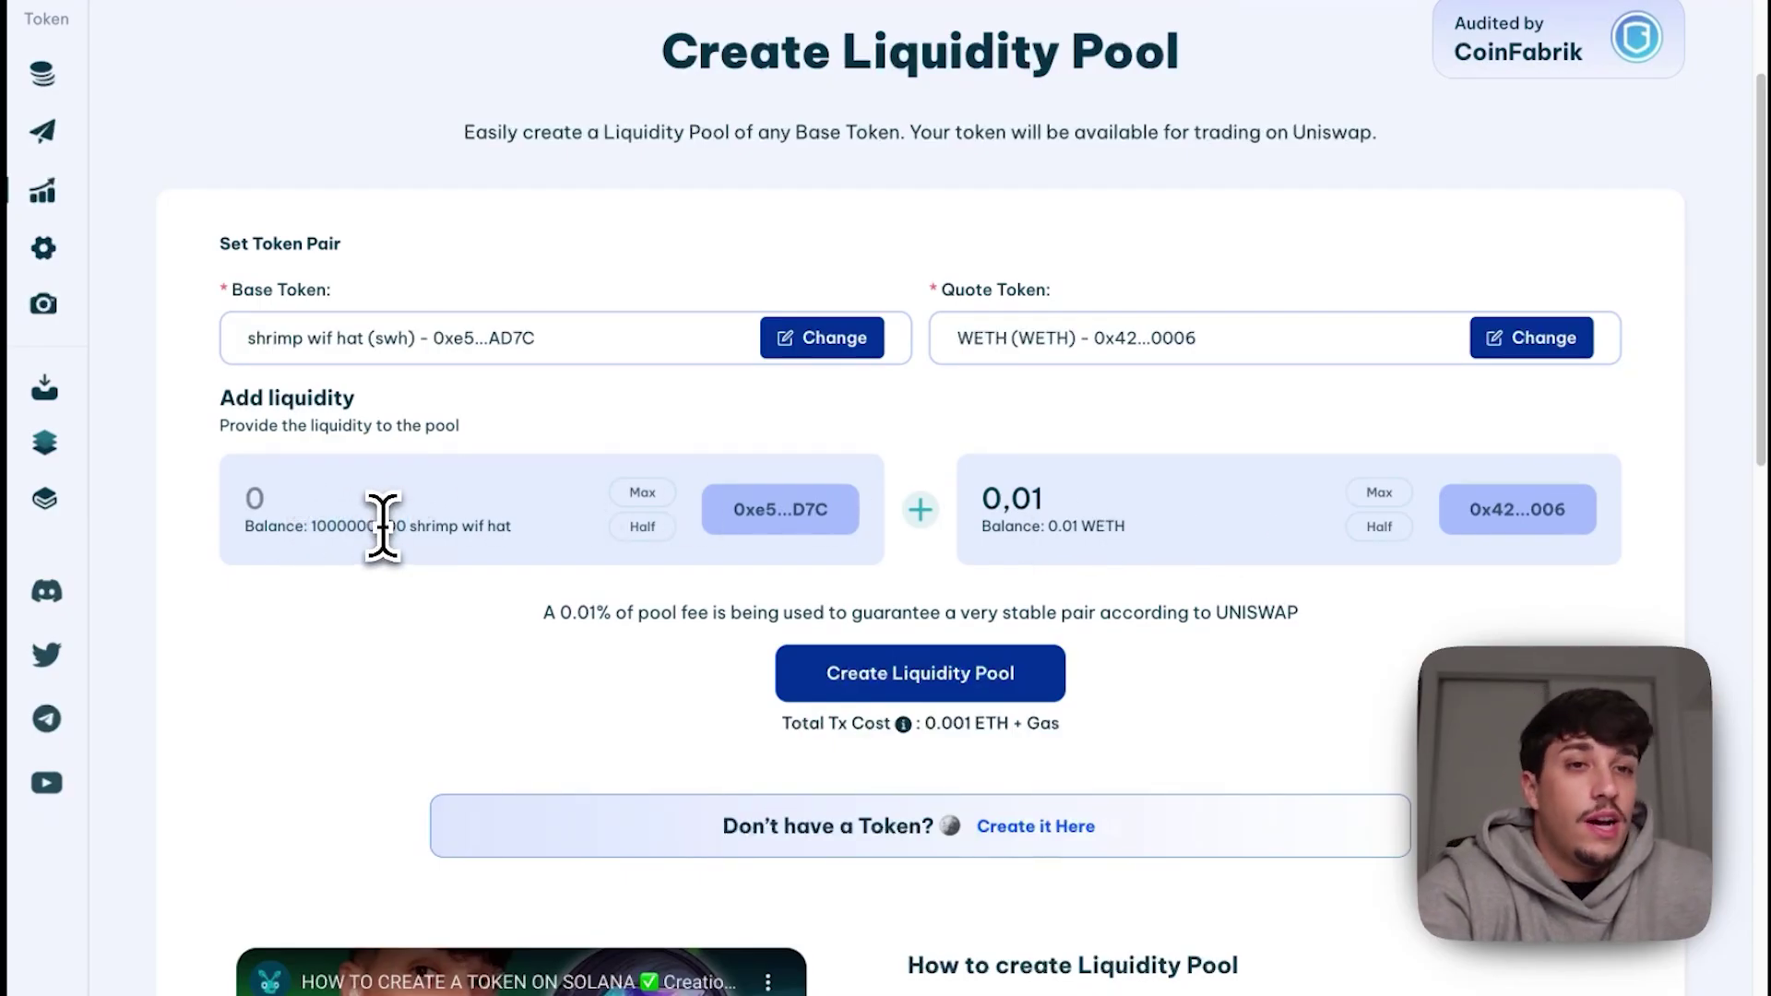
{"action": "left_click", "coordinate": [320, 491]}
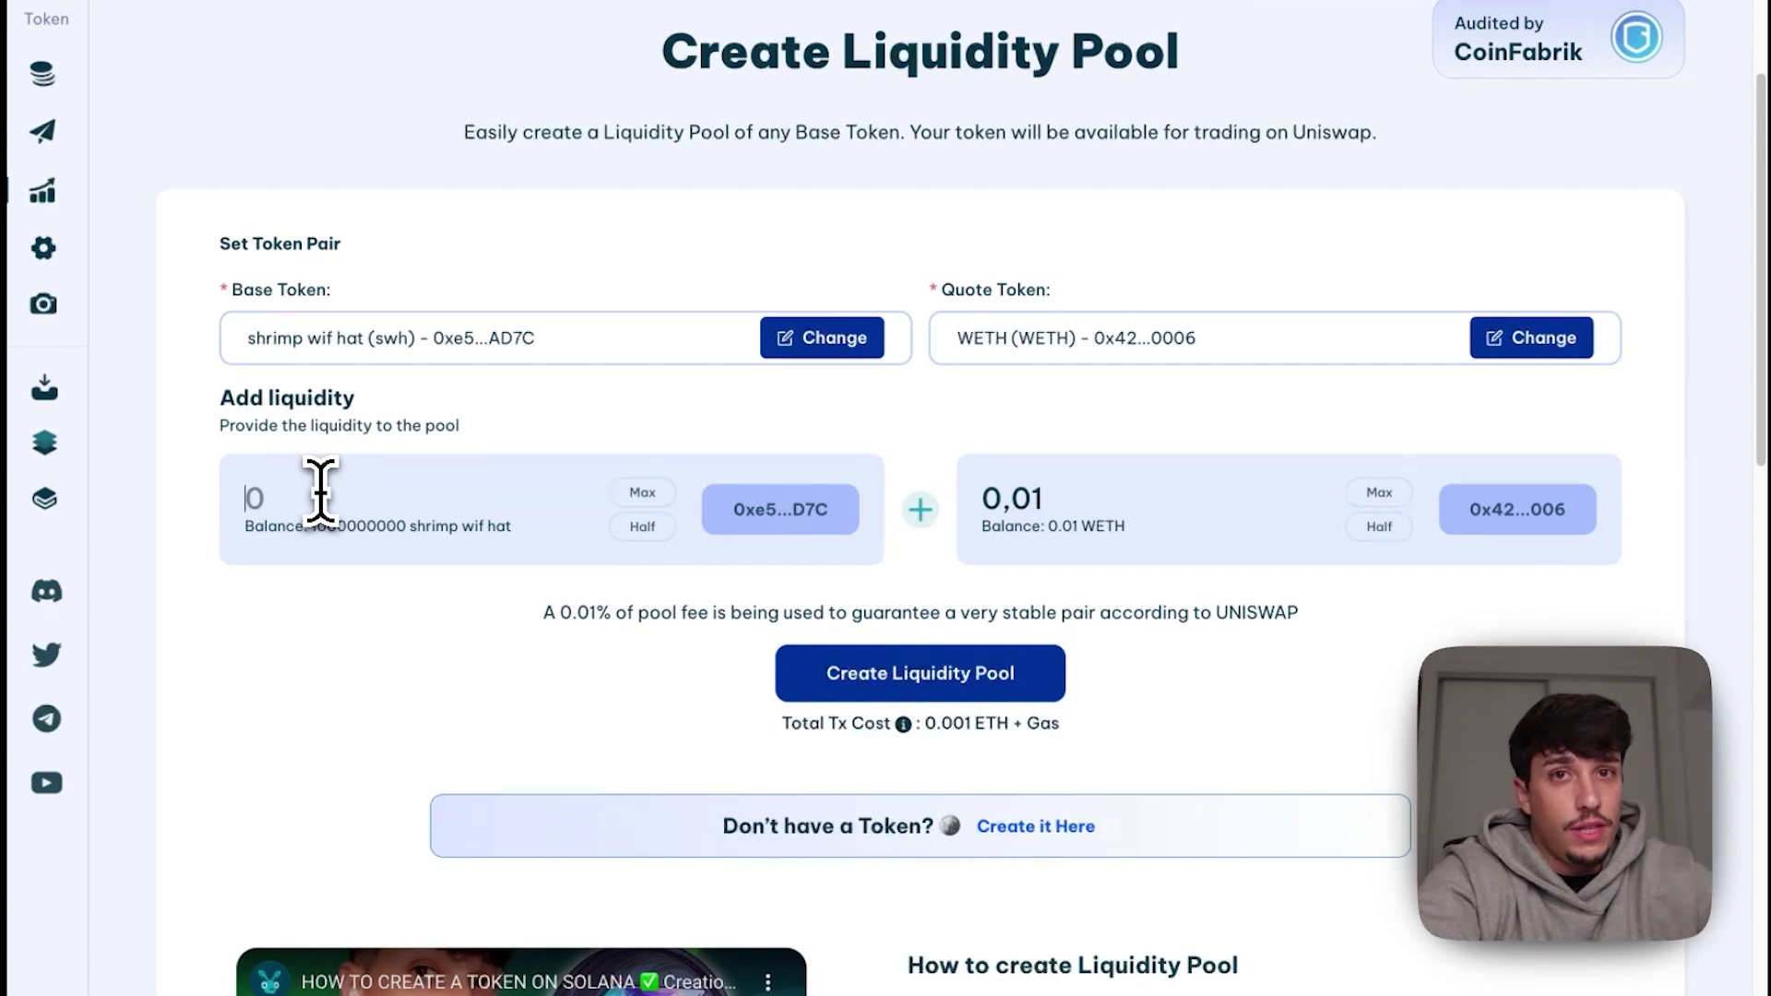
{"action": "left_click", "coordinate": [629, 495]}
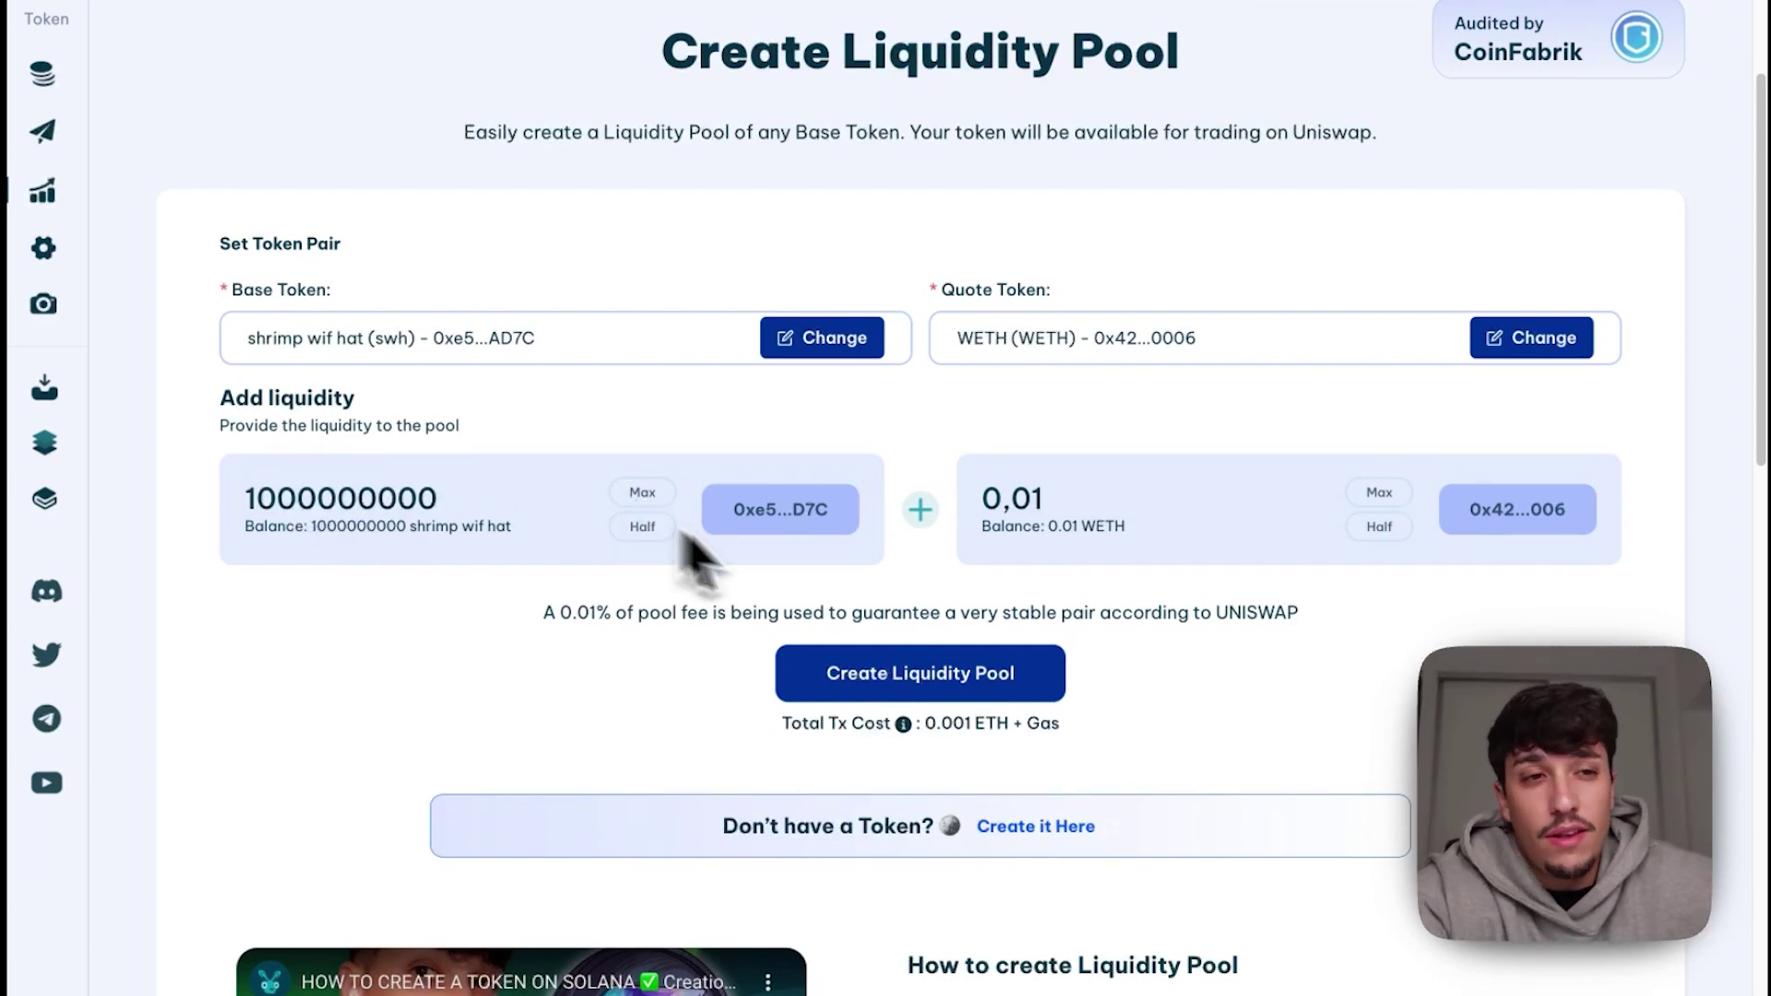
{"action": "scroll", "coordinate": [842, 613], "scroll_direction": "down", "scroll_amount": 1}
{"action": "scroll", "coordinate": [842, 614], "scroll_direction": "up", "scroll_amount": 3}
{"action": "scroll", "coordinate": [646, 600], "scroll_direction": "down", "scroll_amount": 3}
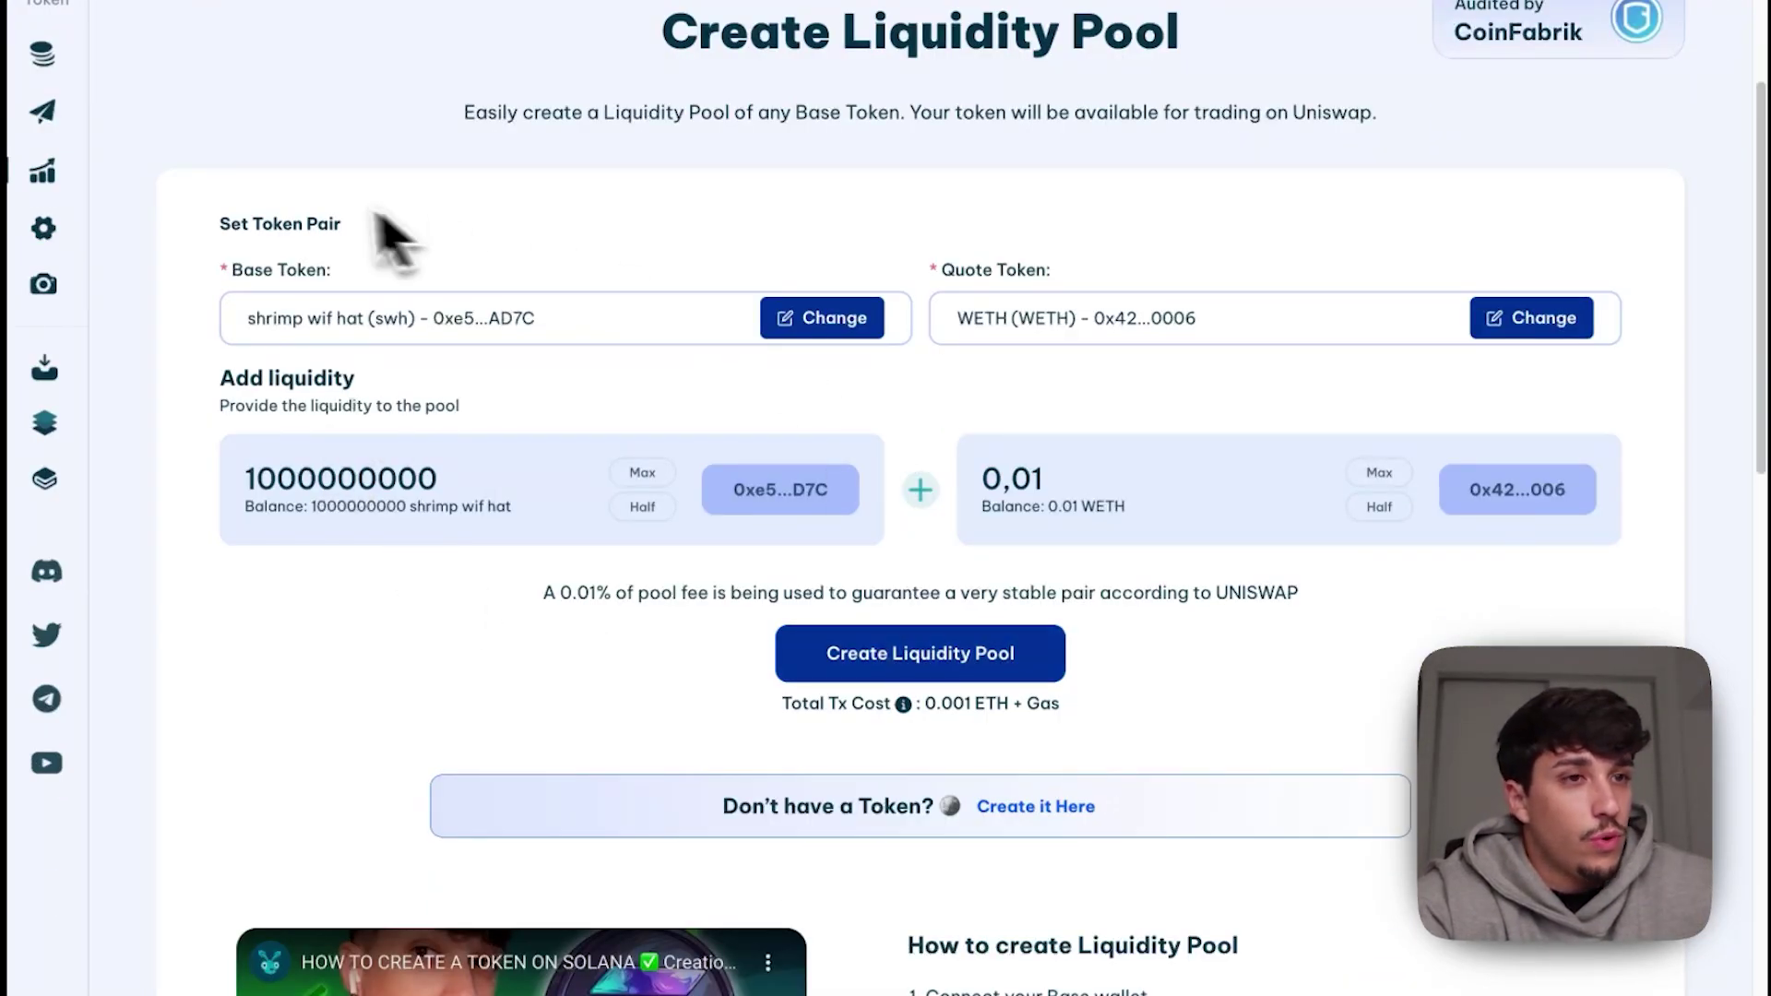
{"action": "left_click", "coordinate": [942, 671]}
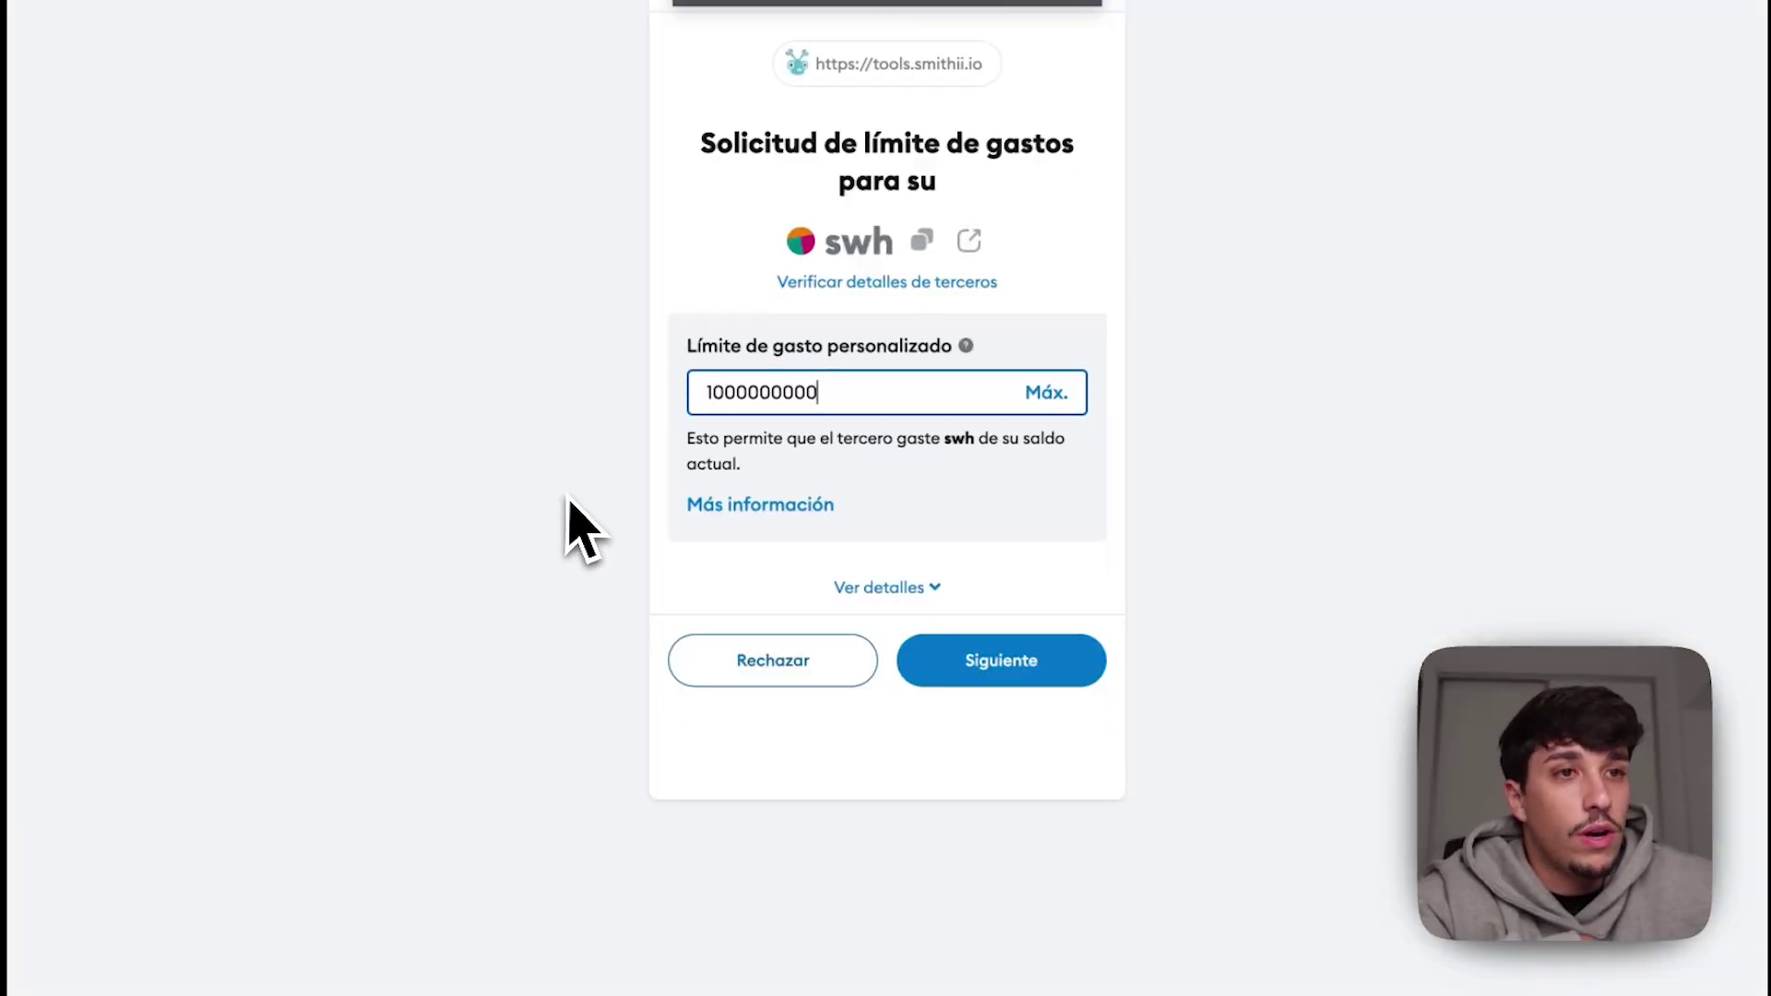
{"action": "left_click", "coordinate": [998, 661]}
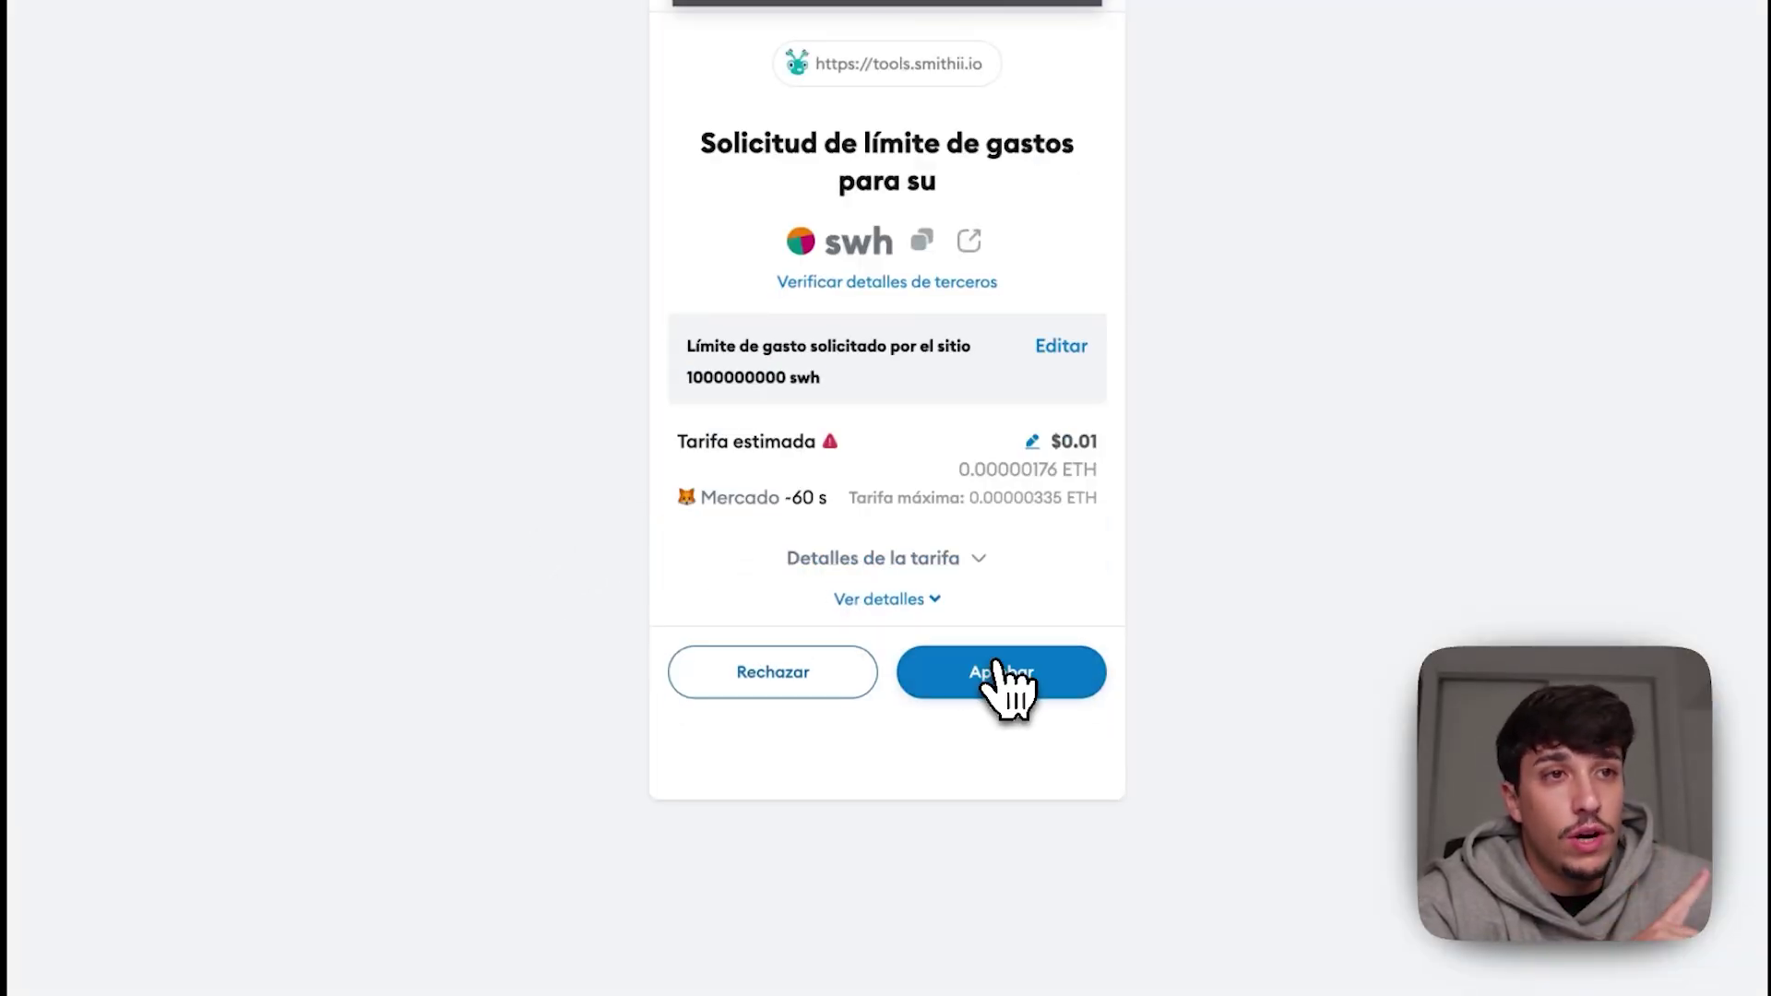
{"action": "left_click", "coordinate": [1031, 672]}
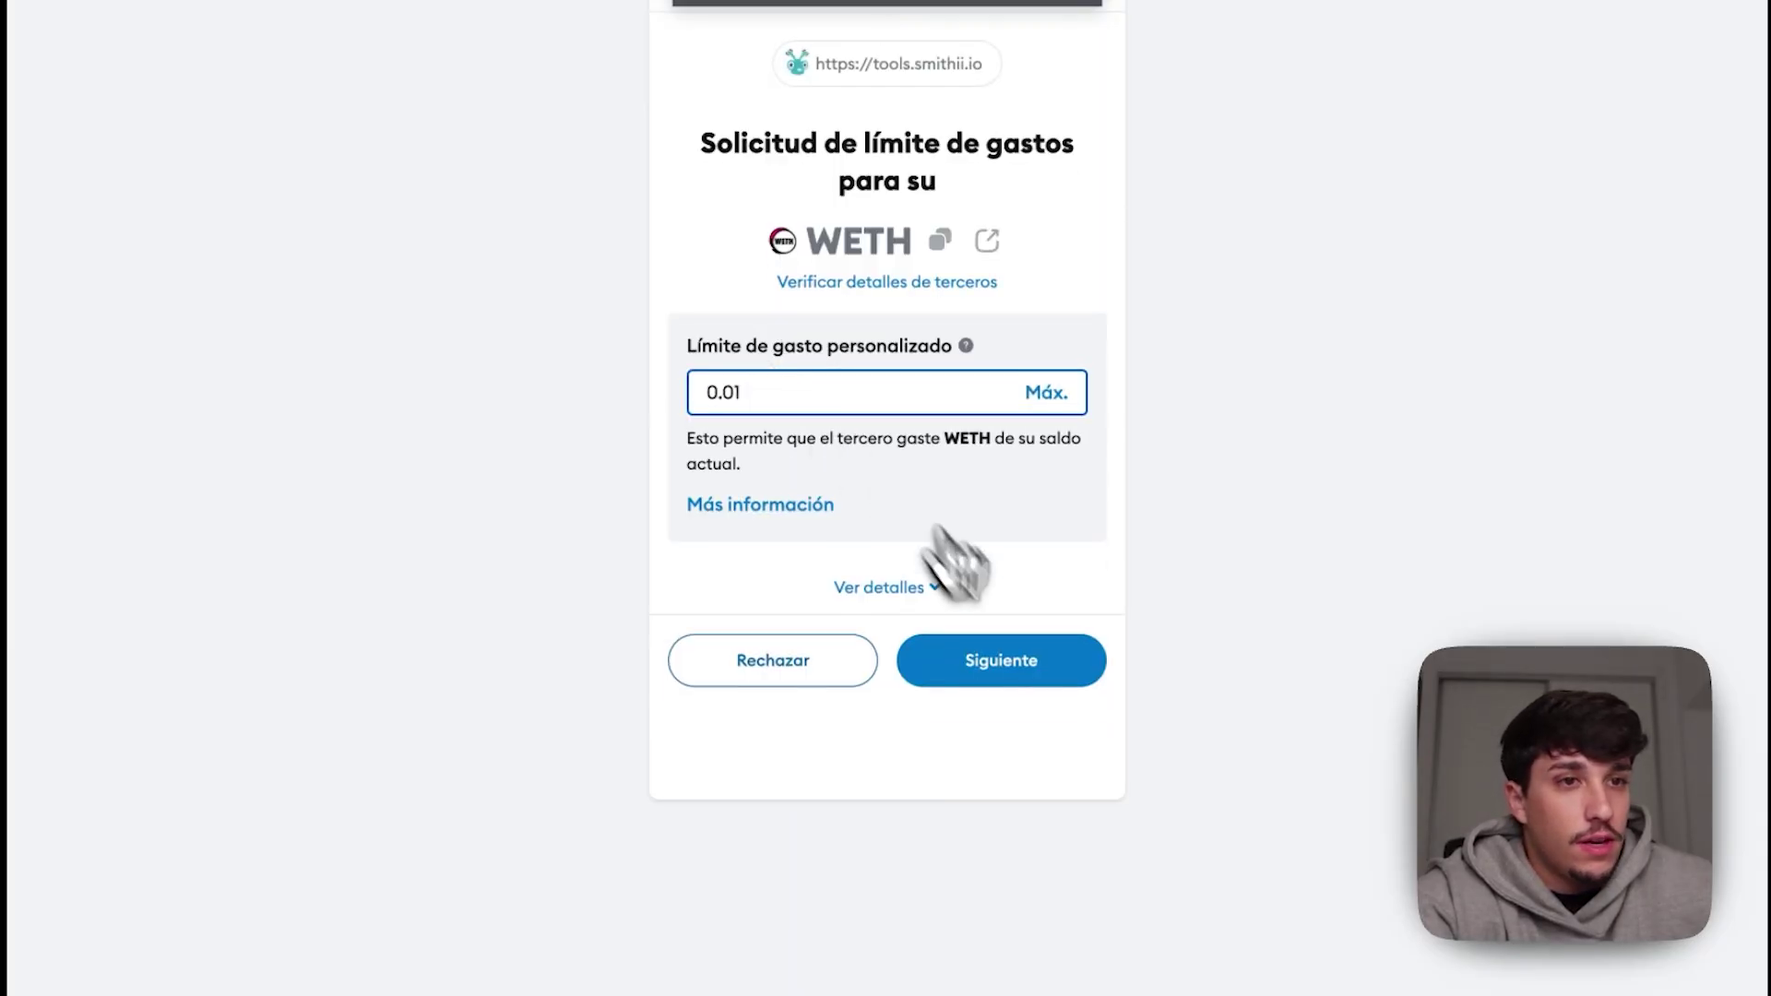
{"action": "left_click", "coordinate": [1050, 682]}
{"action": "left_click", "coordinate": [1048, 680]}
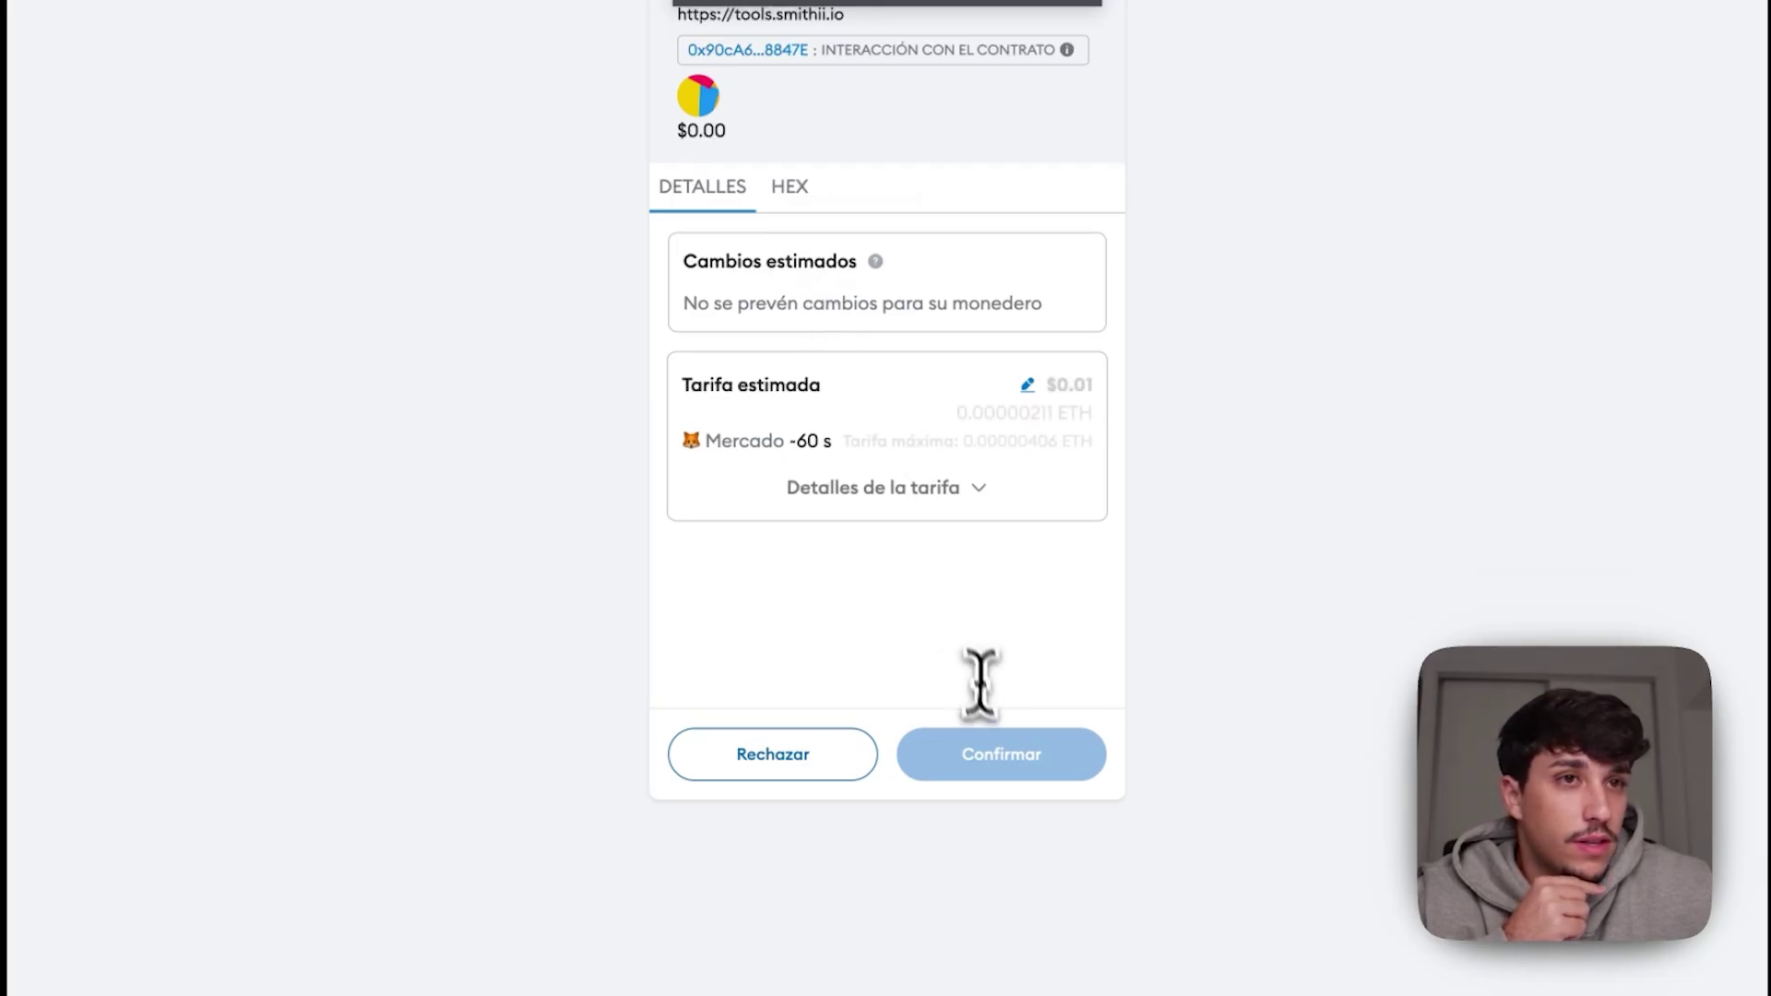
{"action": "left_click", "coordinate": [1001, 754]}
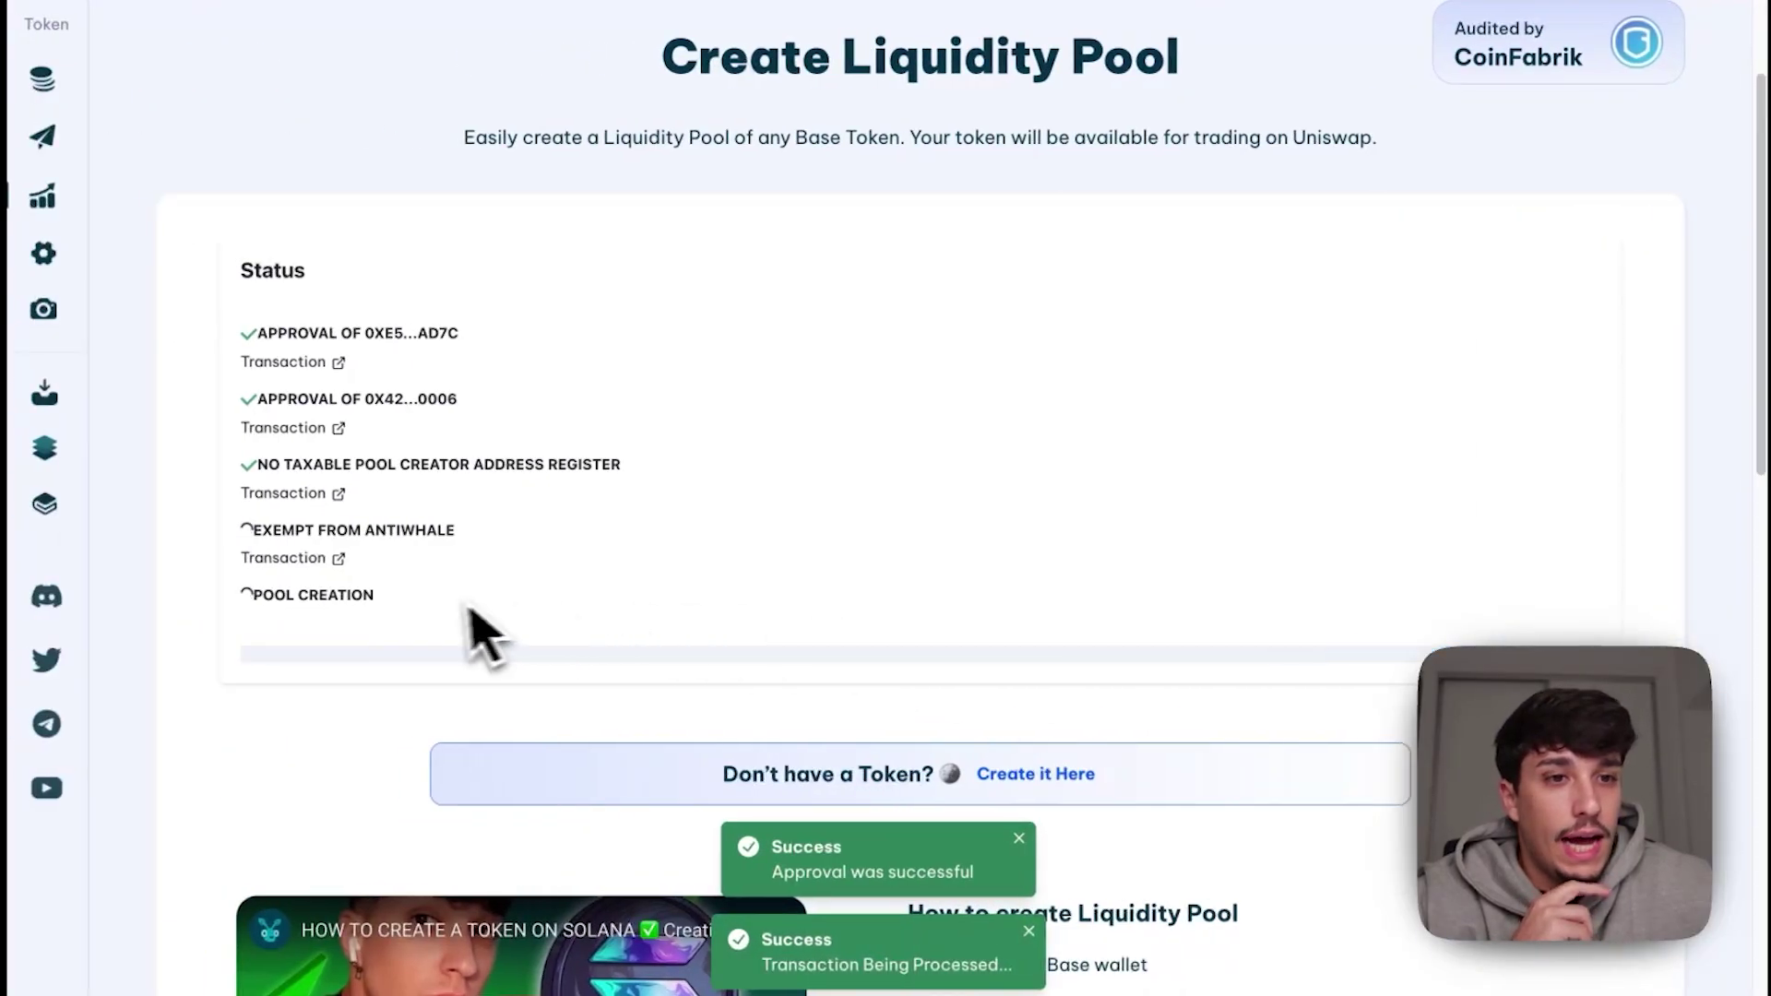
{"action": "left_click_drag", "start_coordinate": [268, 595], "coordinate": [389, 604]}
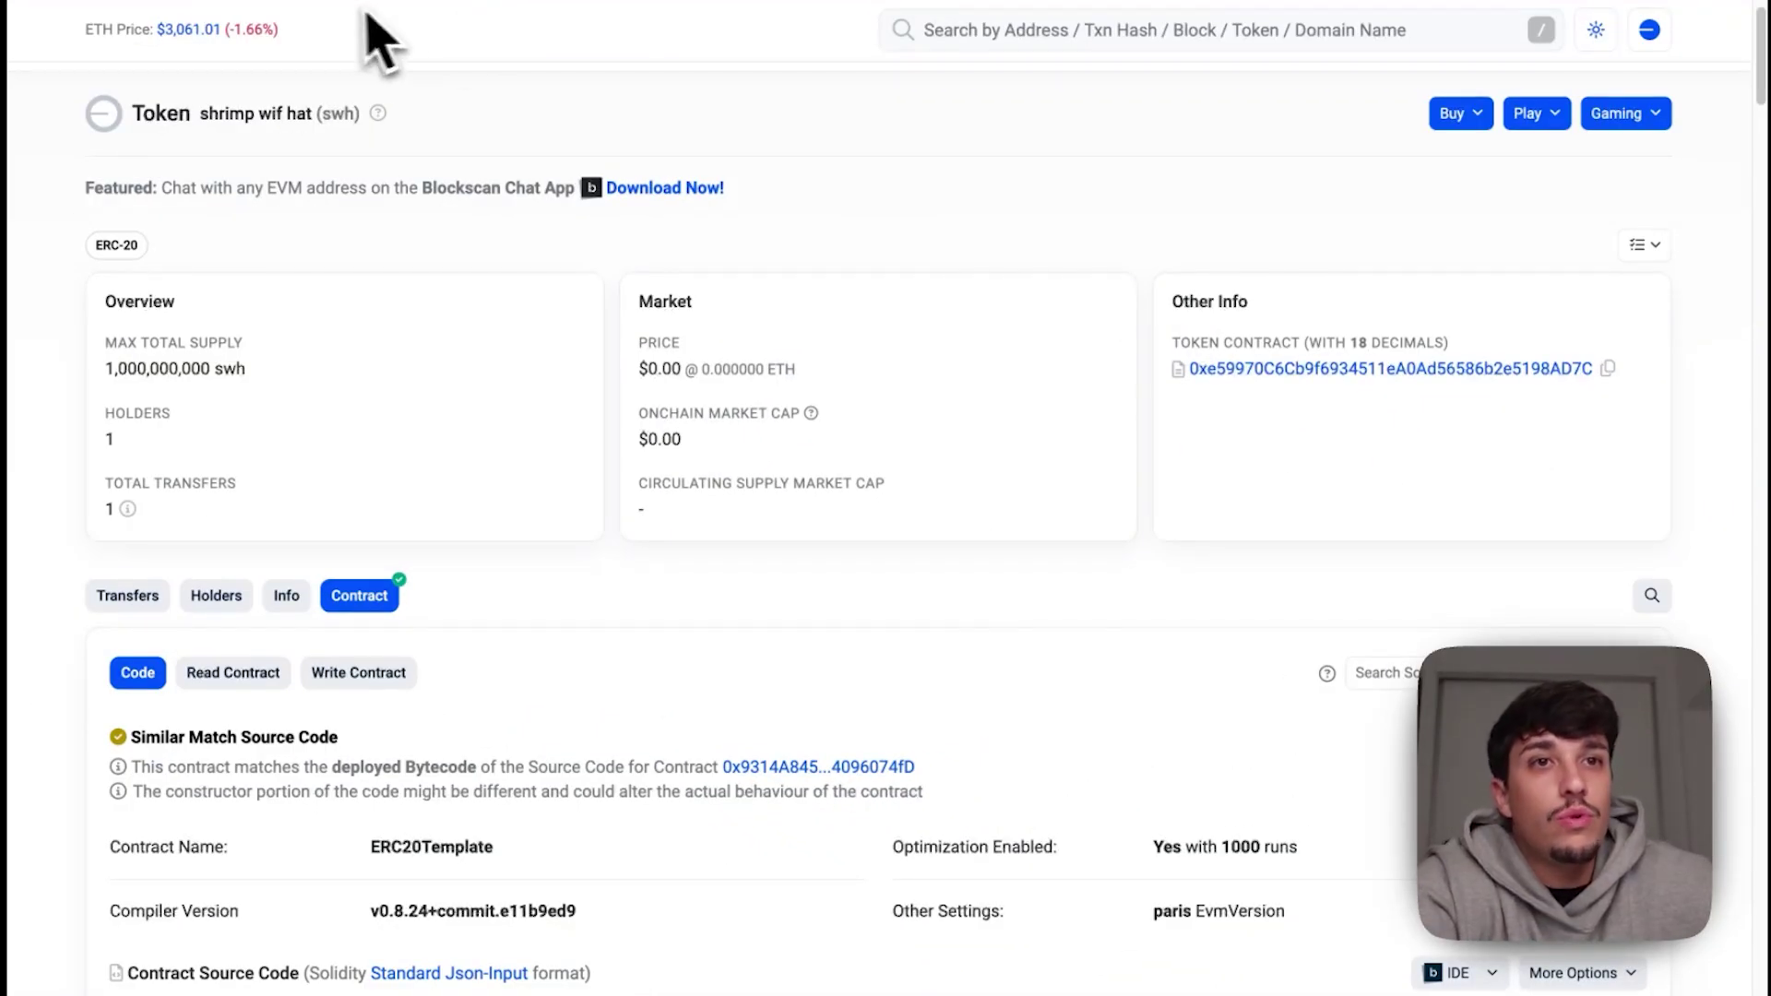
Step: Import swh into MetaMask as a custom token from its pasted contract address, then go to Uniswap
{"action": "left_click", "coordinate": [1464, 13]}
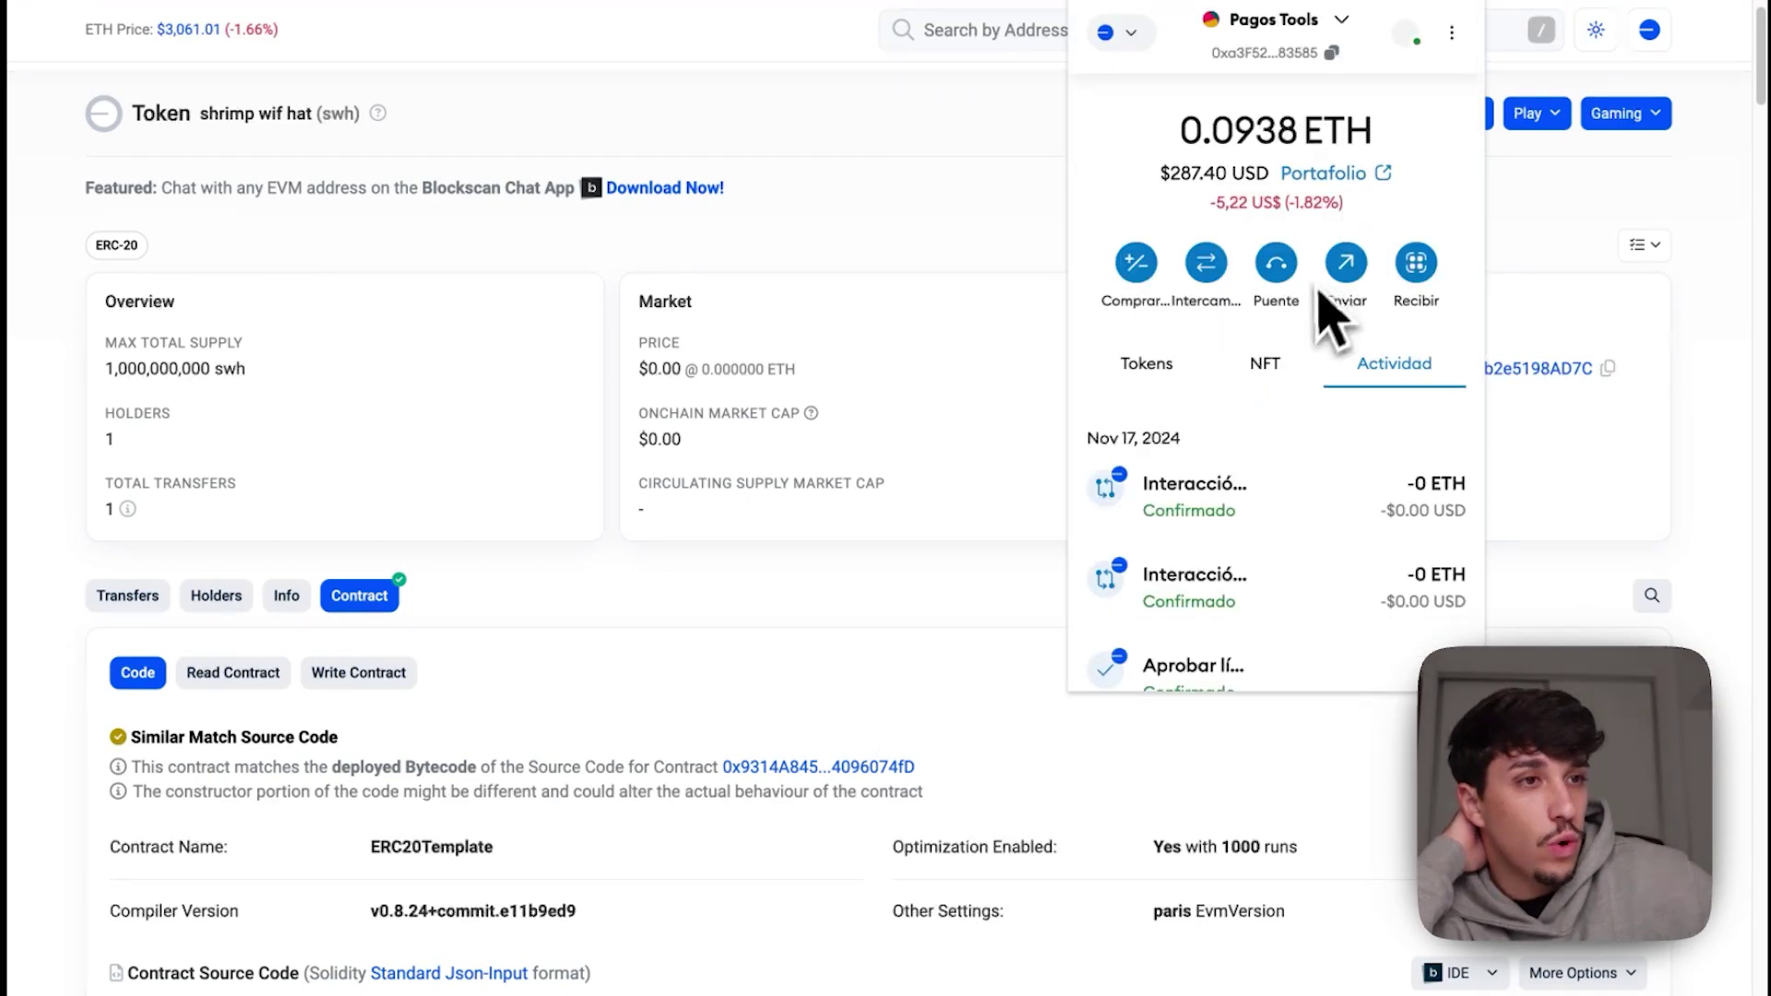
{"action": "scroll", "coordinate": [1268, 485], "scroll_direction": "down", "scroll_amount": 3}
{"action": "left_click", "coordinate": [1143, 101]}
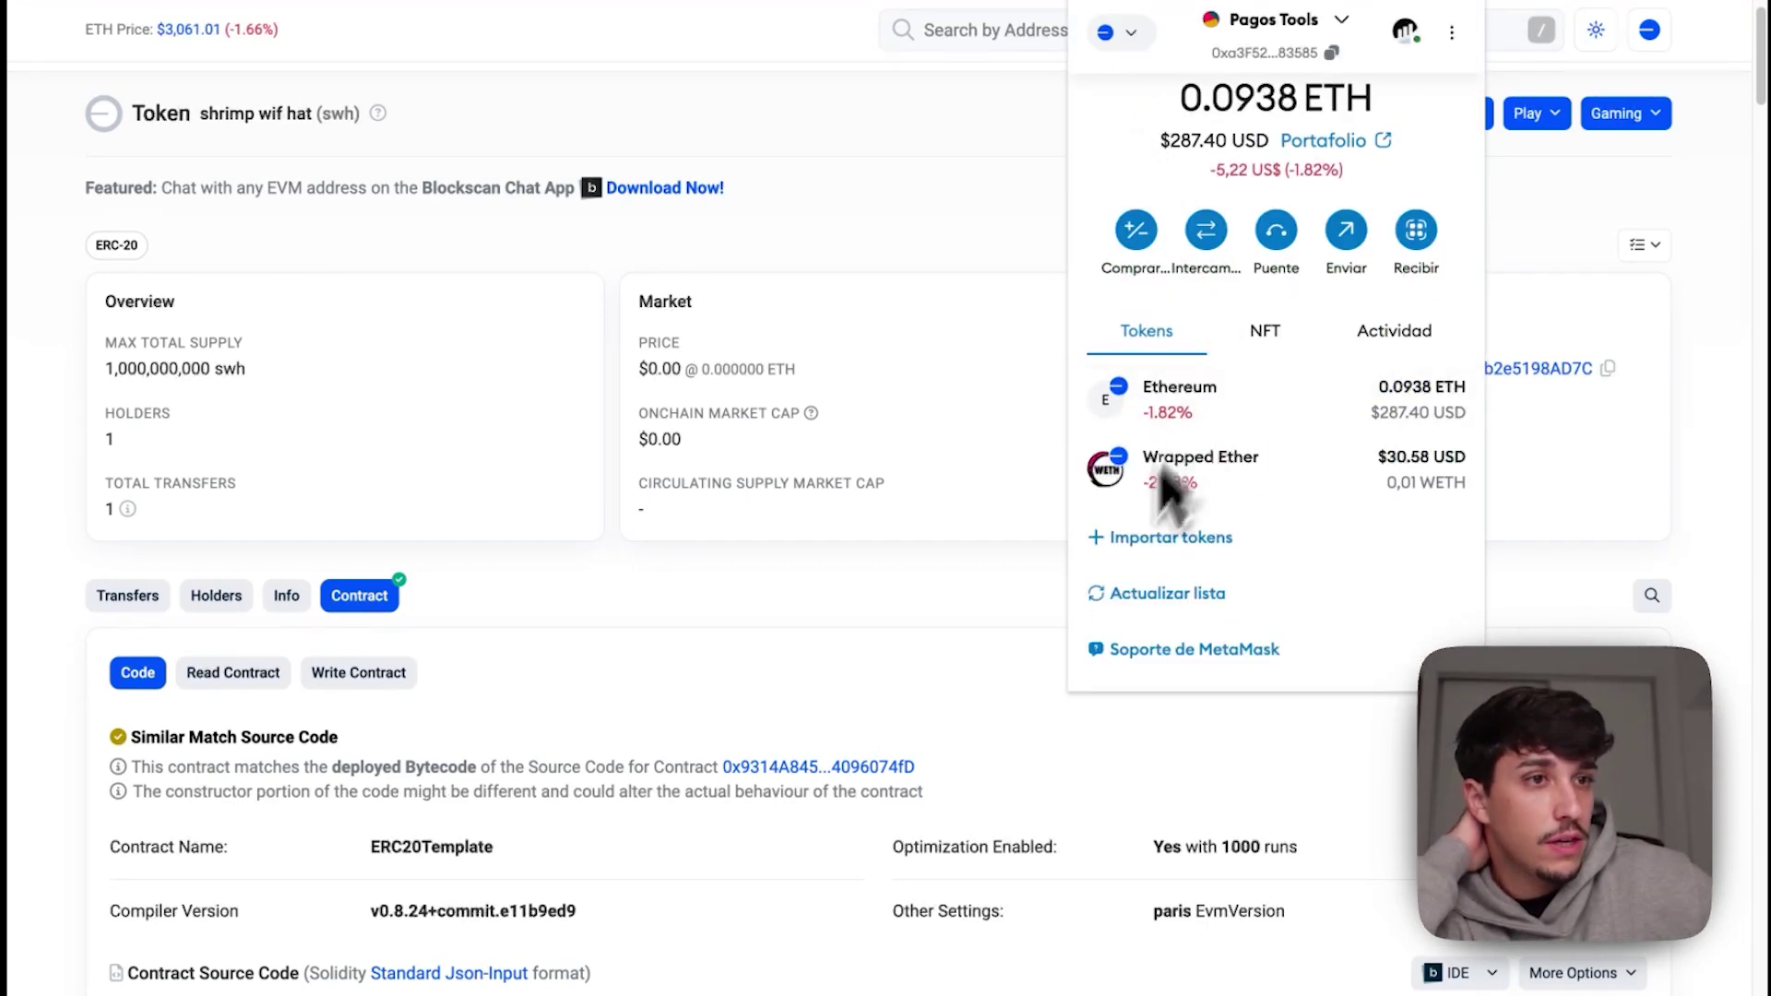
{"action": "left_click", "coordinate": [1171, 537]}
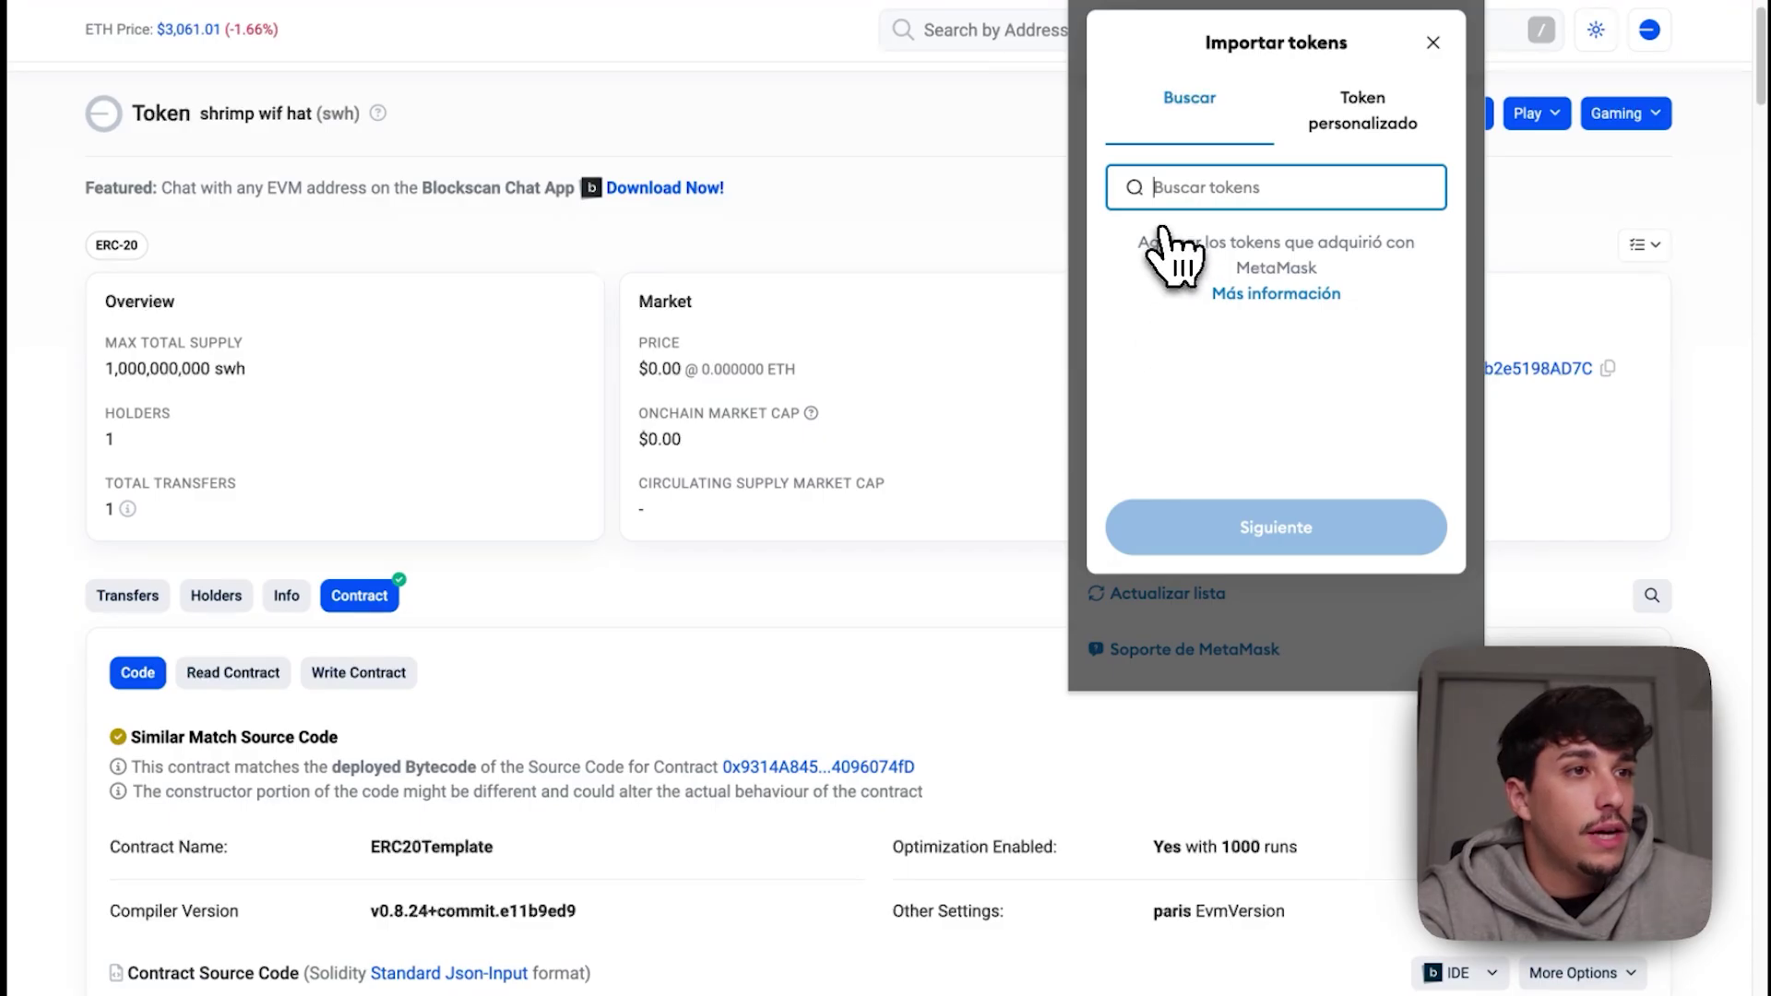
{"action": "left_click", "coordinate": [1363, 115]}
{"action": "left_click", "coordinate": [1199, 400]}
{"action": "key", "text": "ctrl+v"}
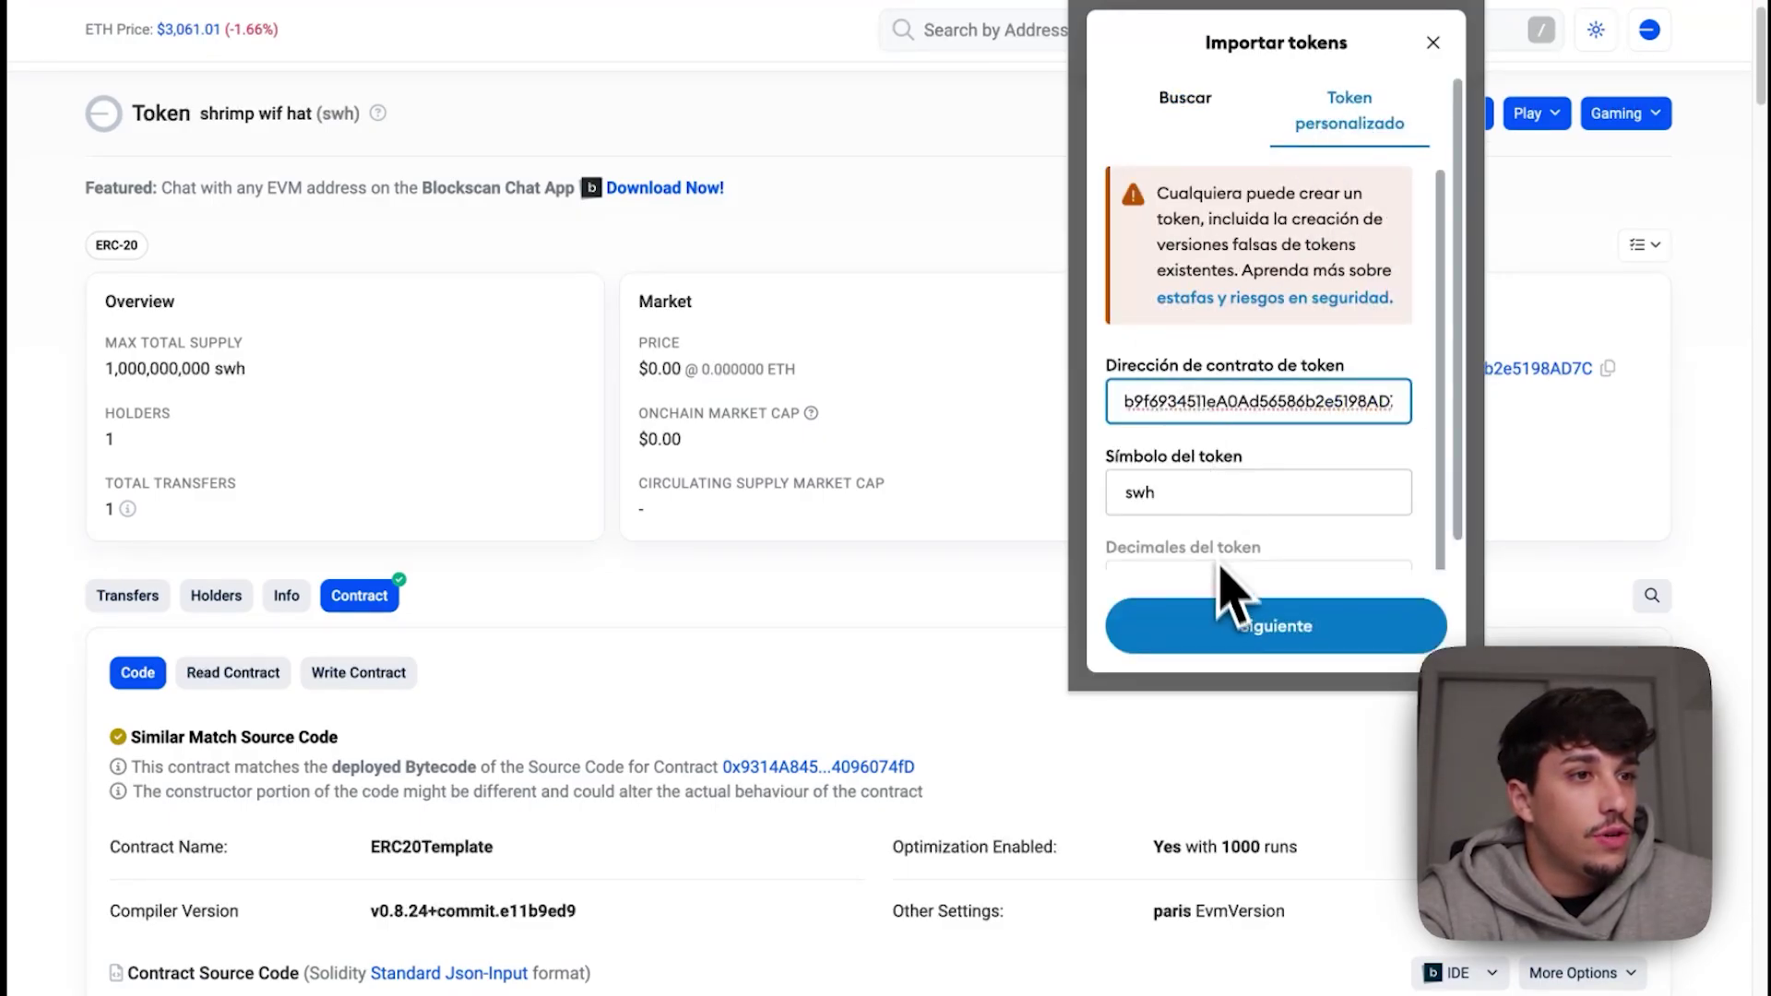
{"action": "left_click", "coordinate": [1208, 544]}
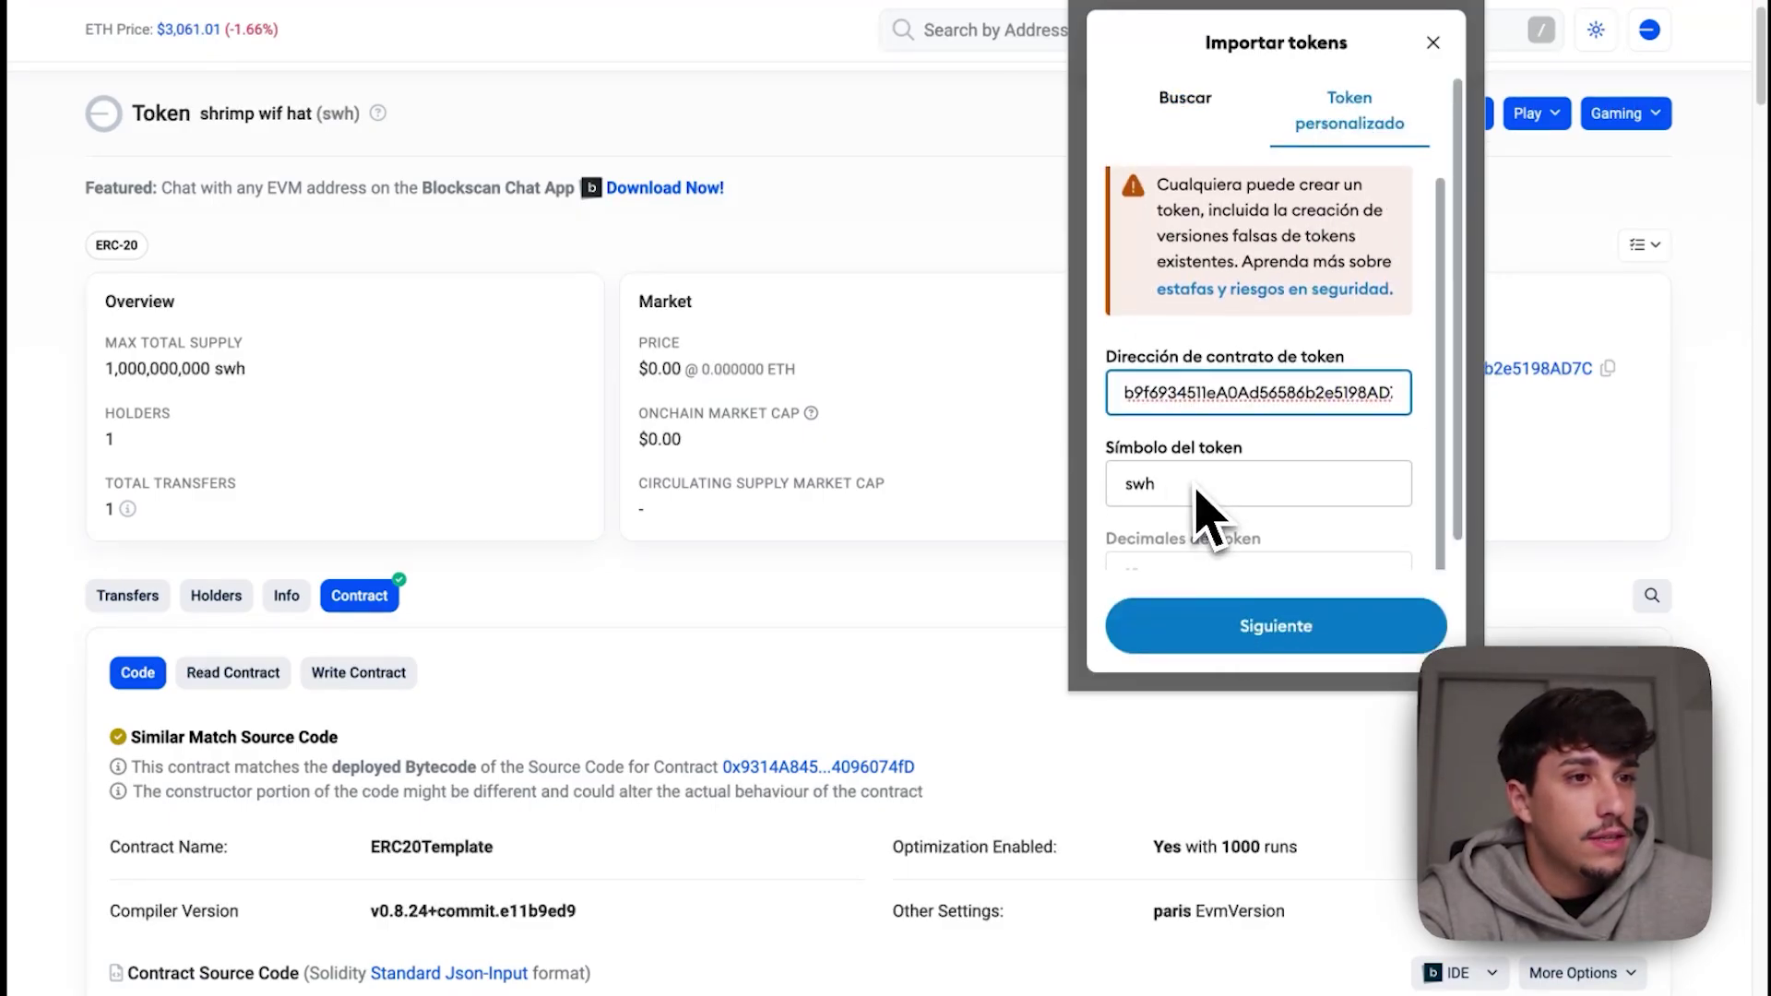
{"action": "left_click", "coordinate": [1199, 627]}
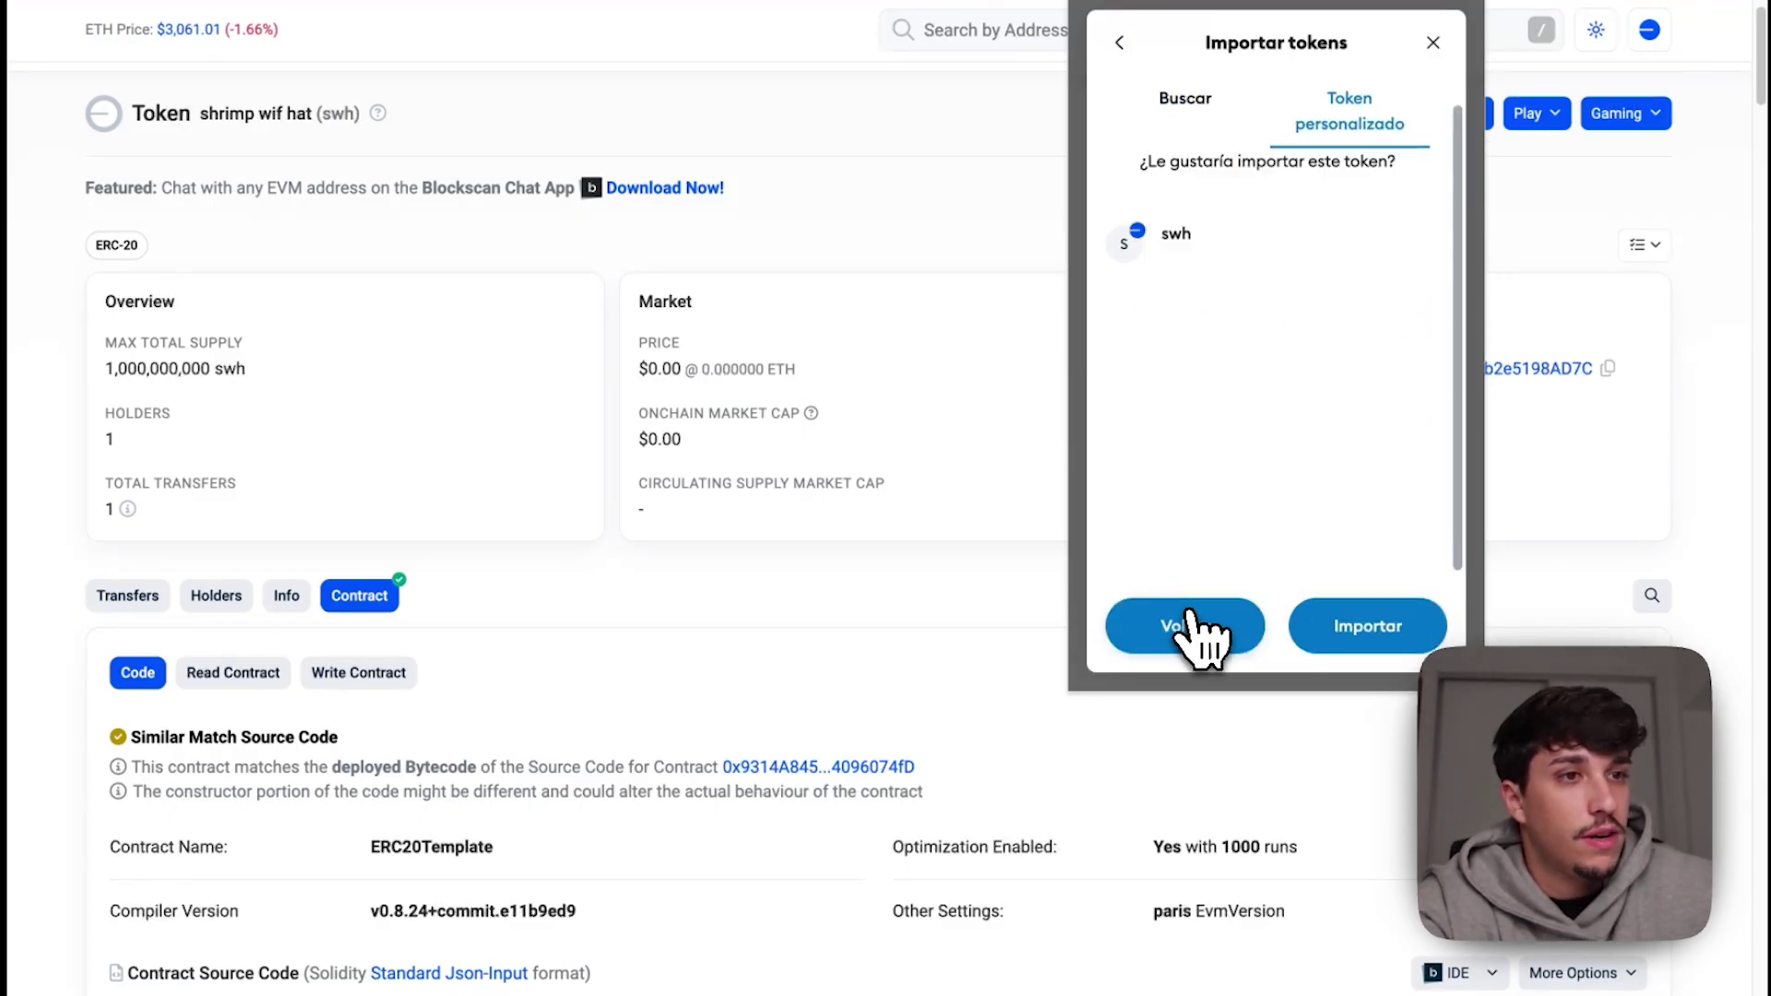
{"action": "left_click", "coordinate": [1383, 637]}
{"action": "left_click", "coordinate": [885, 461]}
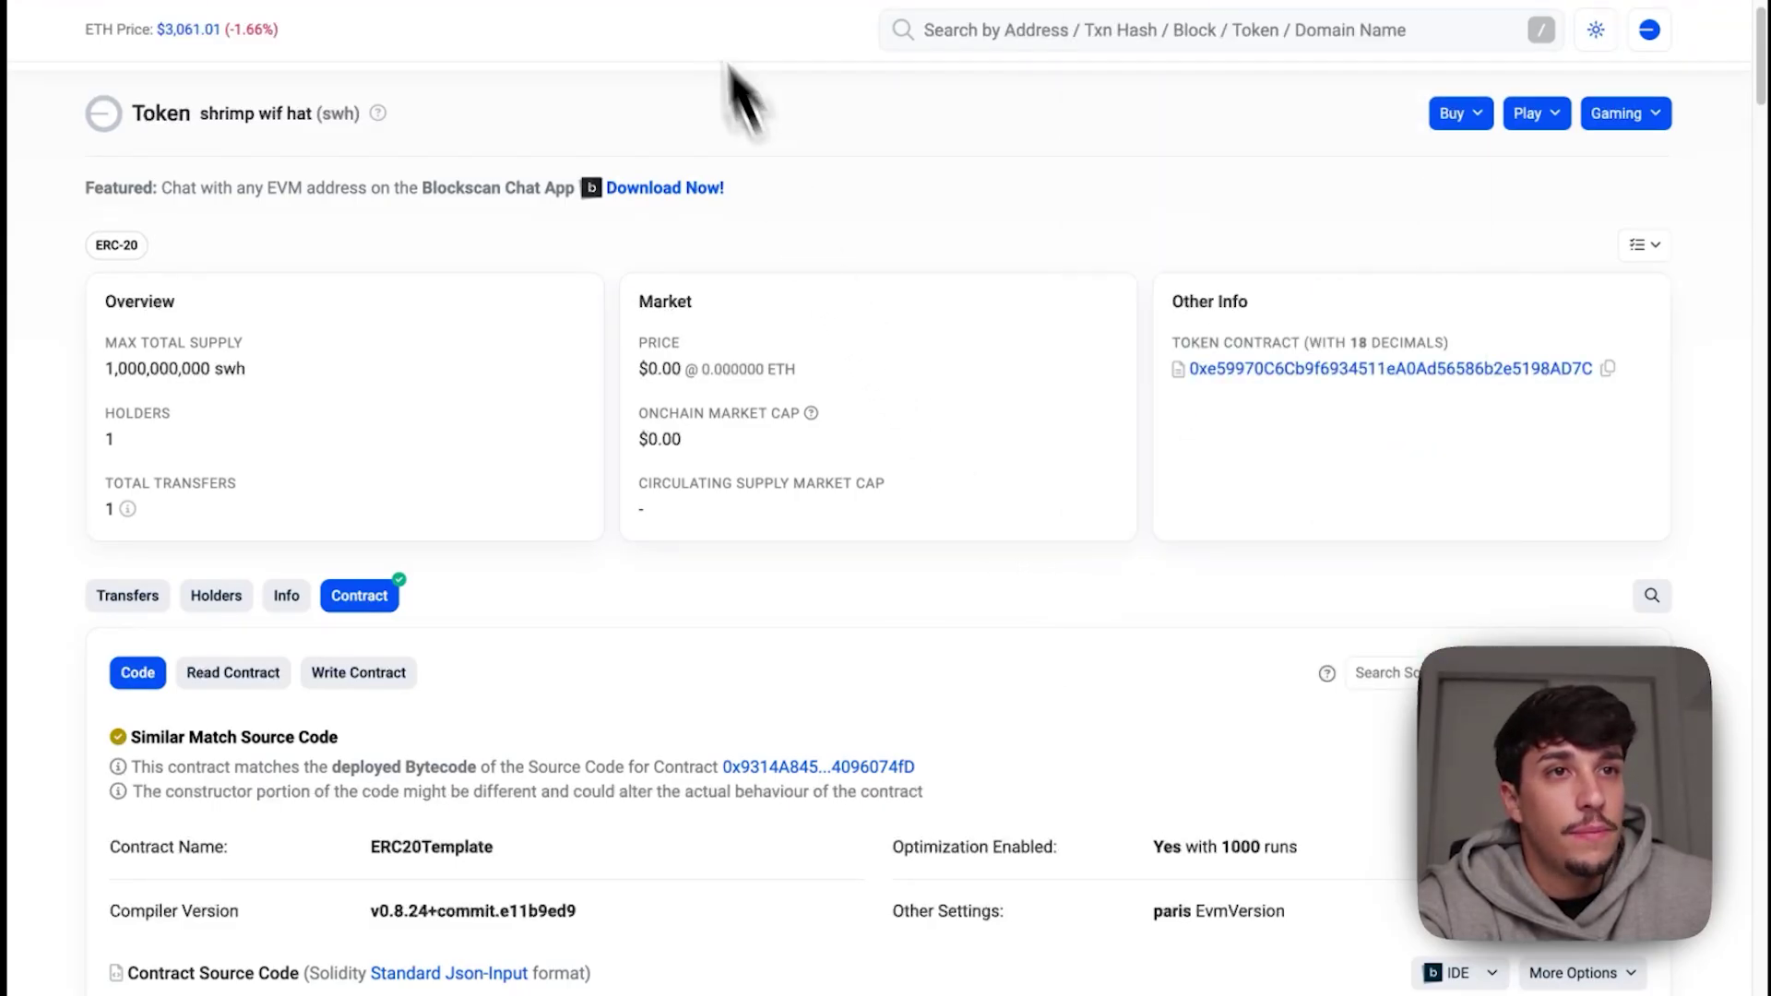
{"action": "left_click", "coordinate": [701, 2]}
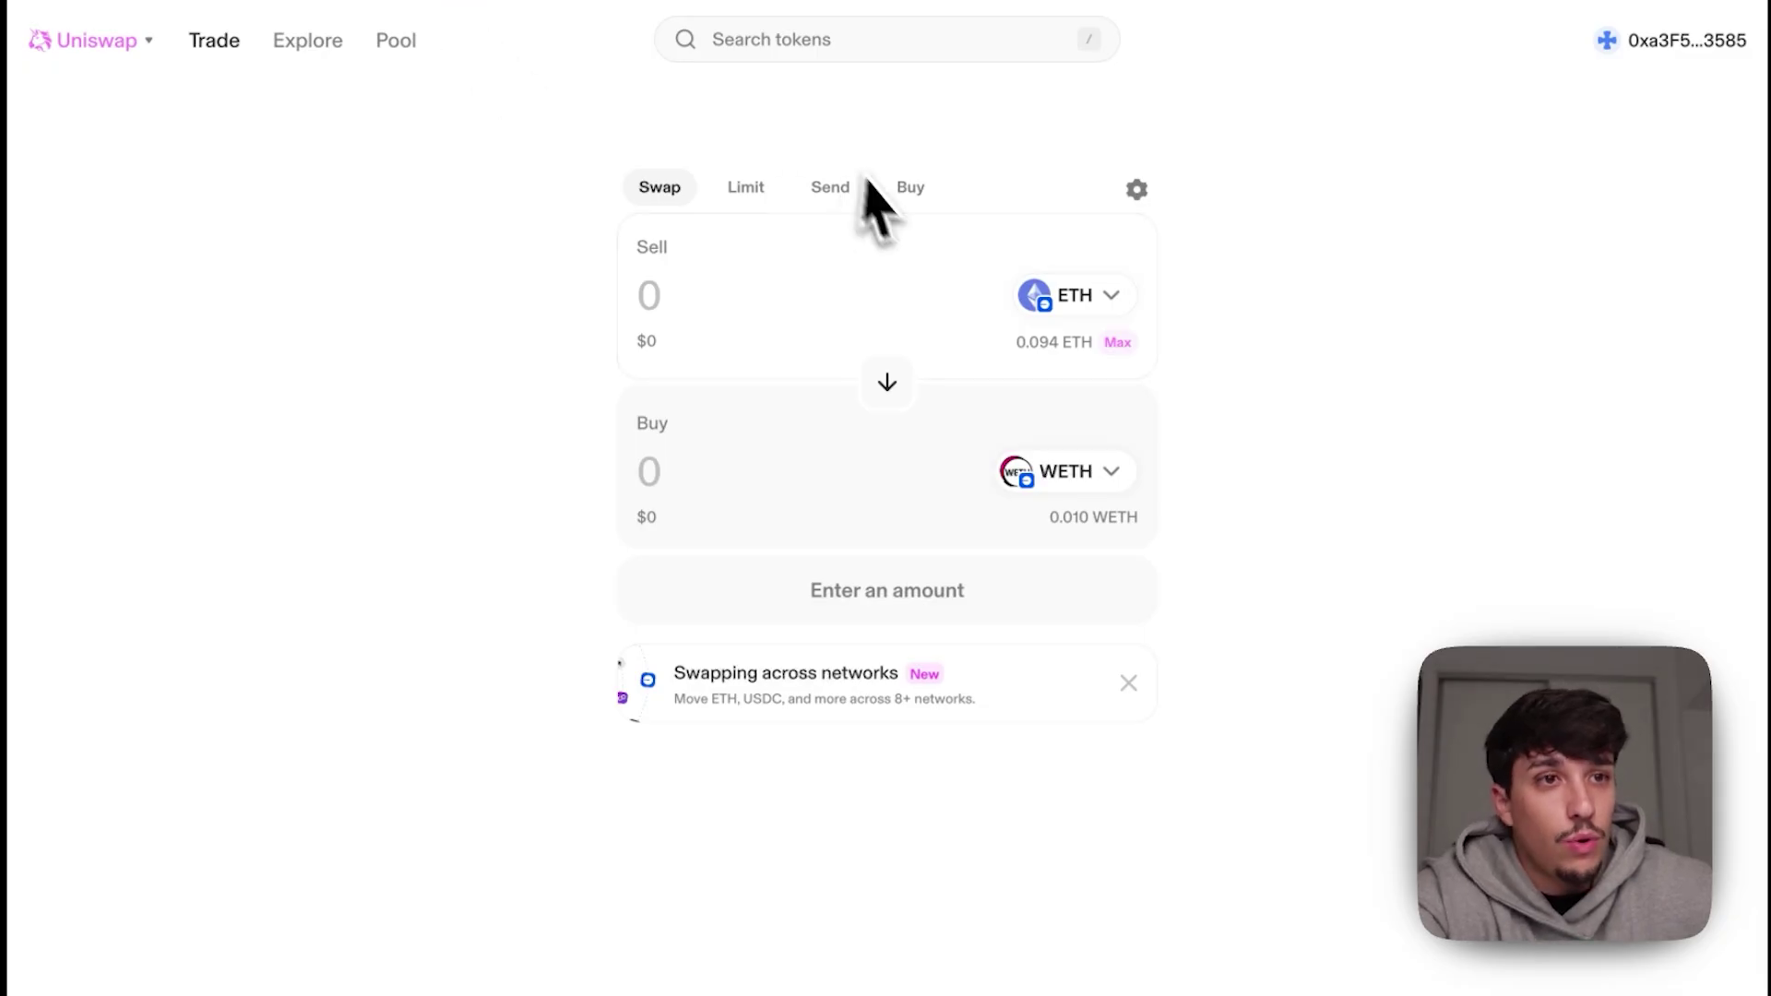
Step: Choose shrimp wif hat (swh) as the Sell token by searching its contract address, accepting the warning
{"action": "left_click", "coordinate": [1043, 297]}
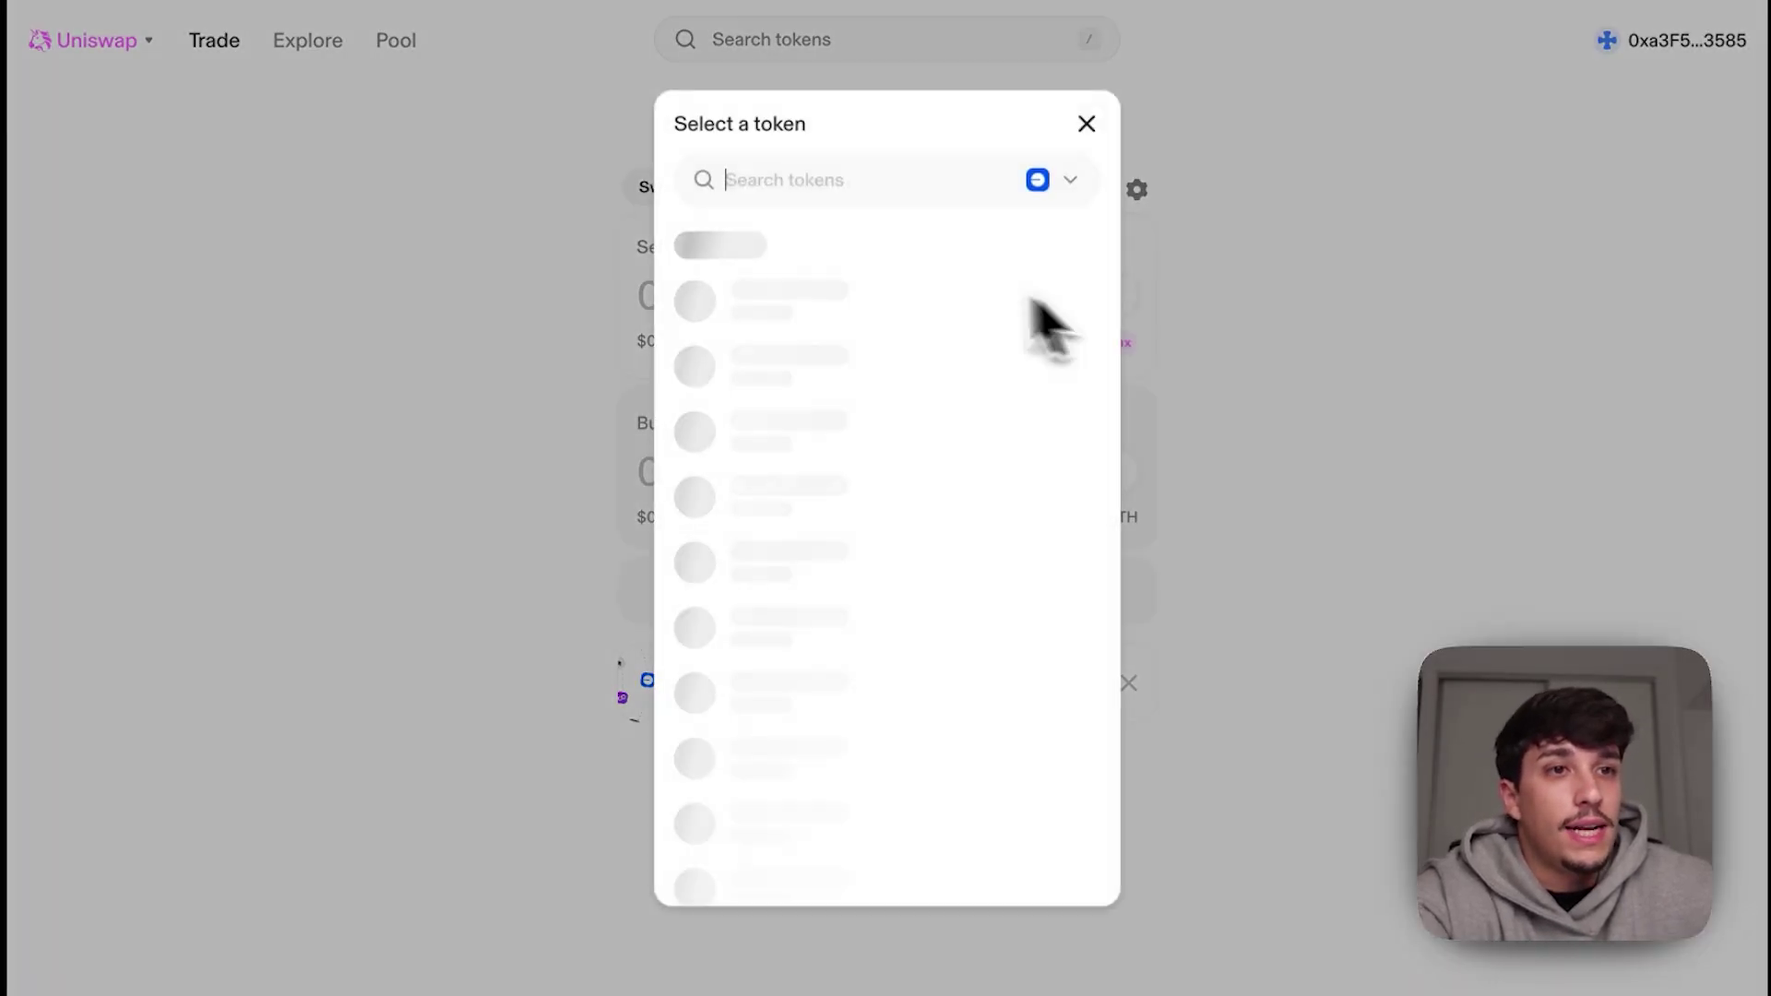
{"action": "left_click", "coordinate": [834, 190]}
{"action": "key", "text": "super+v"}
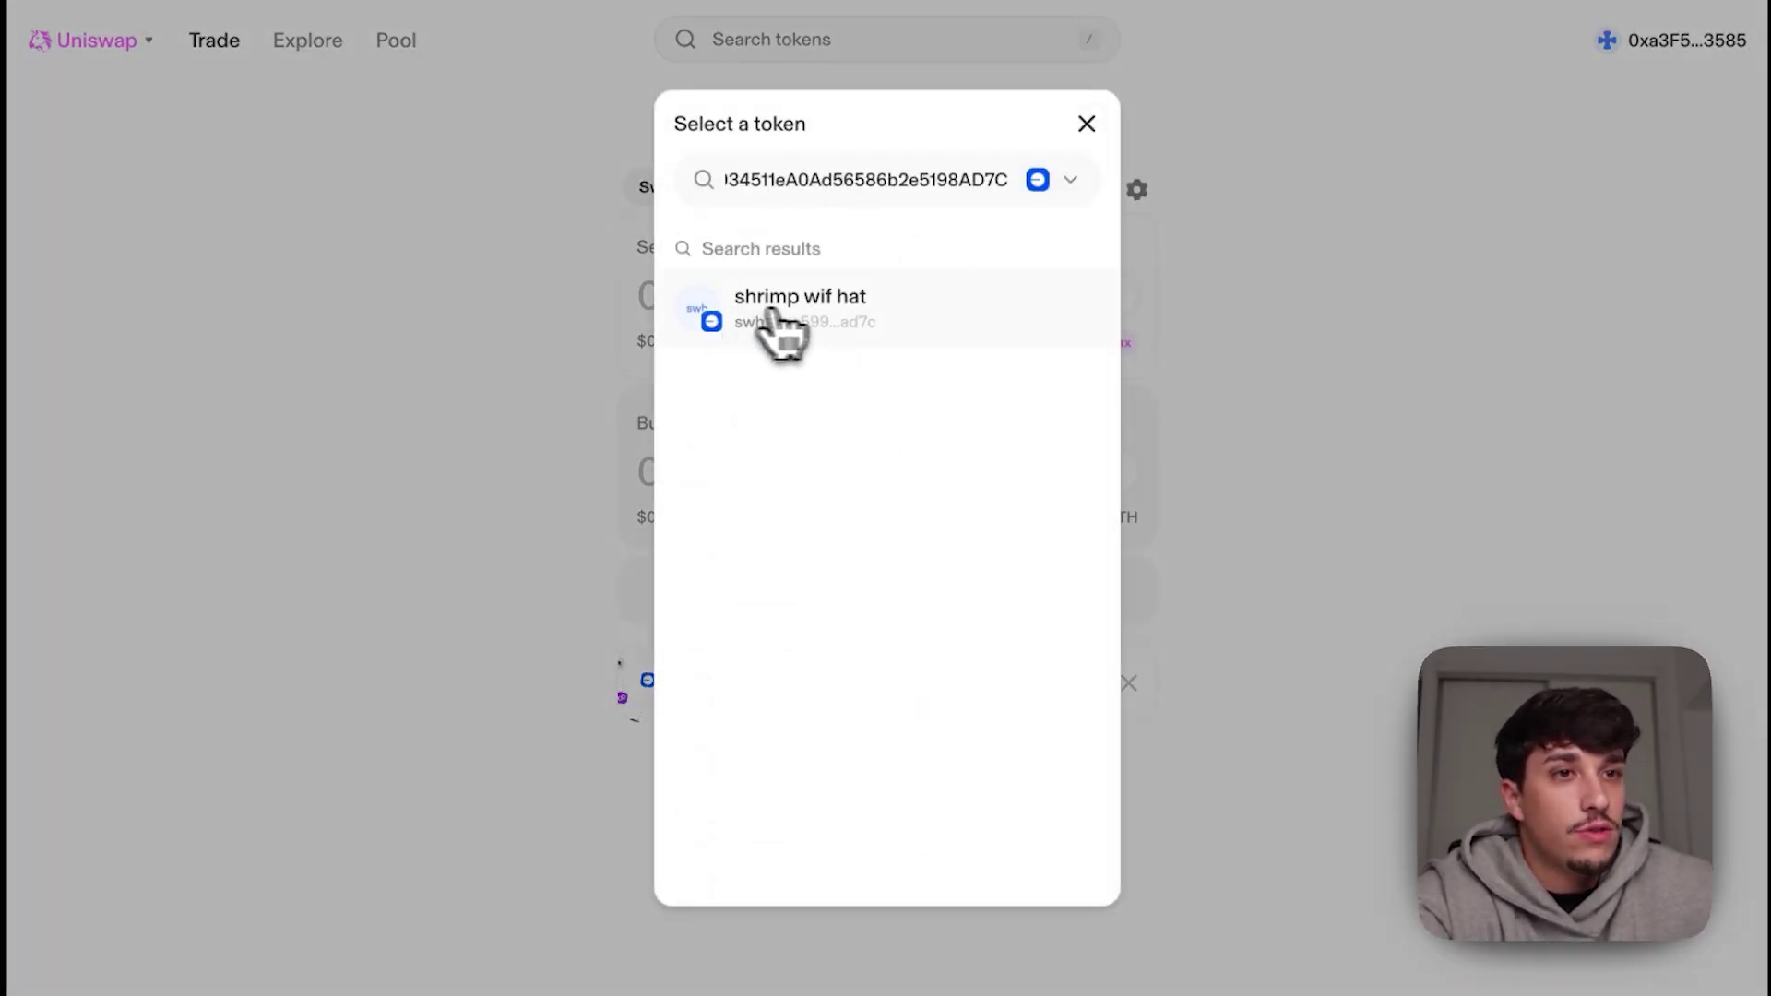
{"action": "left_click", "coordinate": [766, 318]}
{"action": "left_click", "coordinate": [1005, 643]}
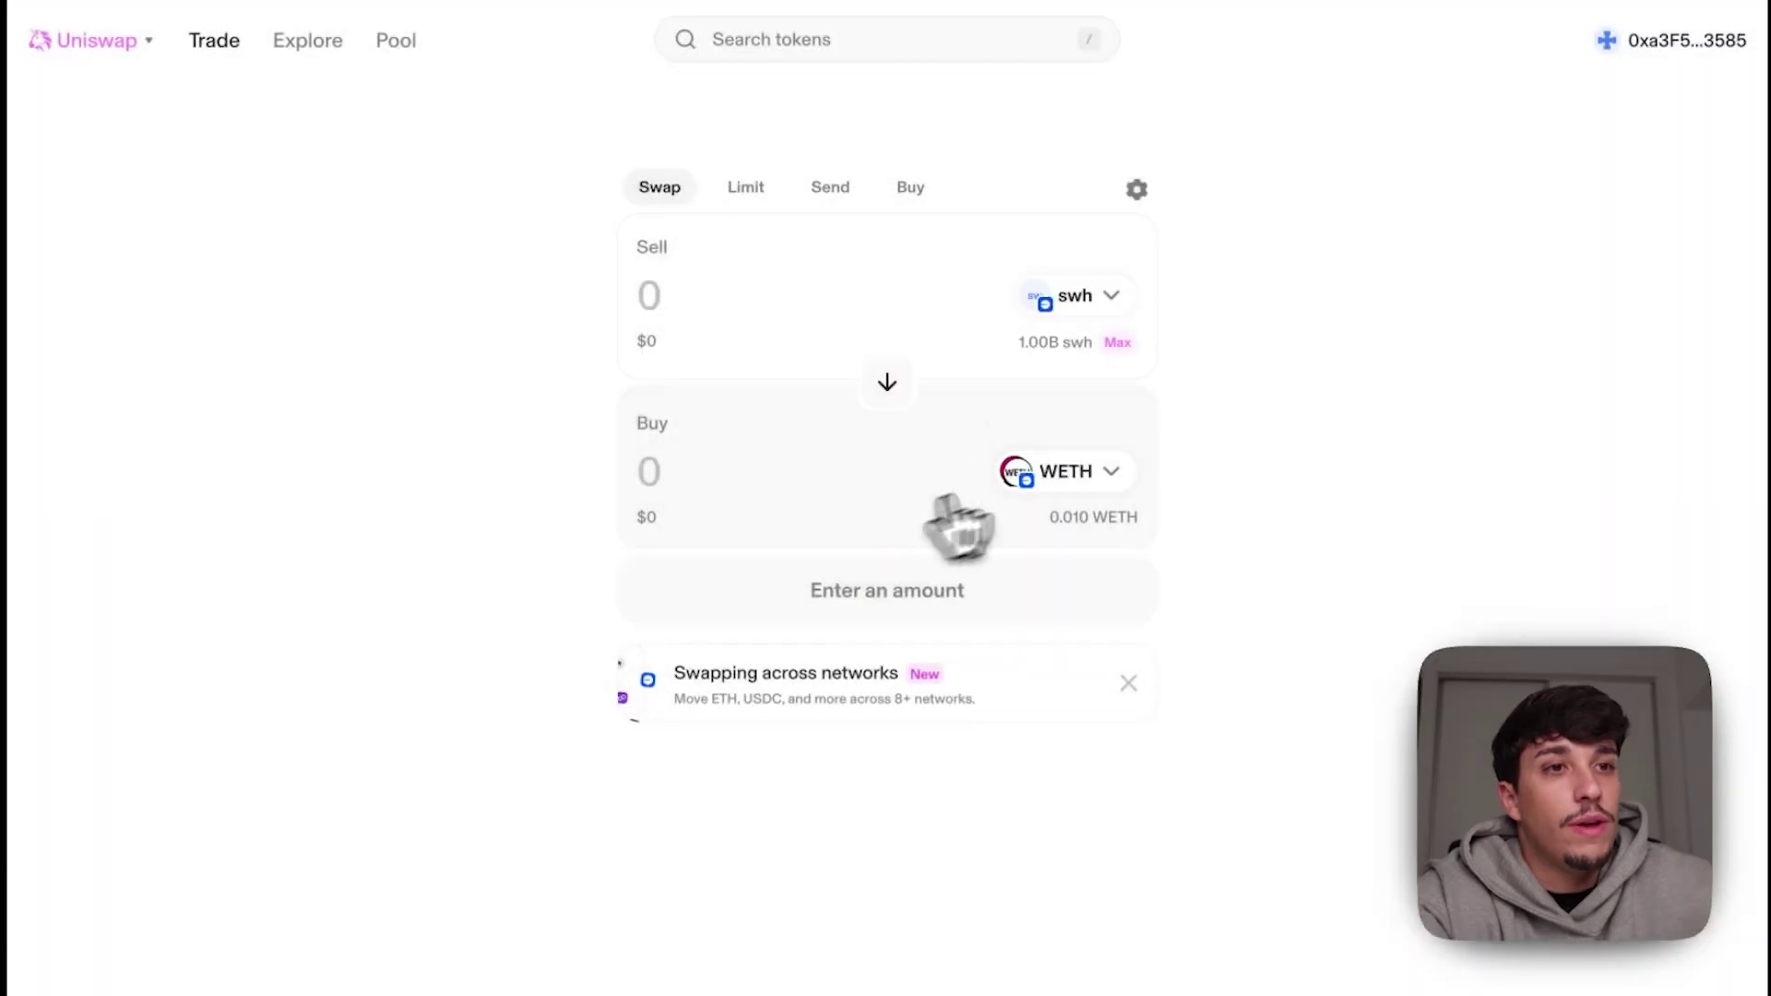